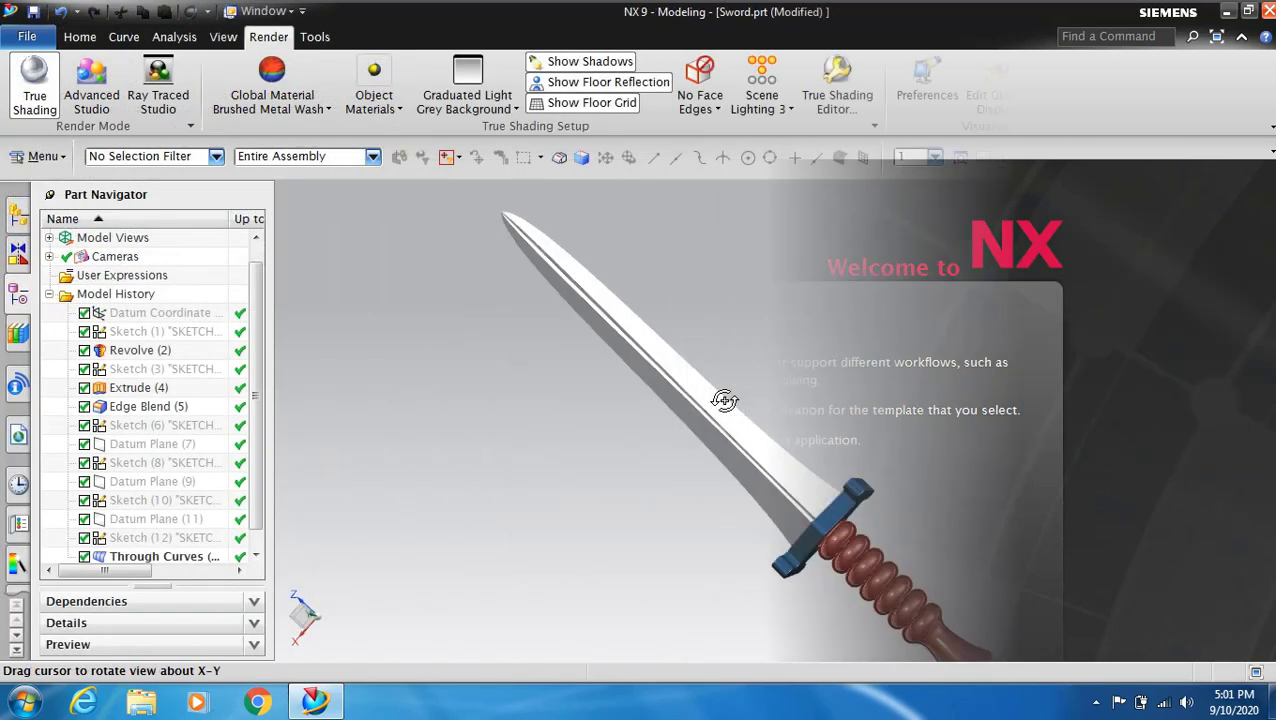
Step: Orbit the finished sword model to preview it before starting from an empty session
mouse_move(724, 399)
middle_down()
mouse_move(746, 353)
mouse_move(766, 399)
mouse_move(766, 457)
mouse_move(740, 581)
mouse_move(658, 581)
mouse_move(601, 549)
mouse_move(629, 512)
mouse_move(602, 440)
mouse_move(586, 432)
mouse_move(598, 433)
mouse_move(524, 423)
mouse_move(484, 447)
middle_up()
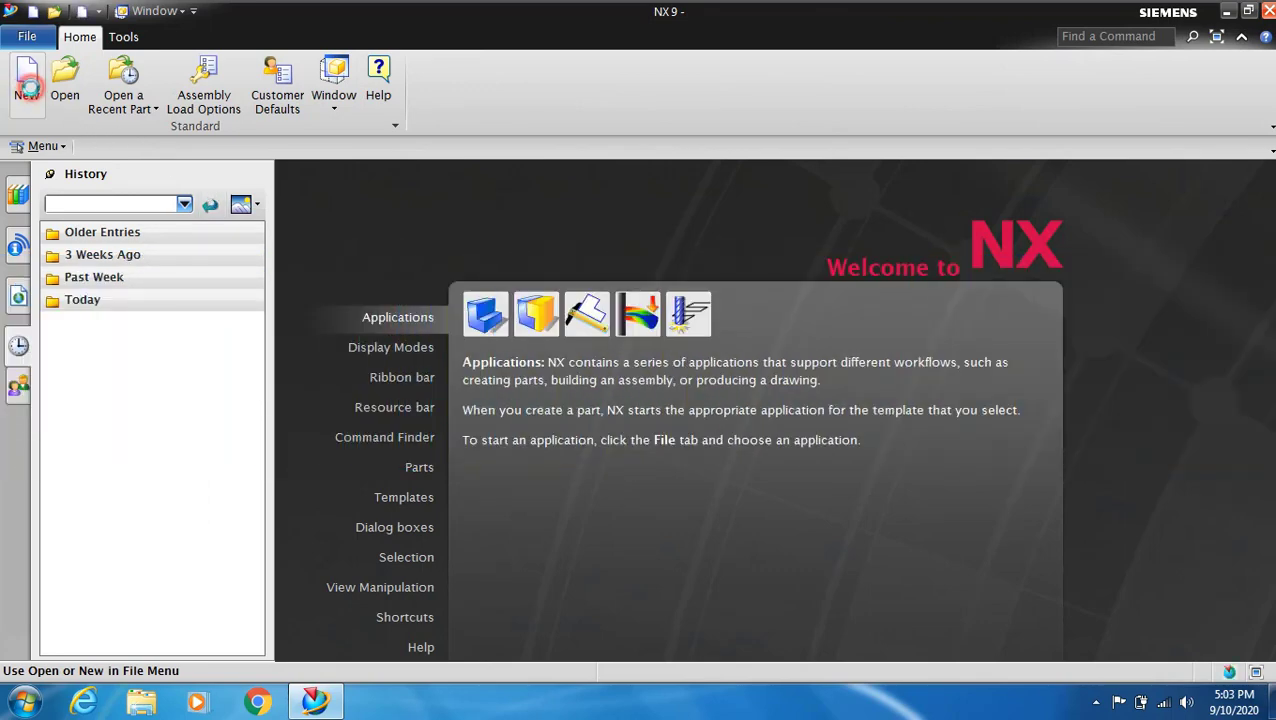
Step: Create a new Model part named Sword.prt saved in E:\NX Files
click(28, 88)
click(386, 507)
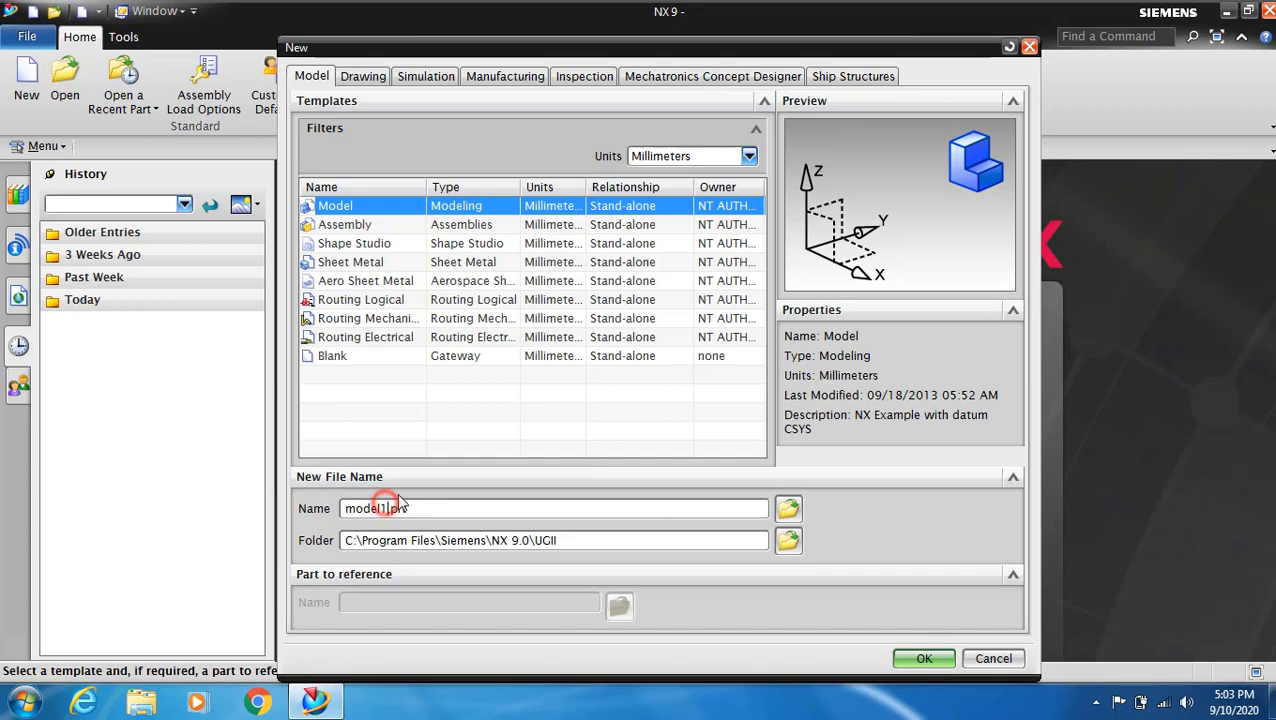
key(BackSpace)
key(BackSpace)
key(BackSpace)
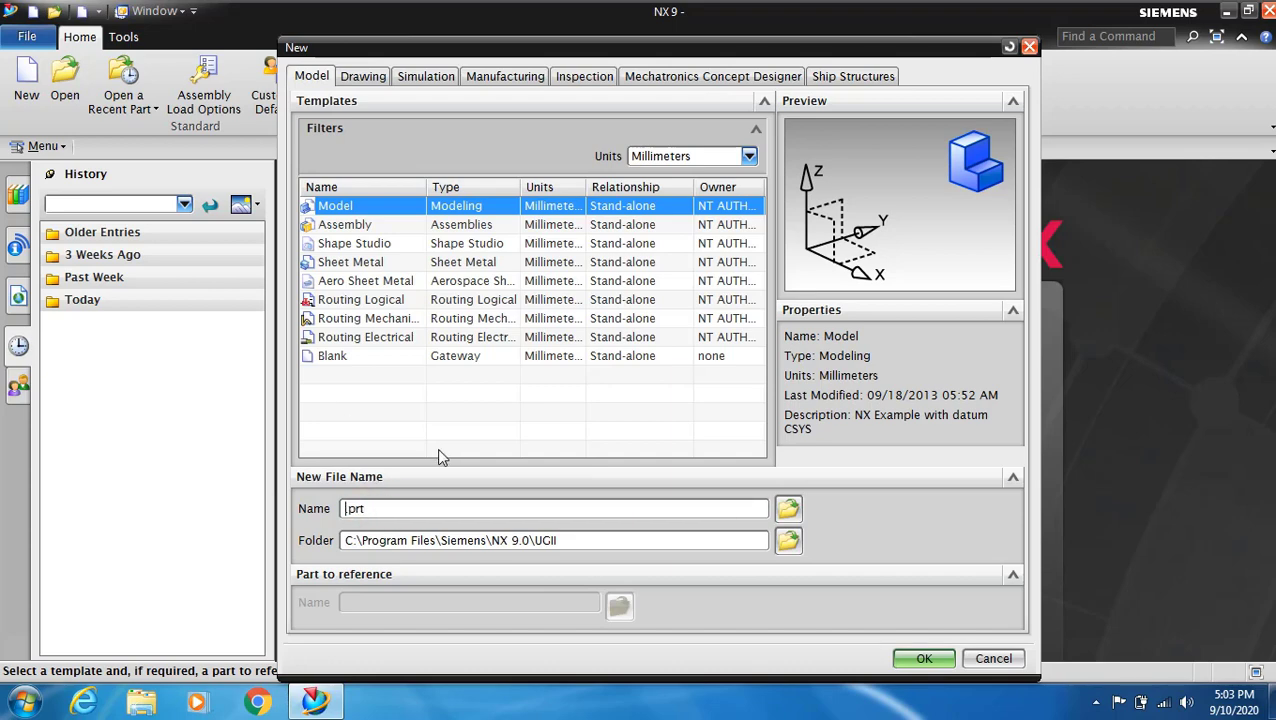
text(Sword)
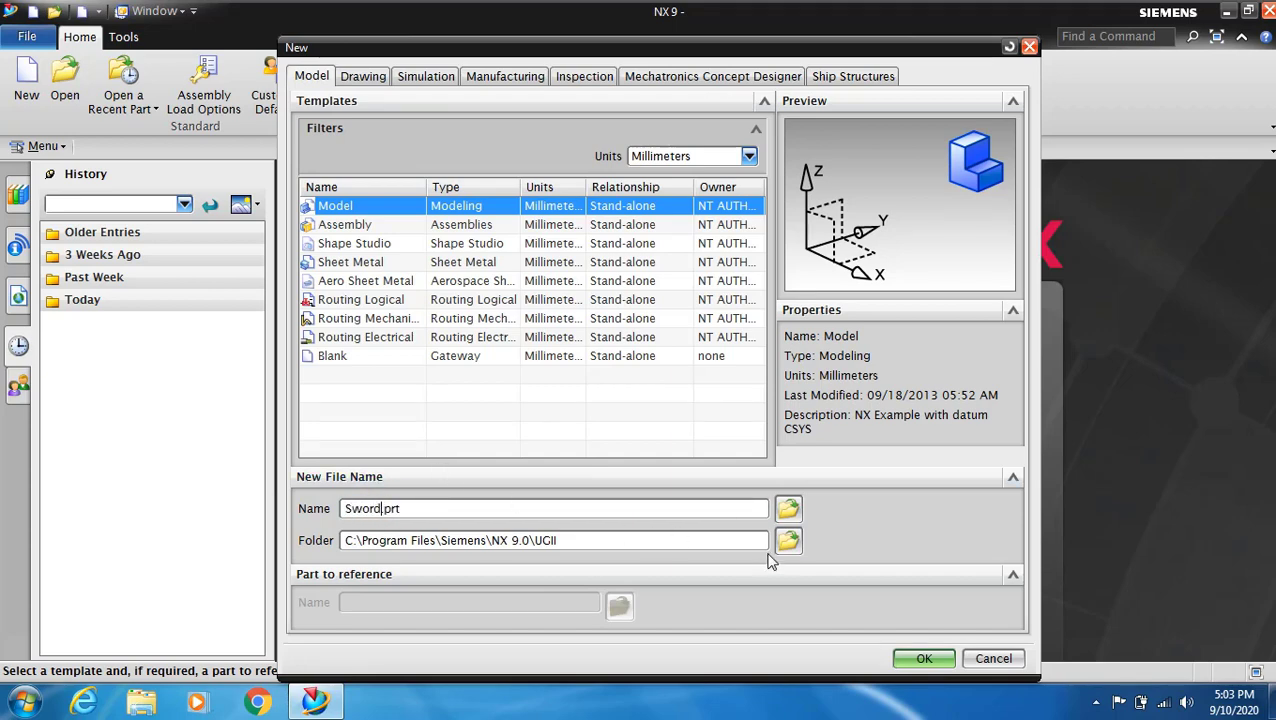
click(788, 540)
click(557, 368)
double_click(1116, 257)
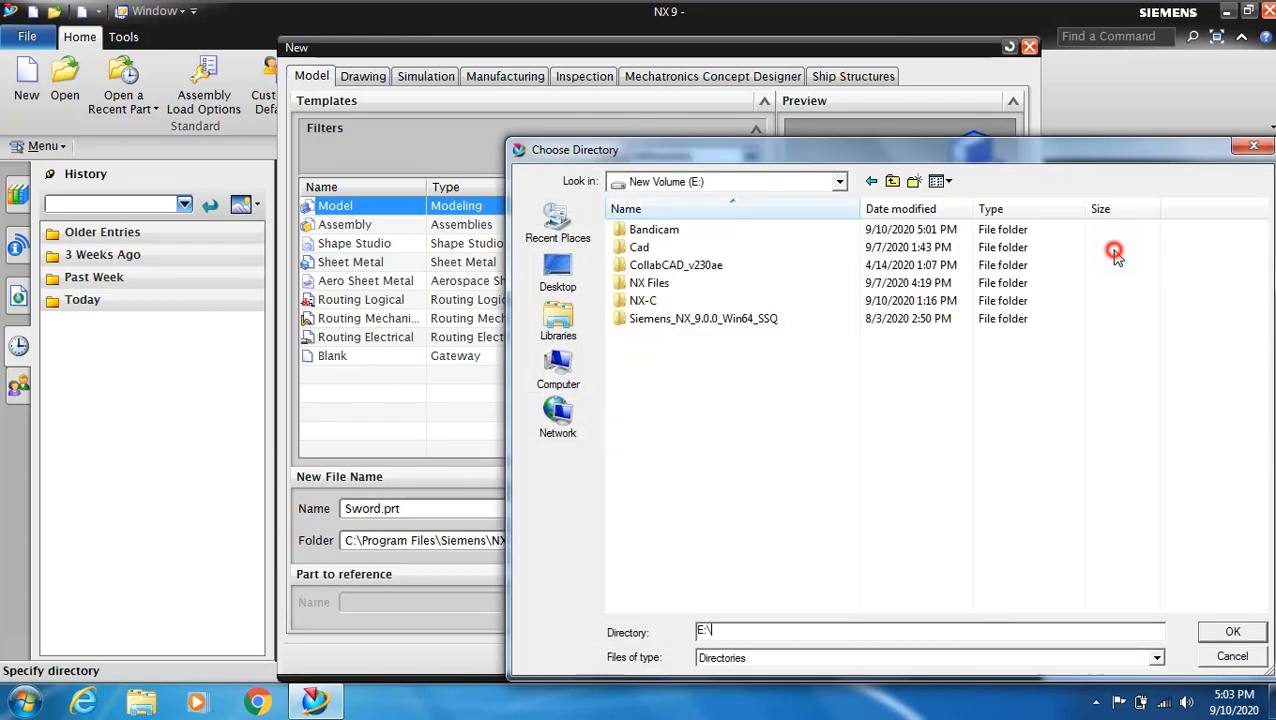
double_click(649, 283)
click(1233, 632)
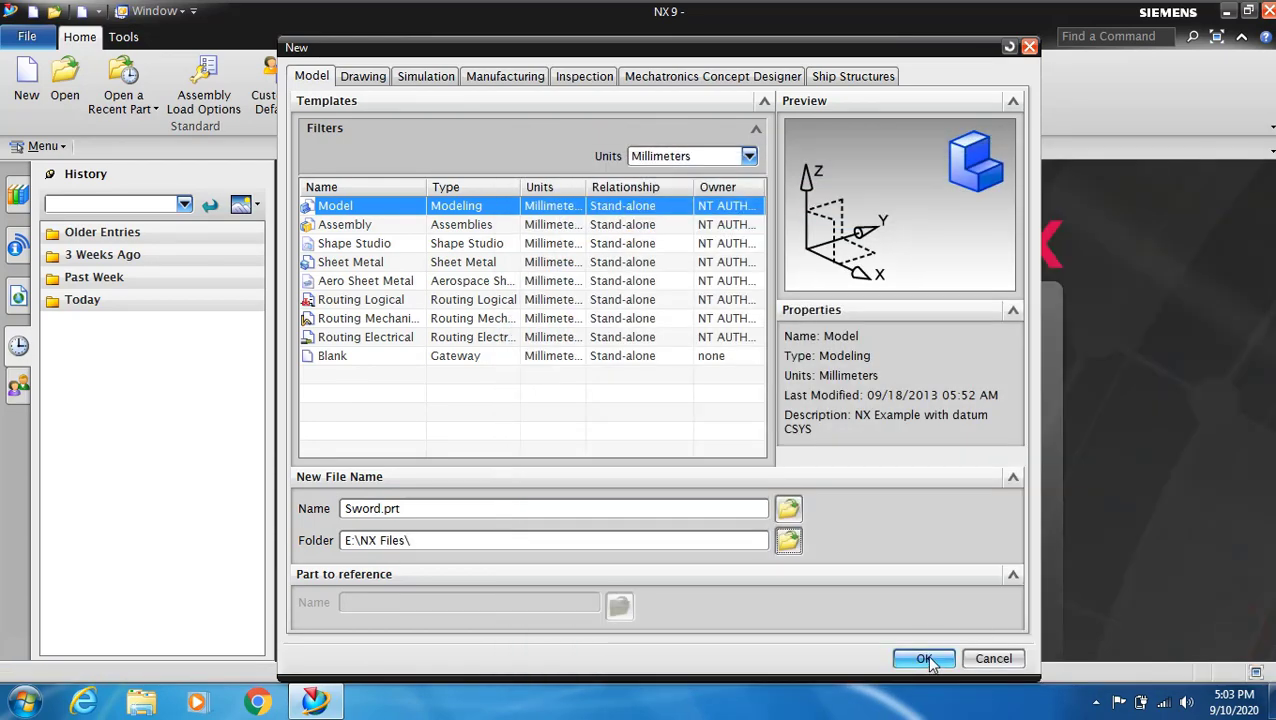
click(924, 659)
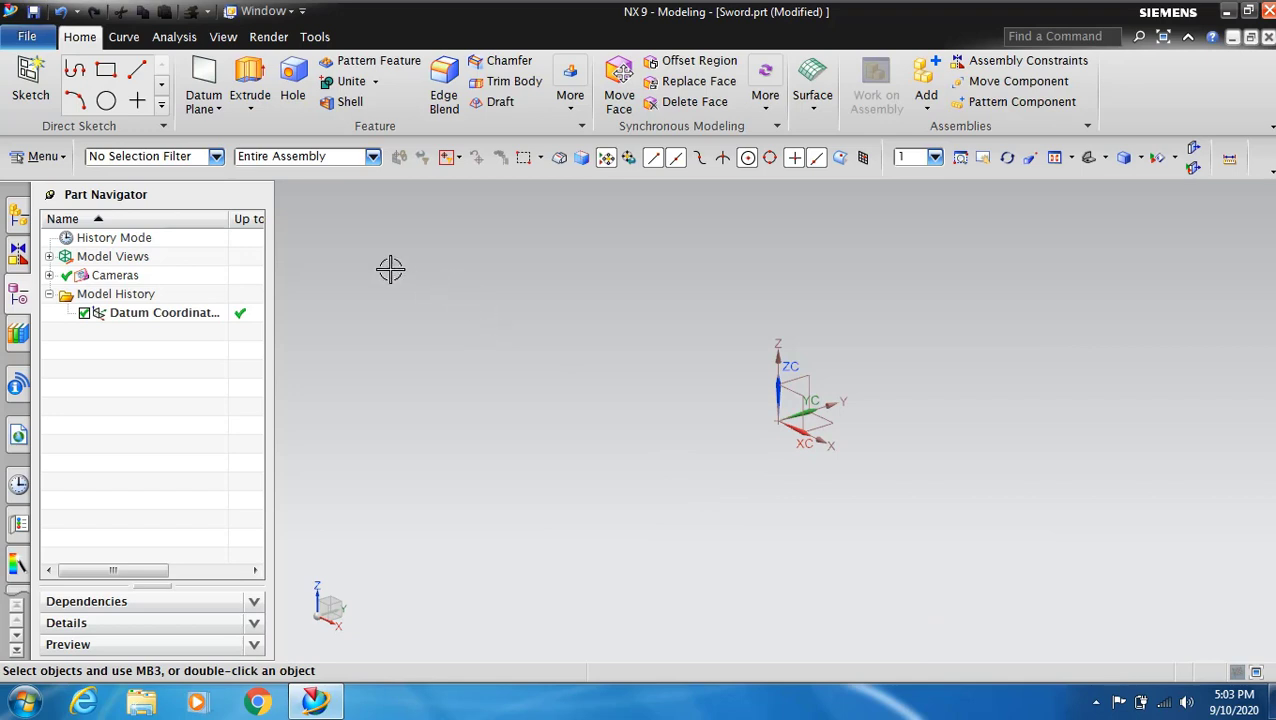
Step: Orient the view to the Front orientation
click(220, 38)
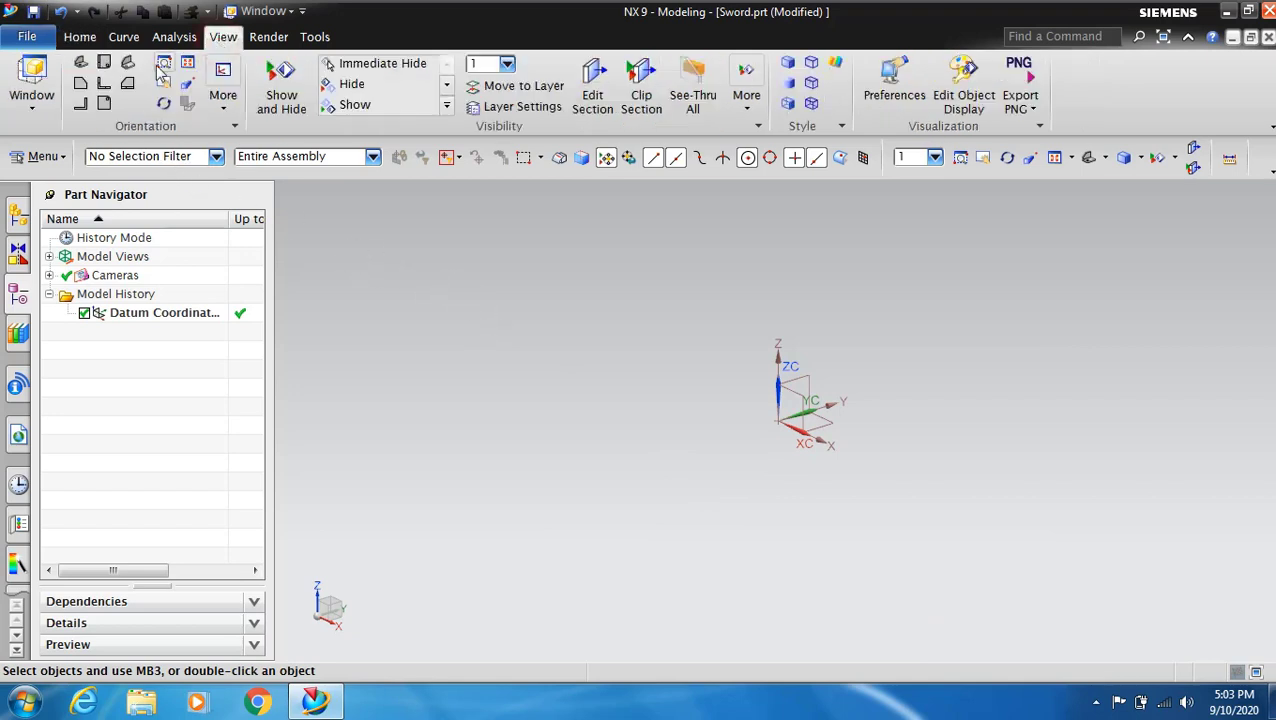
click(103, 84)
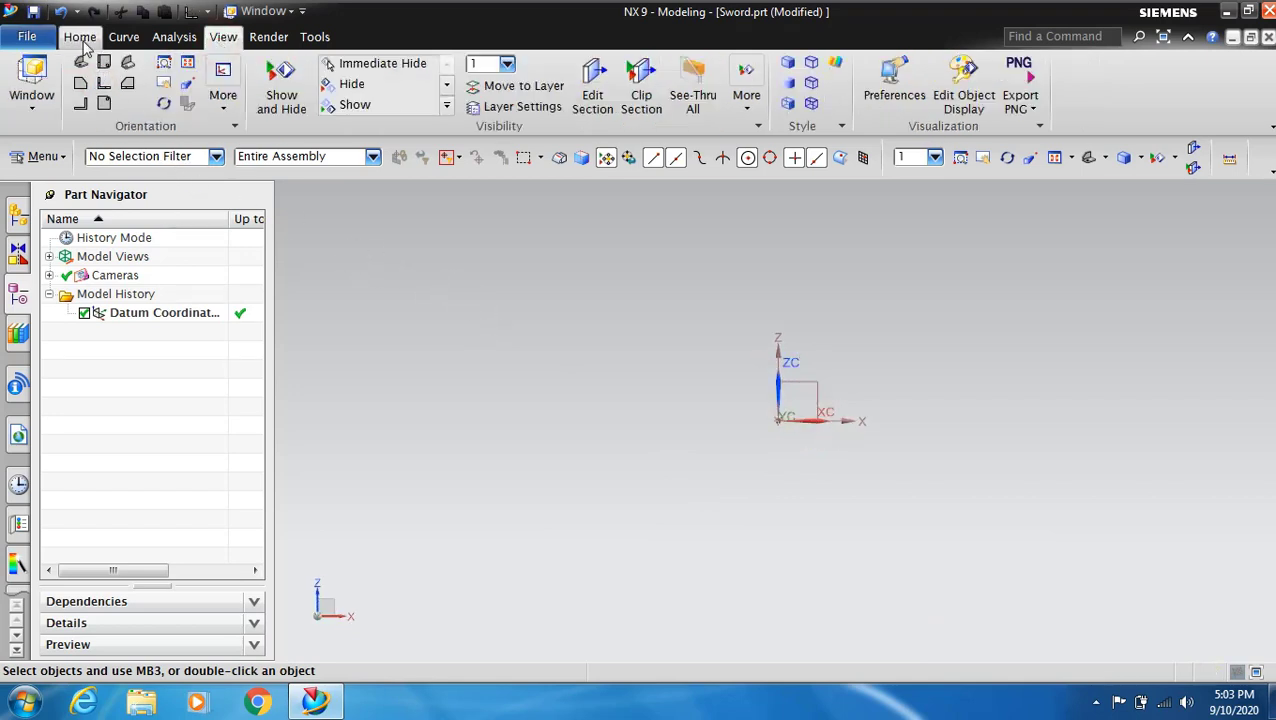
click(81, 38)
Step: Sketch on the XZ datum plane, starting with a 40 mm vertical line from the origin
click(32, 100)
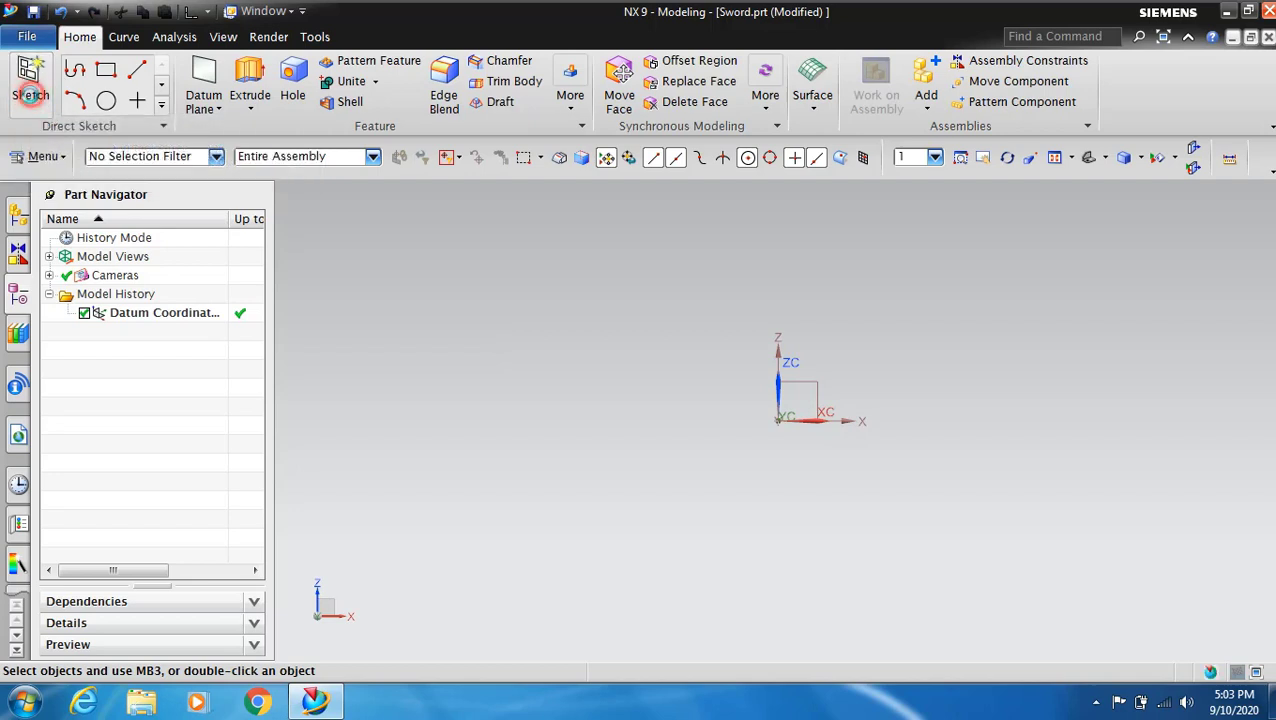
click(809, 388)
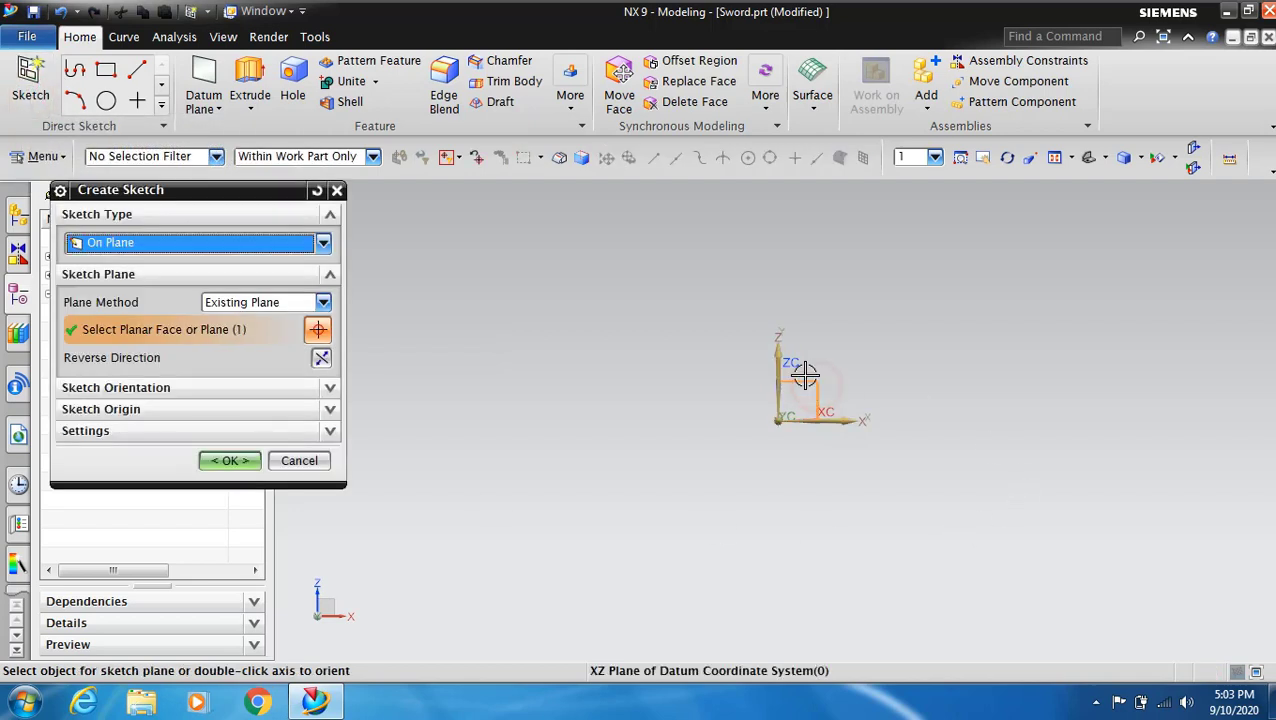
click(238, 460)
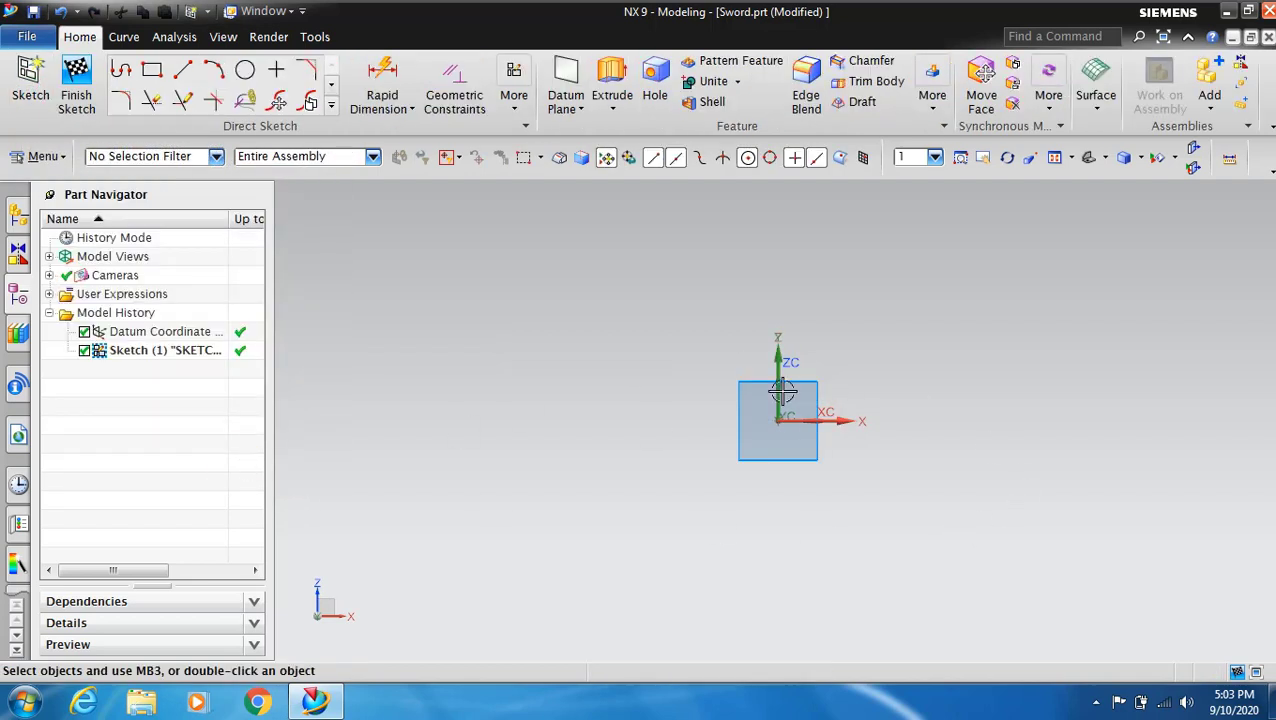
click(182, 72)
click(766, 442)
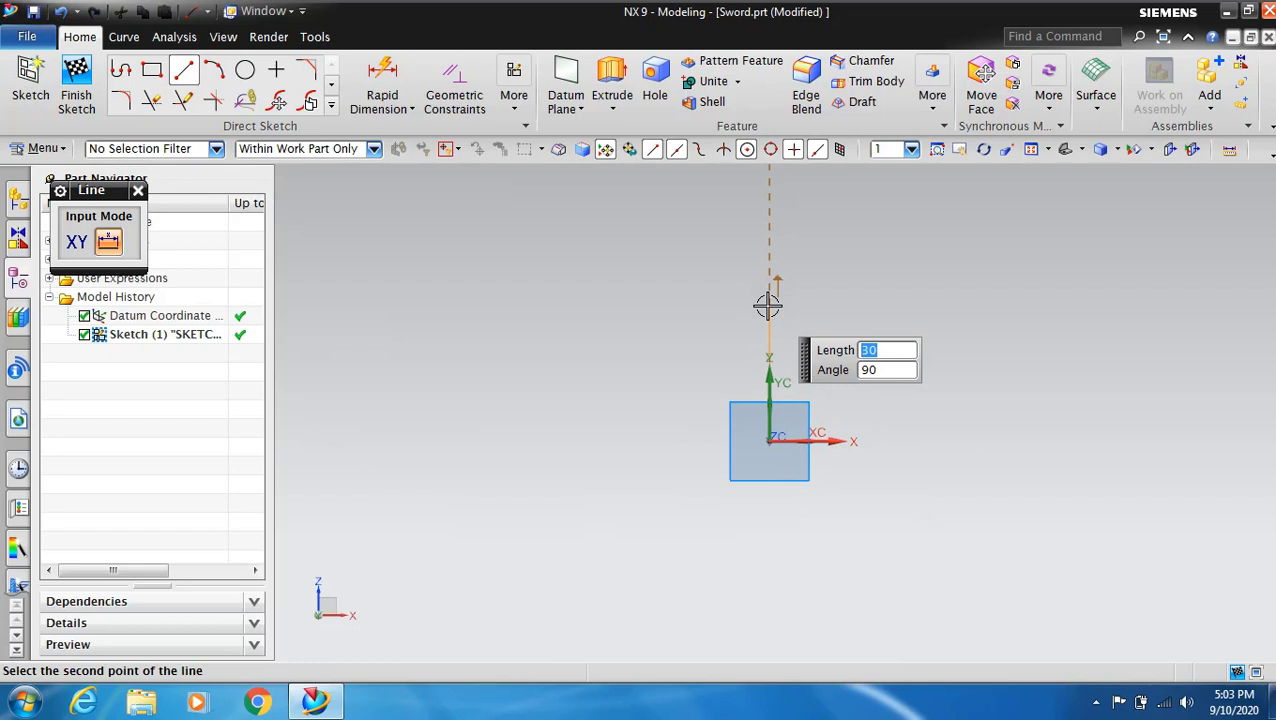
key(Tab)
key(Return)
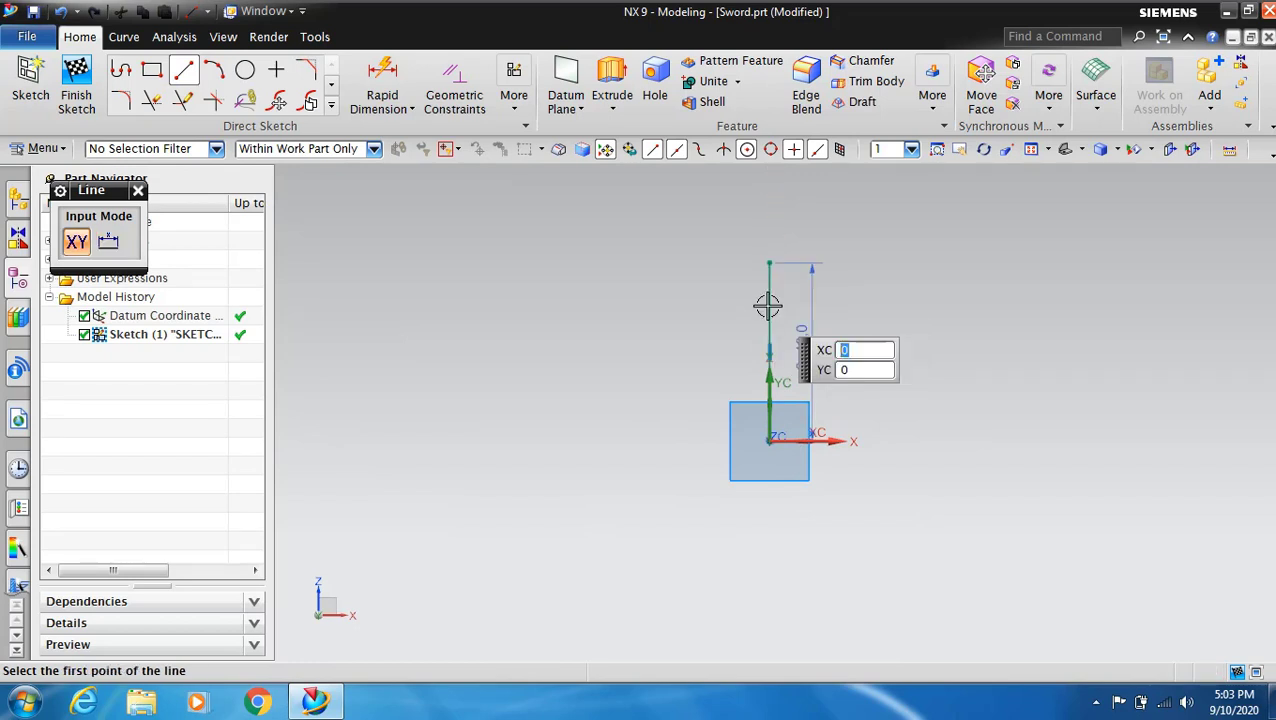
Step: Add a 3 mm horizontal line at the top and a 6 mm base line from the origin
click(769, 263)
text(3)
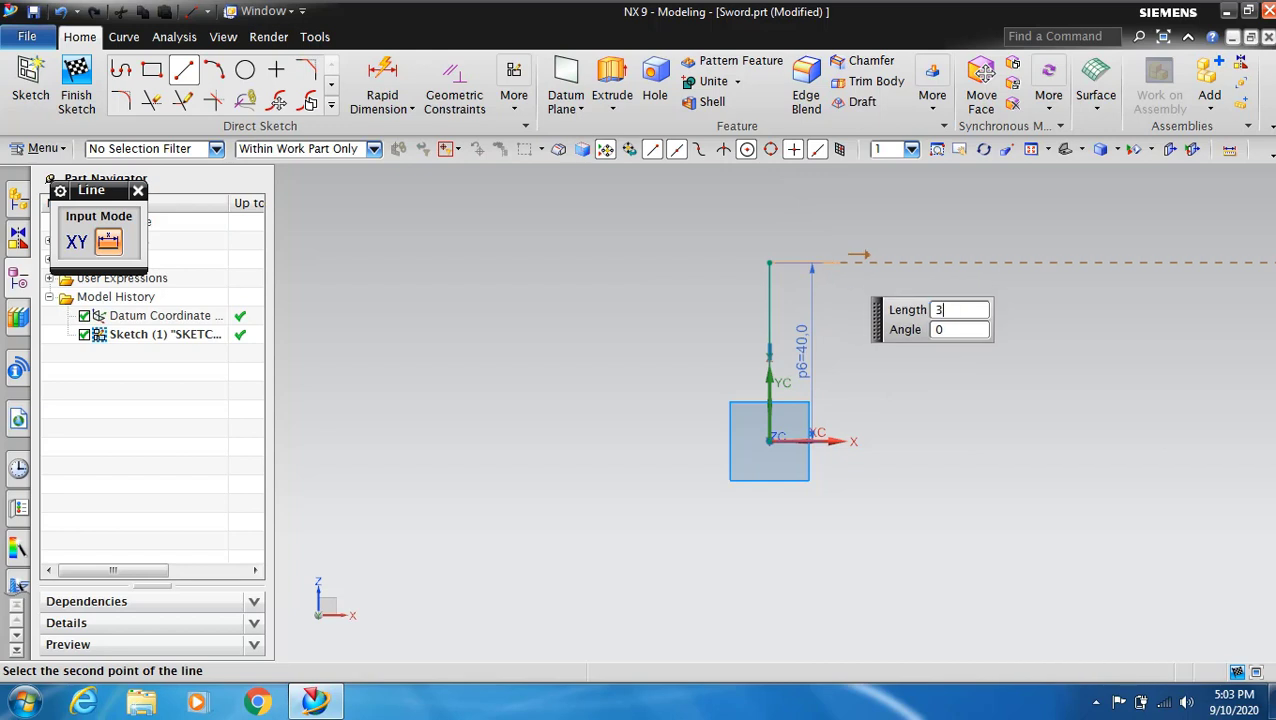
key(Return)
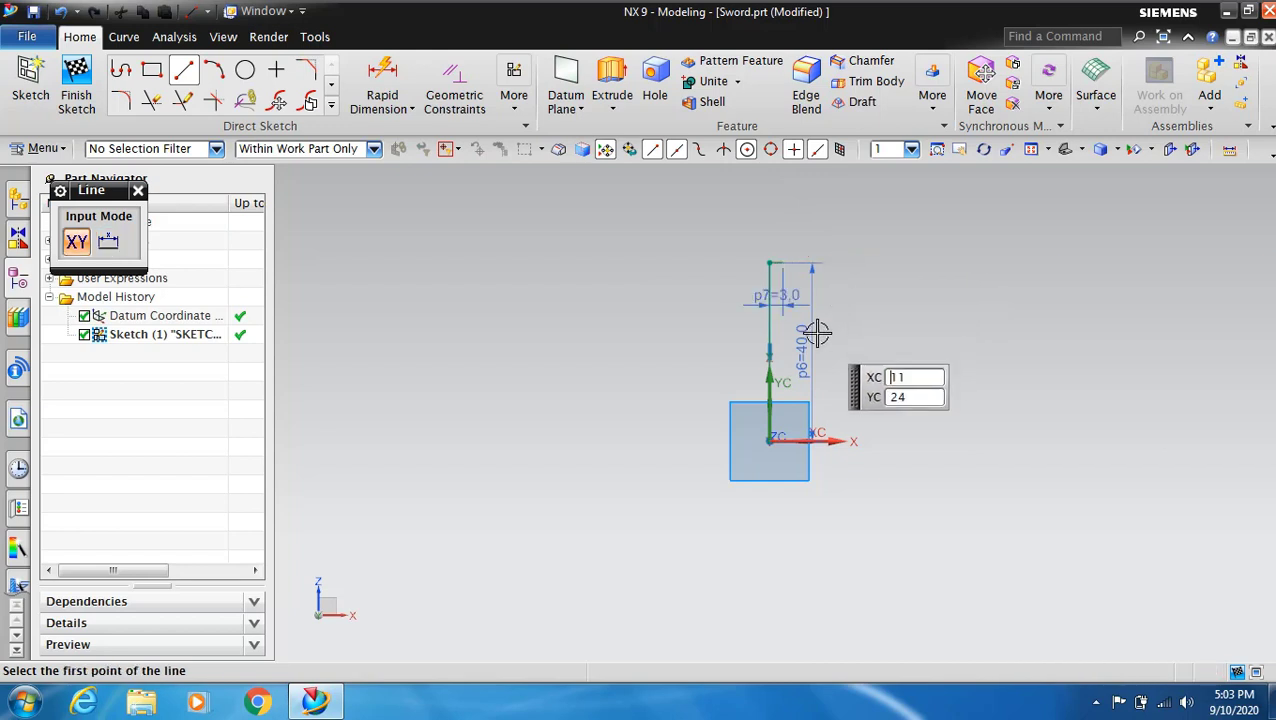
scroll(746, 345, up, 2)
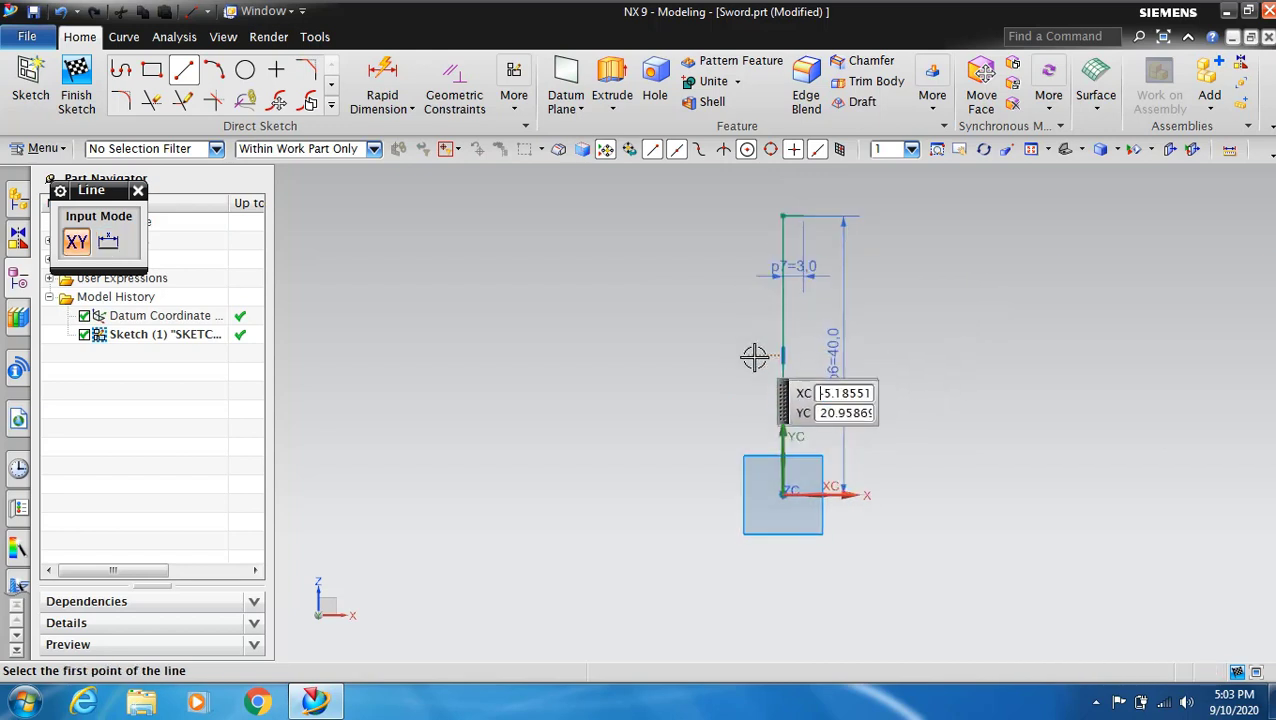
click(783, 492)
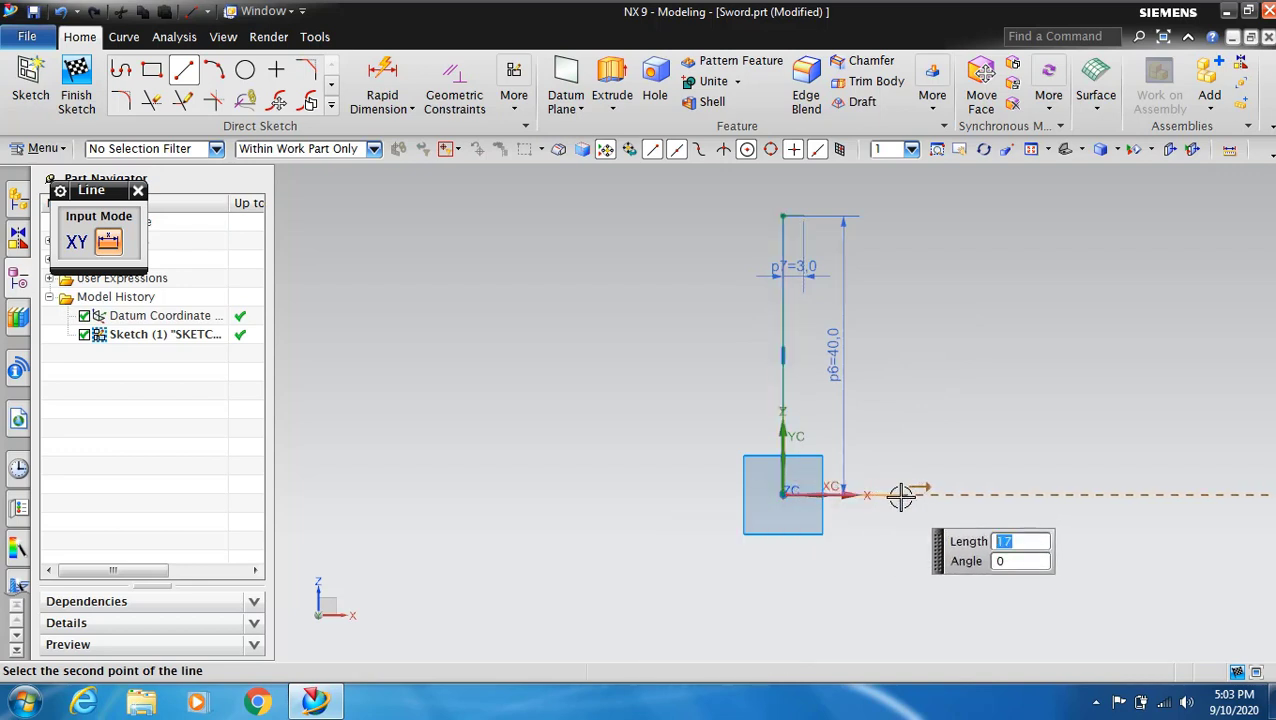
key(Return)
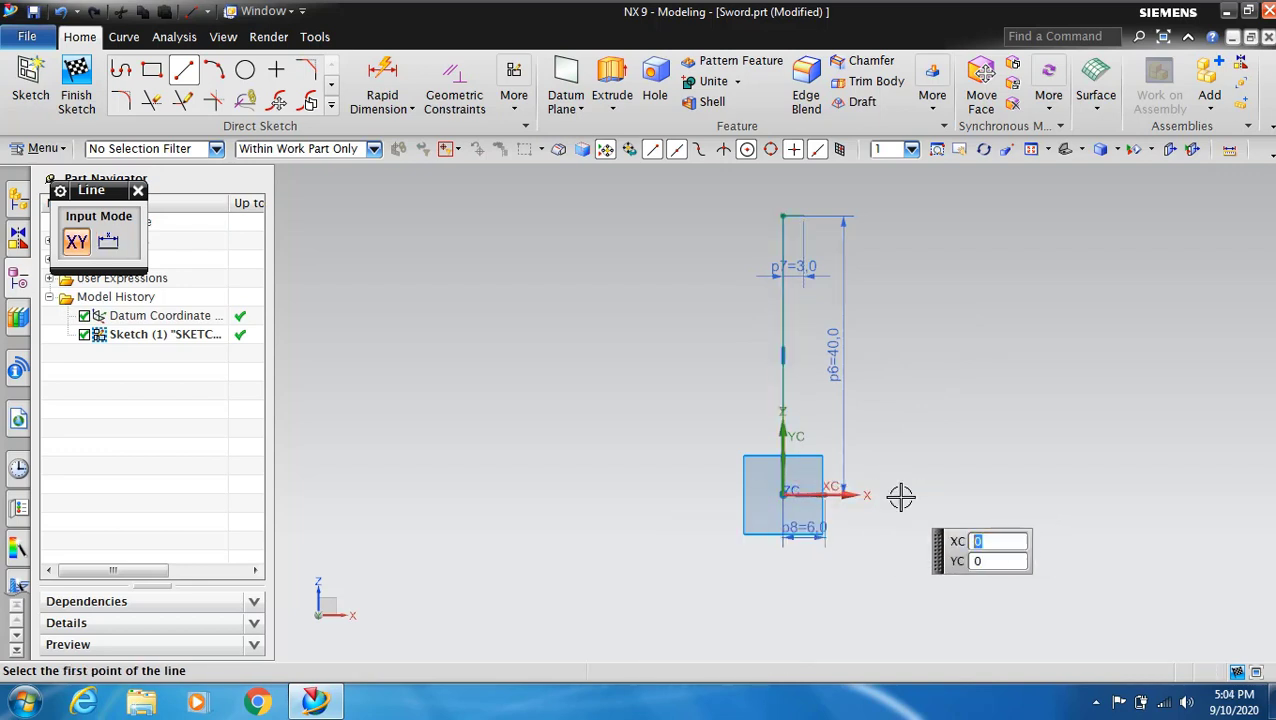
scroll(834, 347, up, 2)
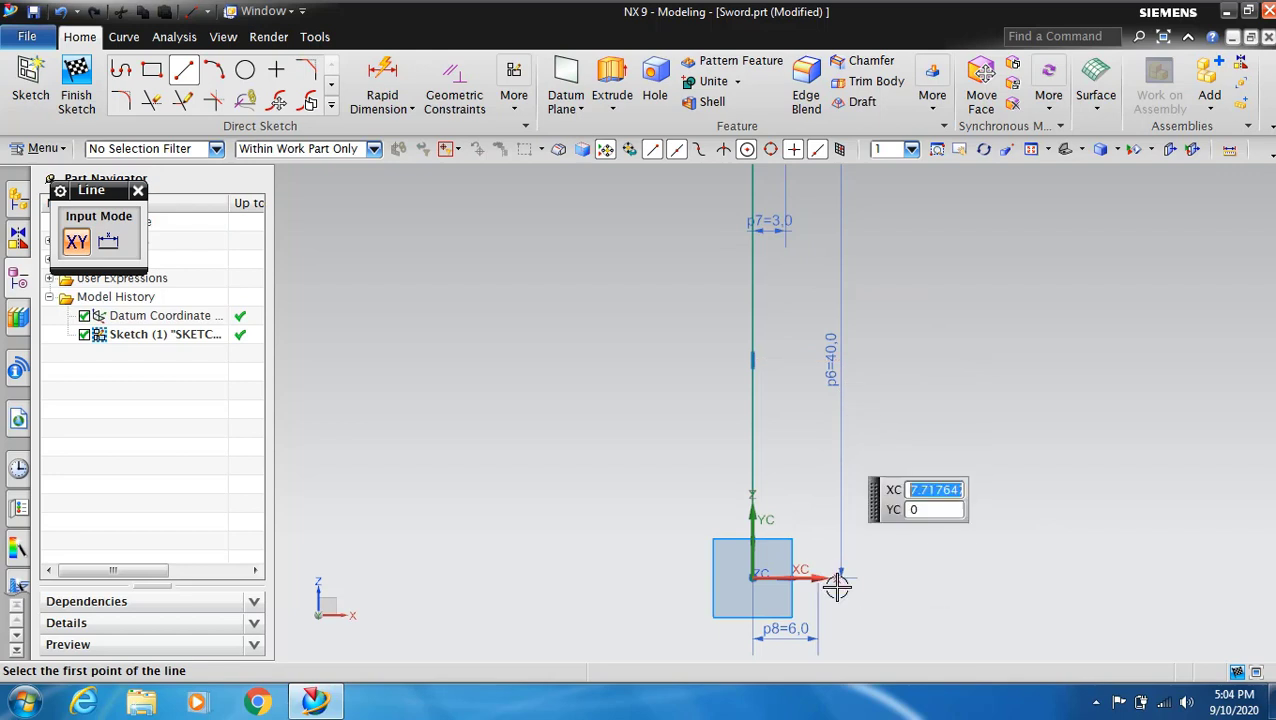
scroll(837, 629, down, 2)
scroll(811, 263, up, 3)
scroll(811, 263, up, 2)
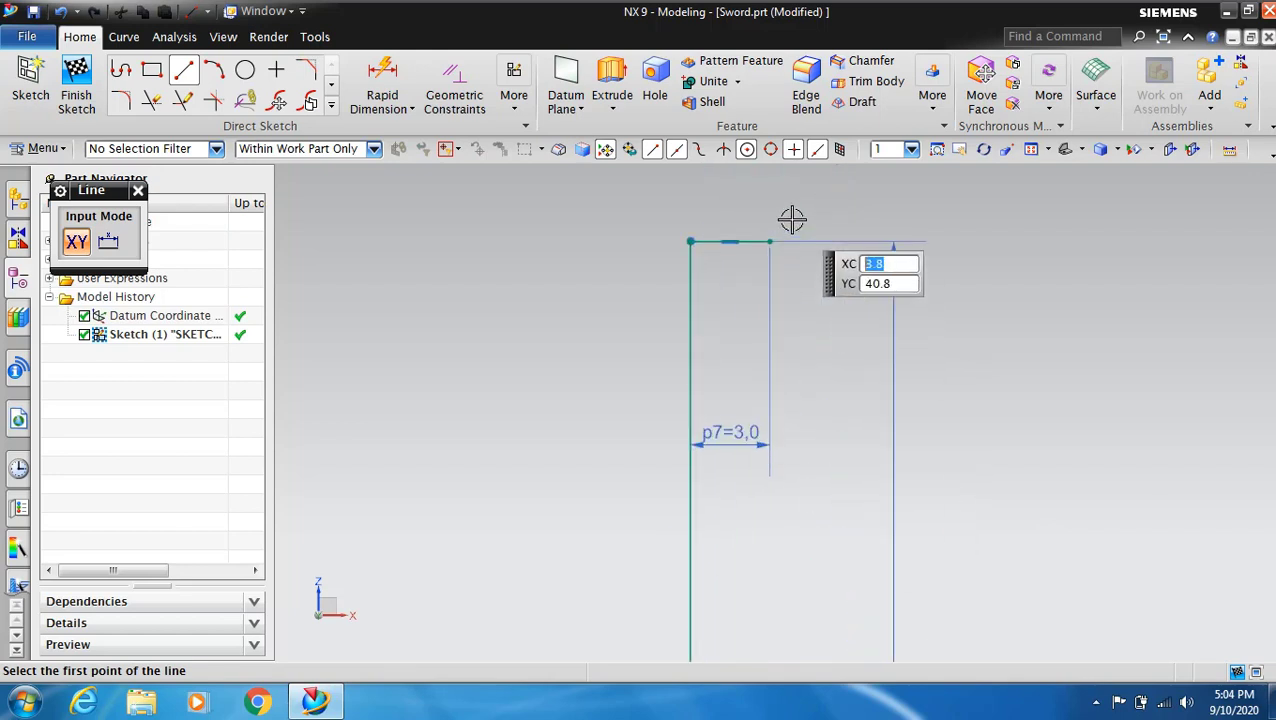
key(Escape)
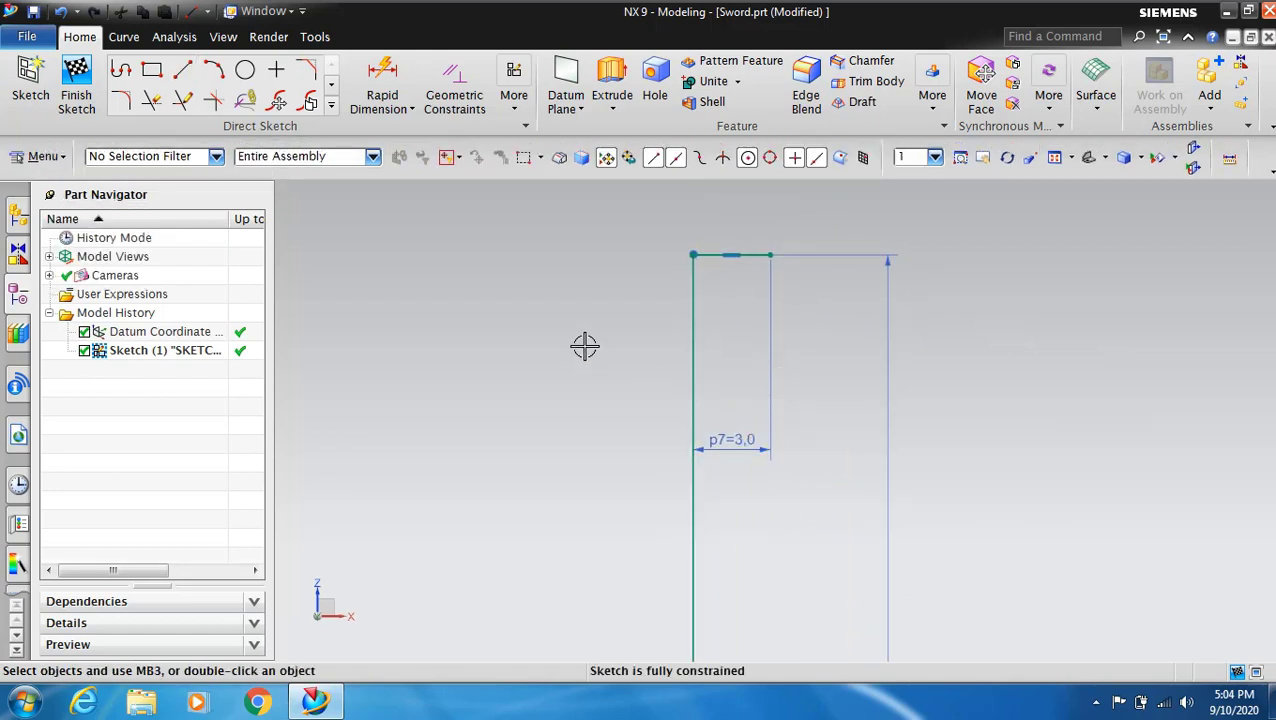
click(222, 71)
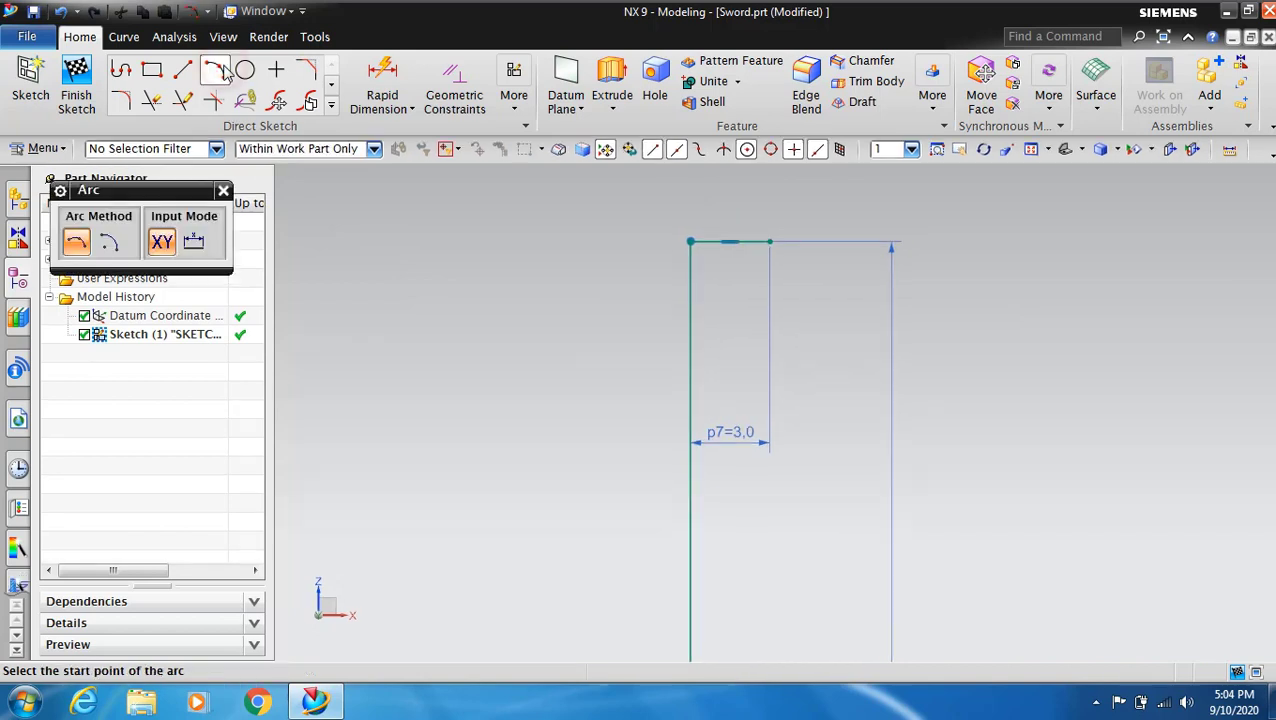
Step: Draw a radius 2, 180° centre-and-endpoints arc at the end of the 3 mm line
click(108, 242)
text(38)
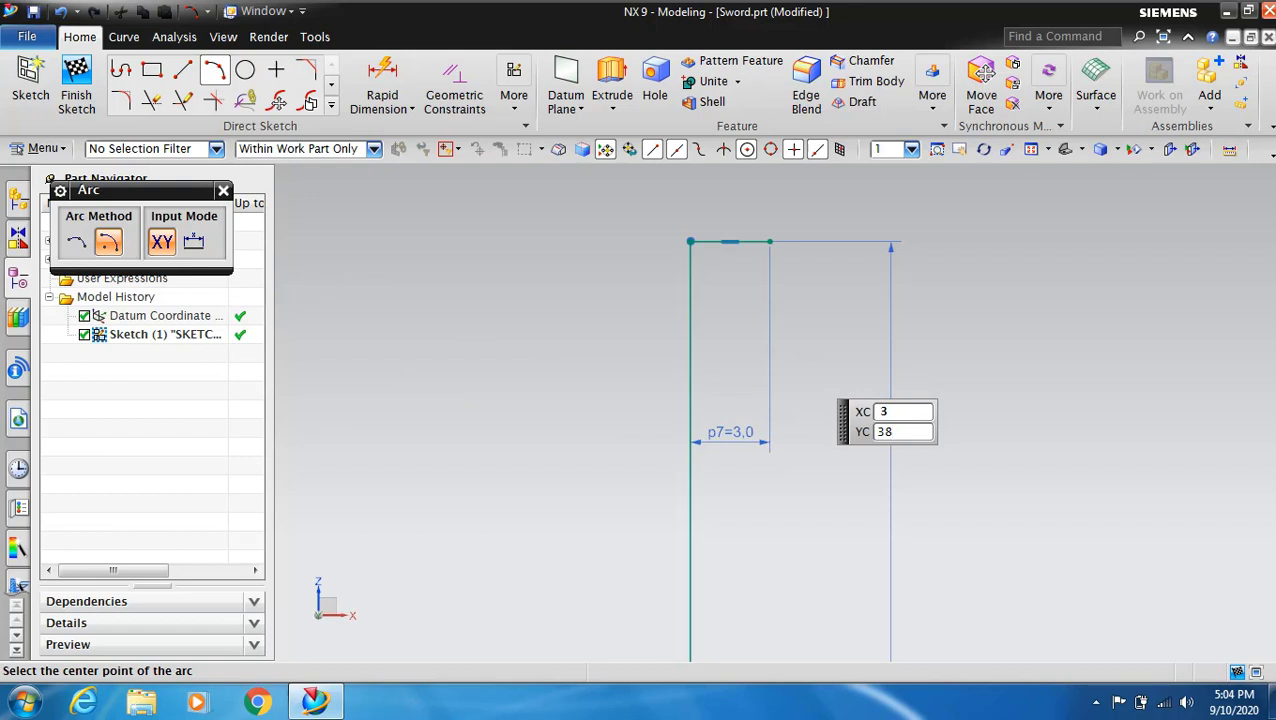
click(806, 368)
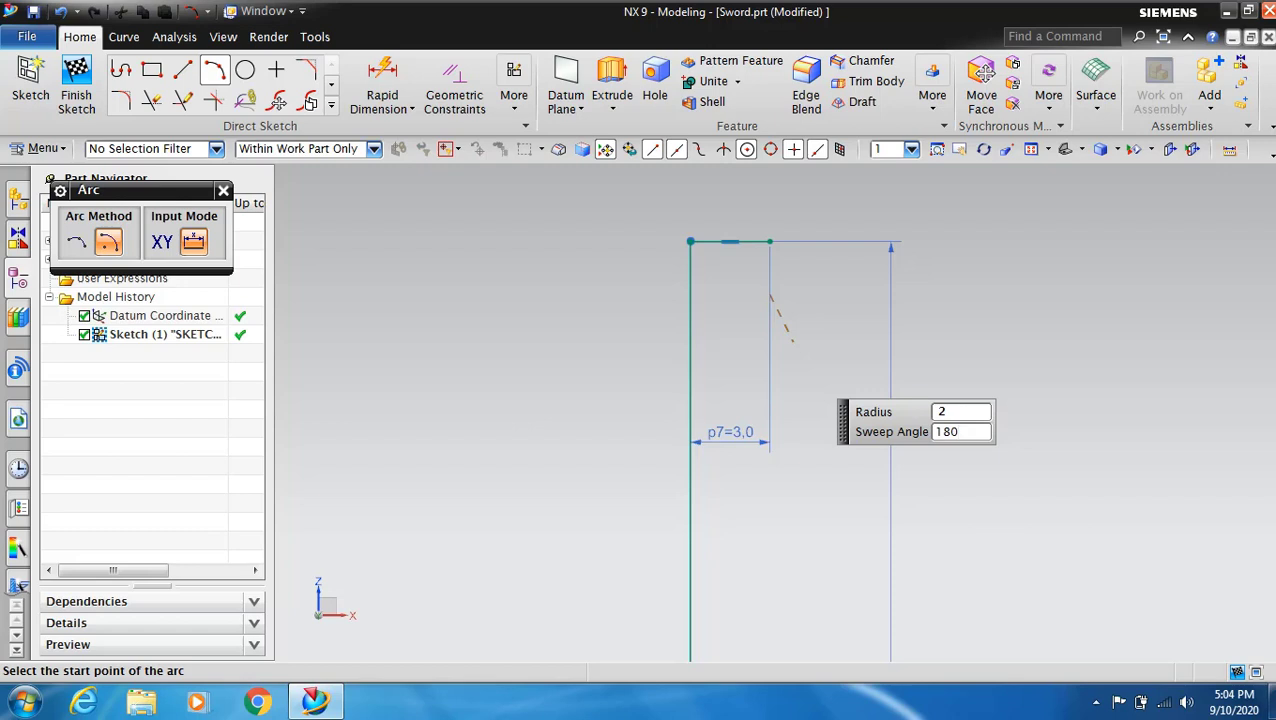
click(771, 358)
click(772, 355)
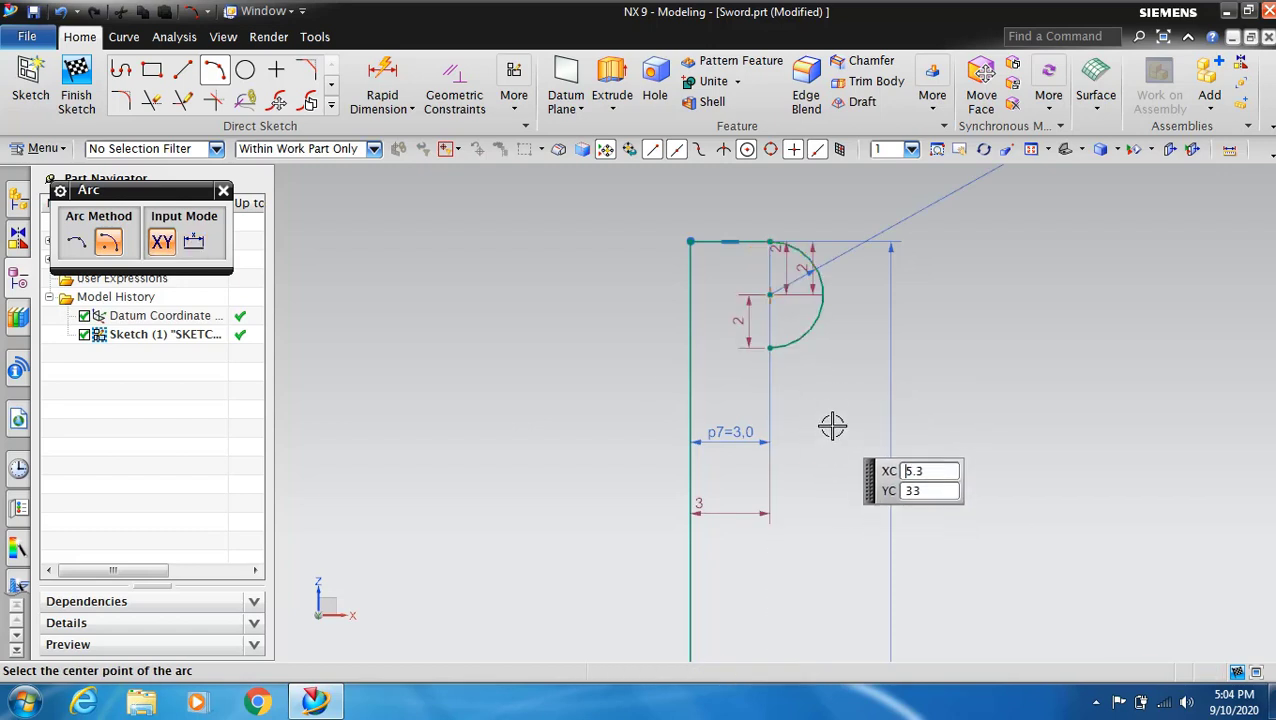
key(Escape)
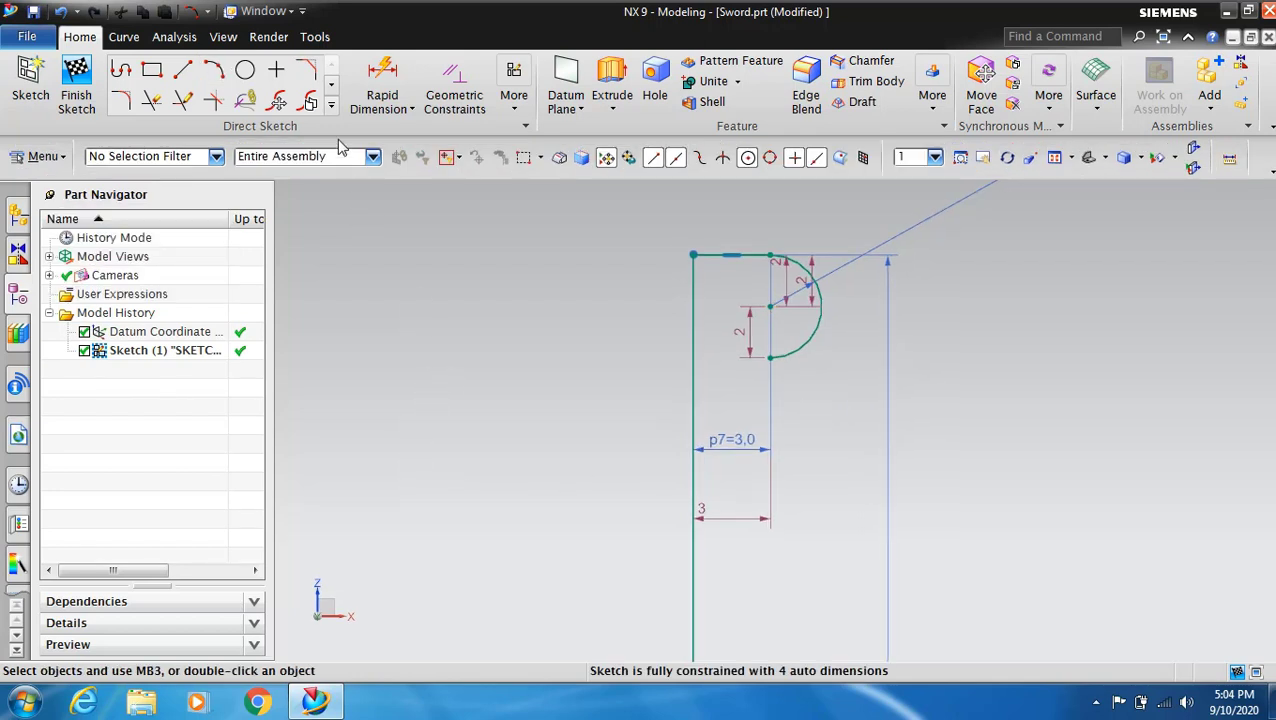
click(332, 88)
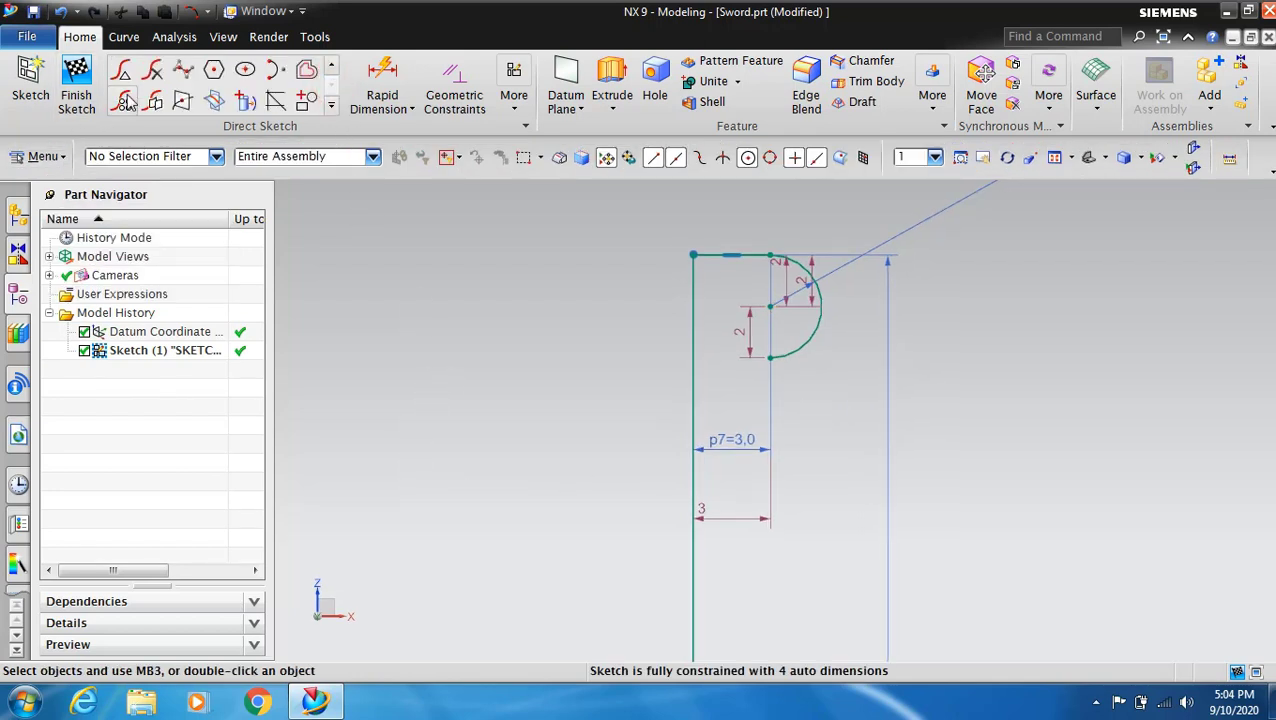
Step: Pattern the semicircle 7 times downward along the vertical line at 4 mm pitch
click(123, 100)
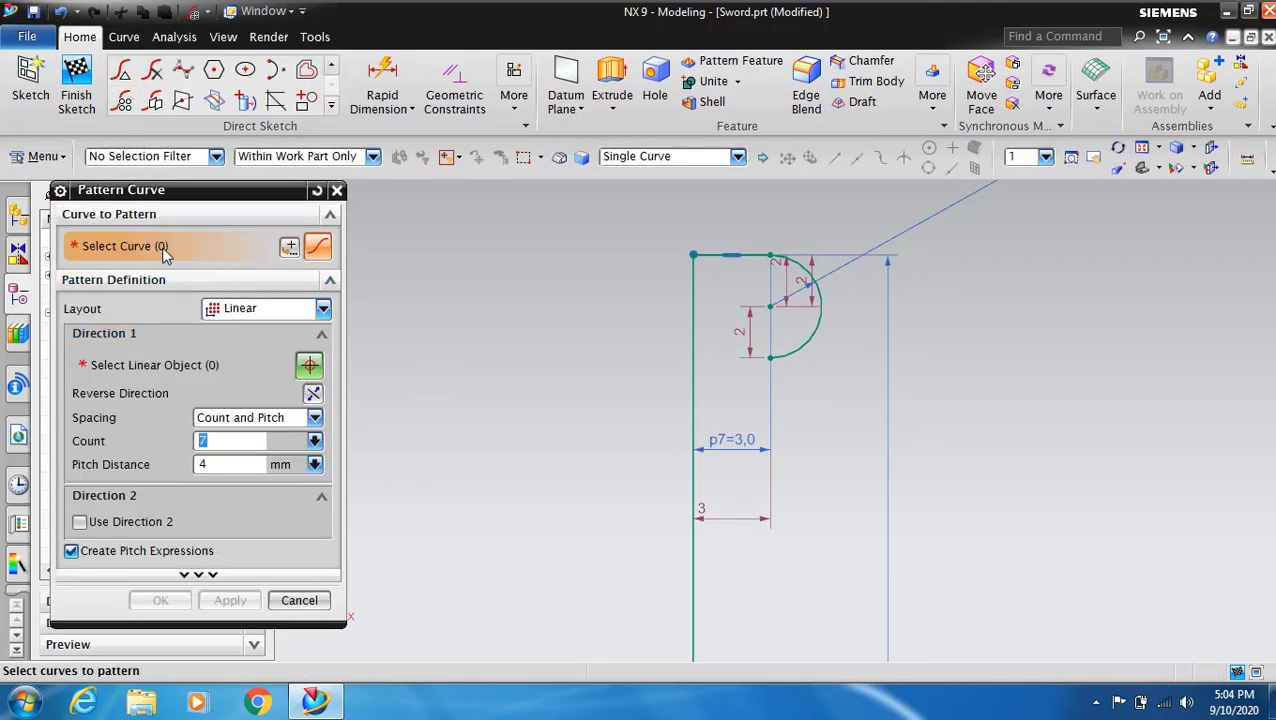
click(810, 335)
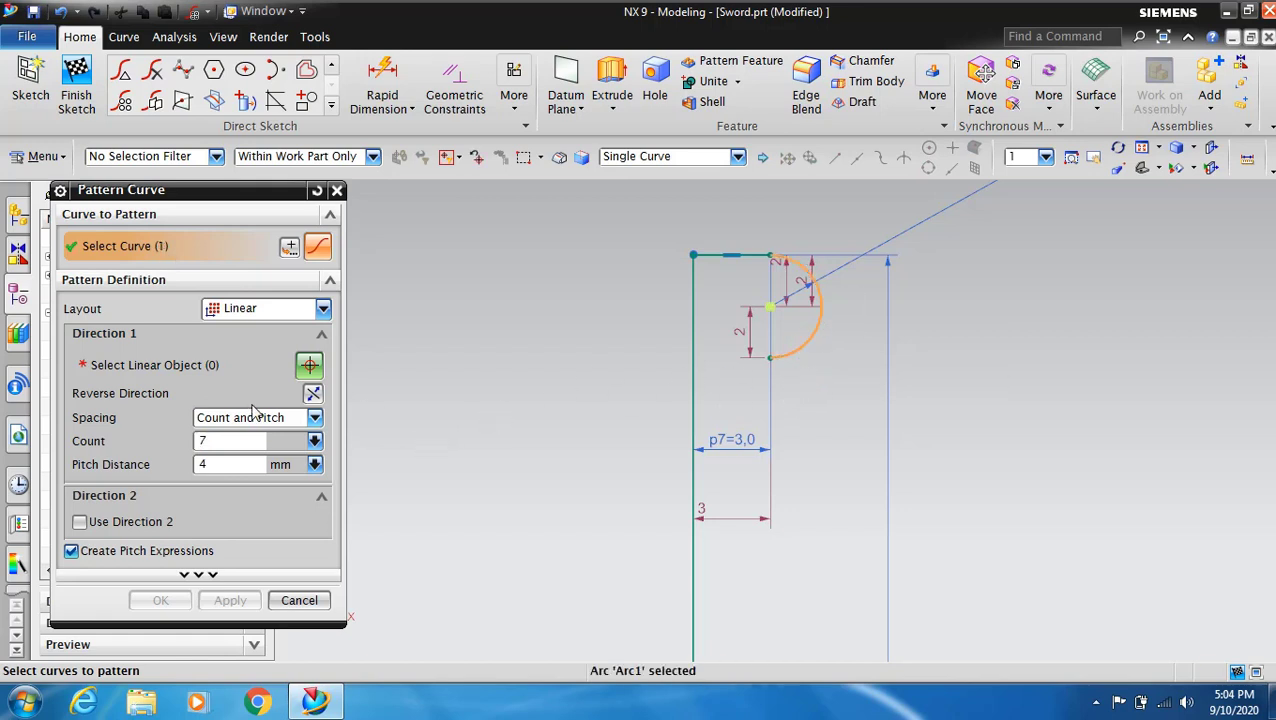
click(195, 370)
click(691, 385)
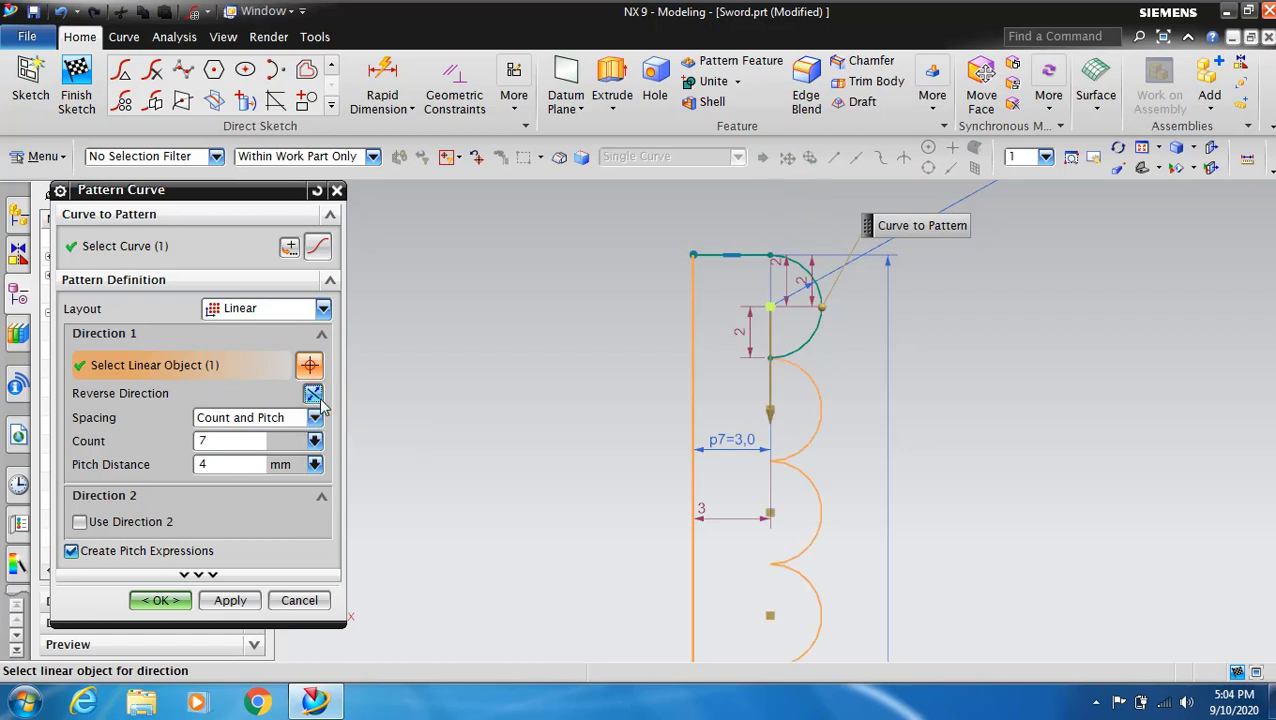
scroll(570, 348, down, 3)
scroll(617, 587, up, 2)
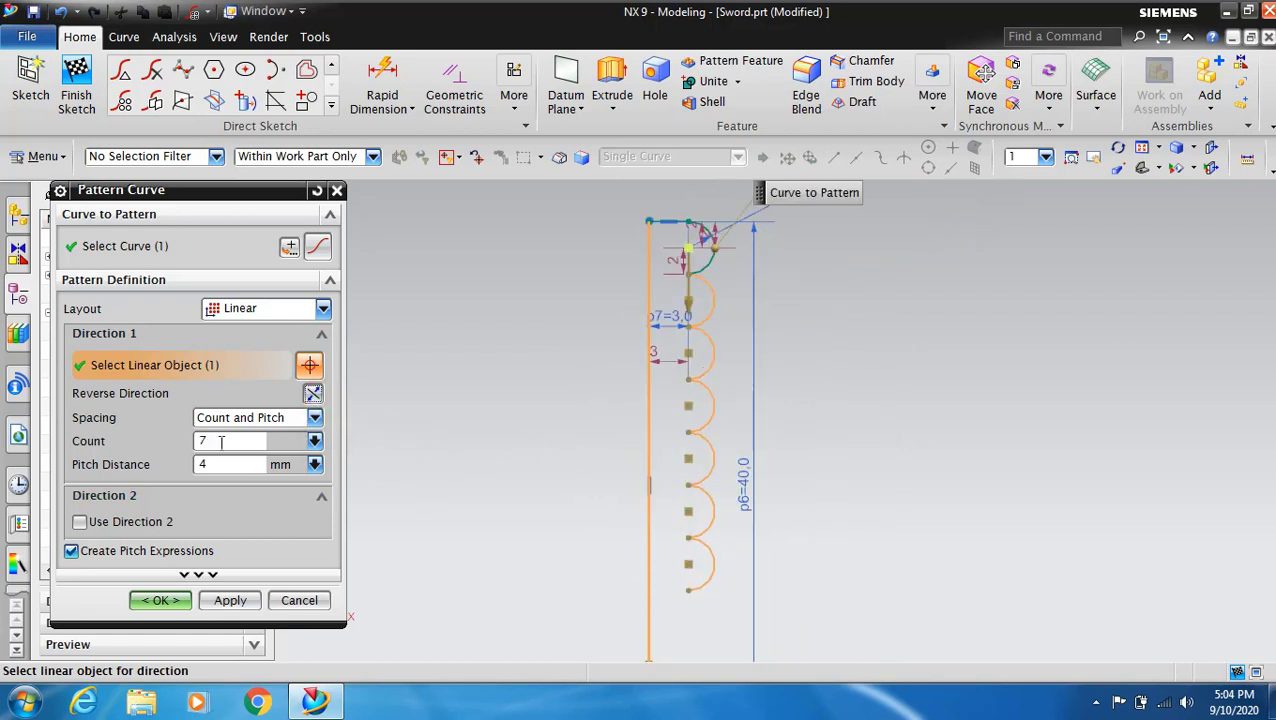
click(160, 600)
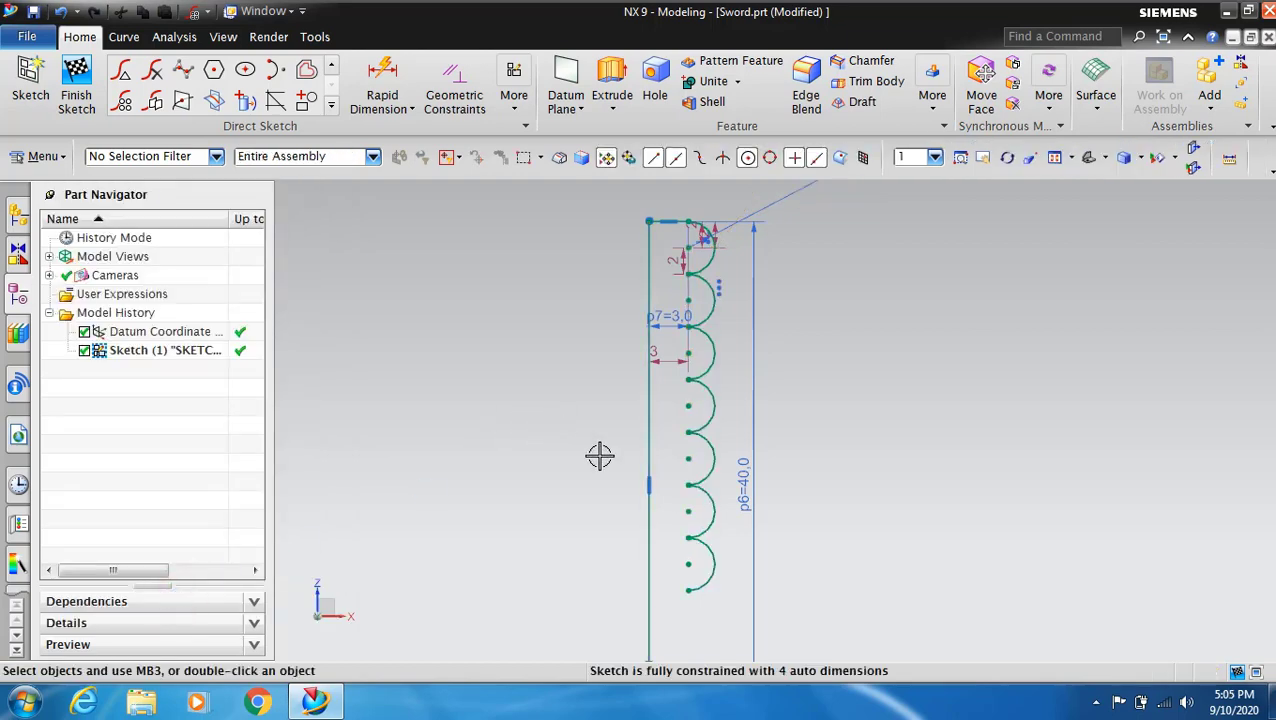
scroll(600, 500, down, 3)
scroll(660, 625, up, 2)
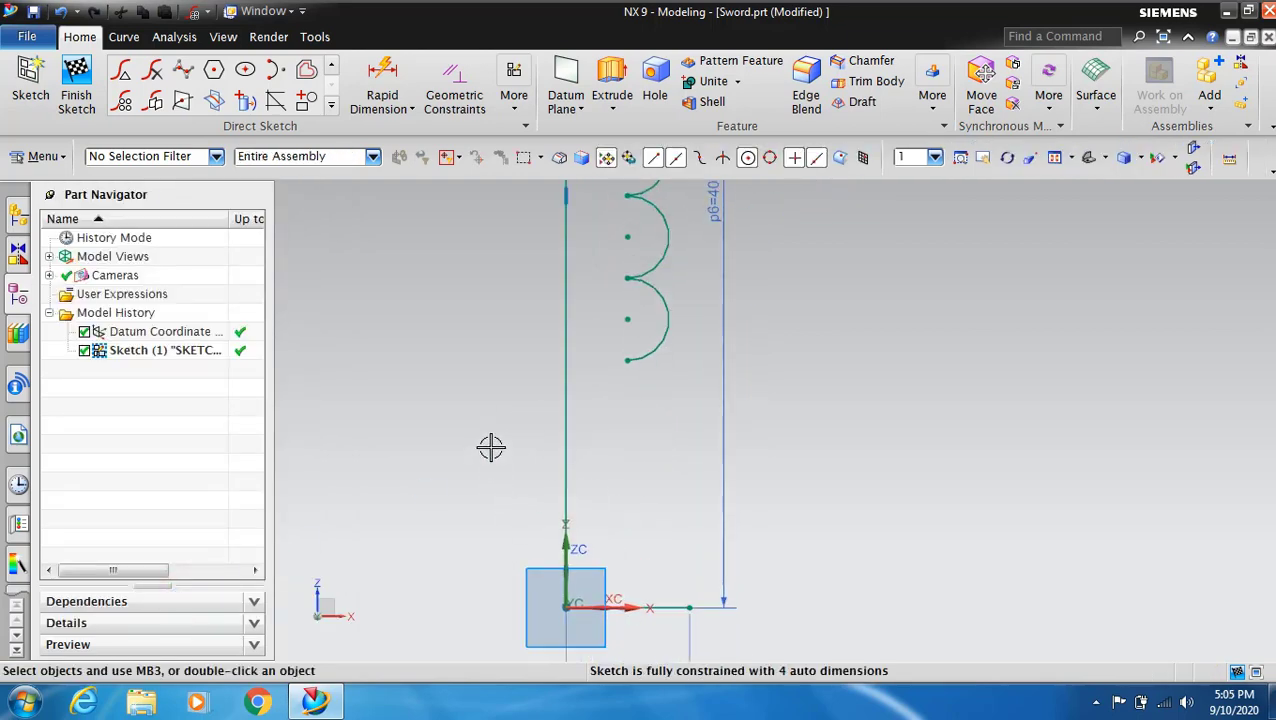
Step: Draw a radius 21.584 arc from the lowest scallop's end to the base line's end
click(336, 70)
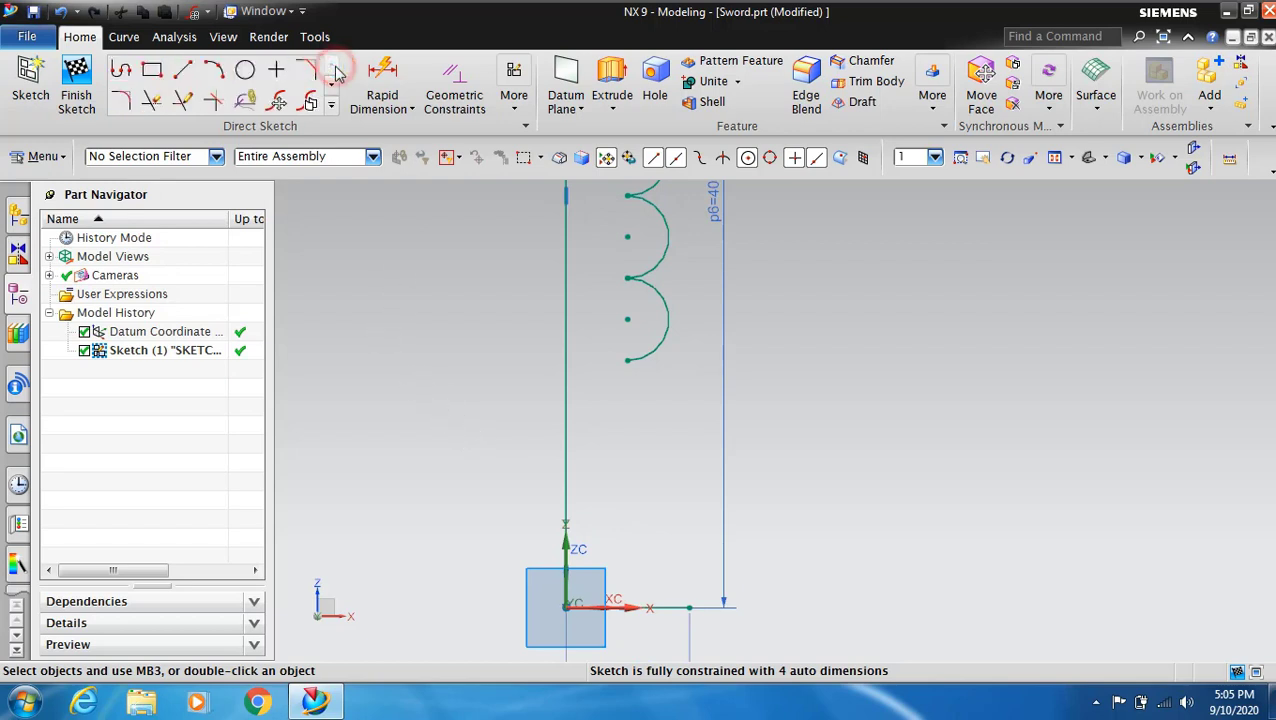
click(214, 71)
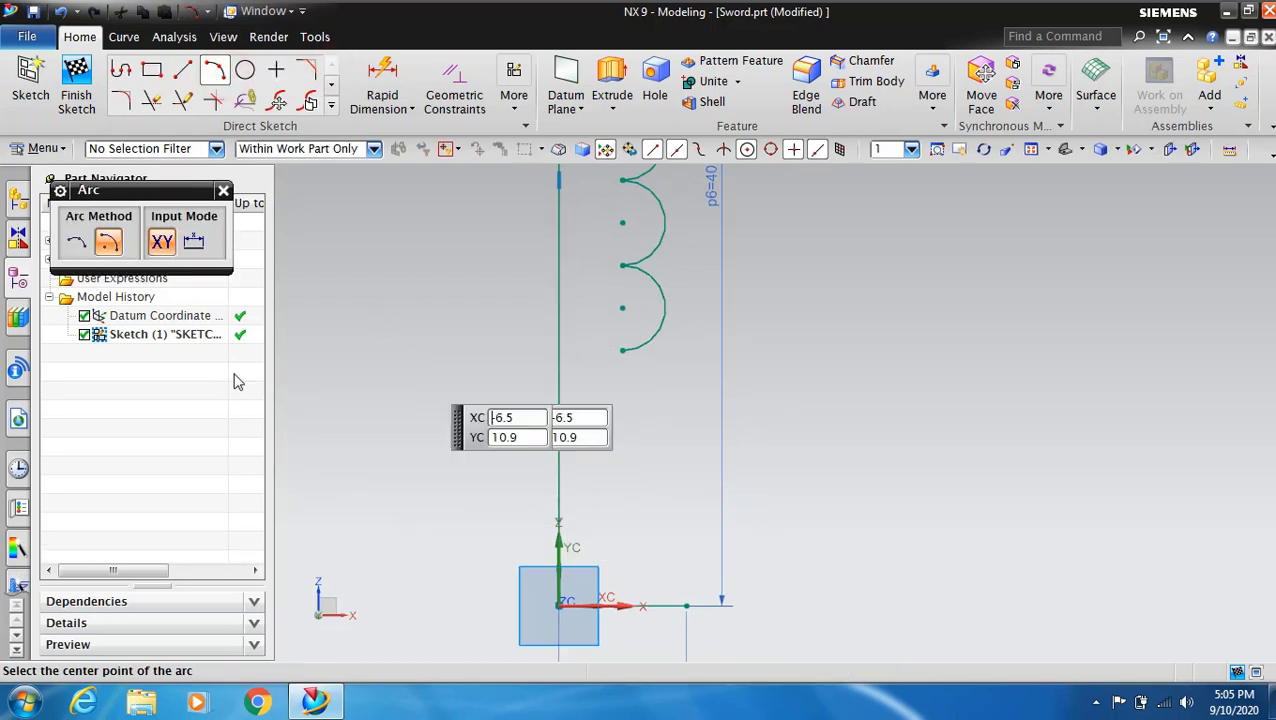
click(622, 350)
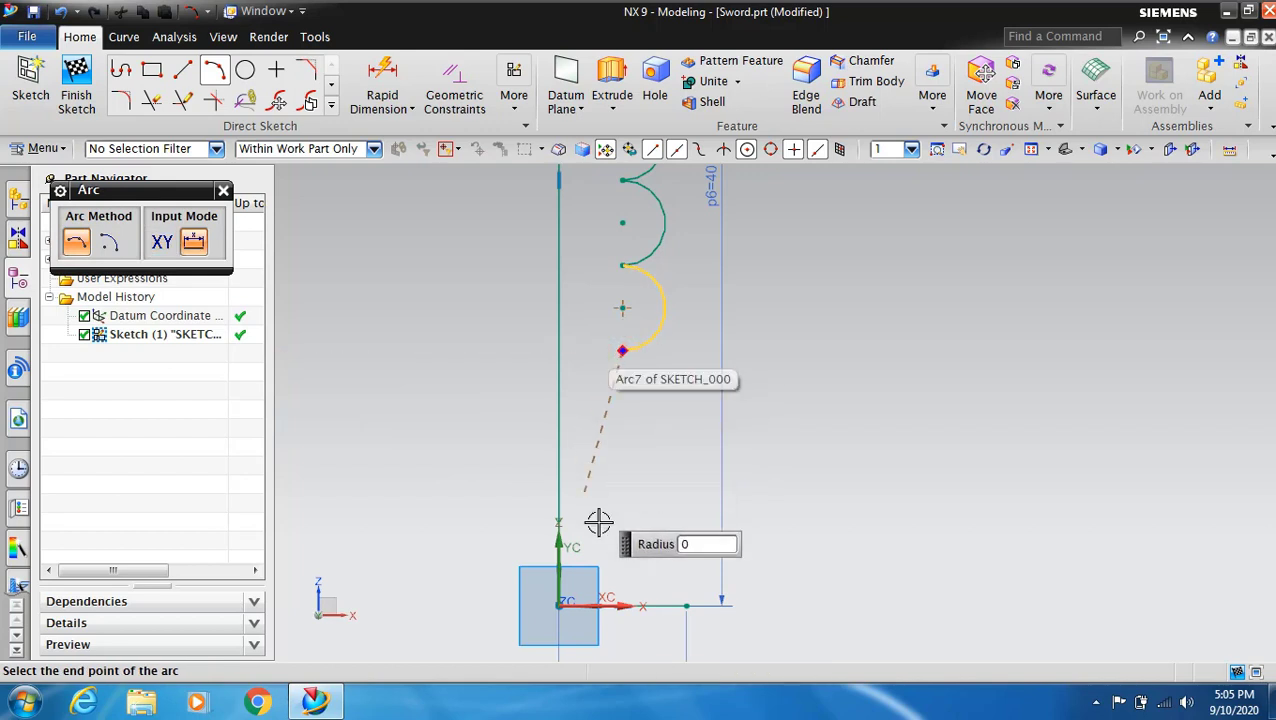
click(686, 605)
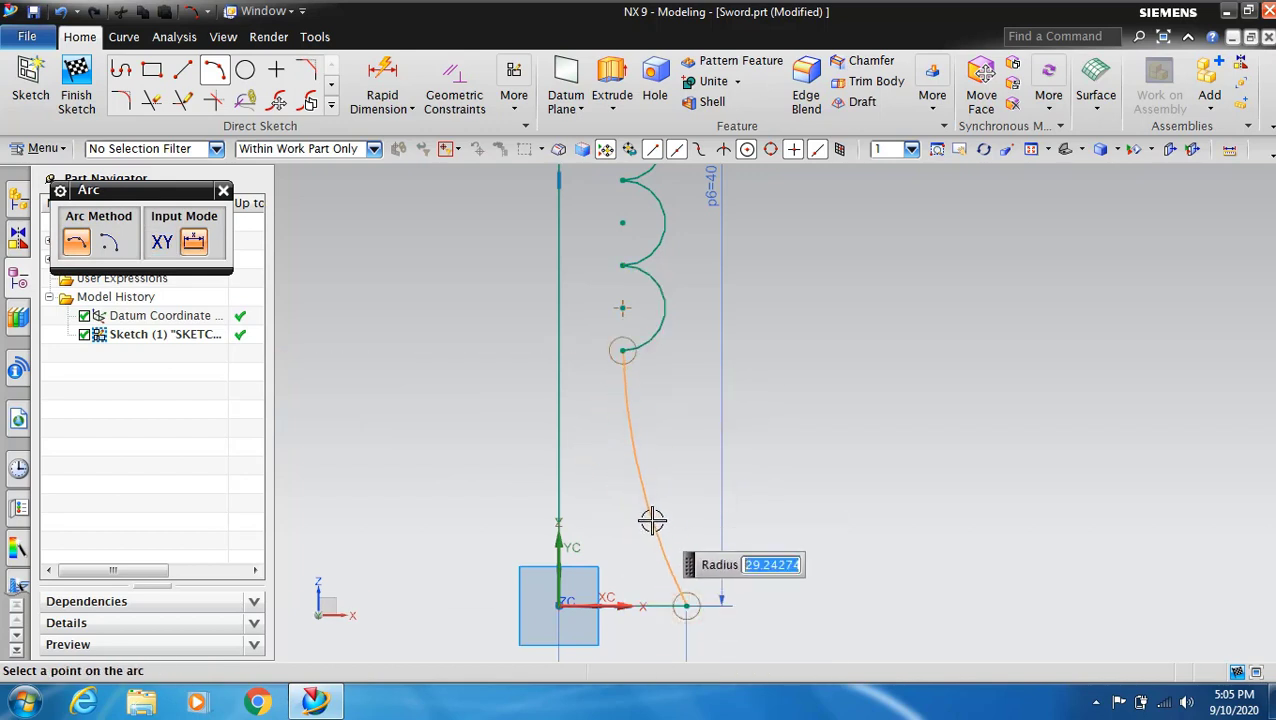
text(21.584)
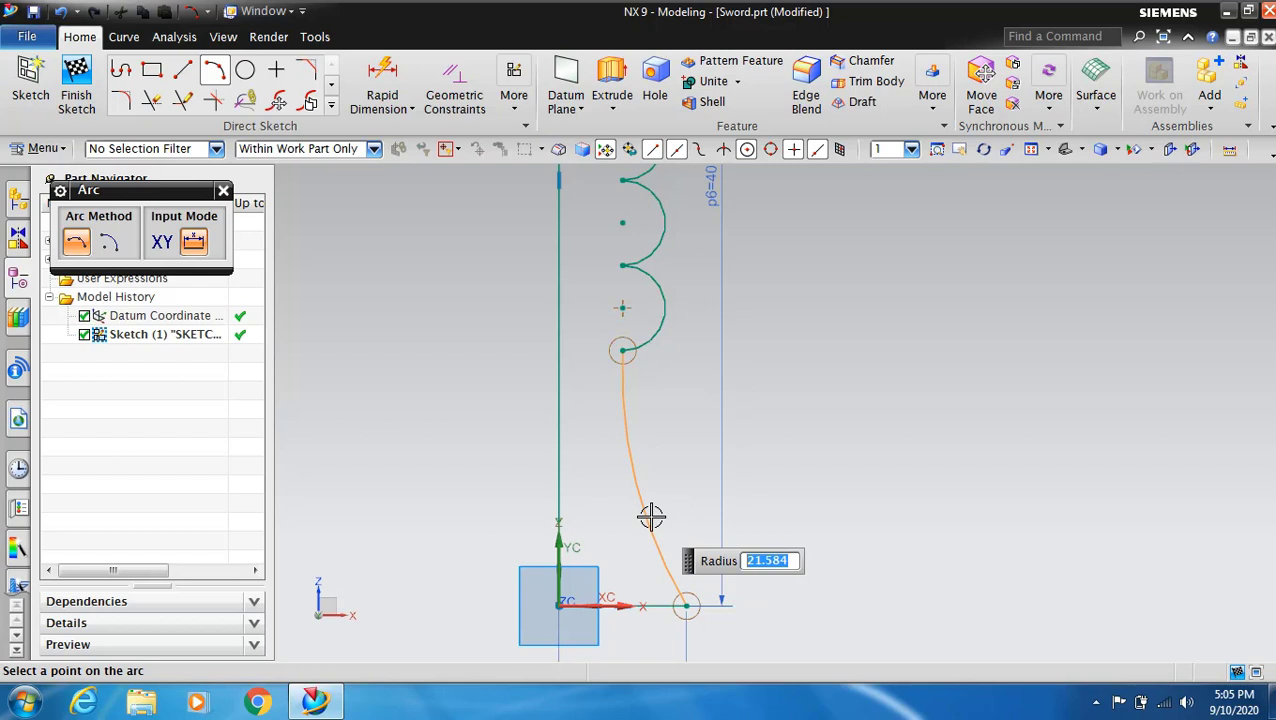
click(651, 516)
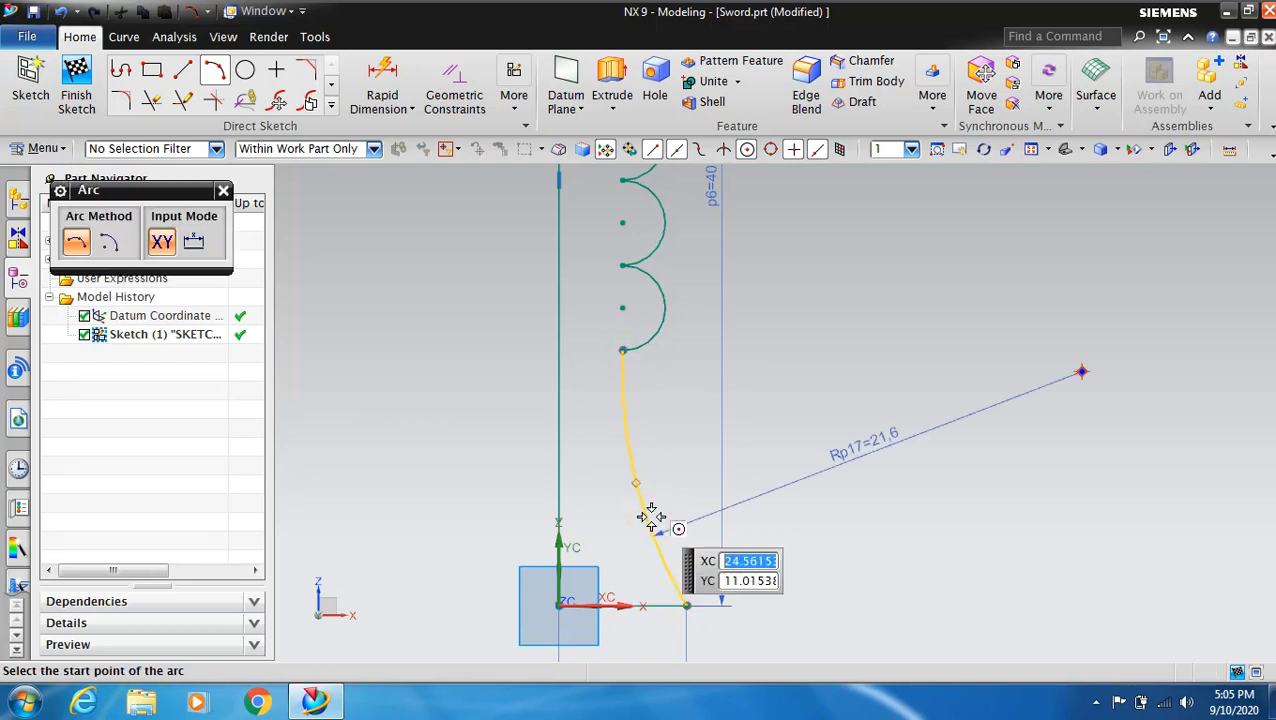
key(Escape)
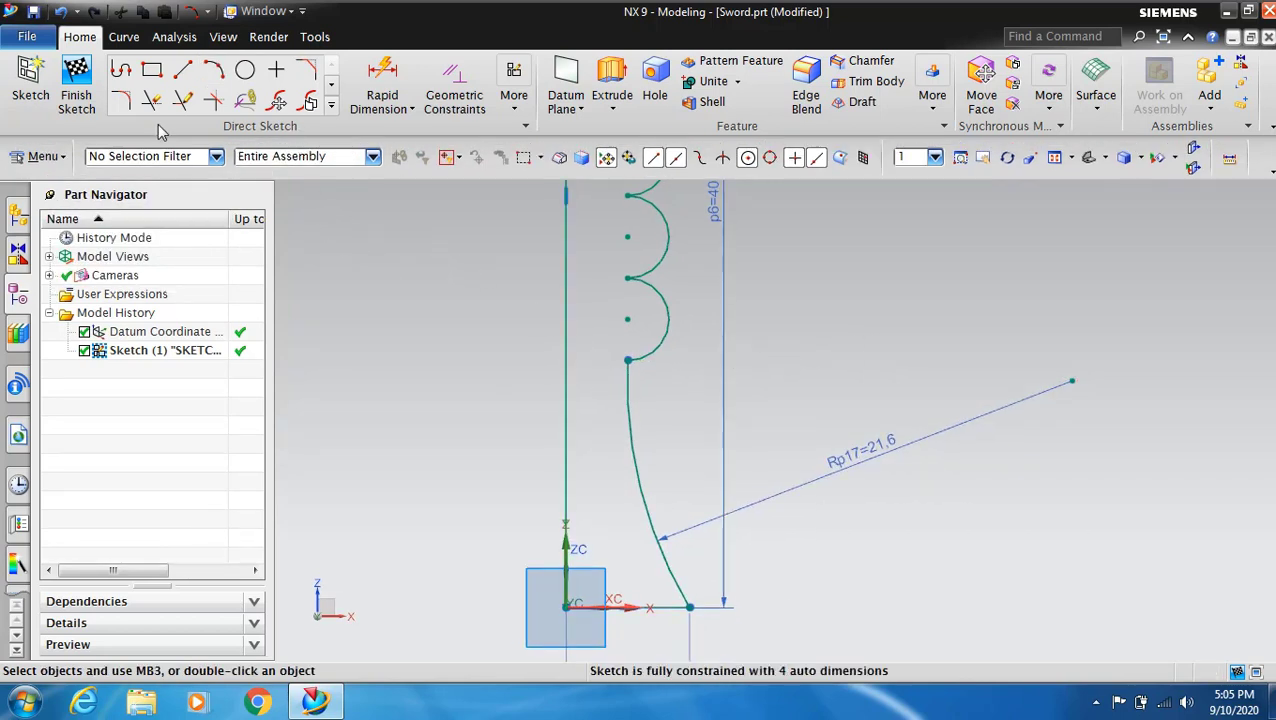
Step: Fillet the upper arc joint with radius 3 and the lower base corner with radius 0.5
click(131, 110)
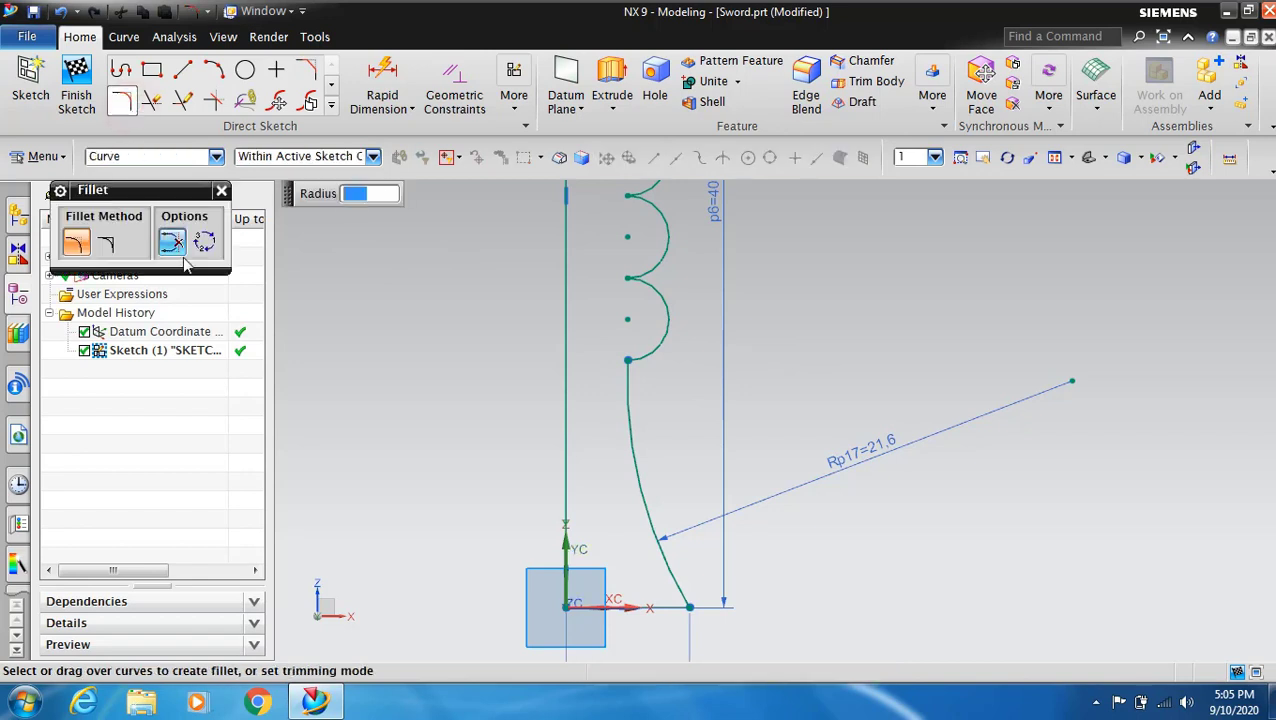
click(638, 363)
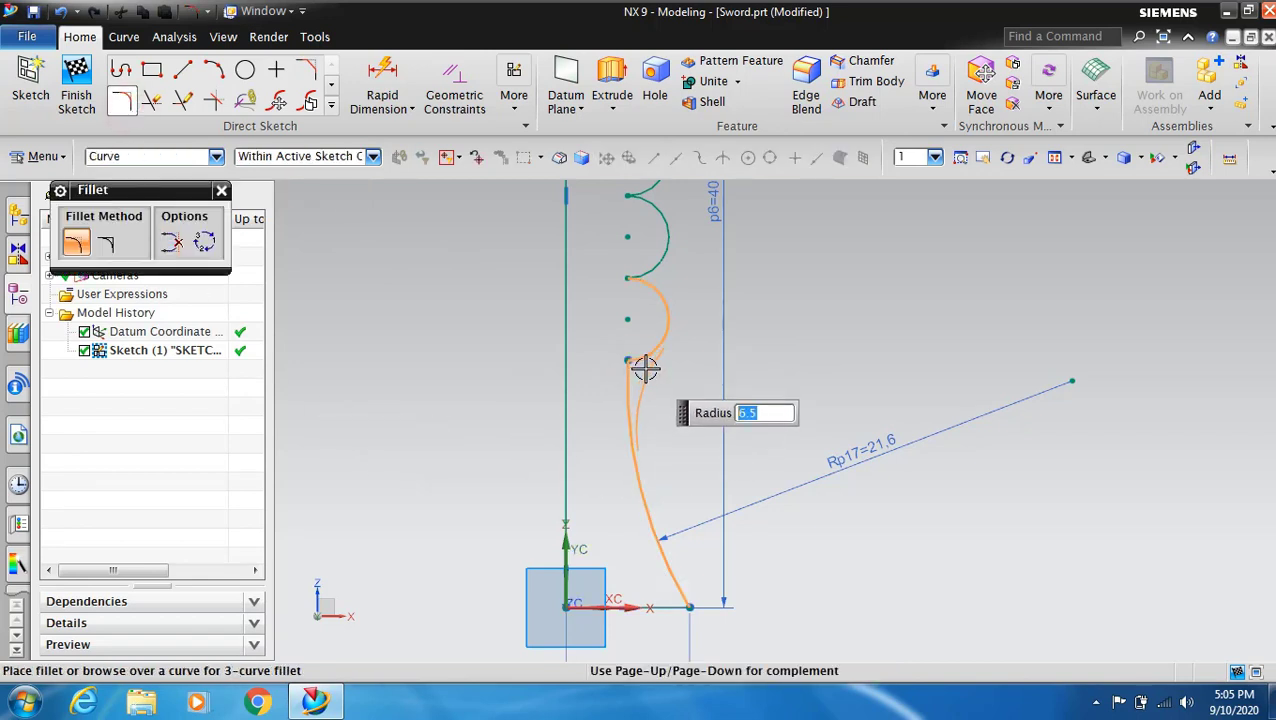
key(Return)
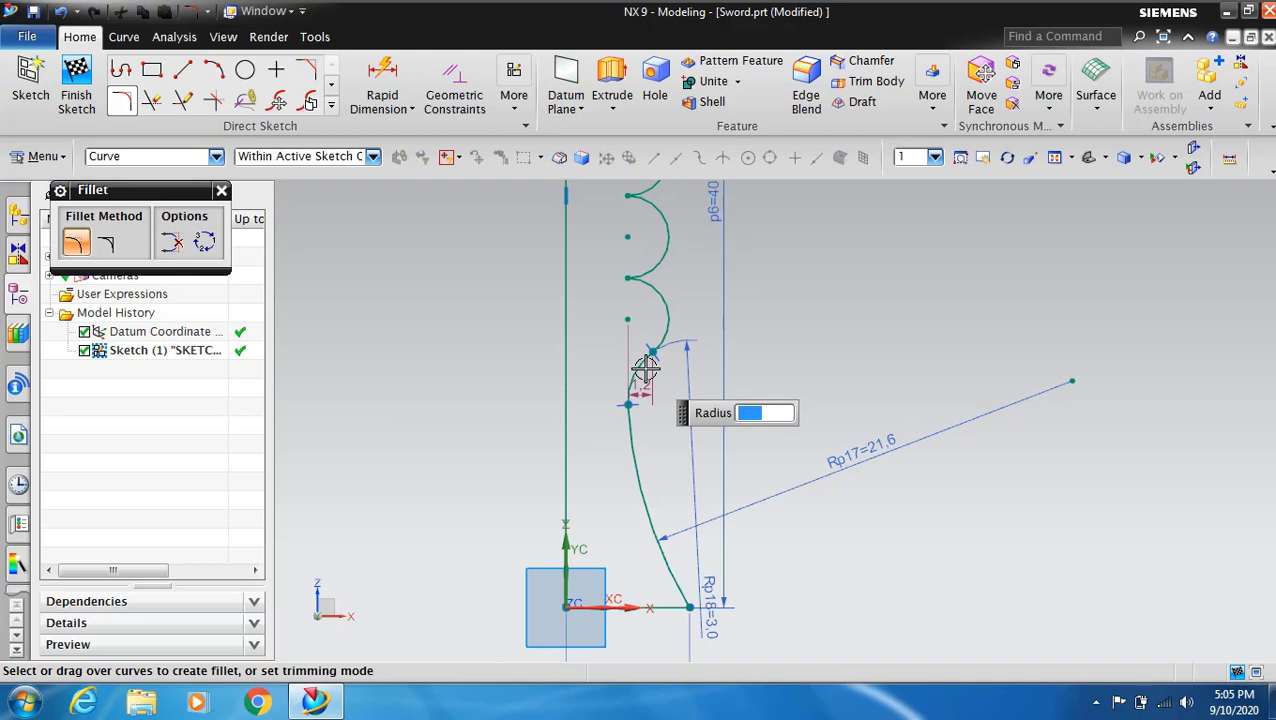
click(677, 605)
text(0.5)
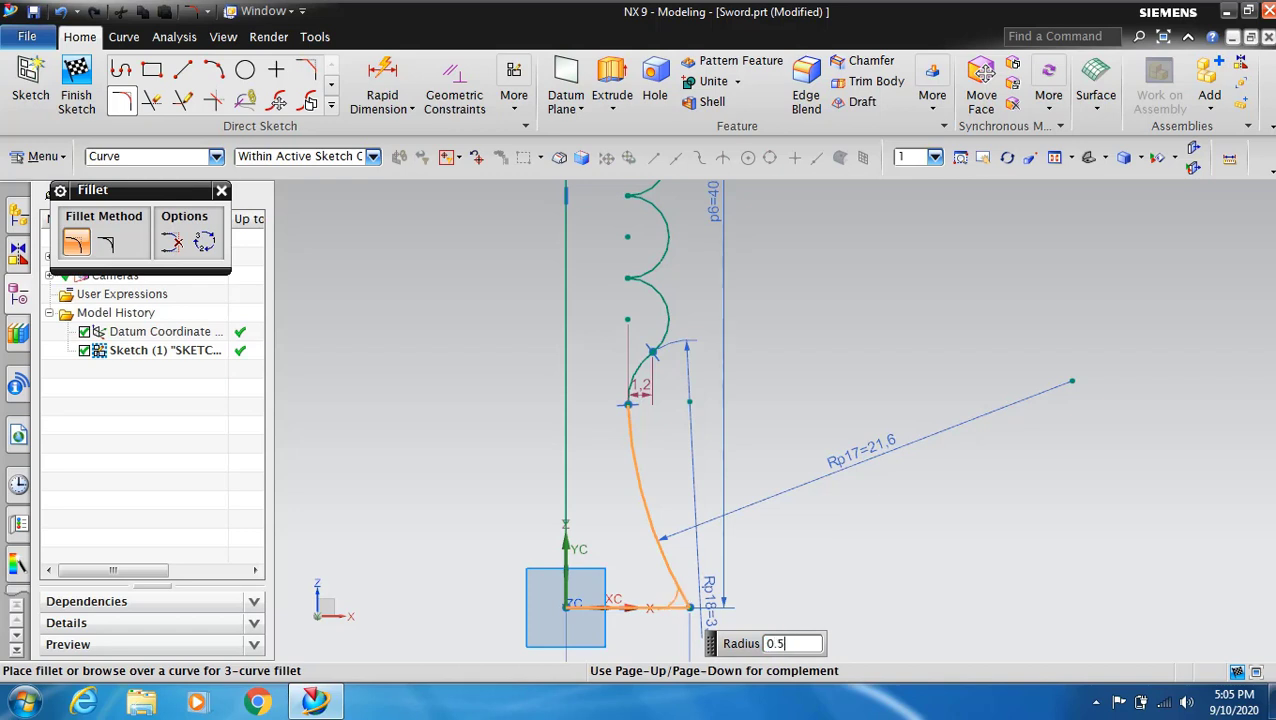
key(Return)
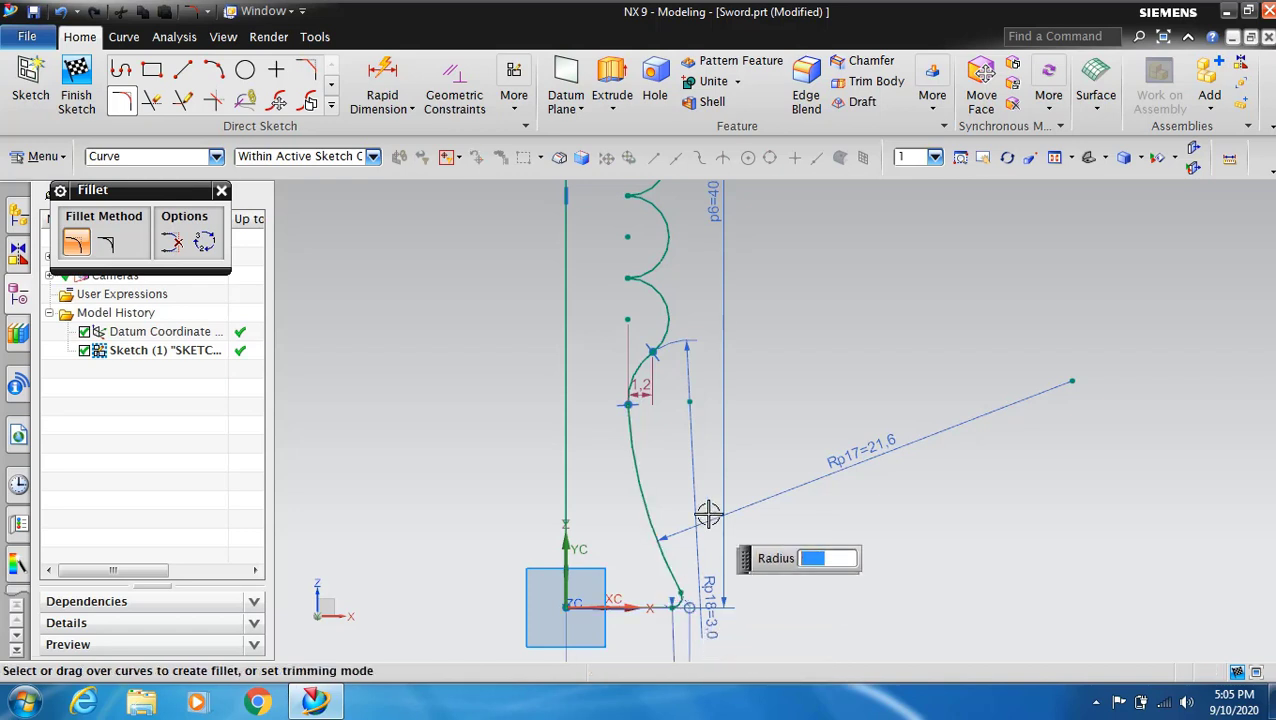
key(Escape)
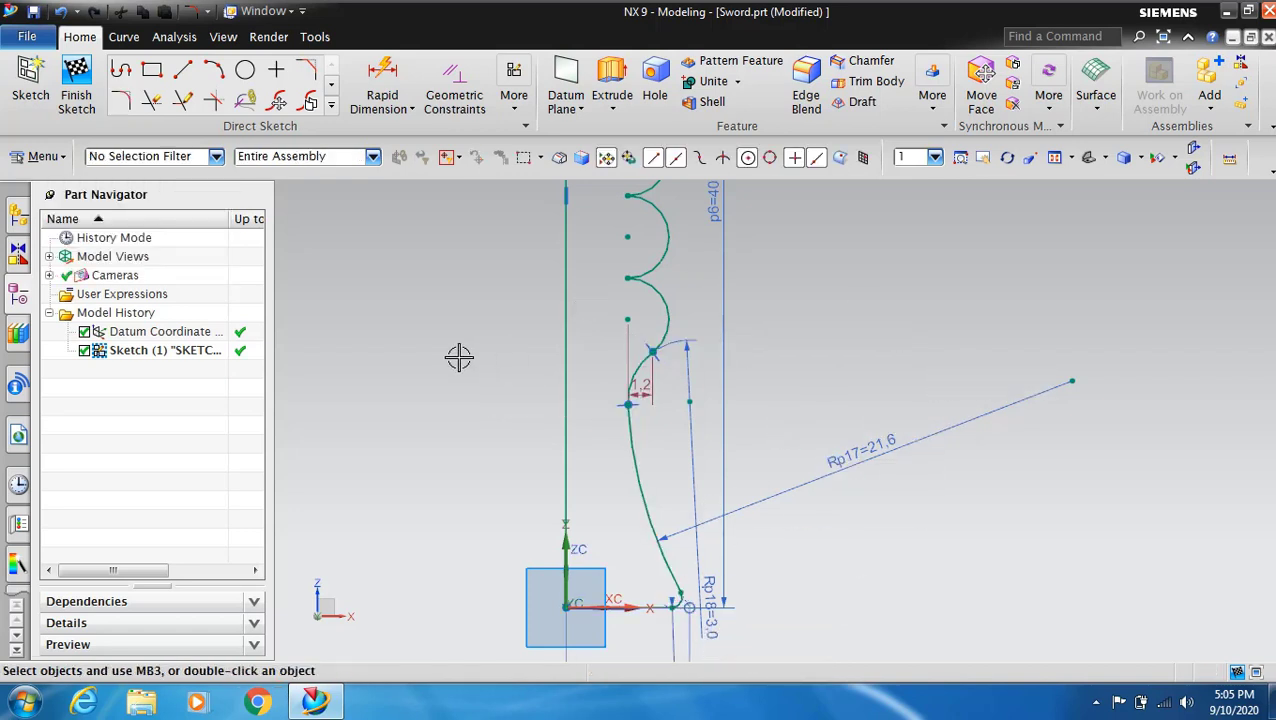
key(ctrl+f)
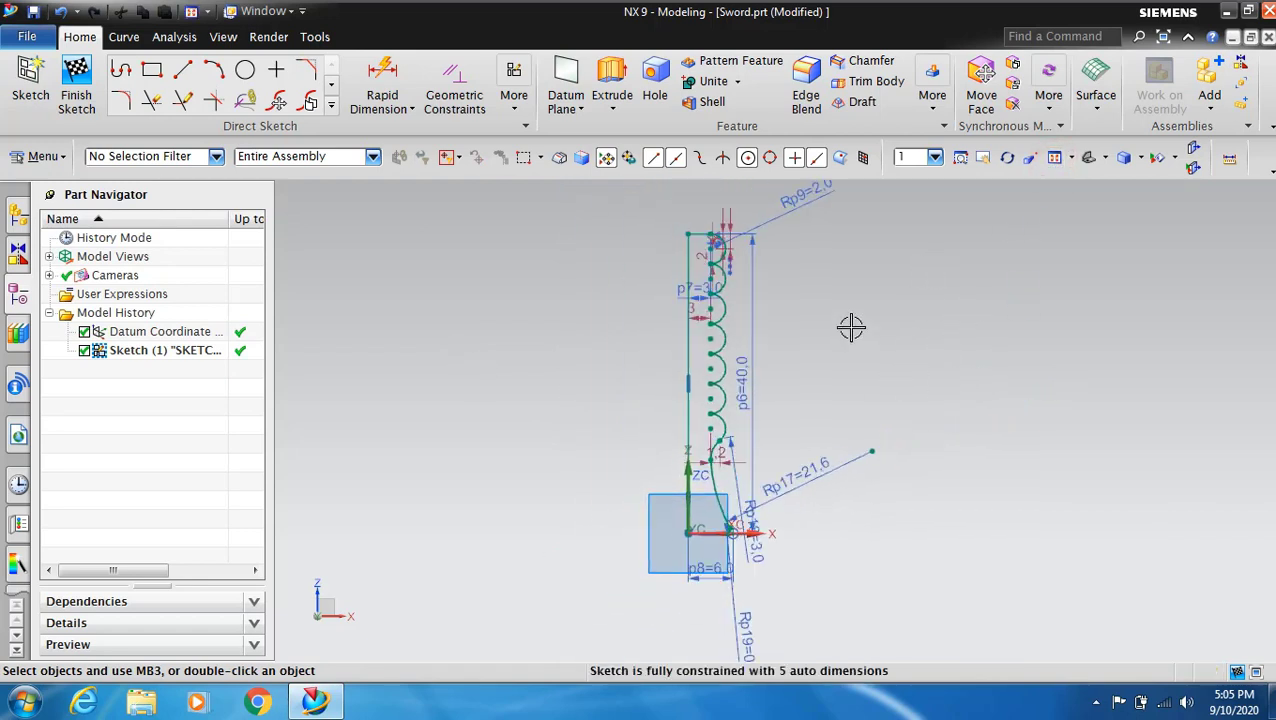
Step: Finish the sketch and revolve the profile 360° about its straight edge into the handle solid
click(76, 80)
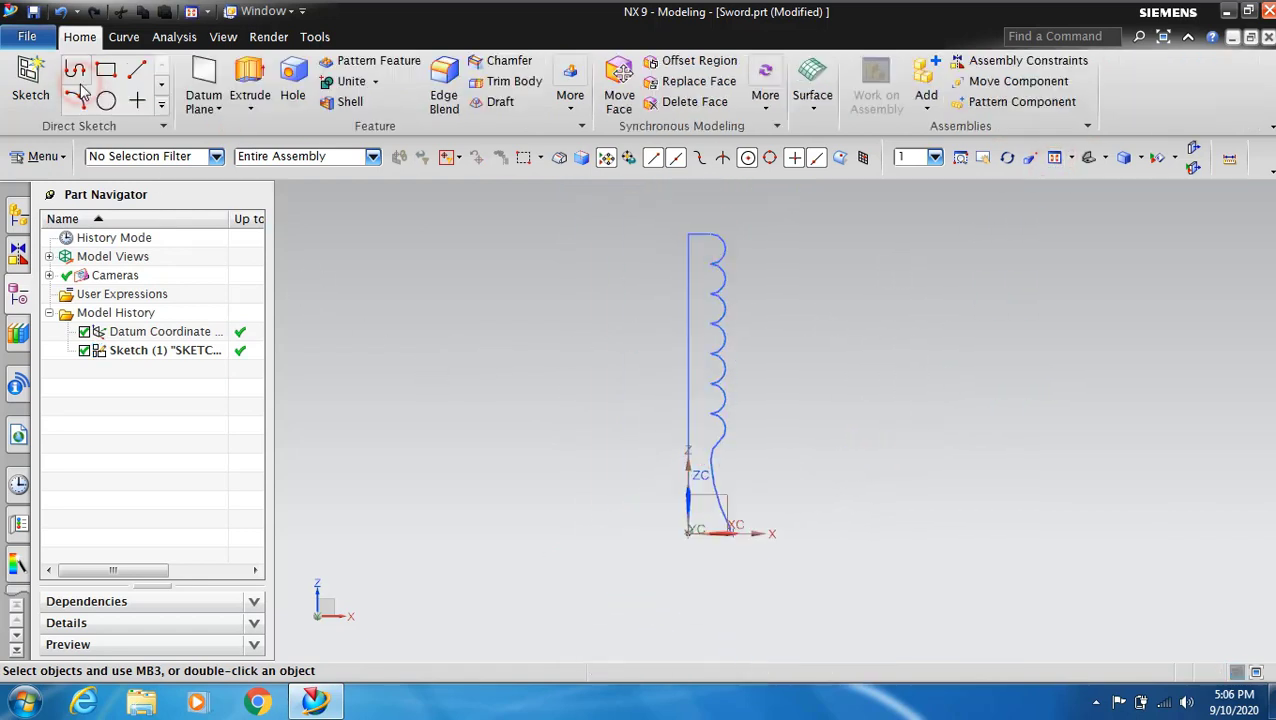
scroll(544, 377, up, 2)
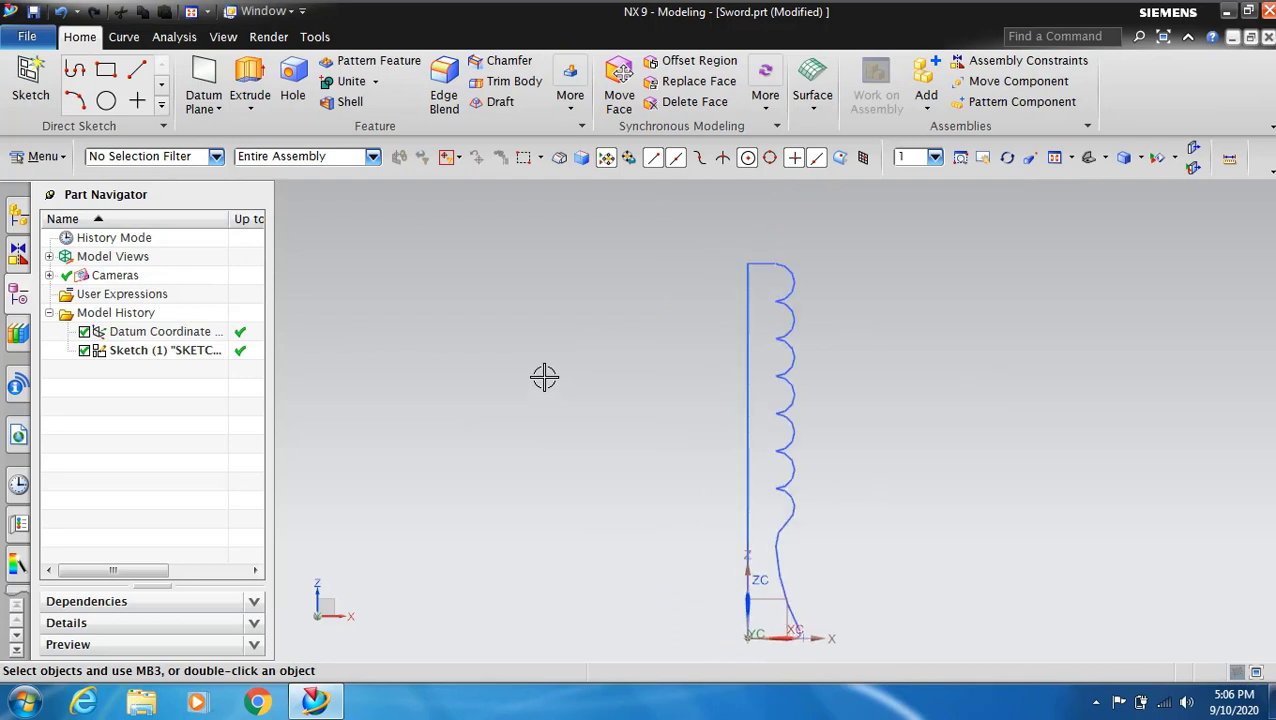
click(250, 109)
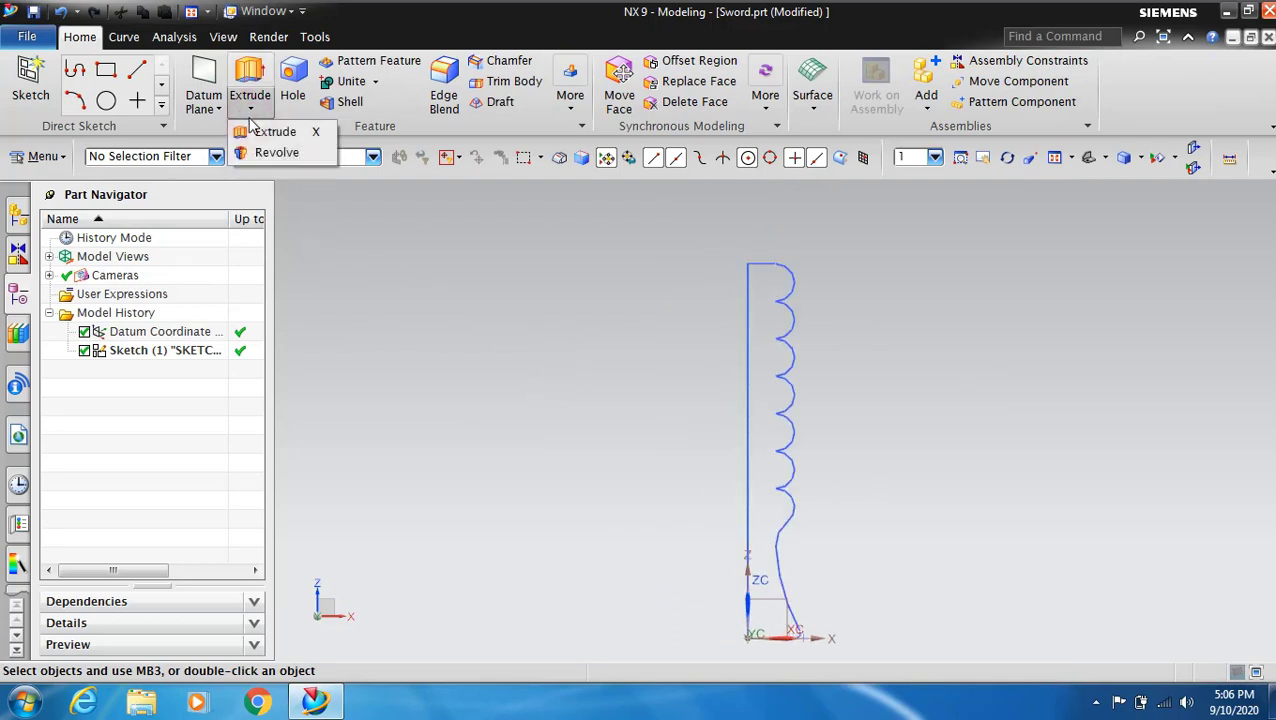
click(276, 154)
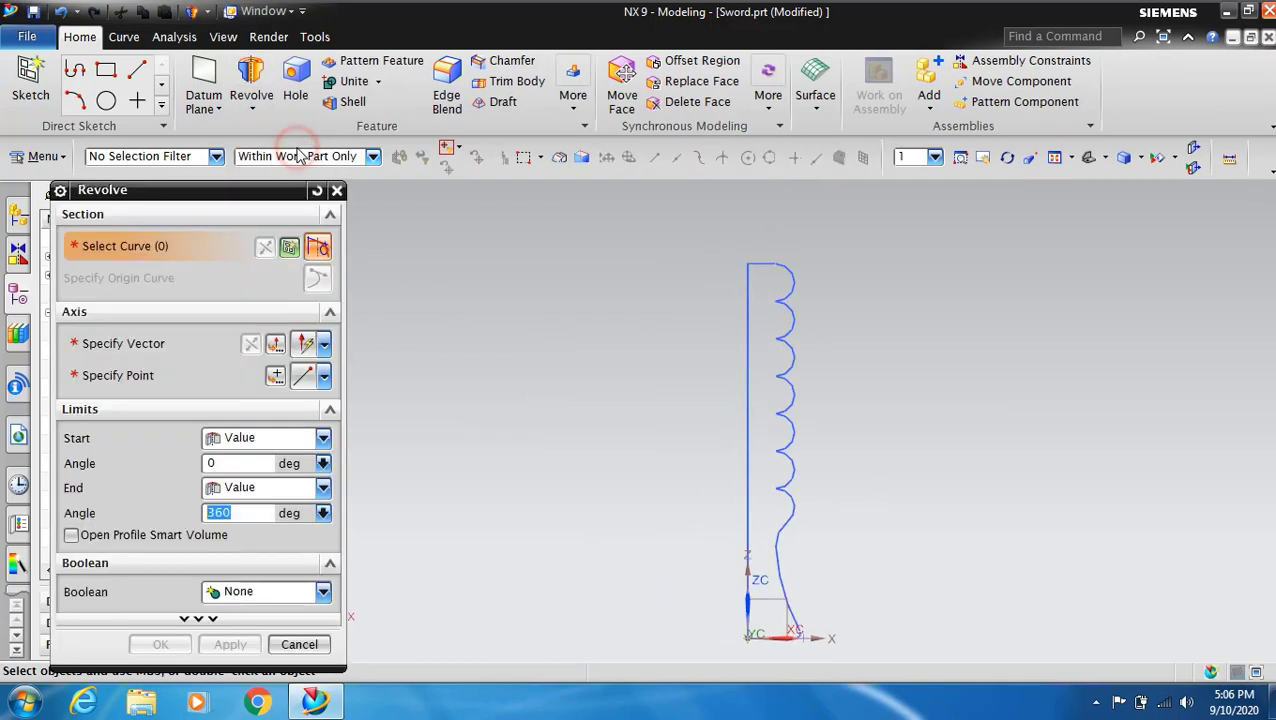
click(747, 285)
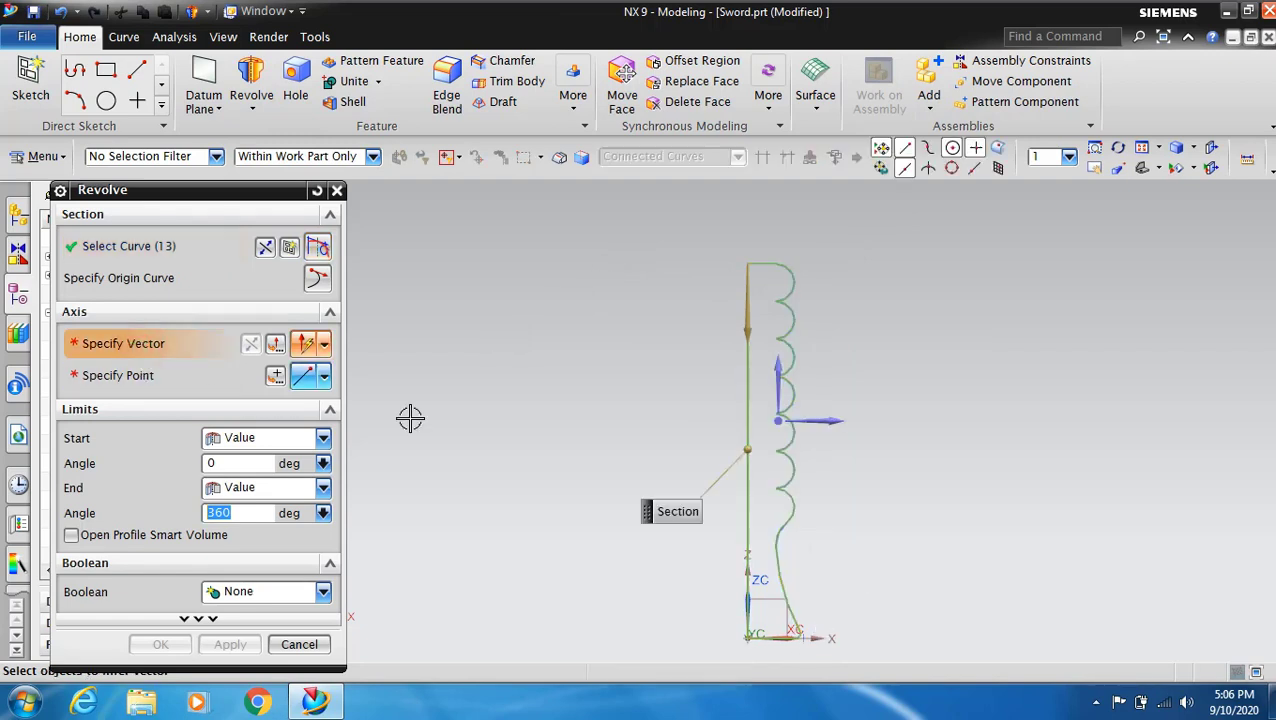
click(777, 357)
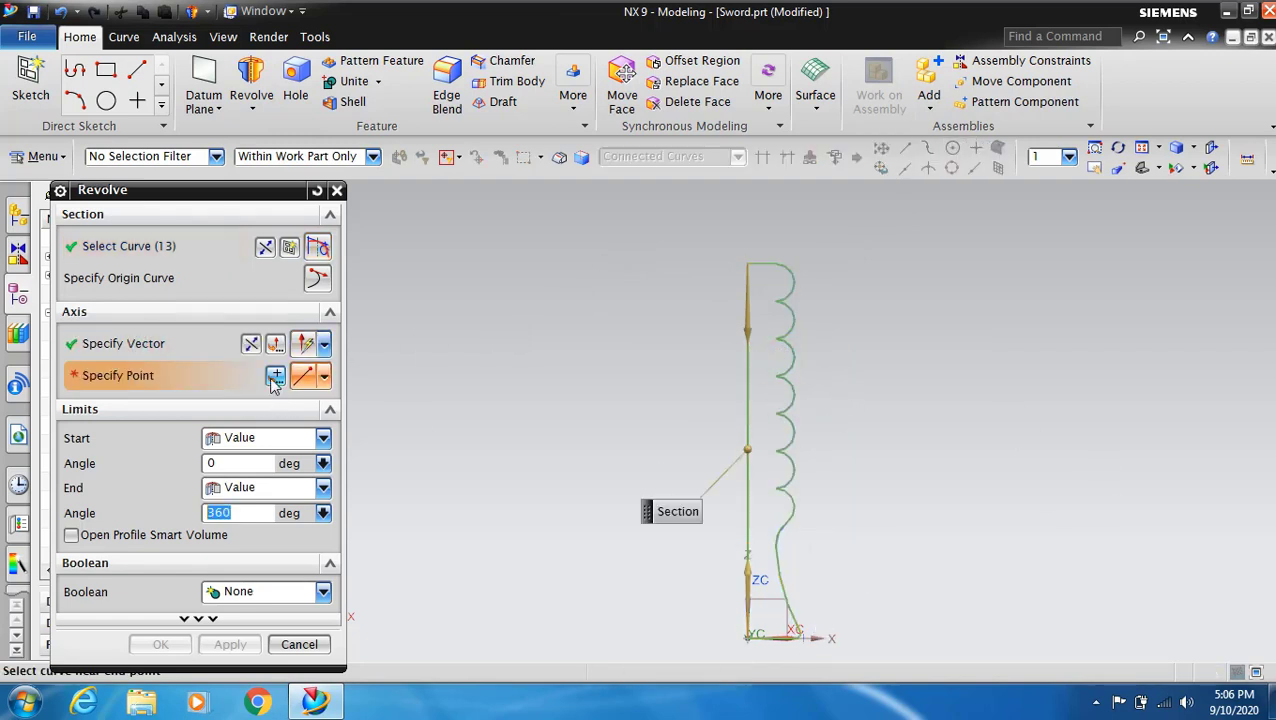
click(747, 565)
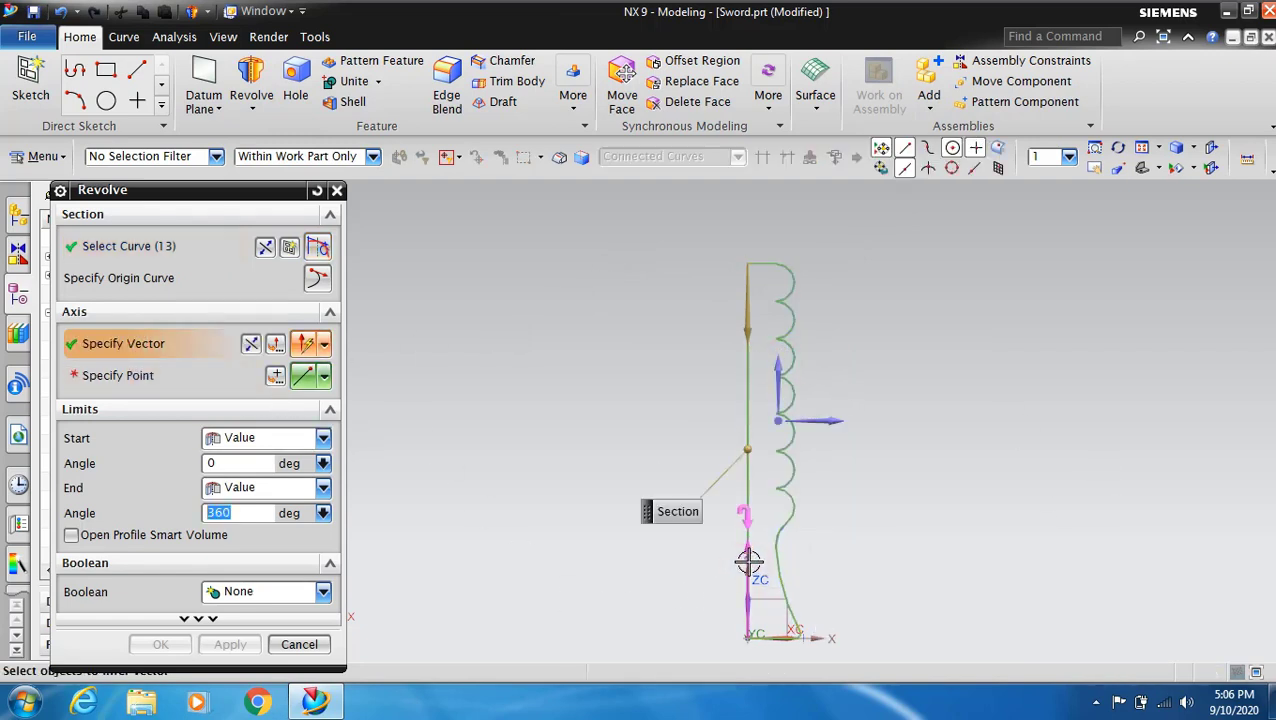
click(120, 382)
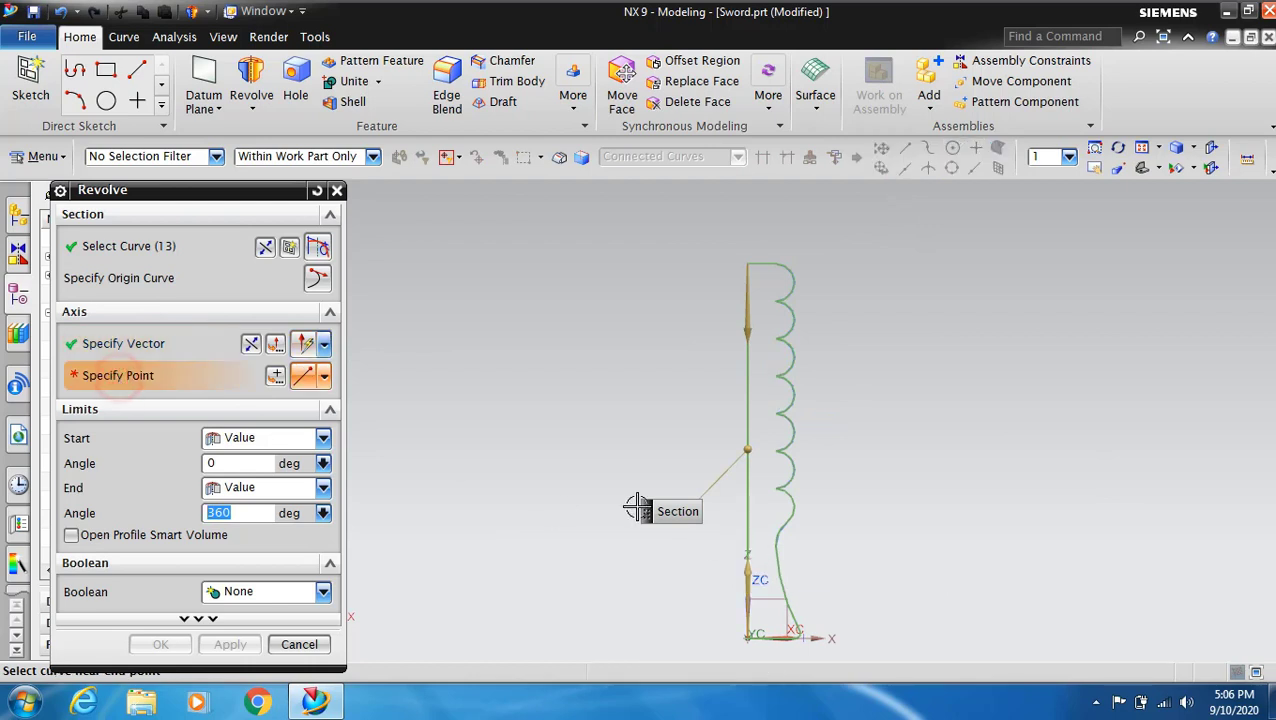
click(745, 517)
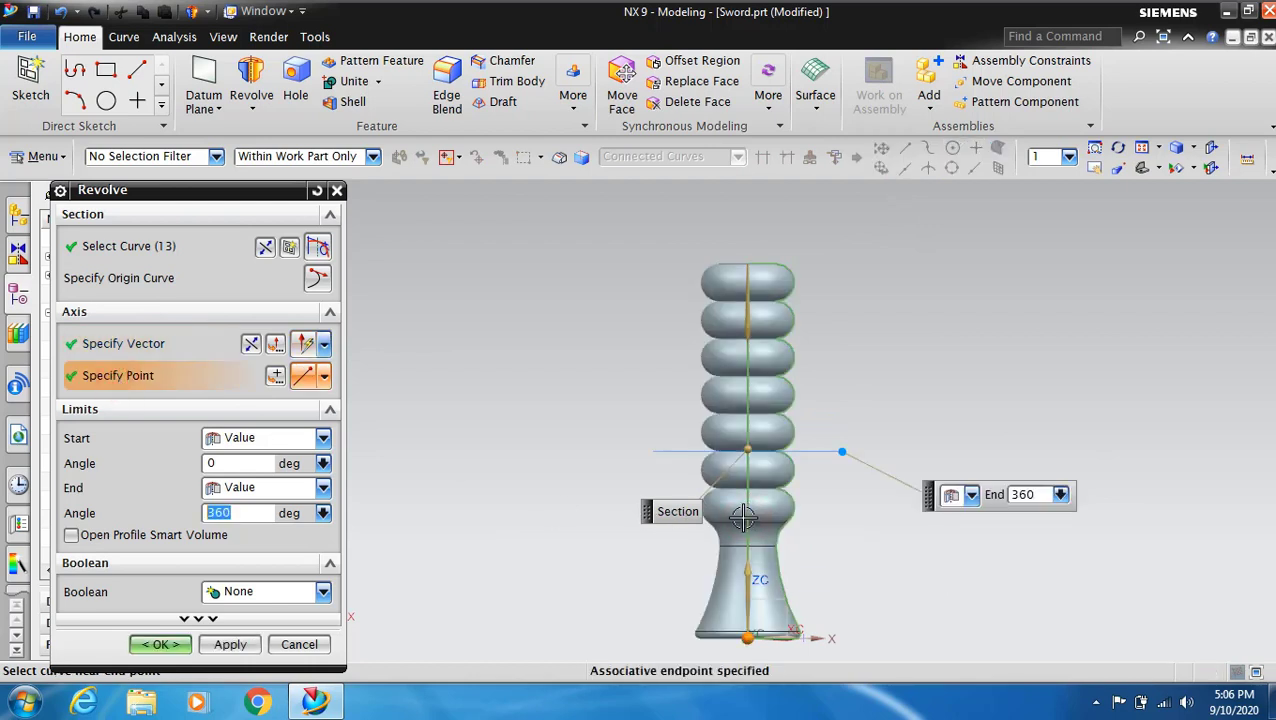
click(163, 646)
scroll(590, 397, down, 2)
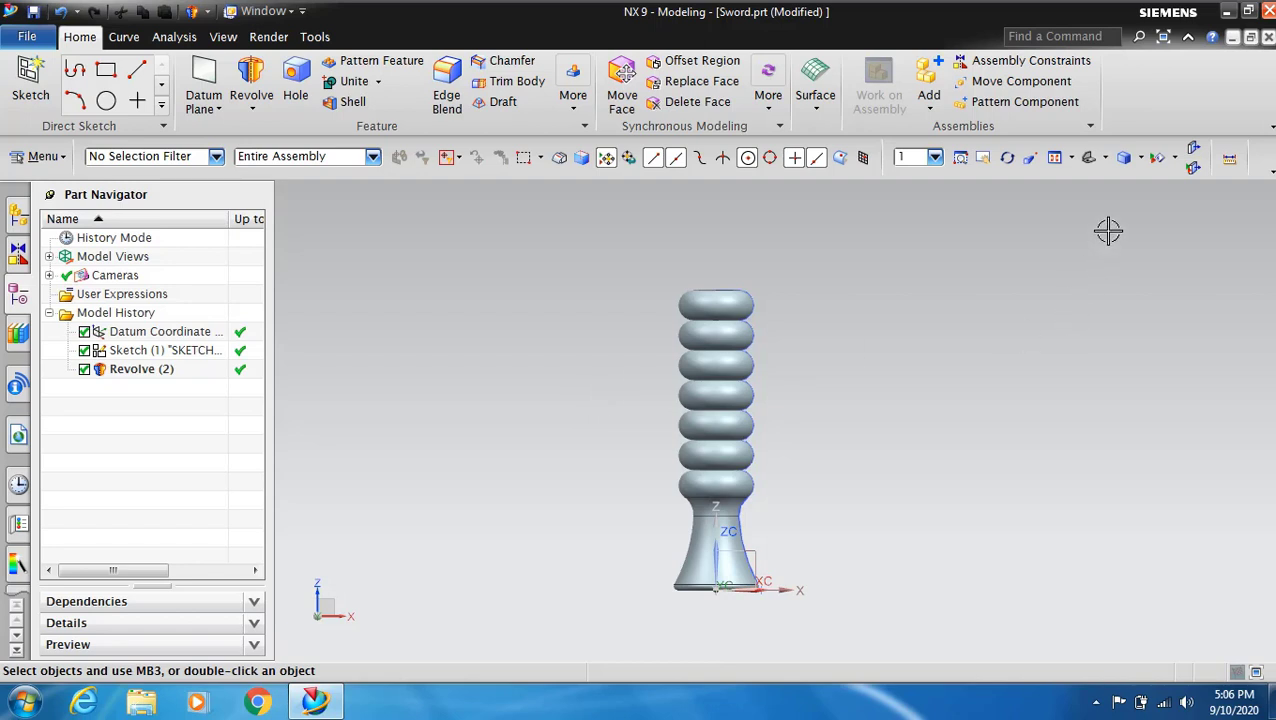
Step: Change the shading style, hide all sketches, and tilt the view toward the handle's top
click(1148, 162)
click(1126, 203)
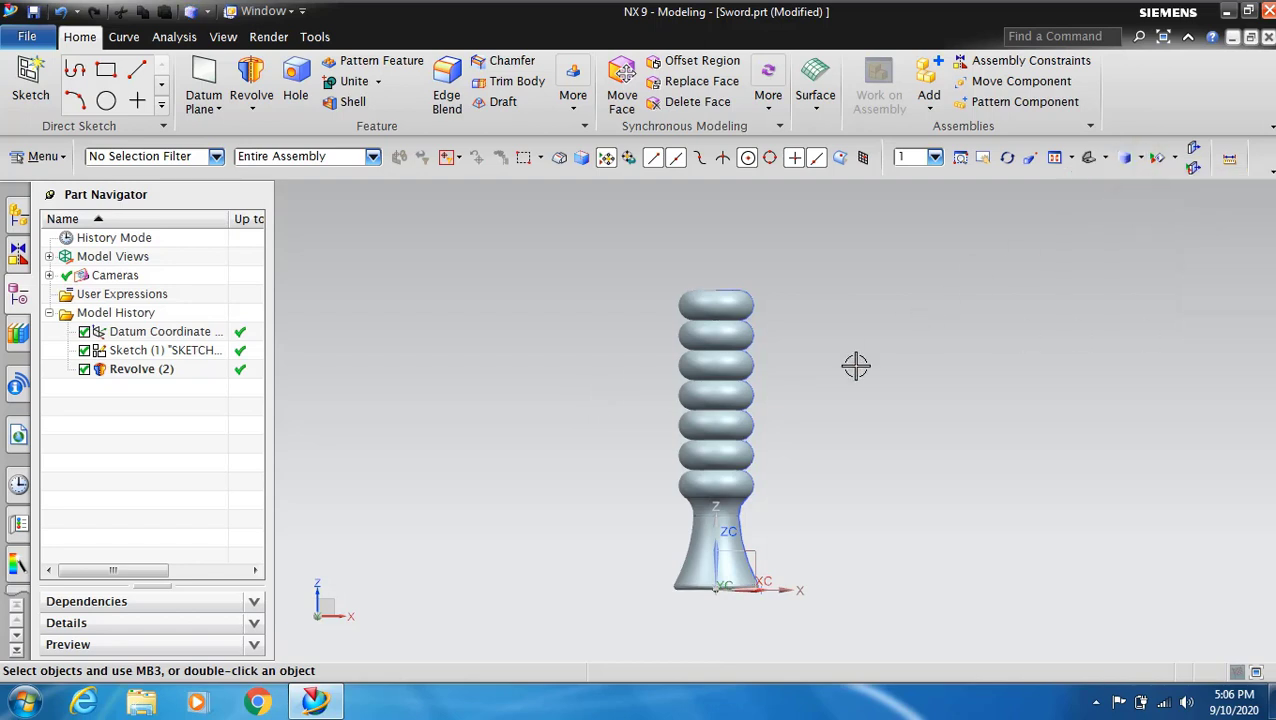
click(1165, 161)
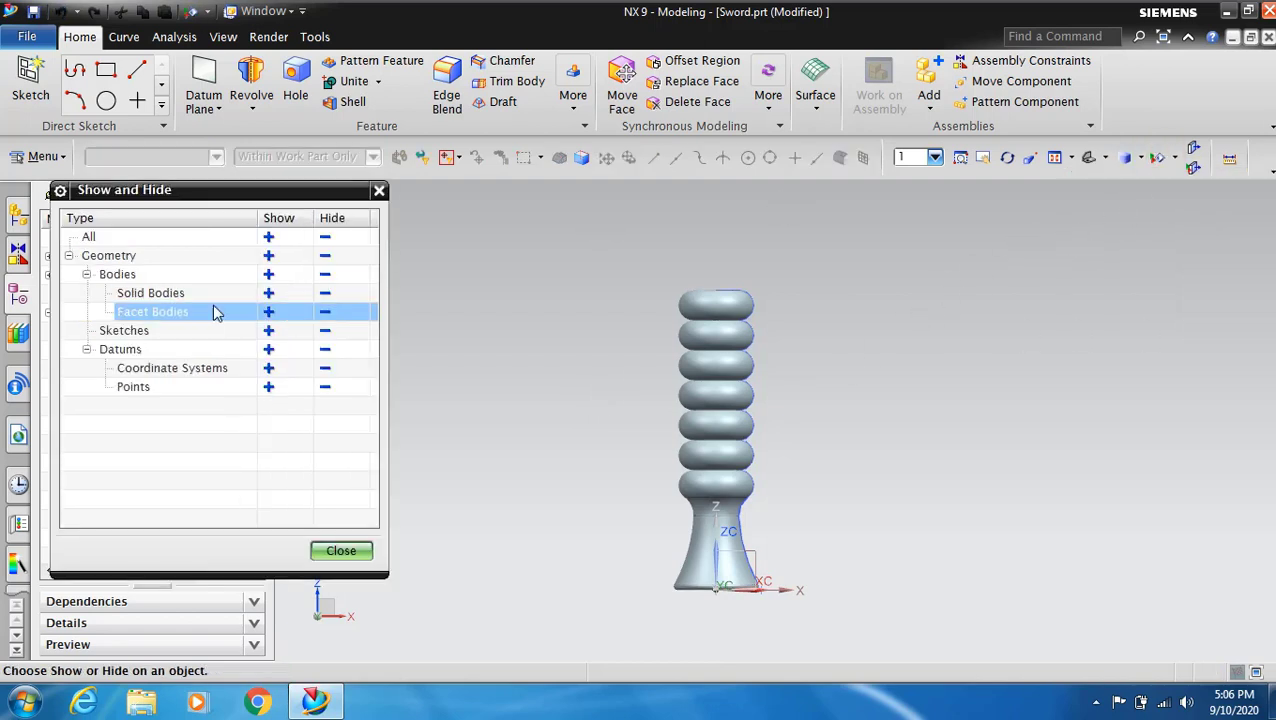
click(325, 330)
click(355, 553)
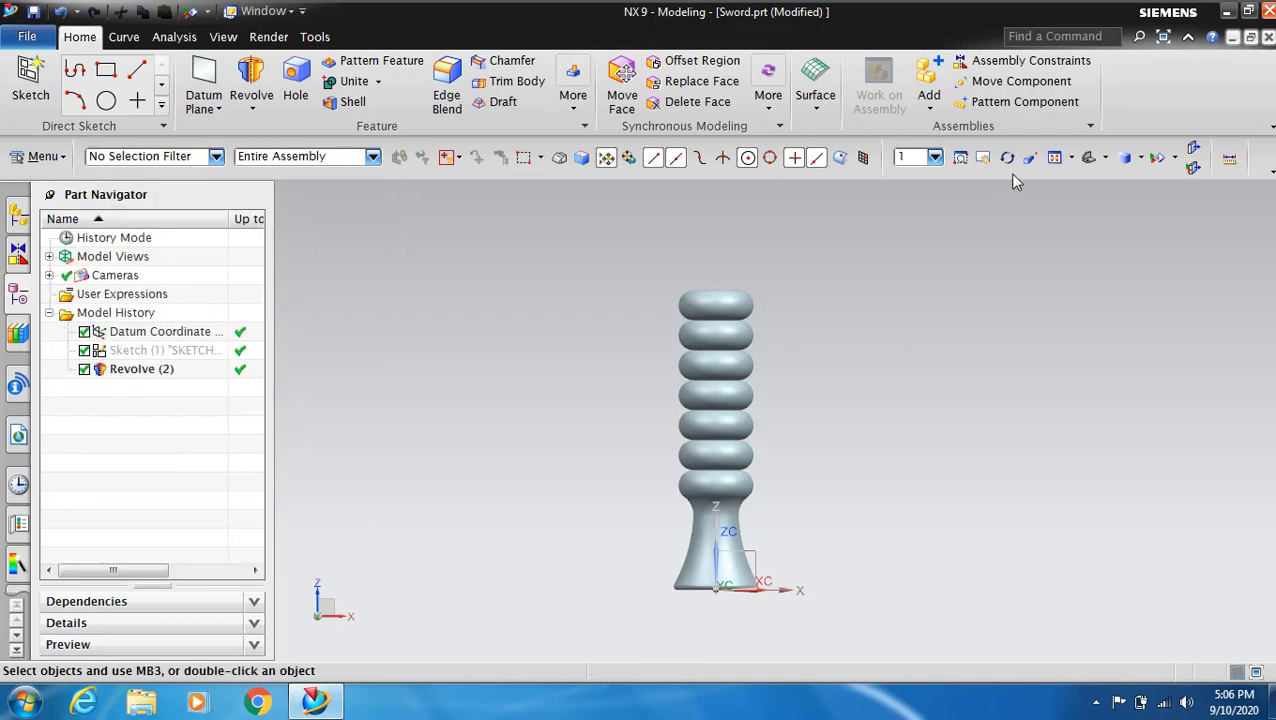
click(1007, 157)
mouse_move(852, 327)
mouse_down()
mouse_move(819, 351)
mouse_move(763, 356)
mouse_move(806, 359)
mouse_move(820, 340)
mouse_up()
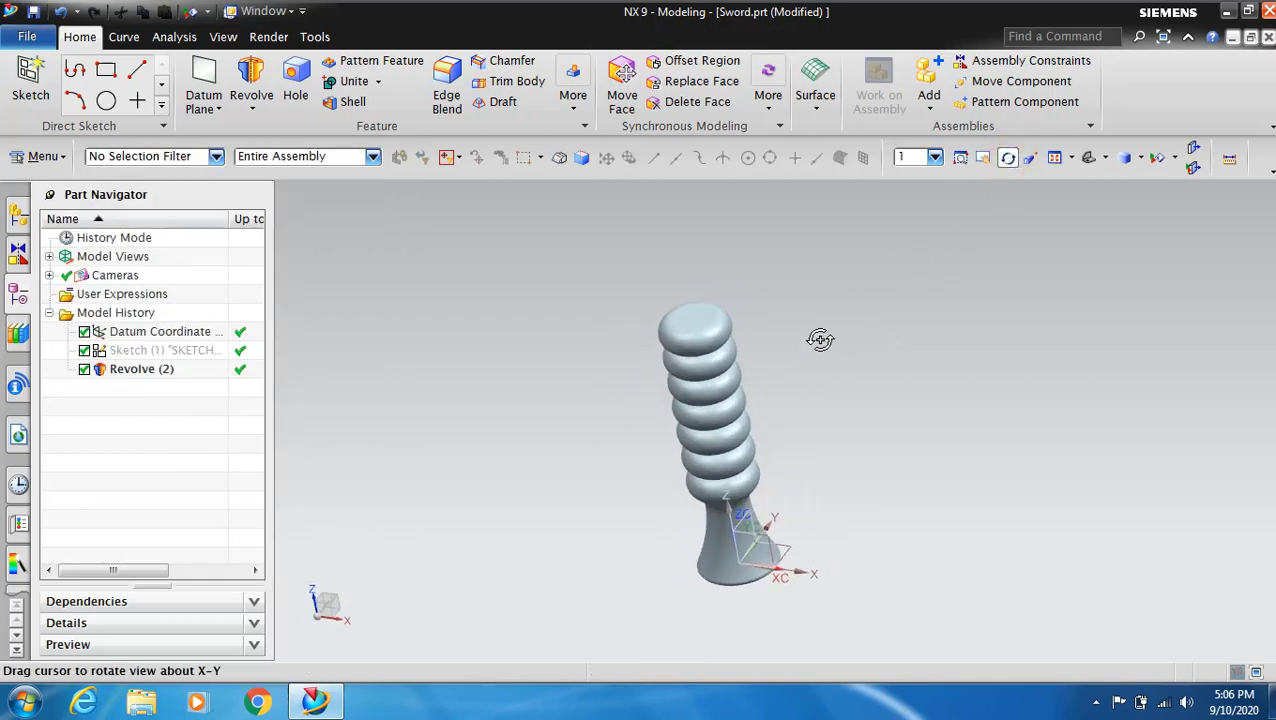
click(1007, 157)
scroll(763, 338, up, 2)
scroll(780, 328, up, 2)
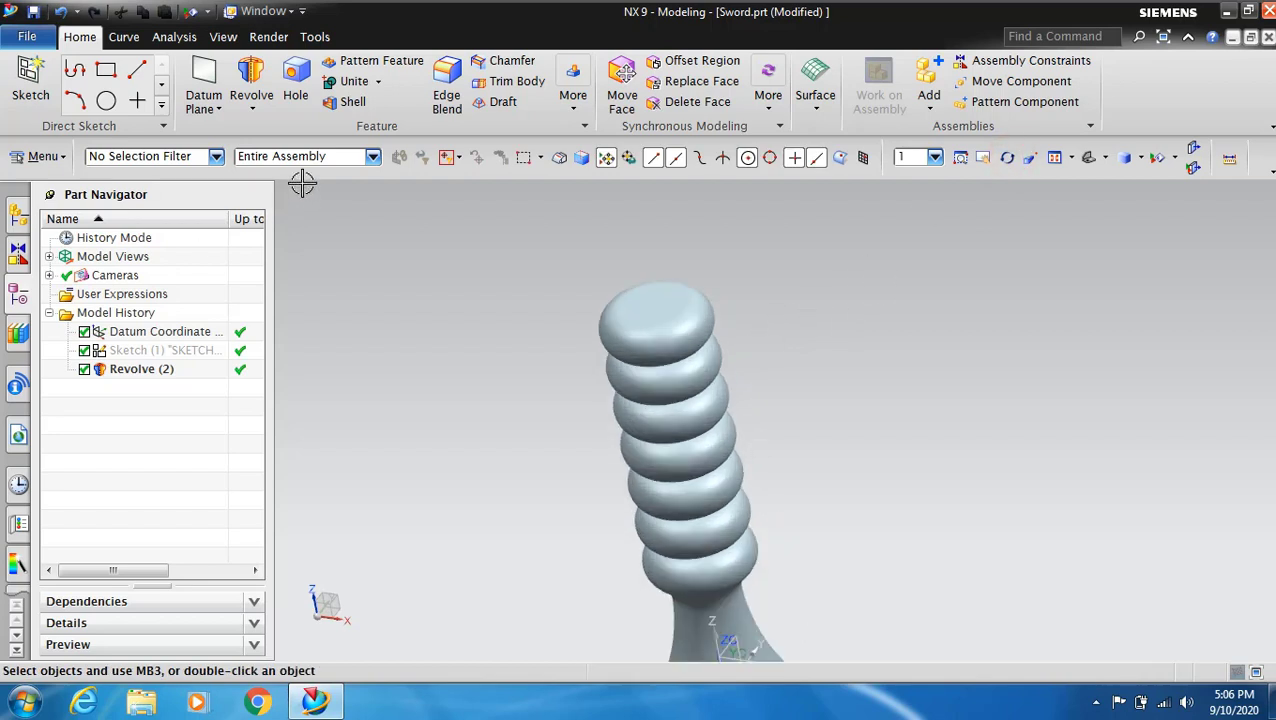
Step: Start a sketch on the handle's top face with a 5-long vertical line from the origin
click(30, 82)
click(656, 306)
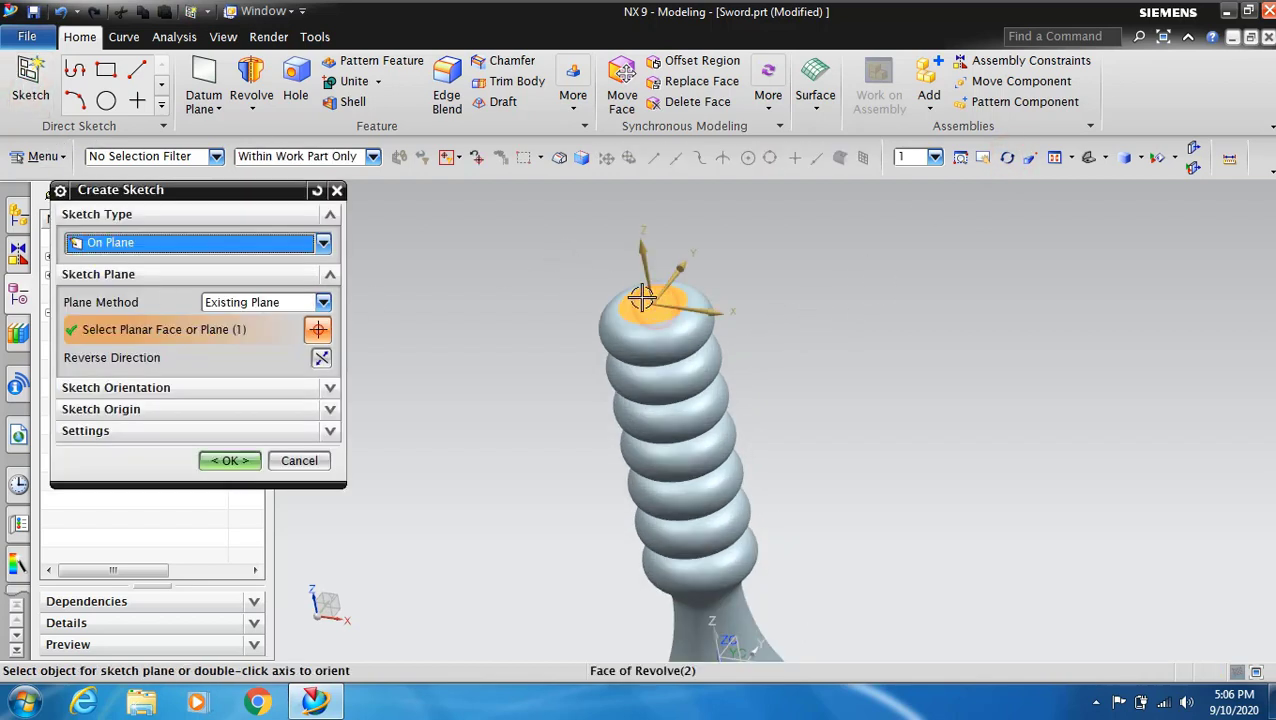
middle_click(658, 290)
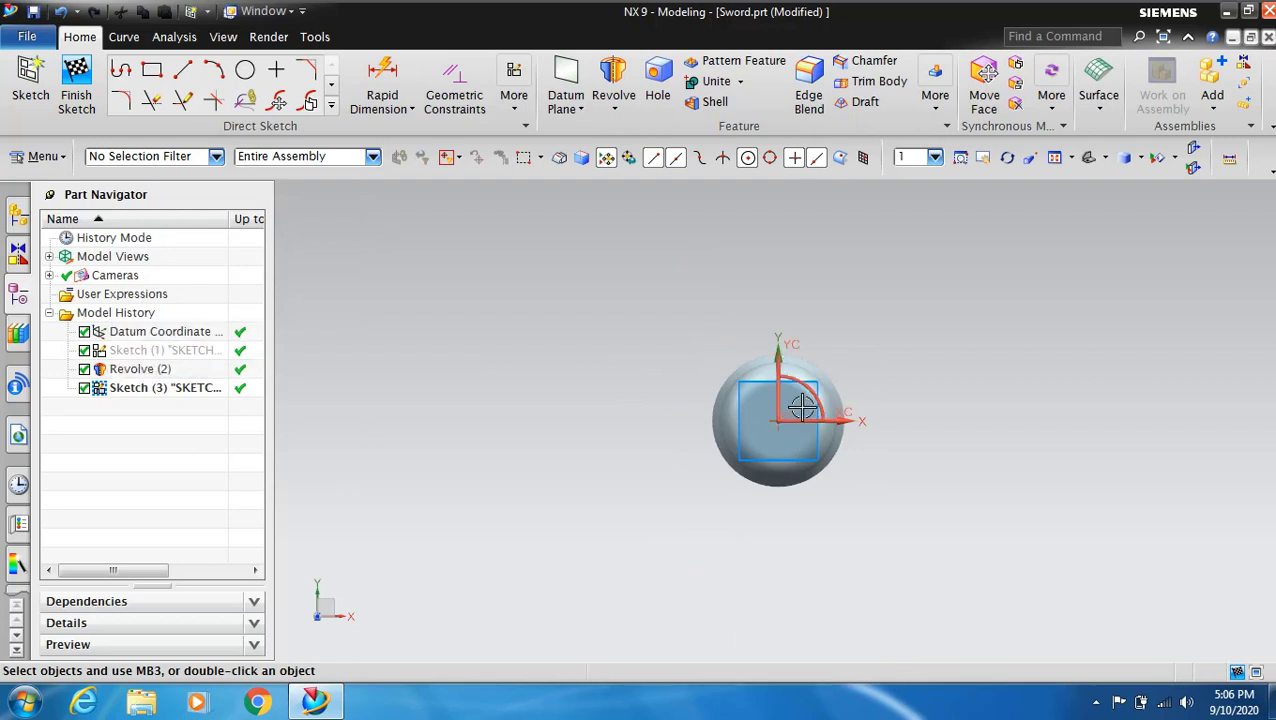
scroll(806, 400, up, 4)
click(183, 69)
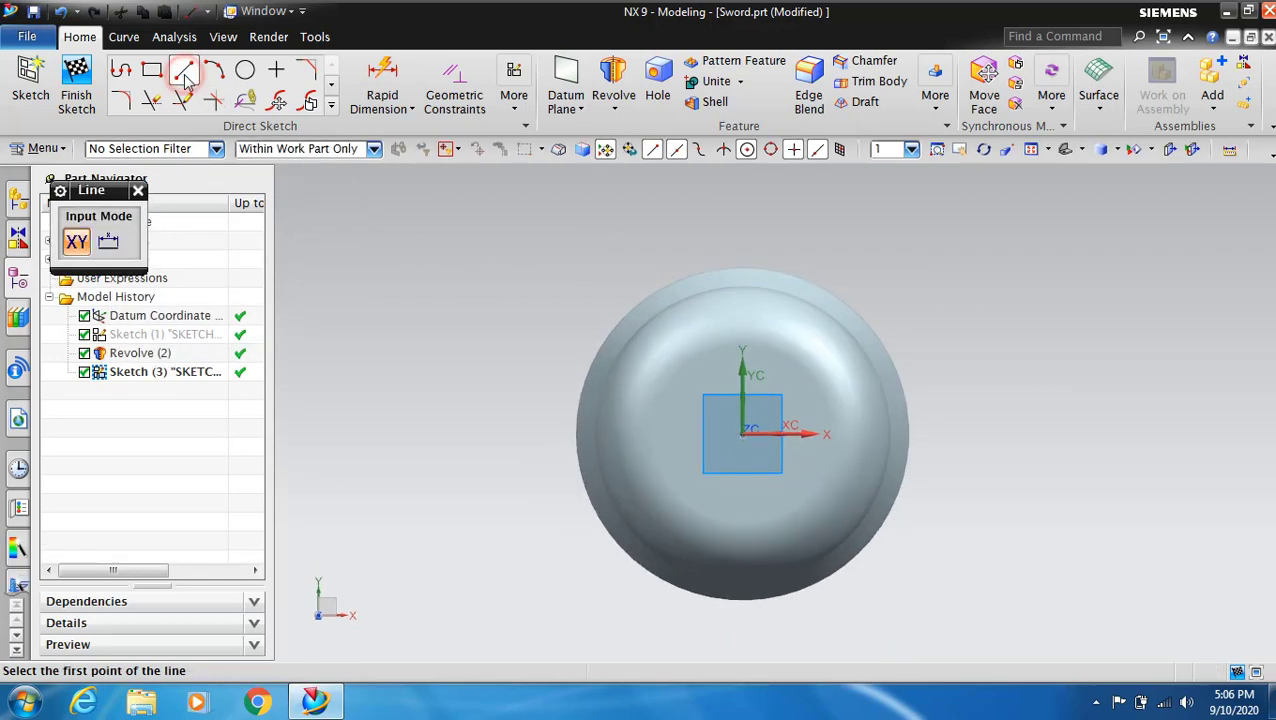
click(742, 436)
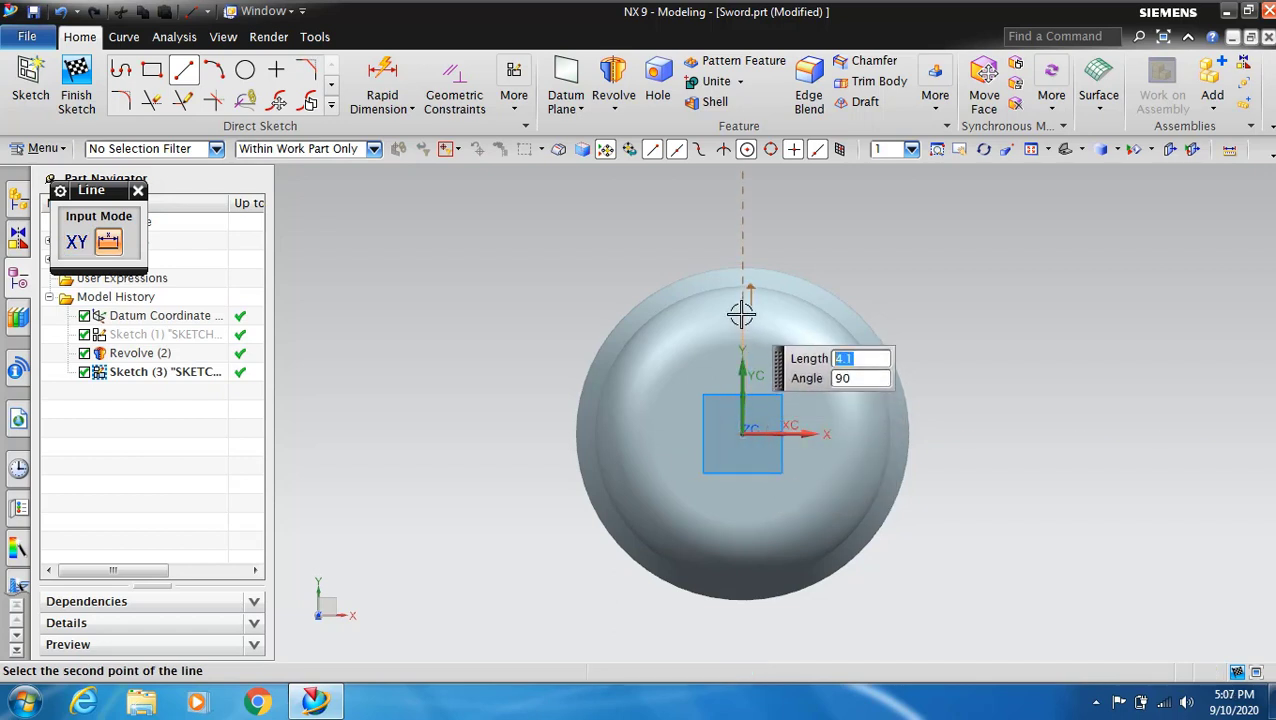
key(Tab)
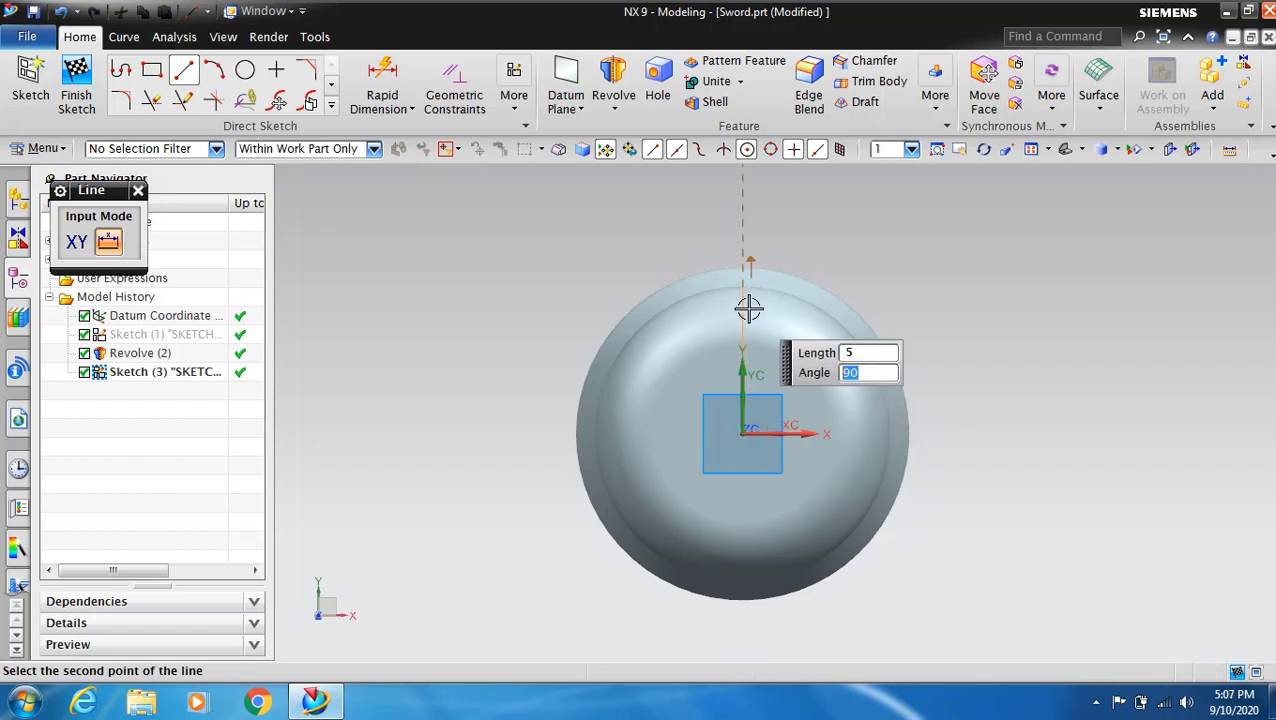
key(Return)
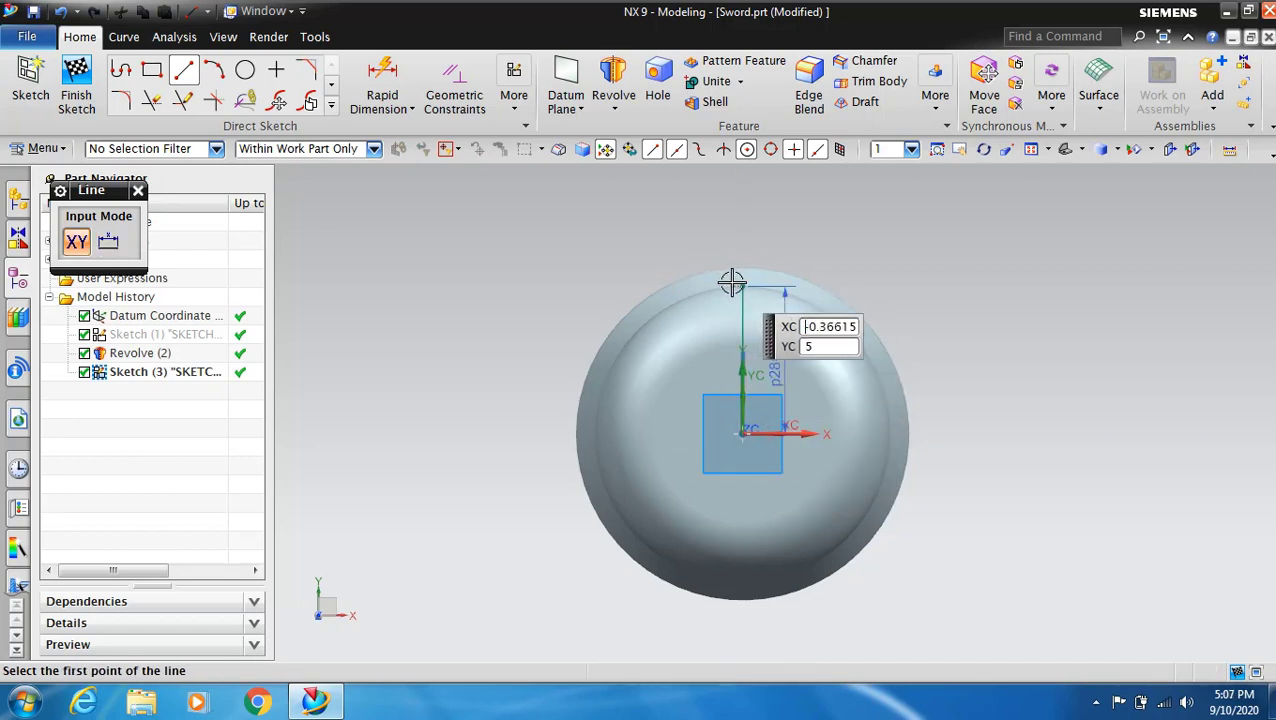
Step: Add a 10-long line at 195° and a 3-long vertical line from its end
click(742, 287)
text(195)
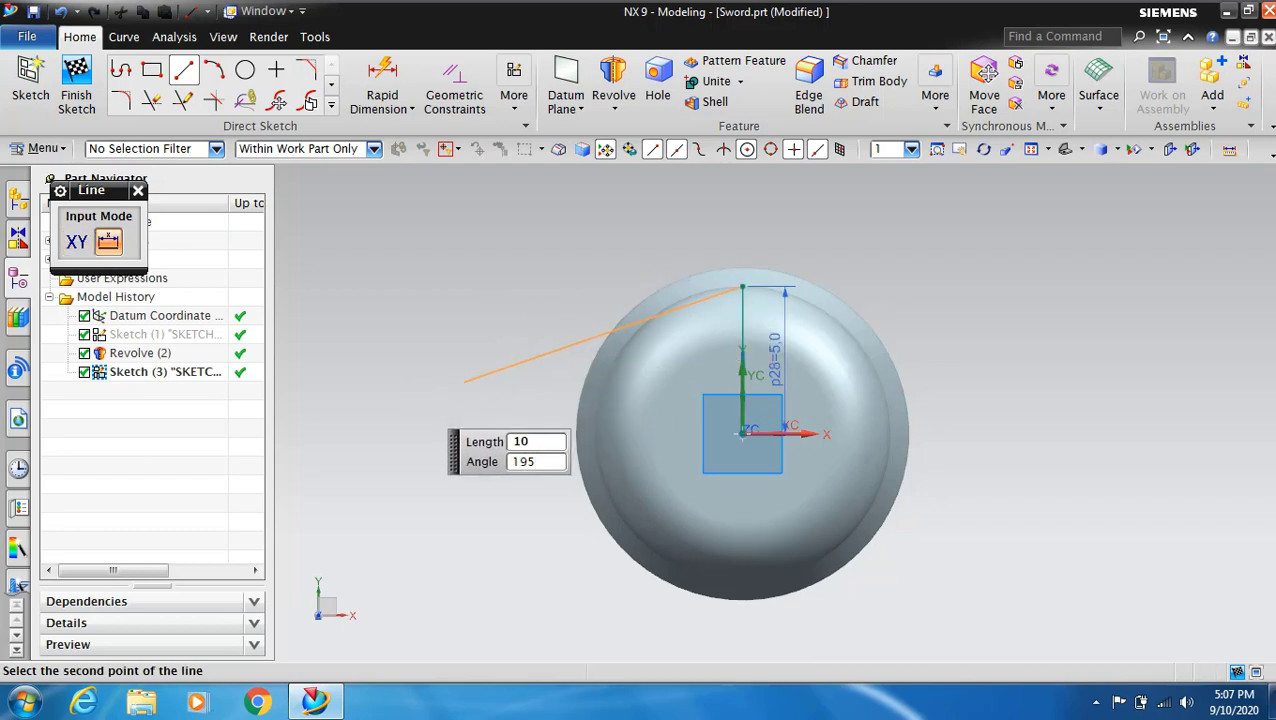
key(Return)
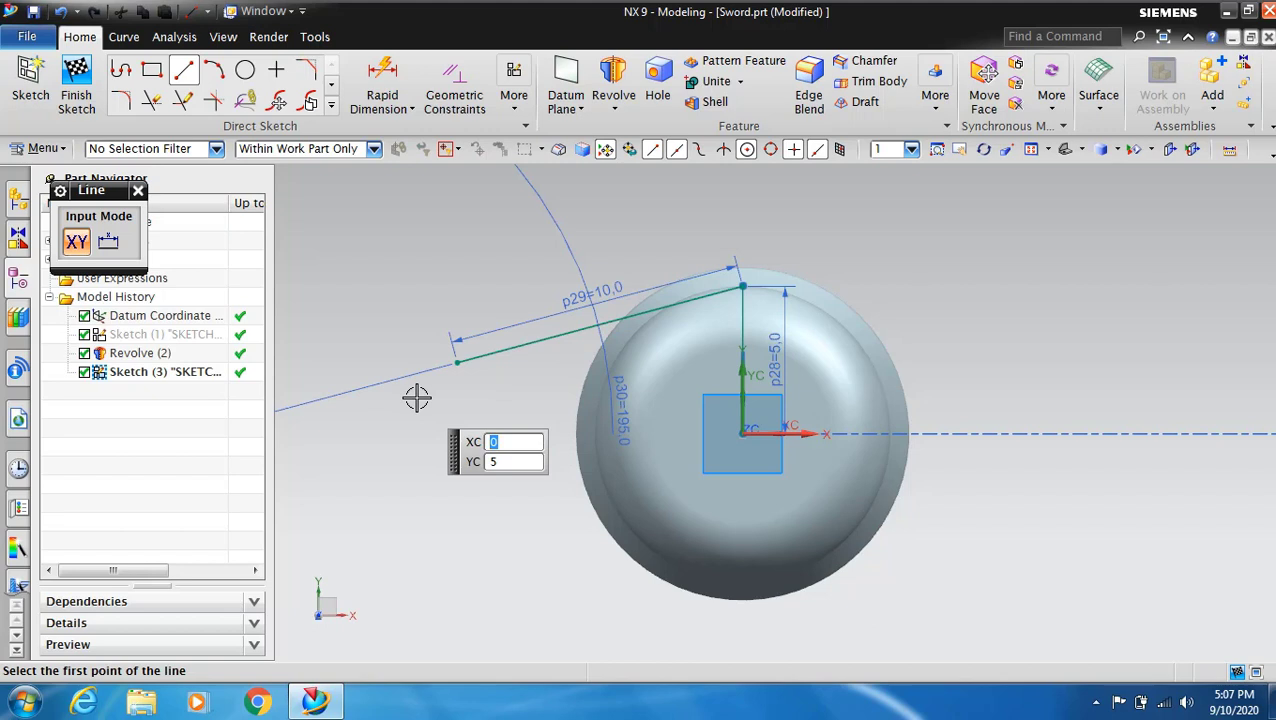
click(458, 362)
text(3)
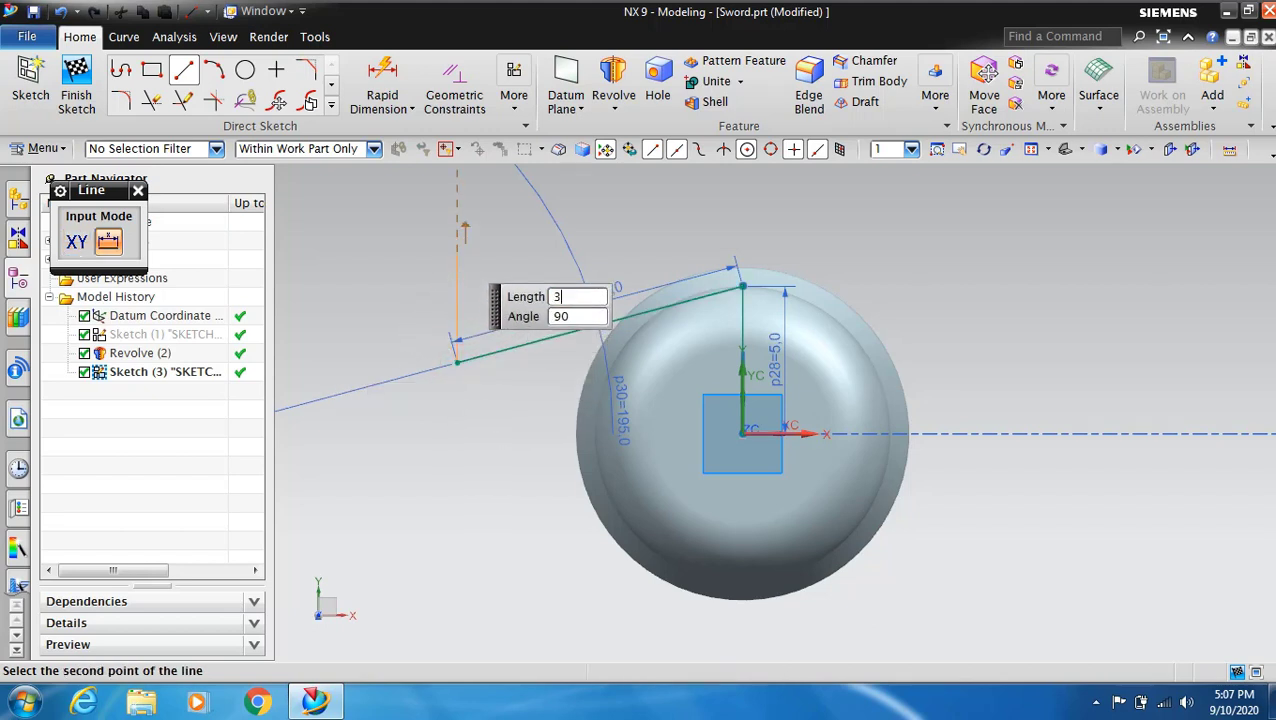
key(Return)
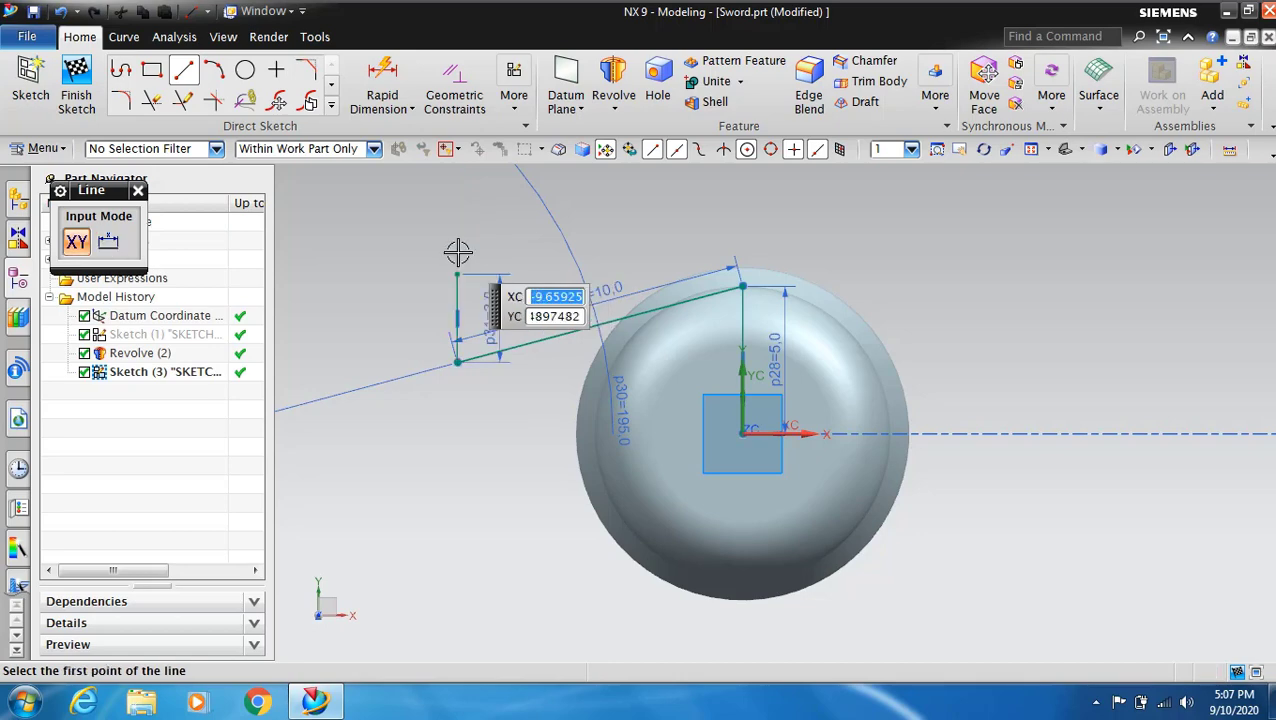
scroll(334, 236, up, 3)
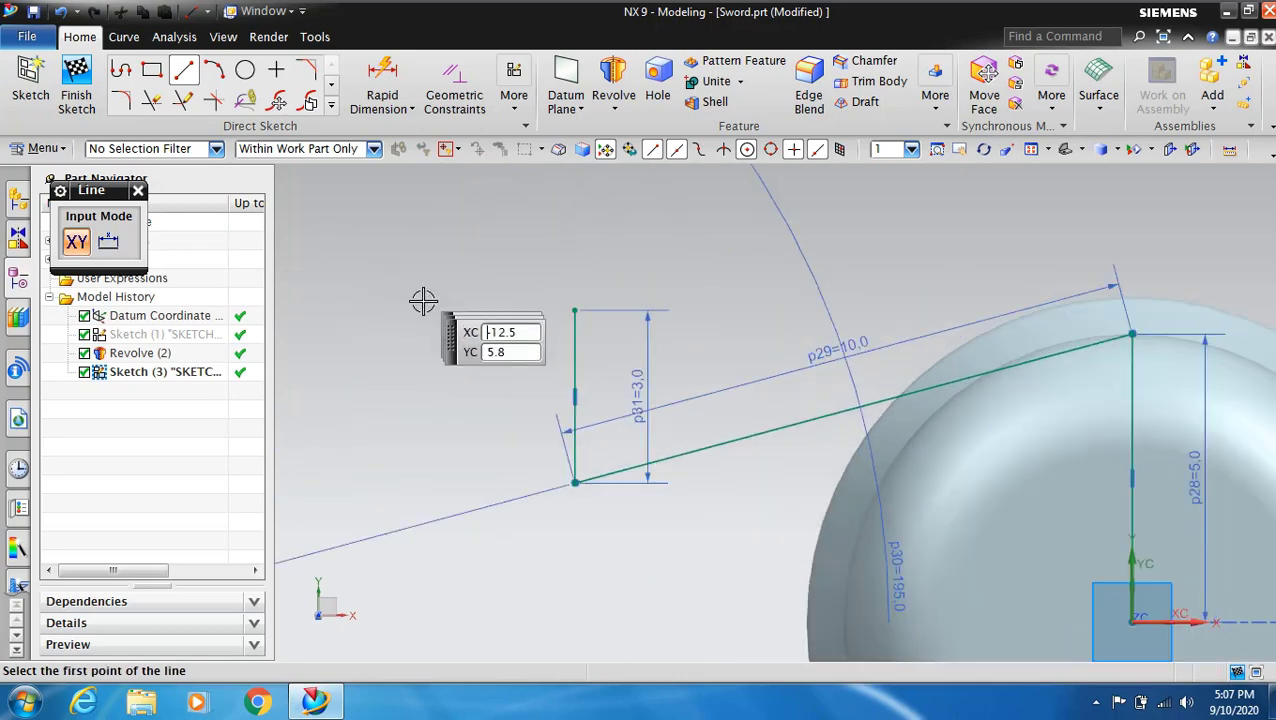
key(Escape)
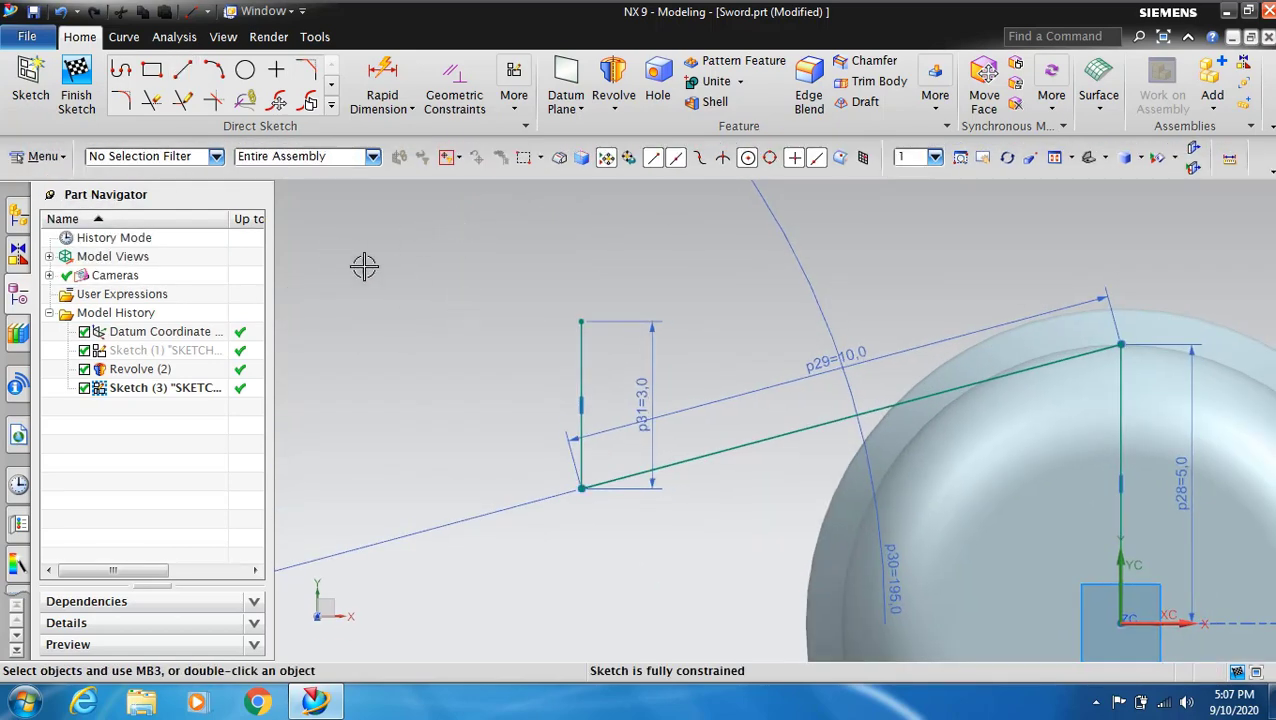
Step: Draw a radius 1.5 half-circle arc capping the 3-long line
click(213, 70)
click(108, 243)
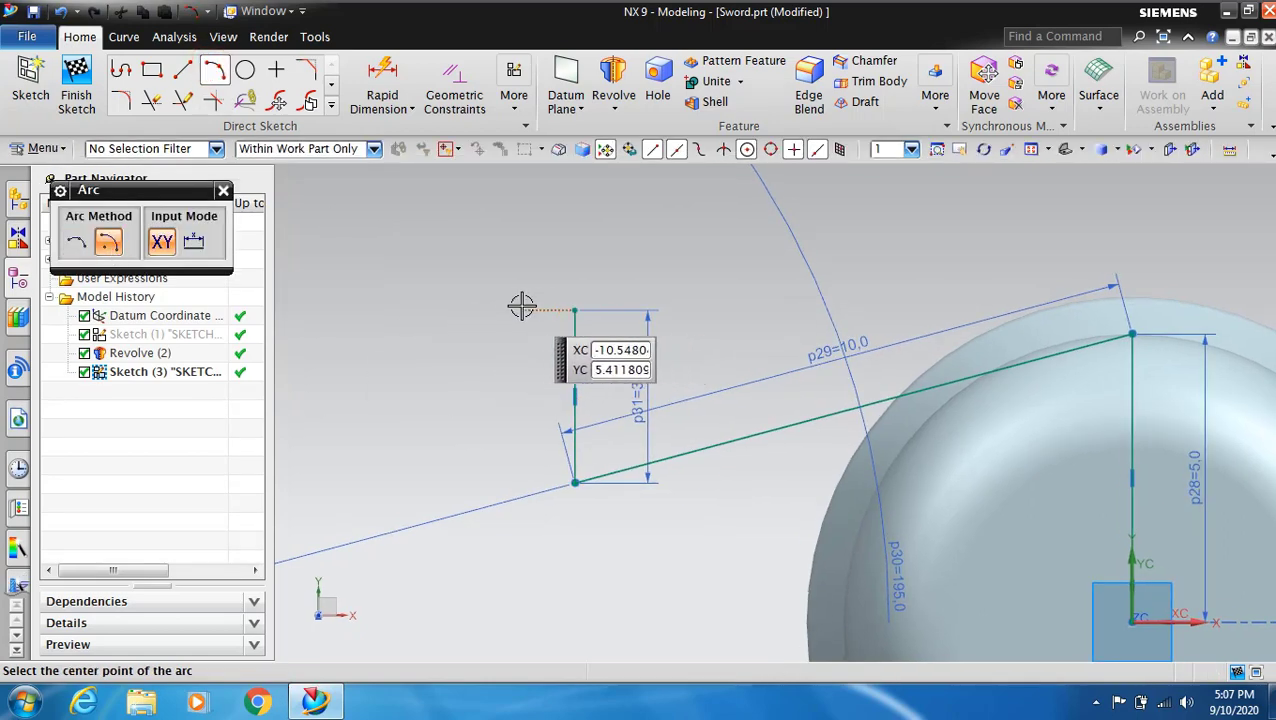
click(449, 304)
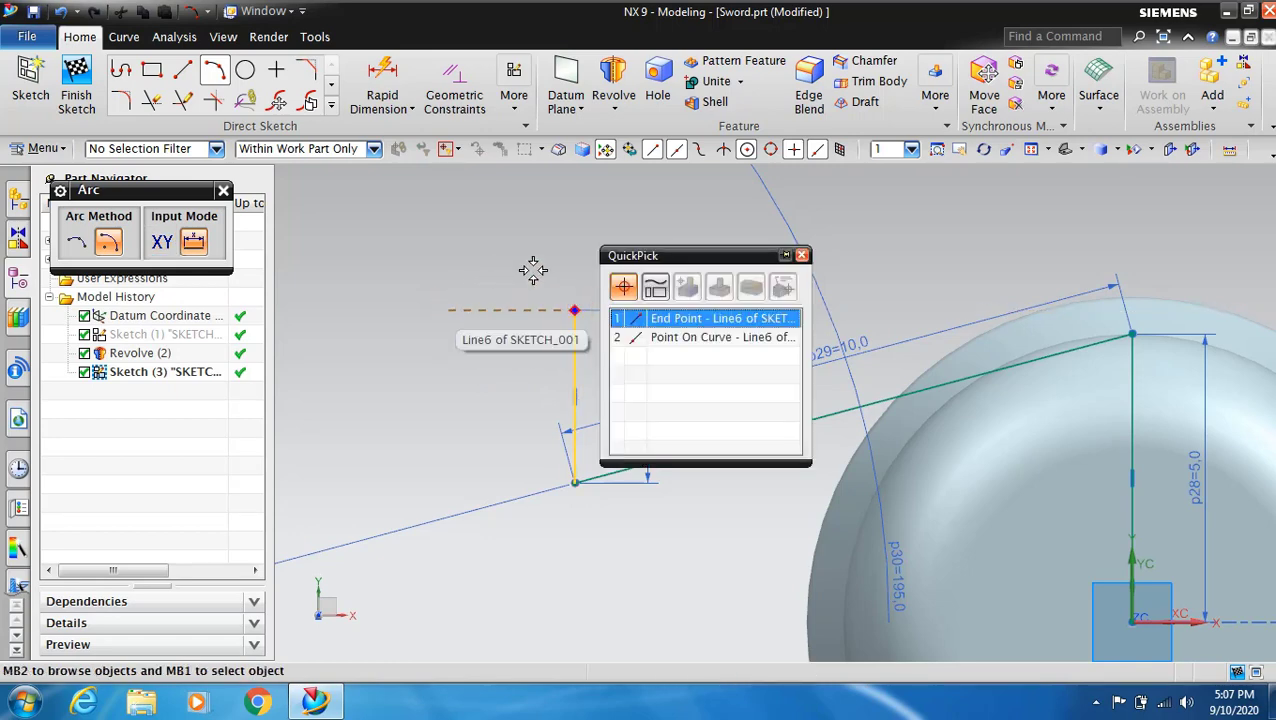
click(625, 254)
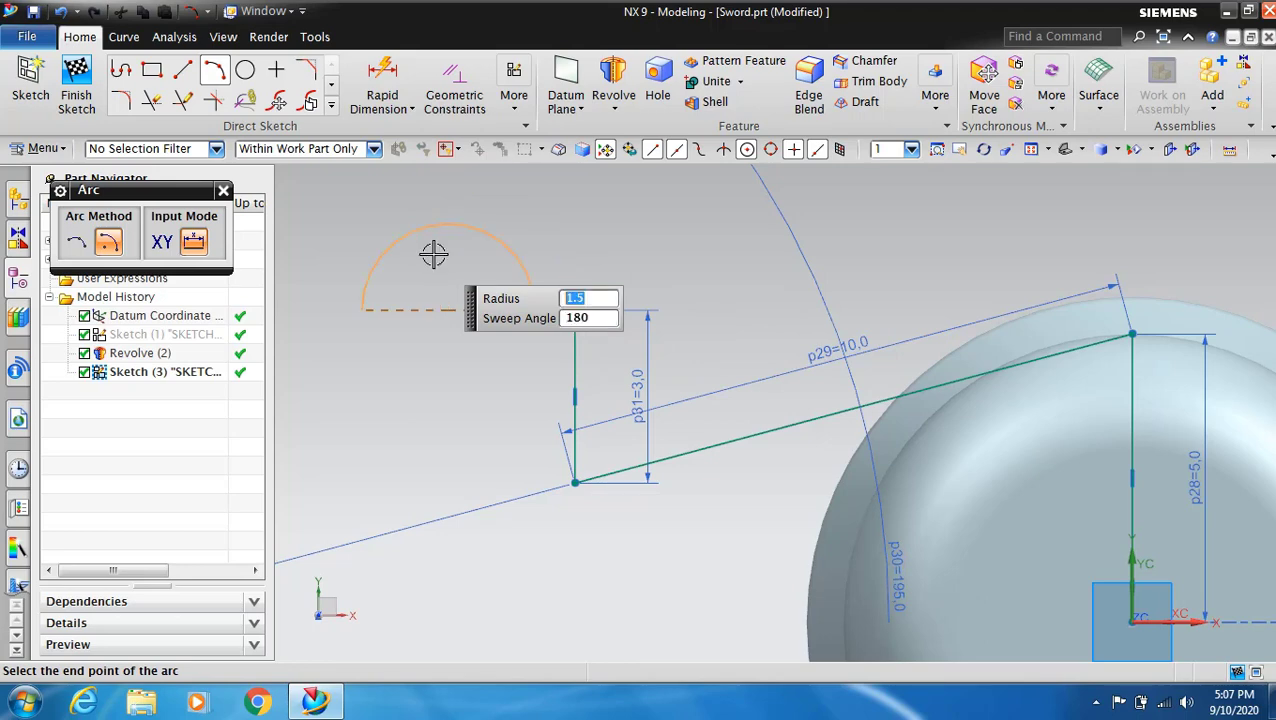
click(433, 254)
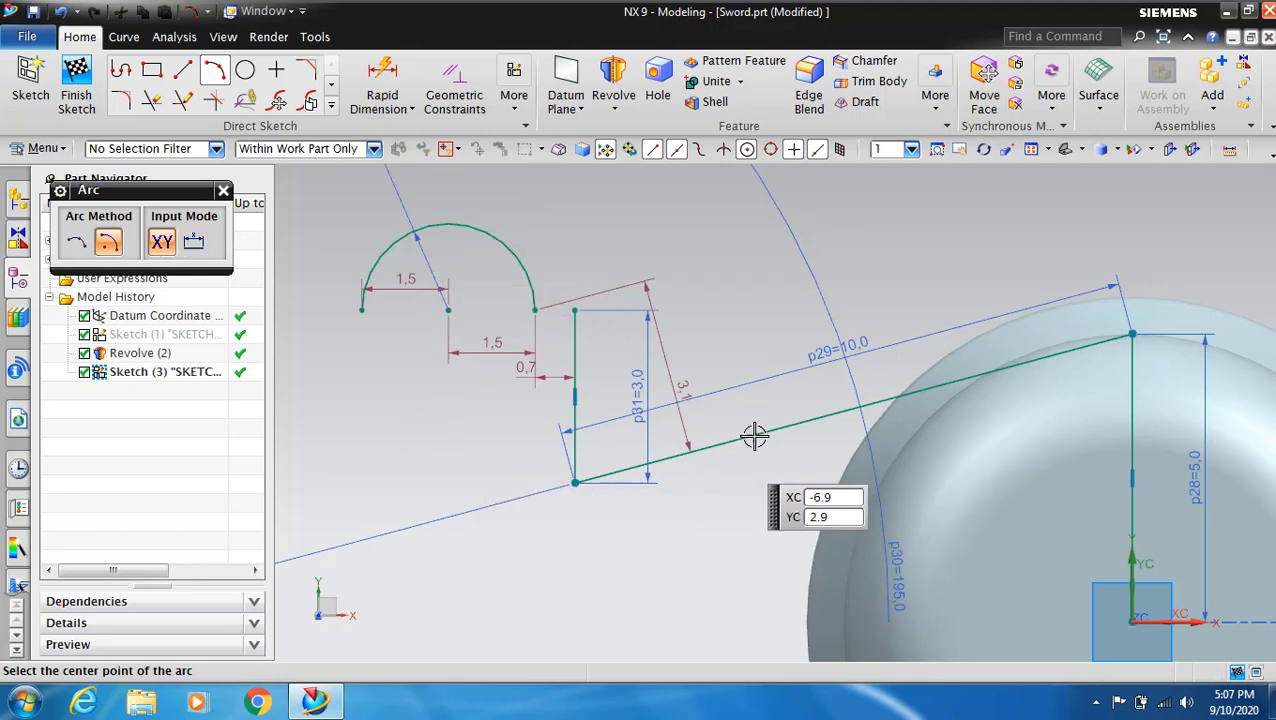
key(Escape)
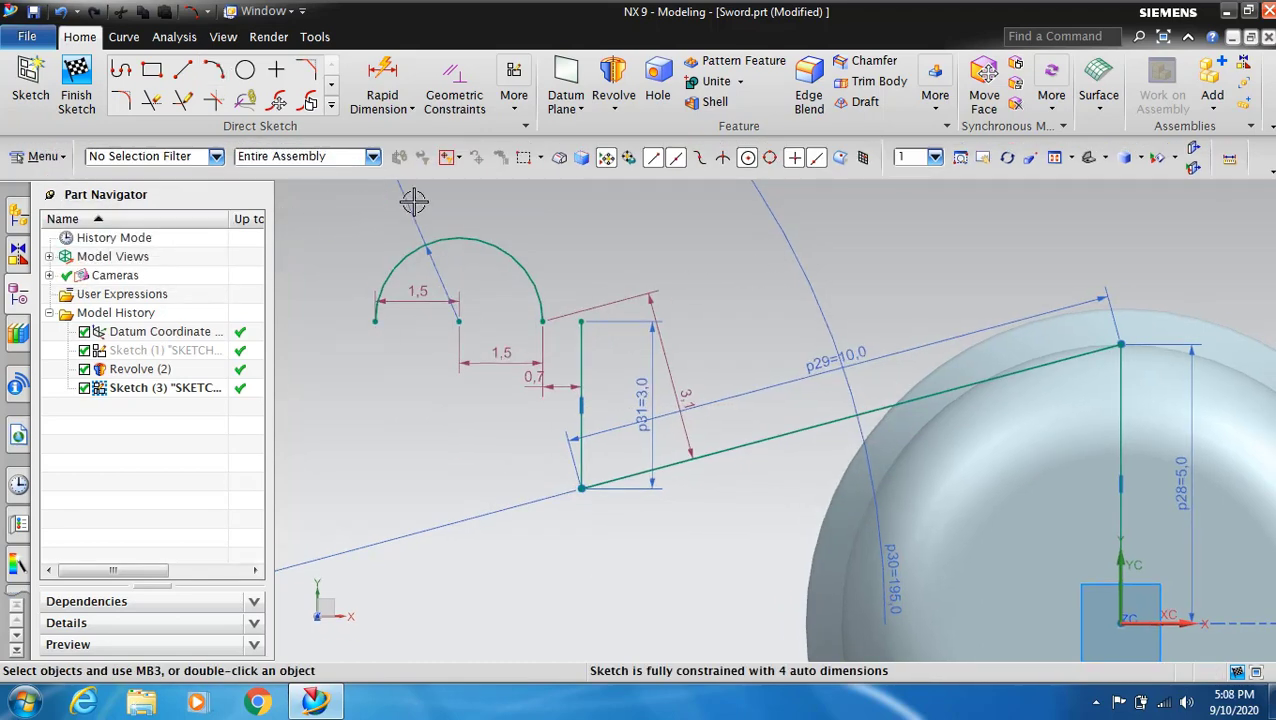
Step: Make the arc's end point coincident with the vertical line's top
click(454, 88)
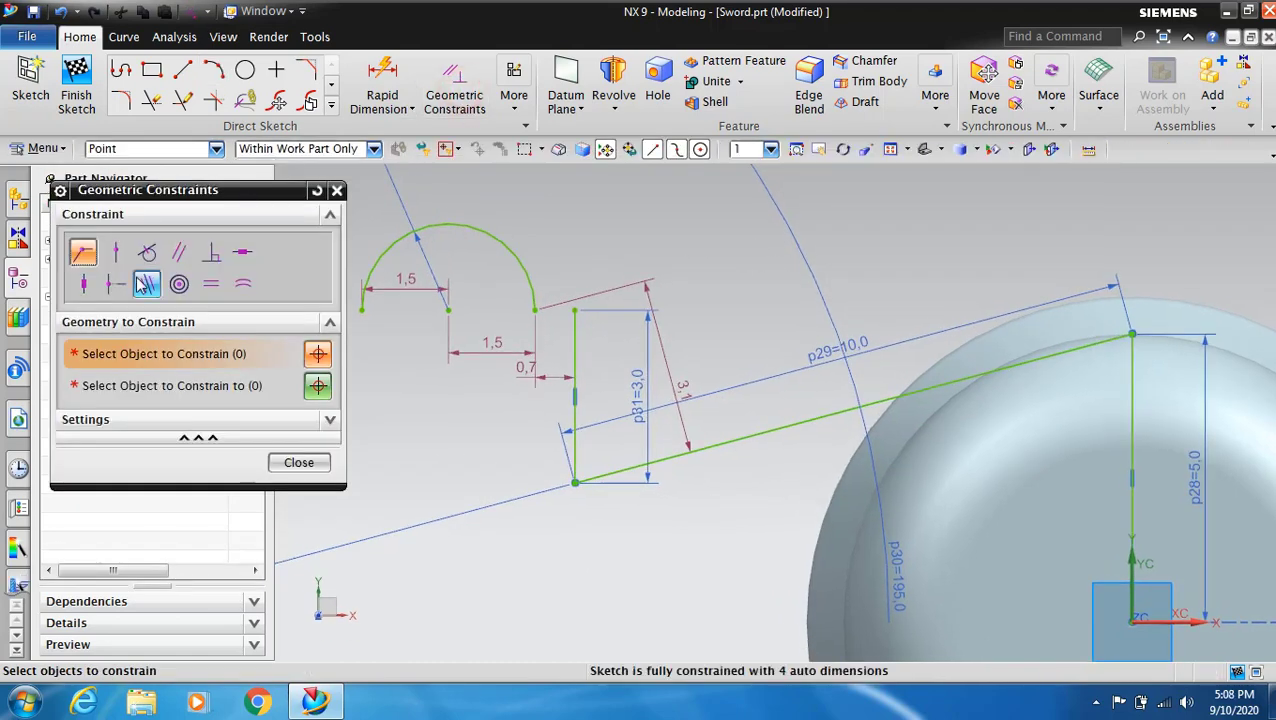
click(535, 311)
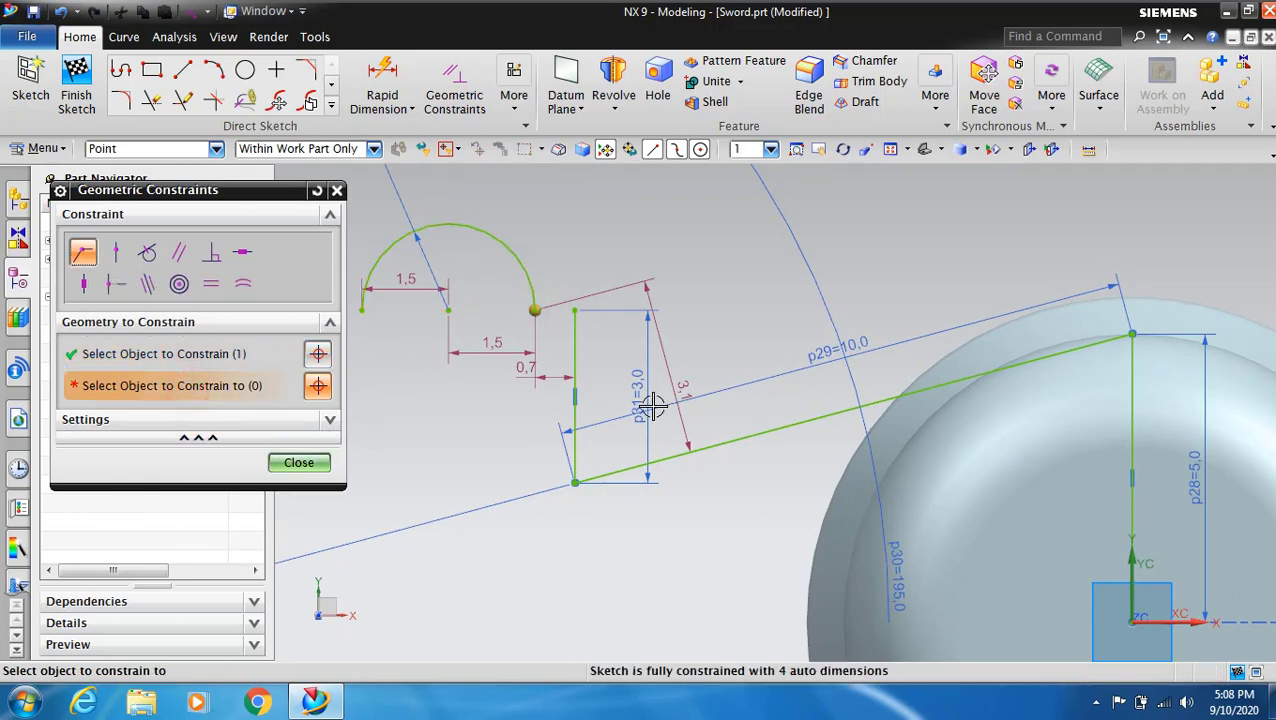
click(573, 309)
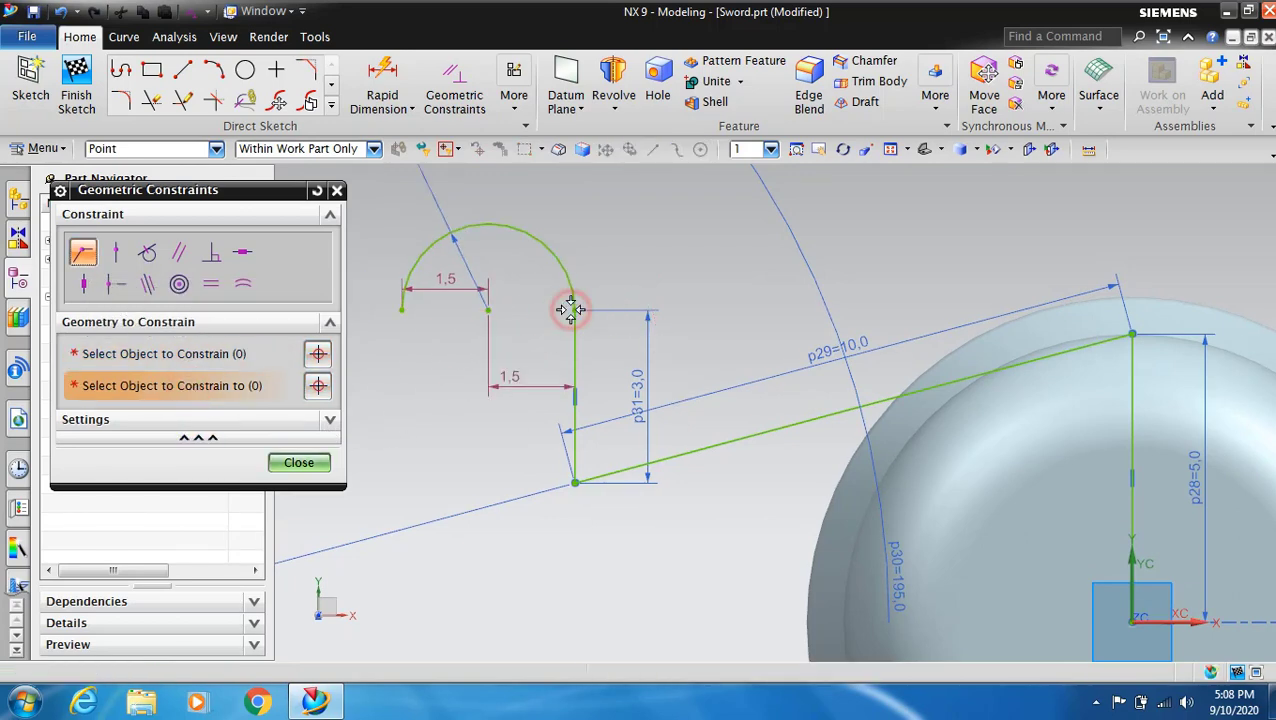
click(299, 463)
Step: Round the lower corner at the sloped line with a radius 1.0 fillet
scroll(472, 352, up, 3)
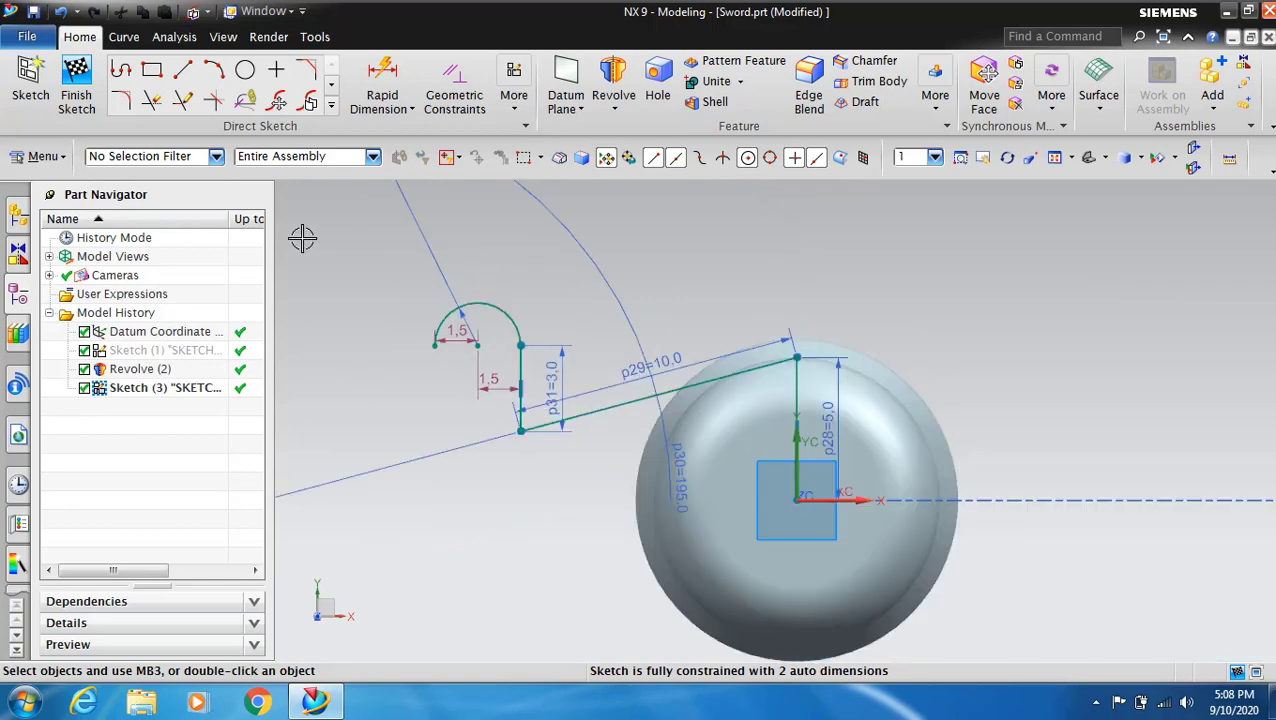
click(126, 105)
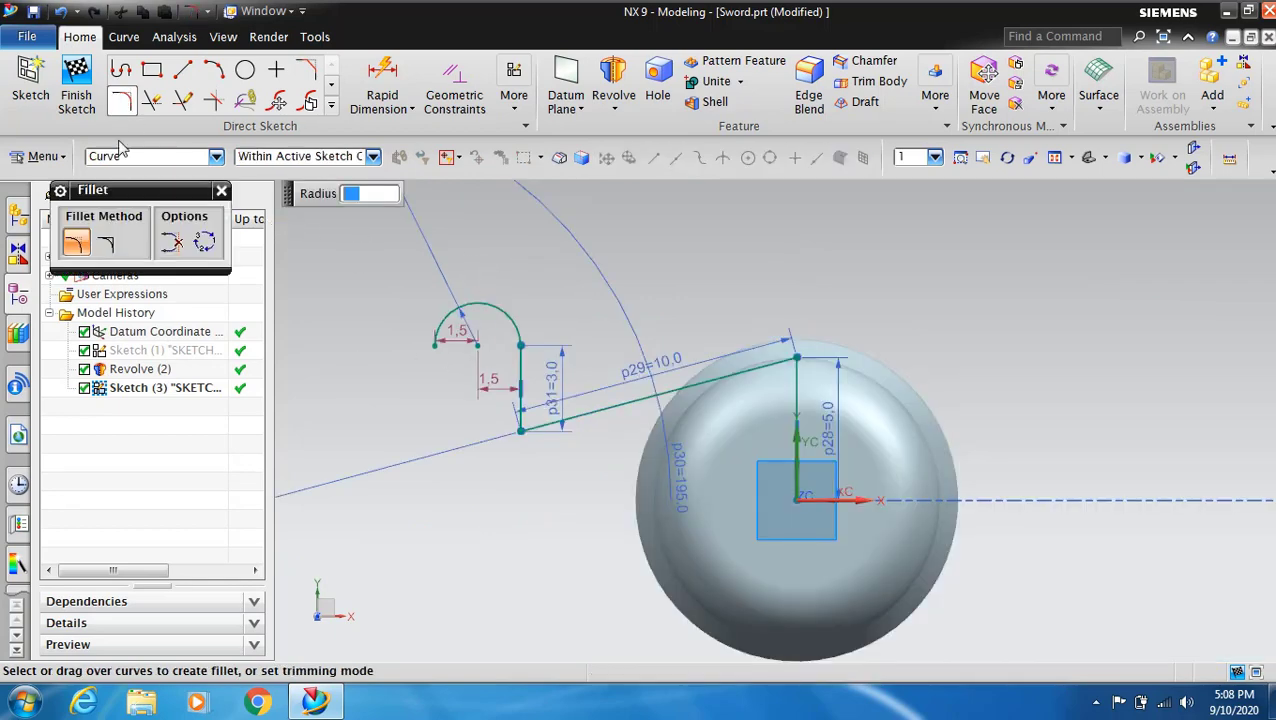
click(535, 424)
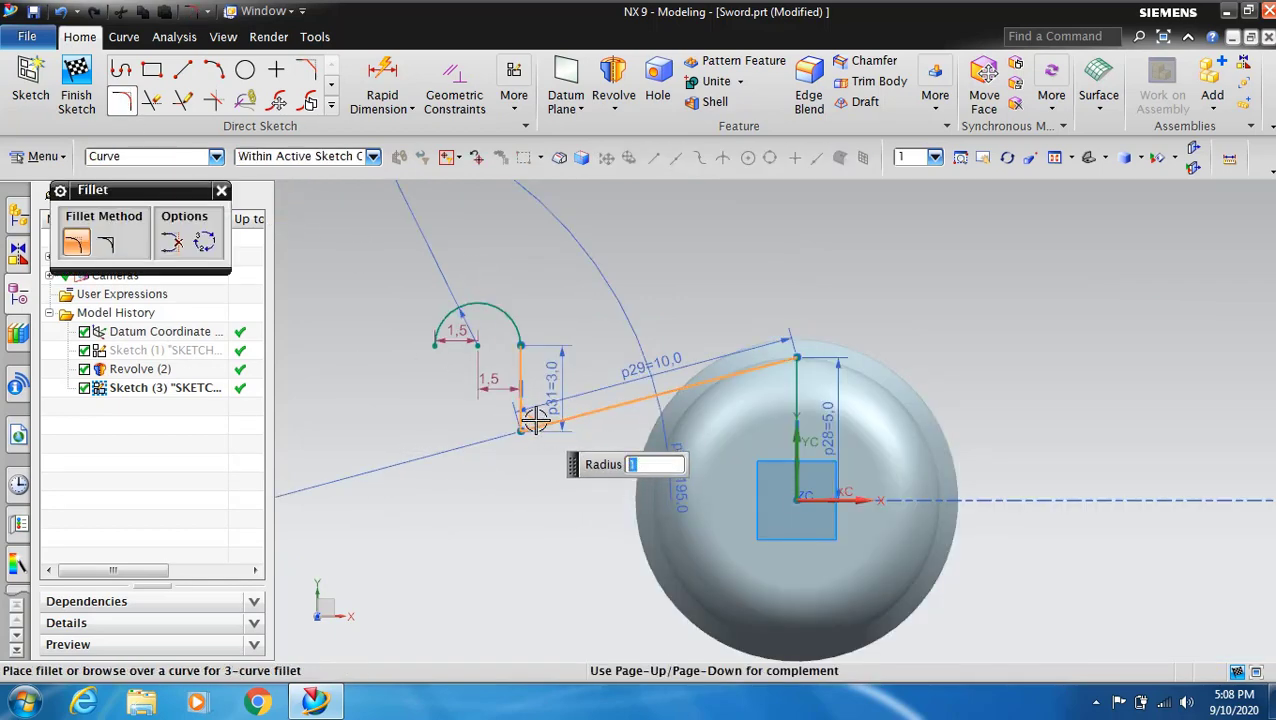
key(Return)
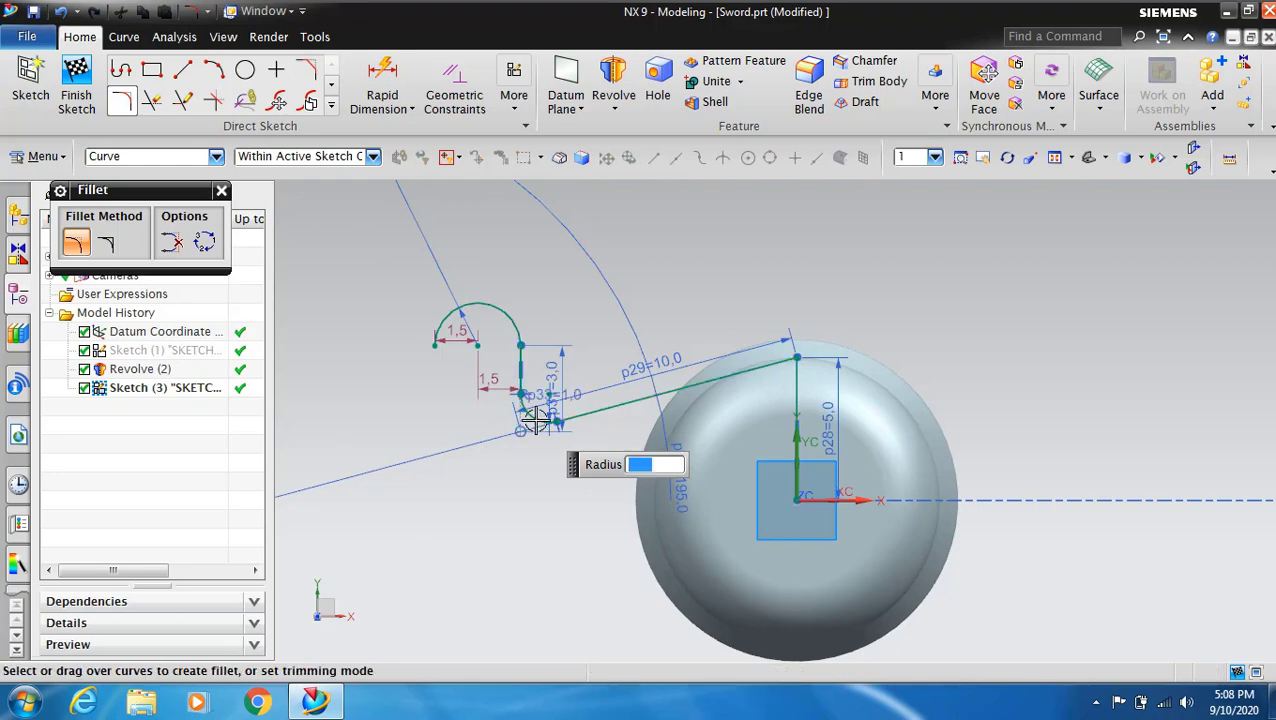
key(Escape)
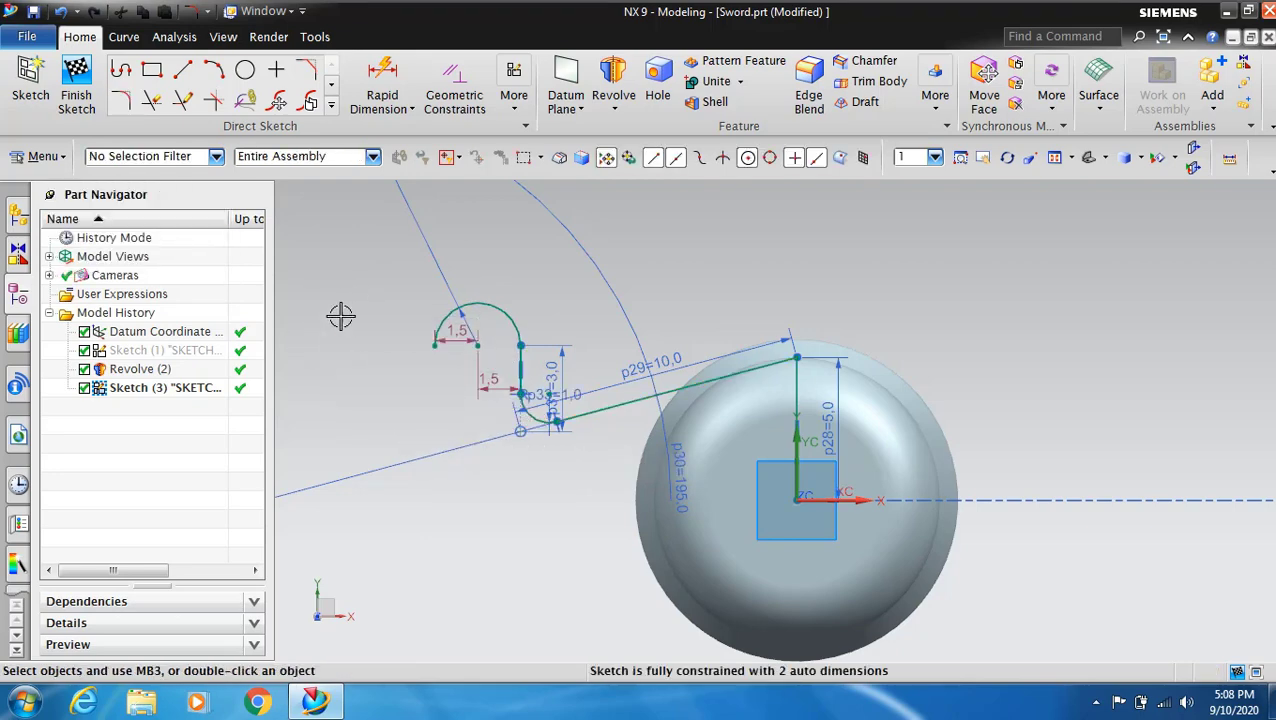
click(332, 86)
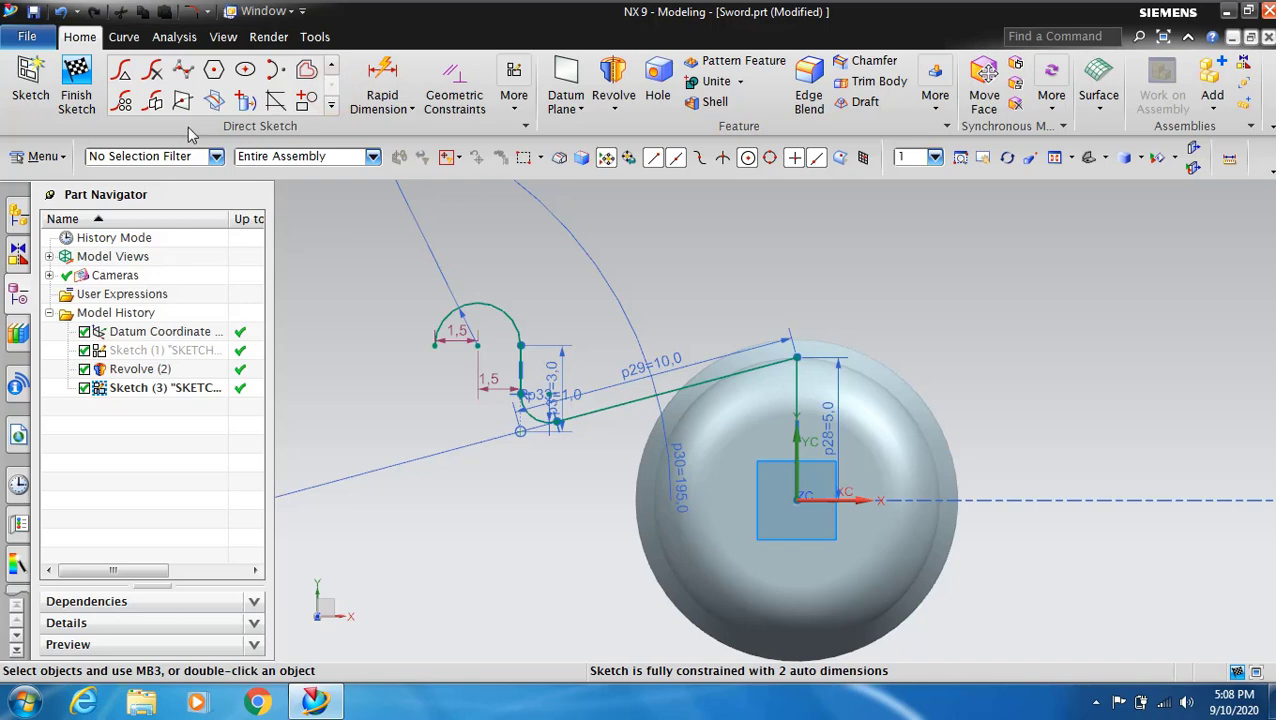
Step: Mirror the guard's left arc, vertical line, fillet and sloped line across the vertical axis
click(153, 102)
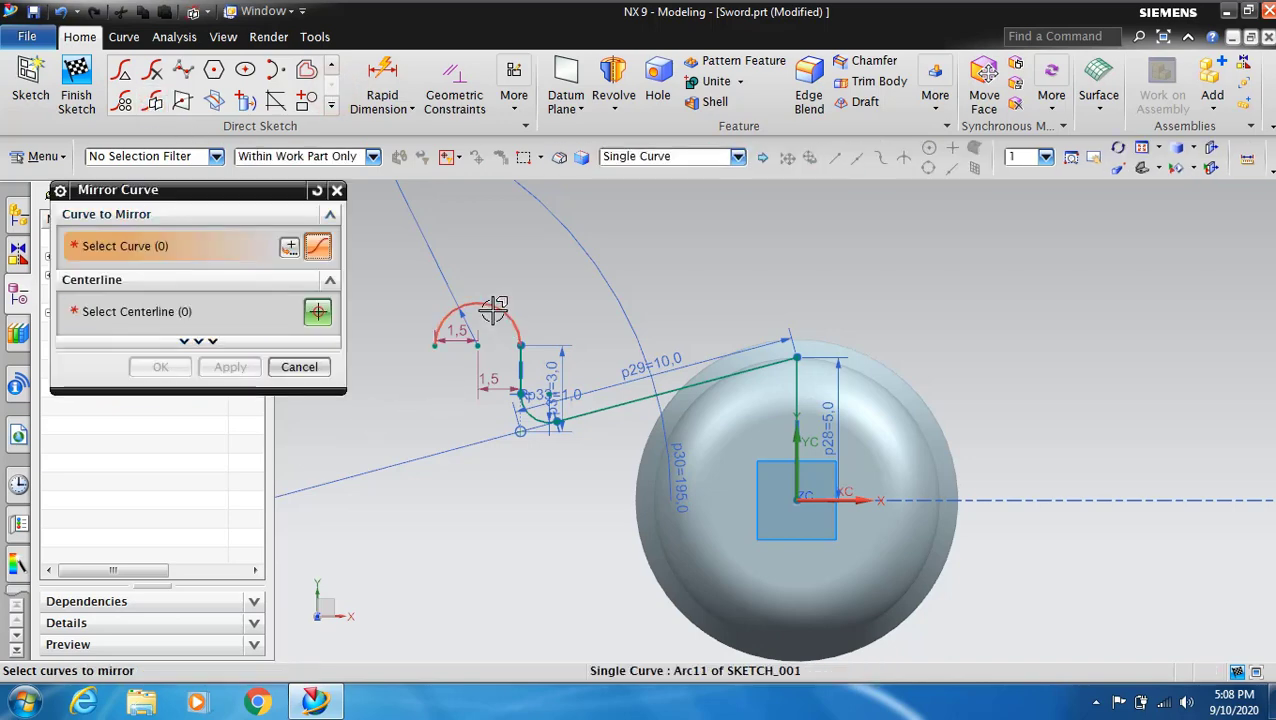
click(507, 312)
click(520, 378)
click(533, 419)
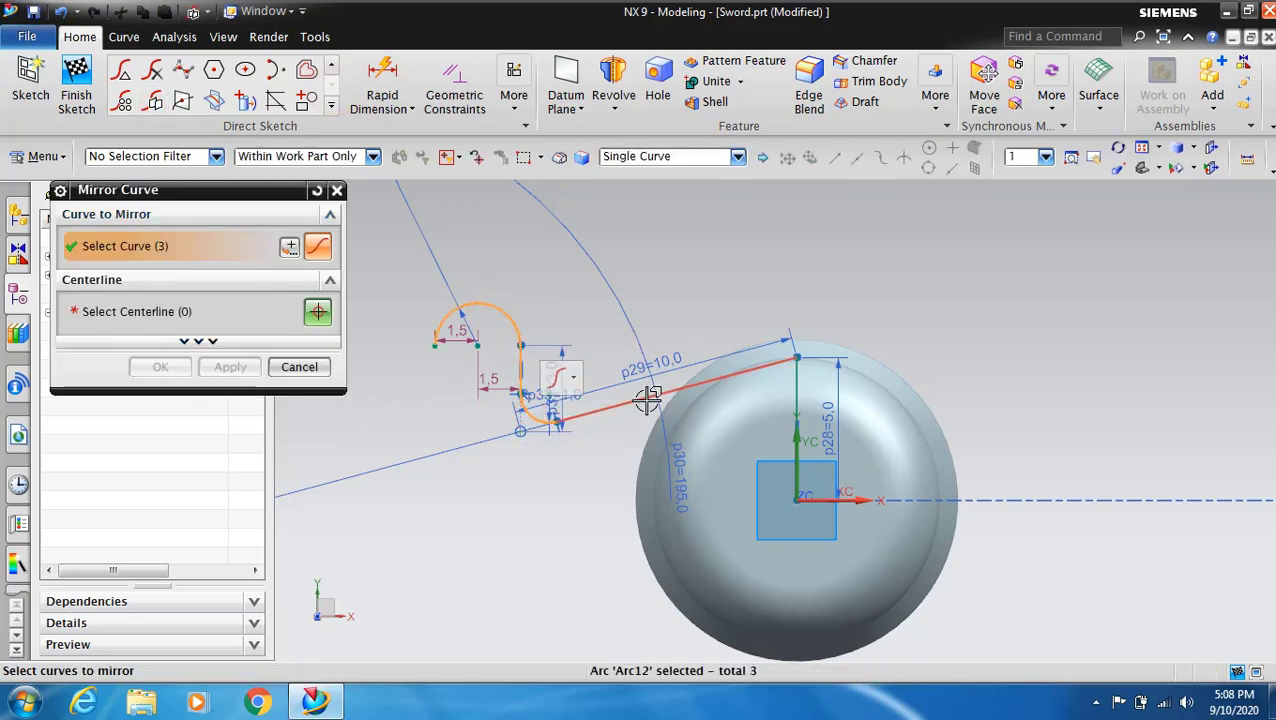
click(649, 399)
click(150, 311)
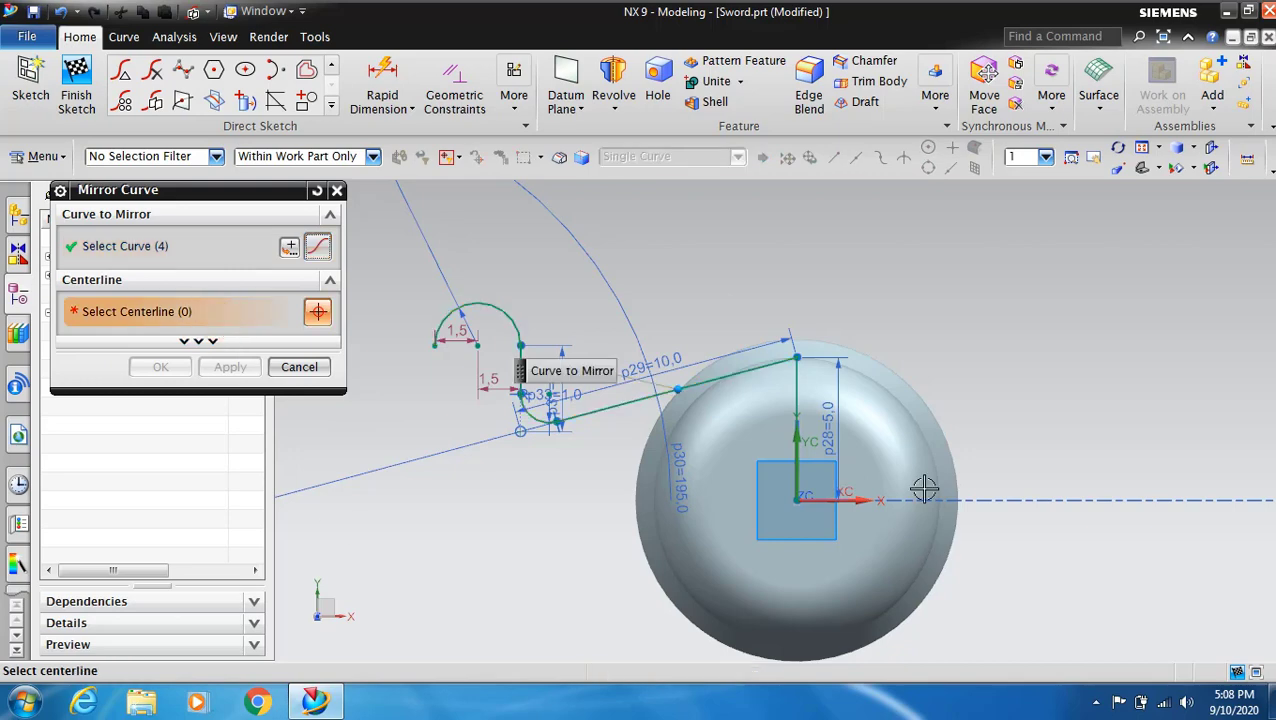
click(801, 391)
click(229, 368)
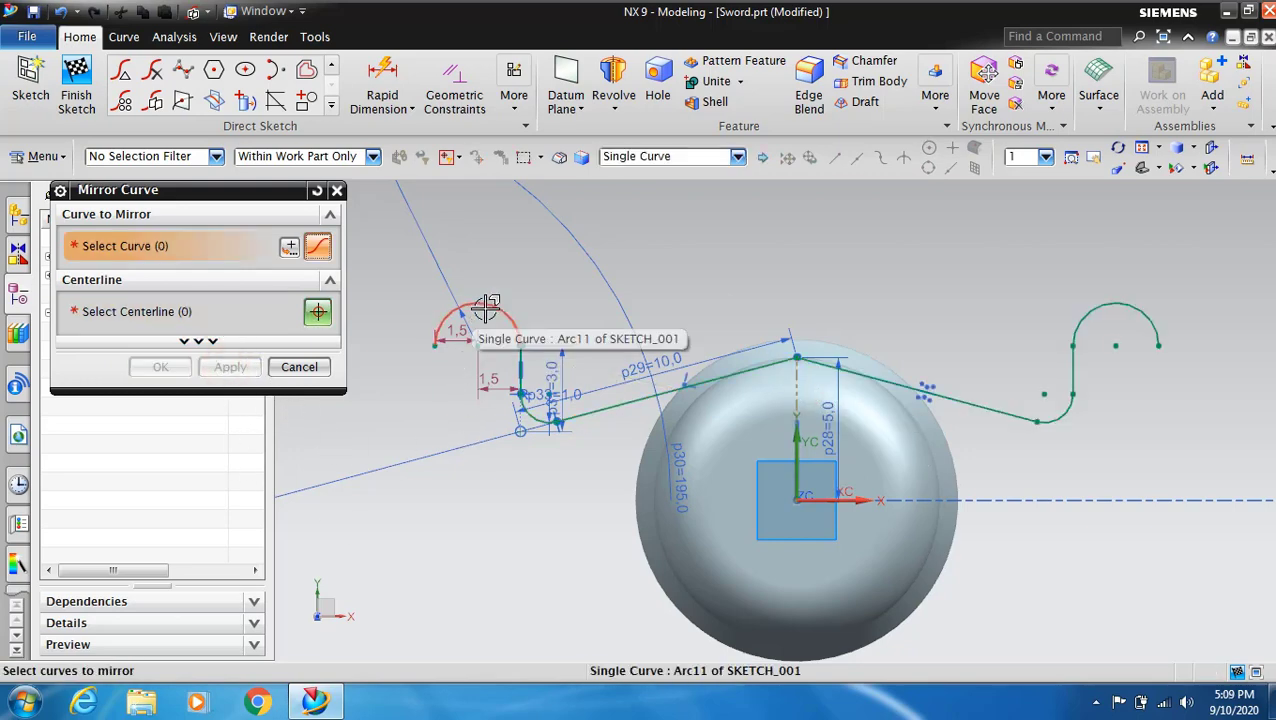
Step: Mirror all eight top-outline curves across the horizontal axis to form the bottom half
click(486, 304)
click(520, 386)
click(530, 420)
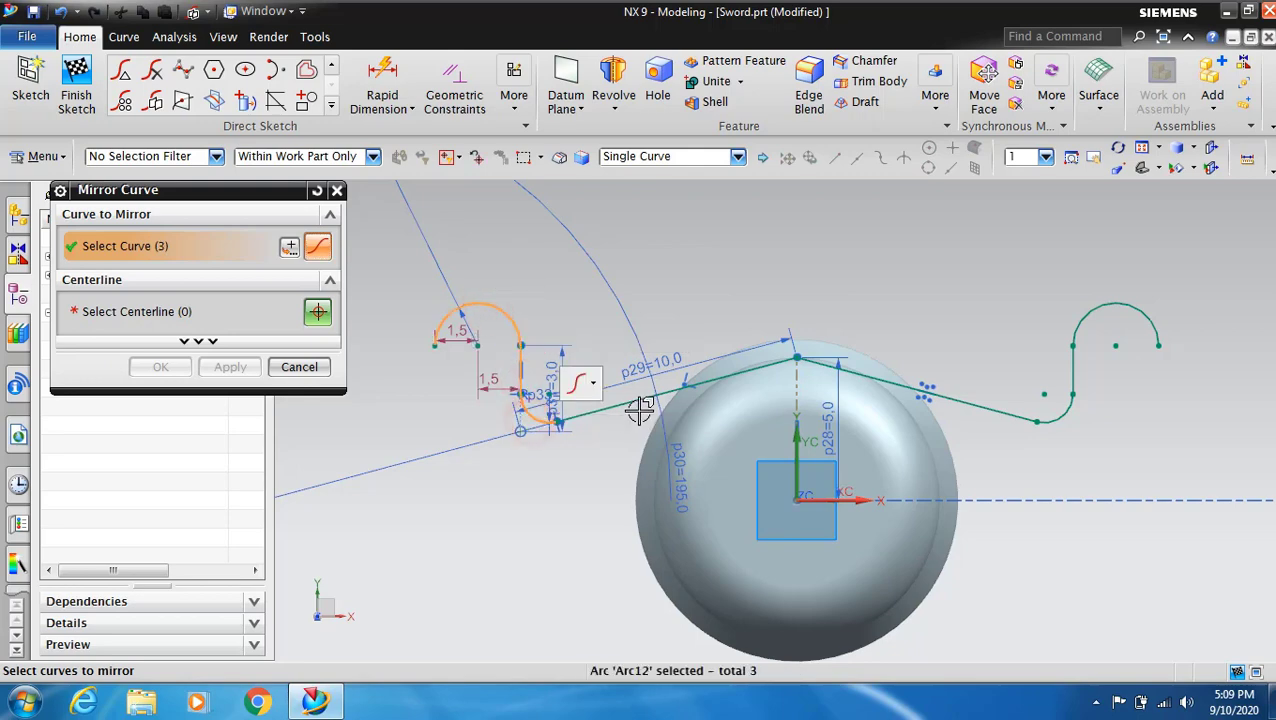
click(644, 401)
click(926, 391)
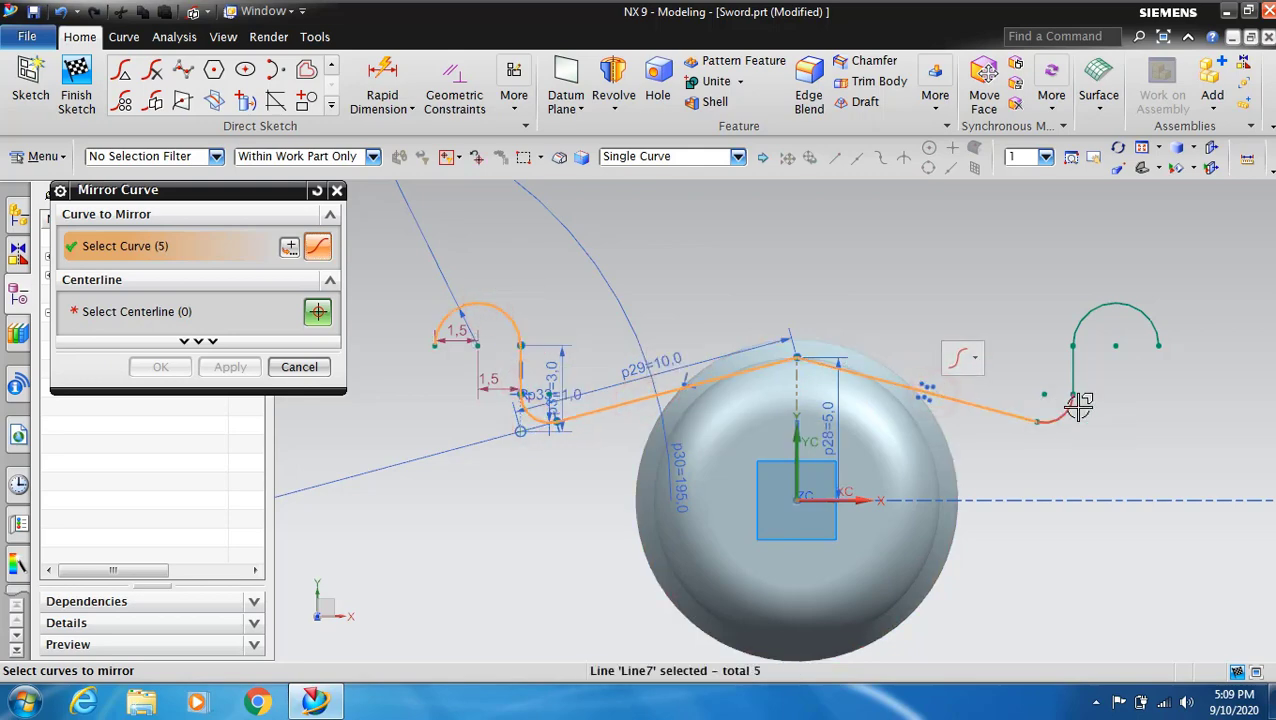
click(1066, 410)
click(1072, 360)
click(1078, 321)
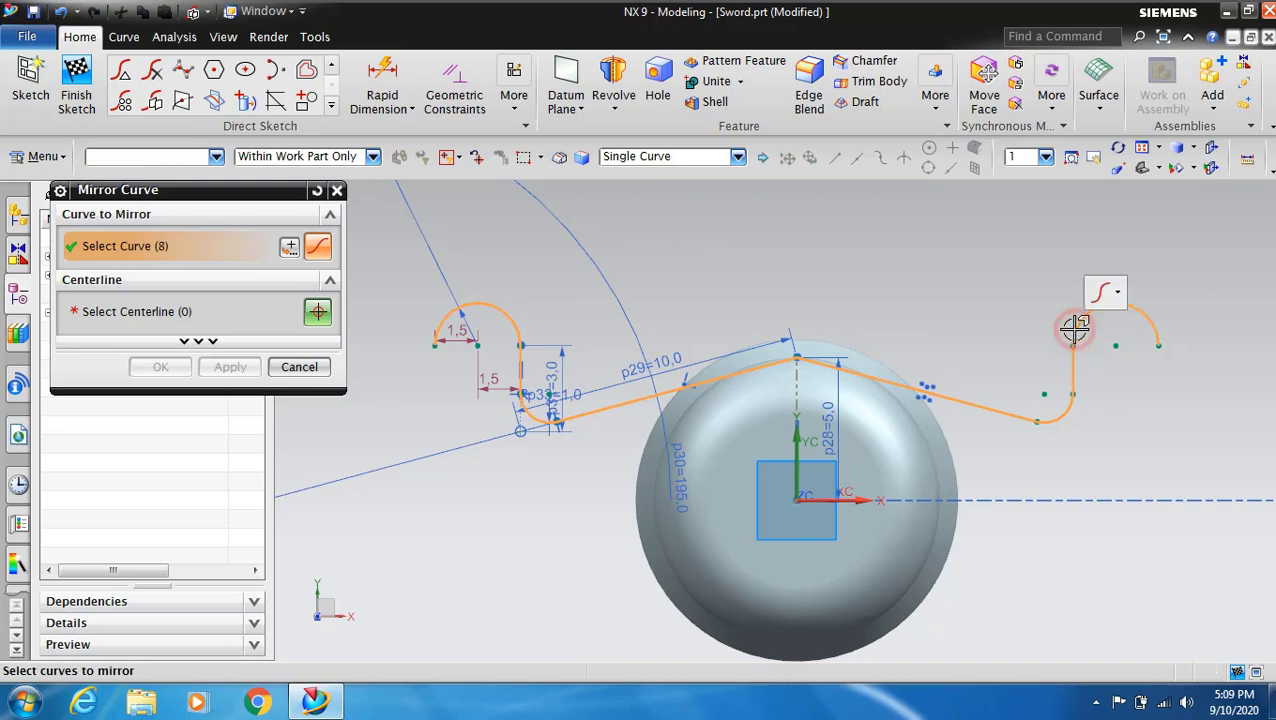
click(167, 318)
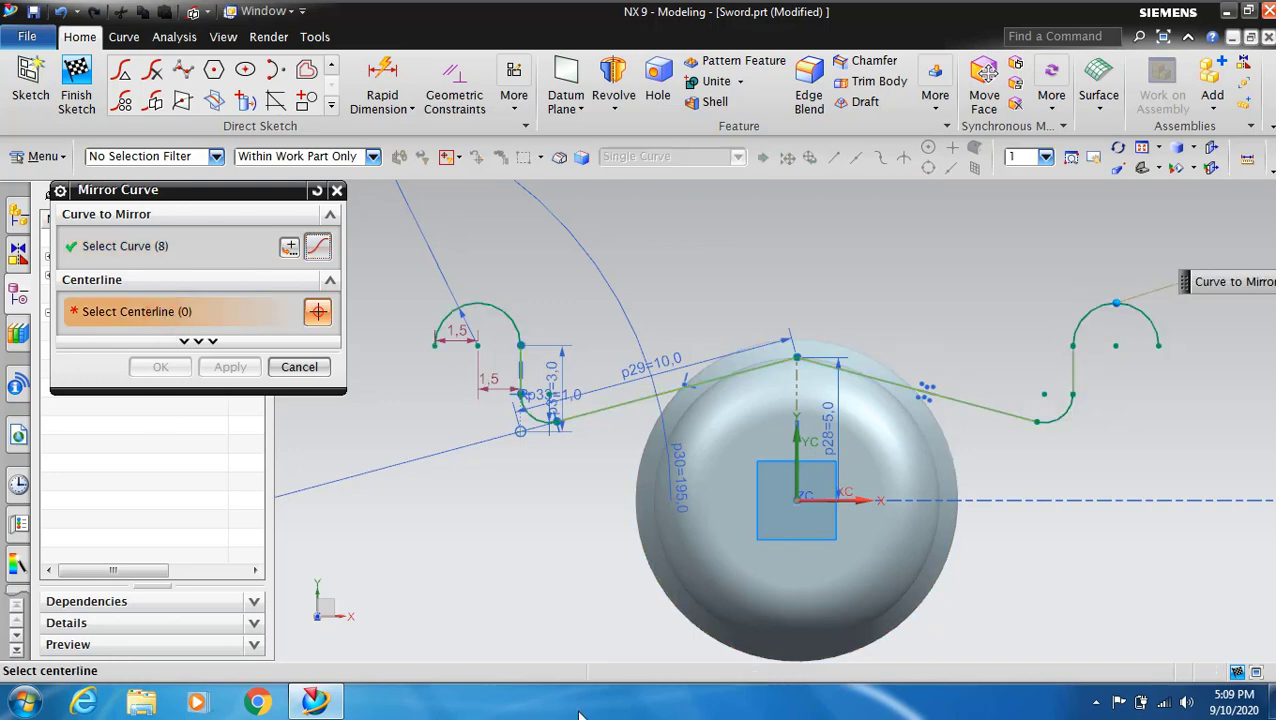
click(862, 500)
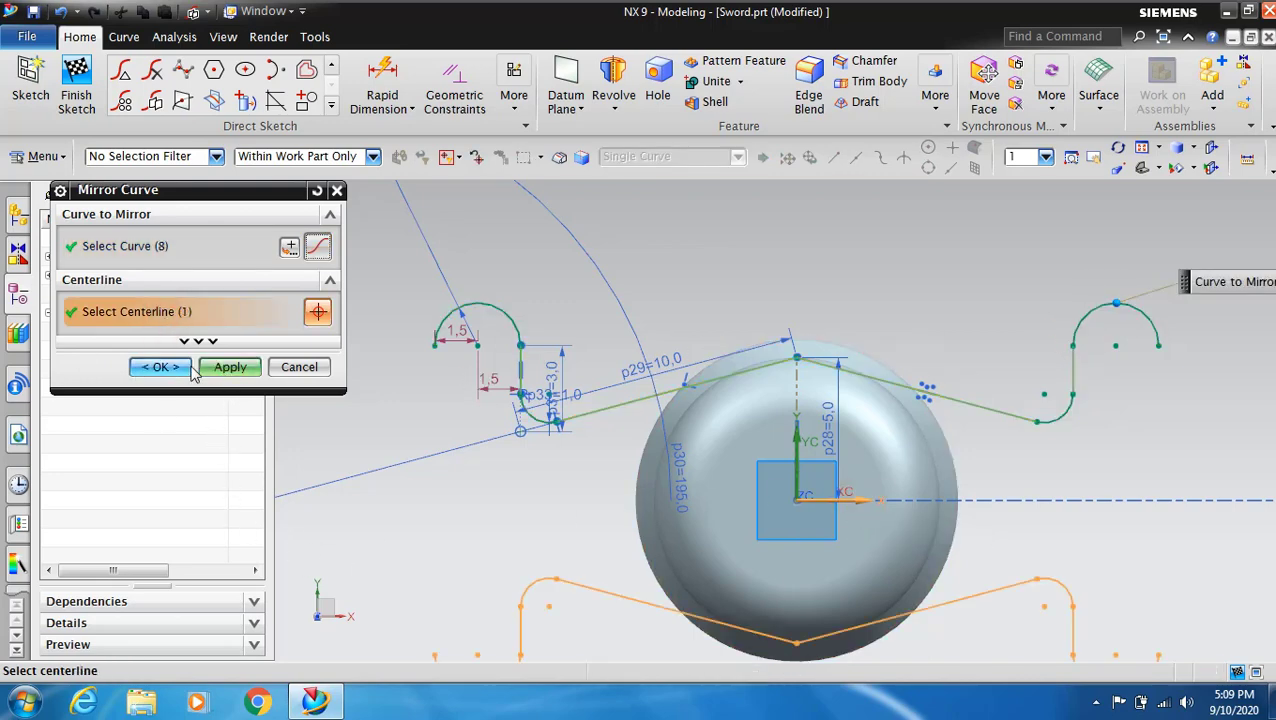
click(160, 367)
Step: Draw vertical lines joining the upper and lower arc ends on both guard sides
scroll(797, 292, down, 2)
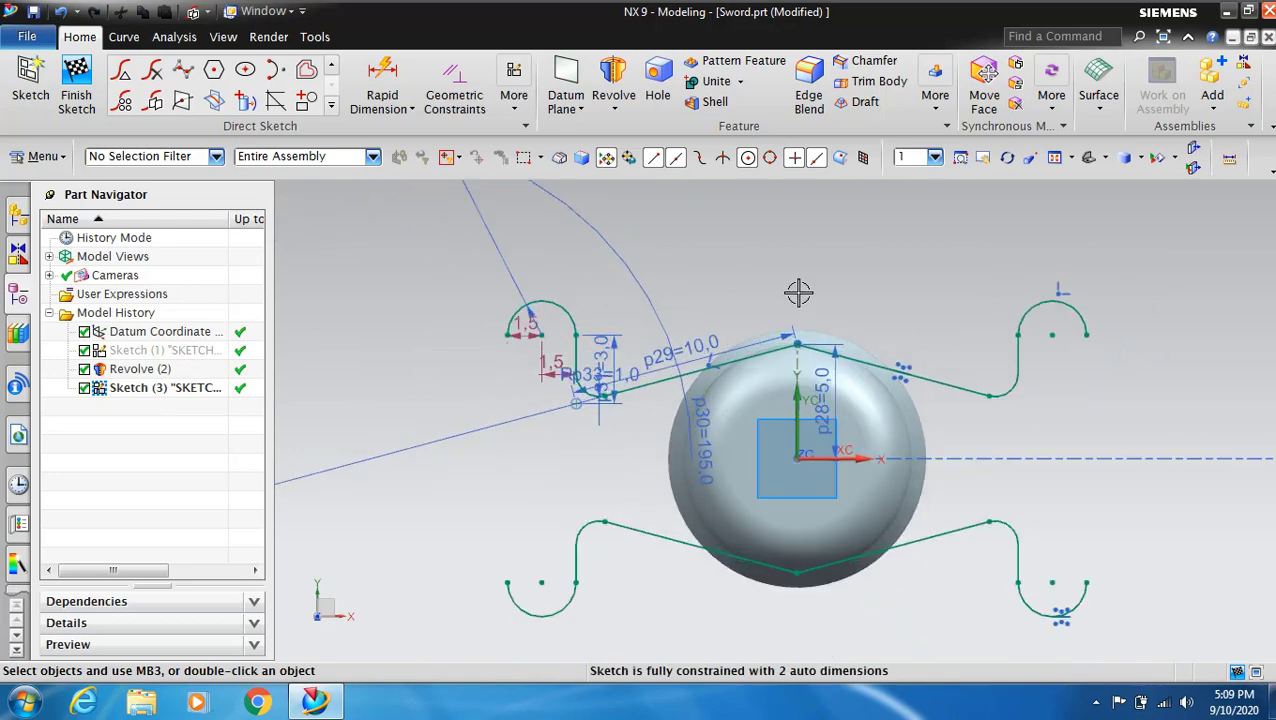
scroll(740, 273, up, 1)
click(331, 66)
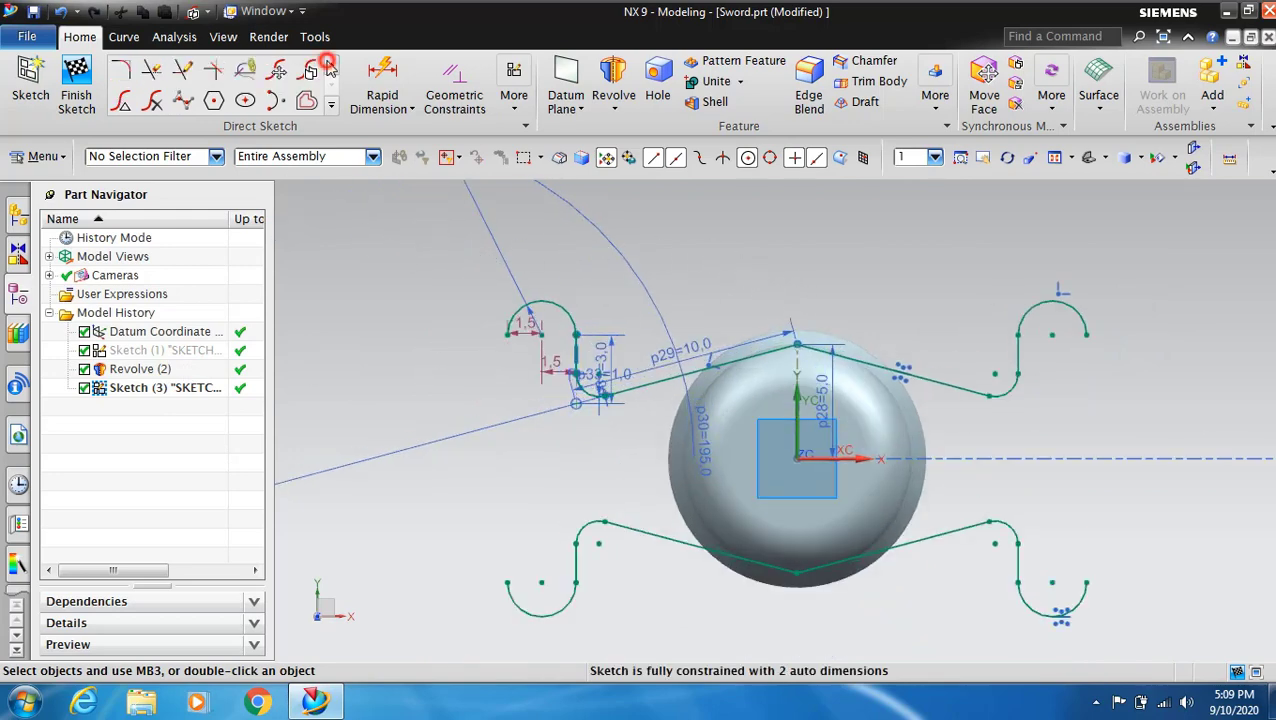
click(185, 72)
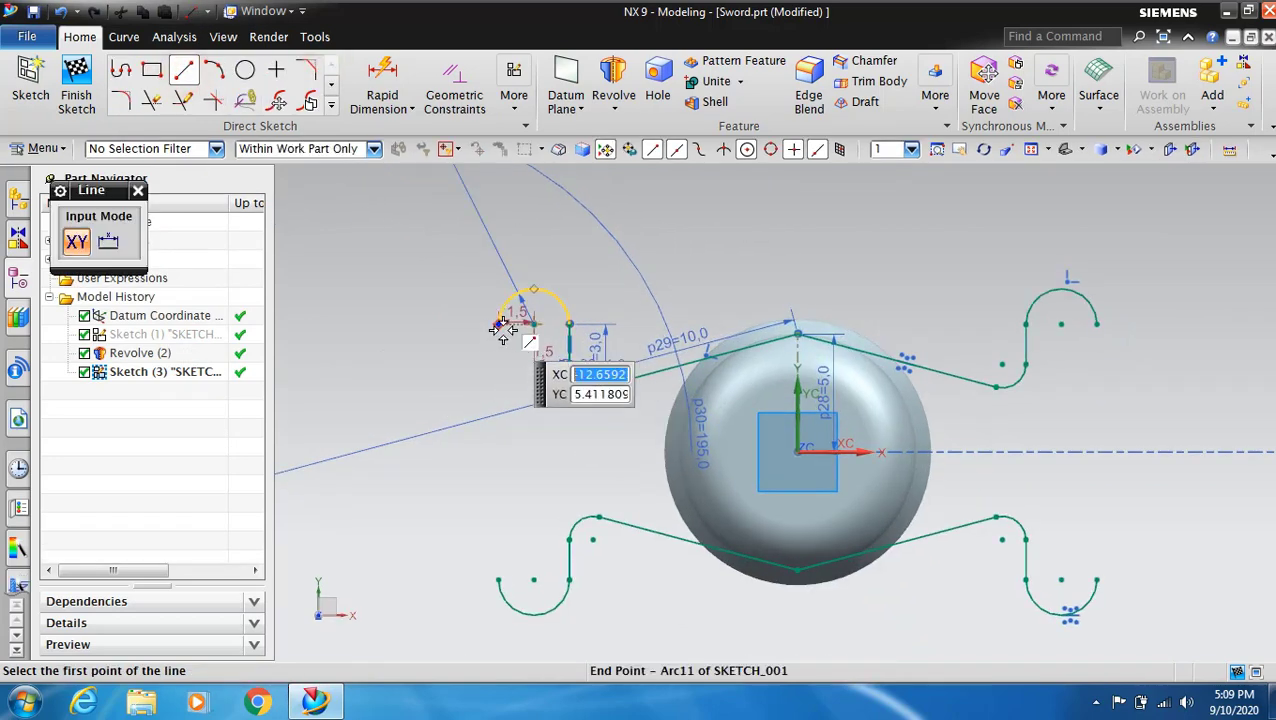
click(499, 323)
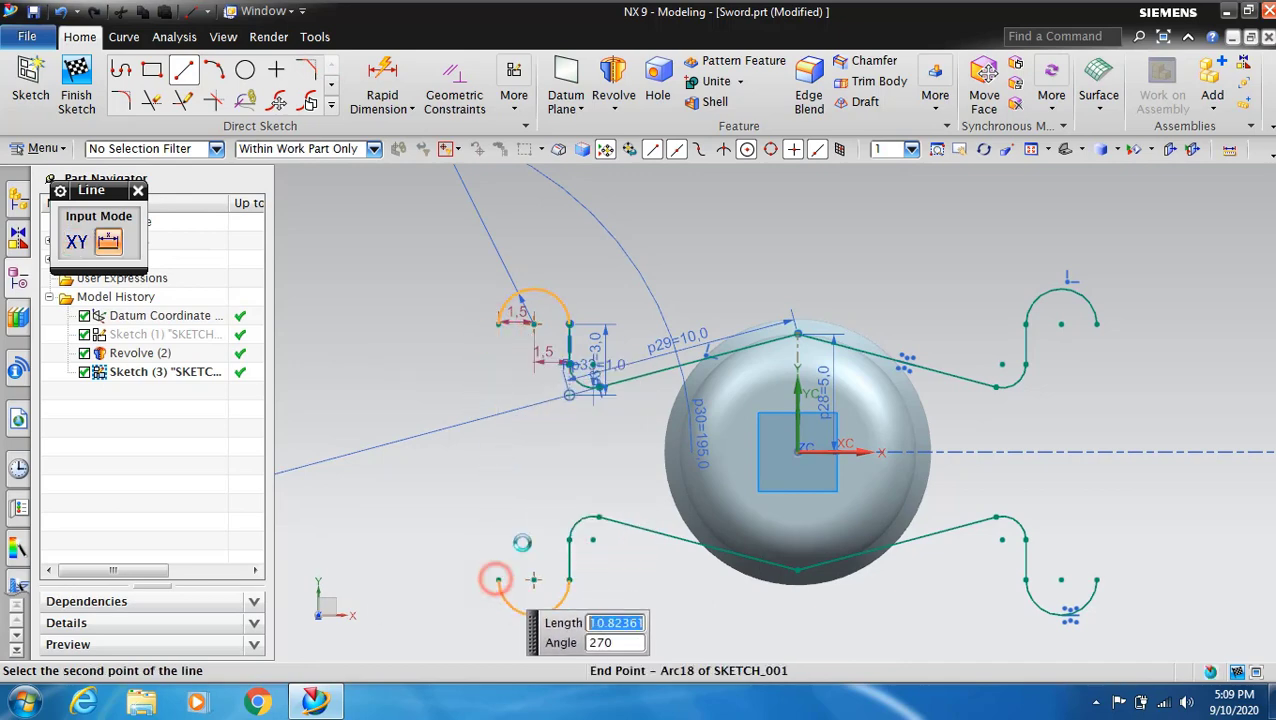
click(499, 579)
click(1097, 322)
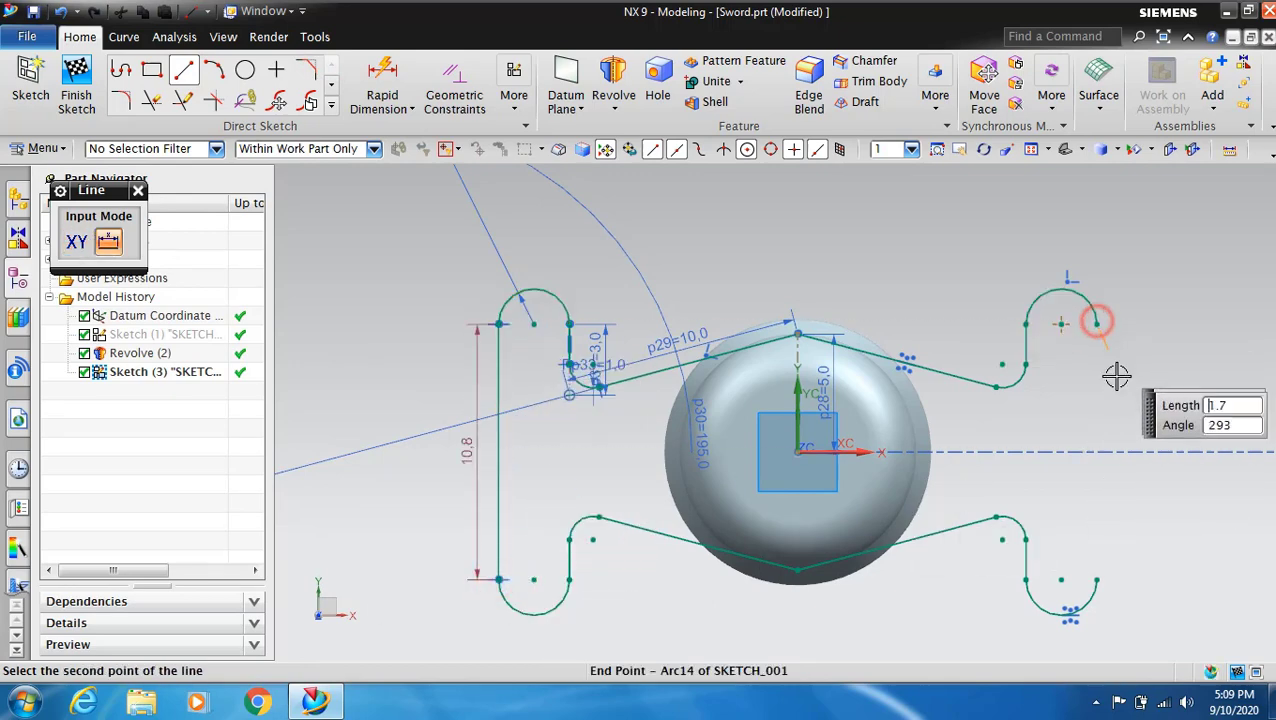
click(1097, 579)
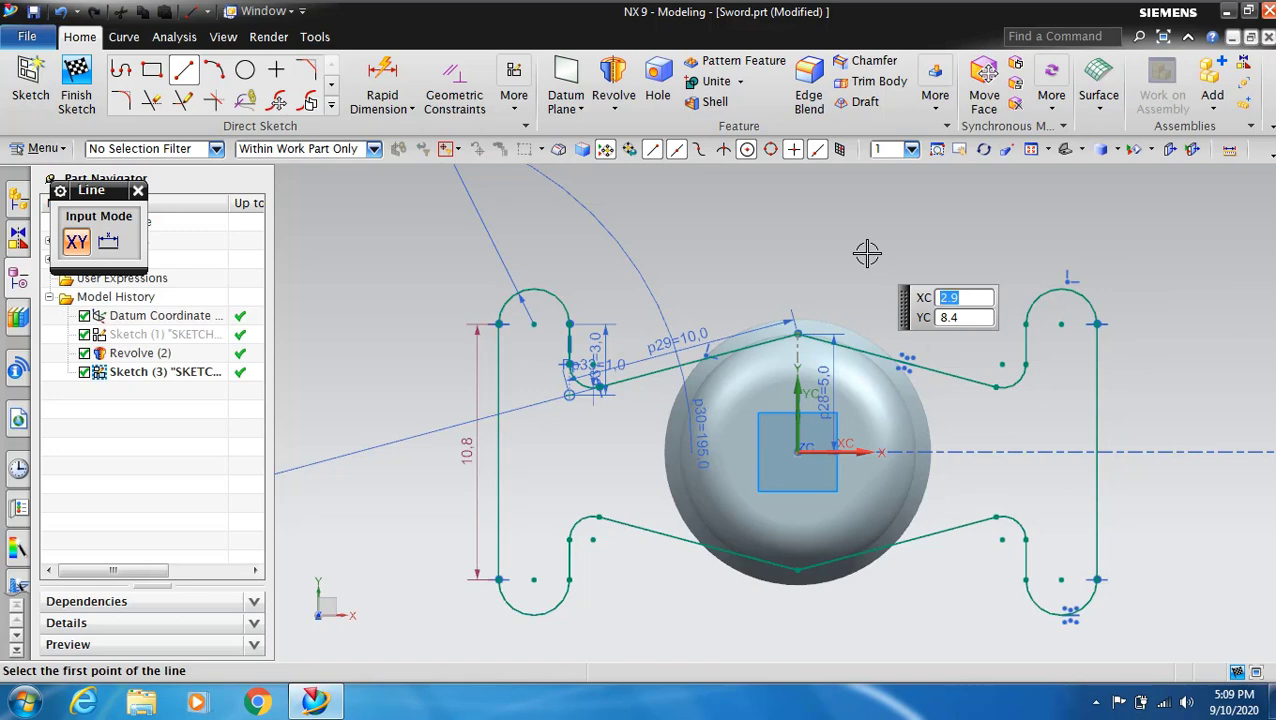
key(Escape)
Step: Fillet the top apex where the sloped lines meet, then finish the guard sketch
click(122, 101)
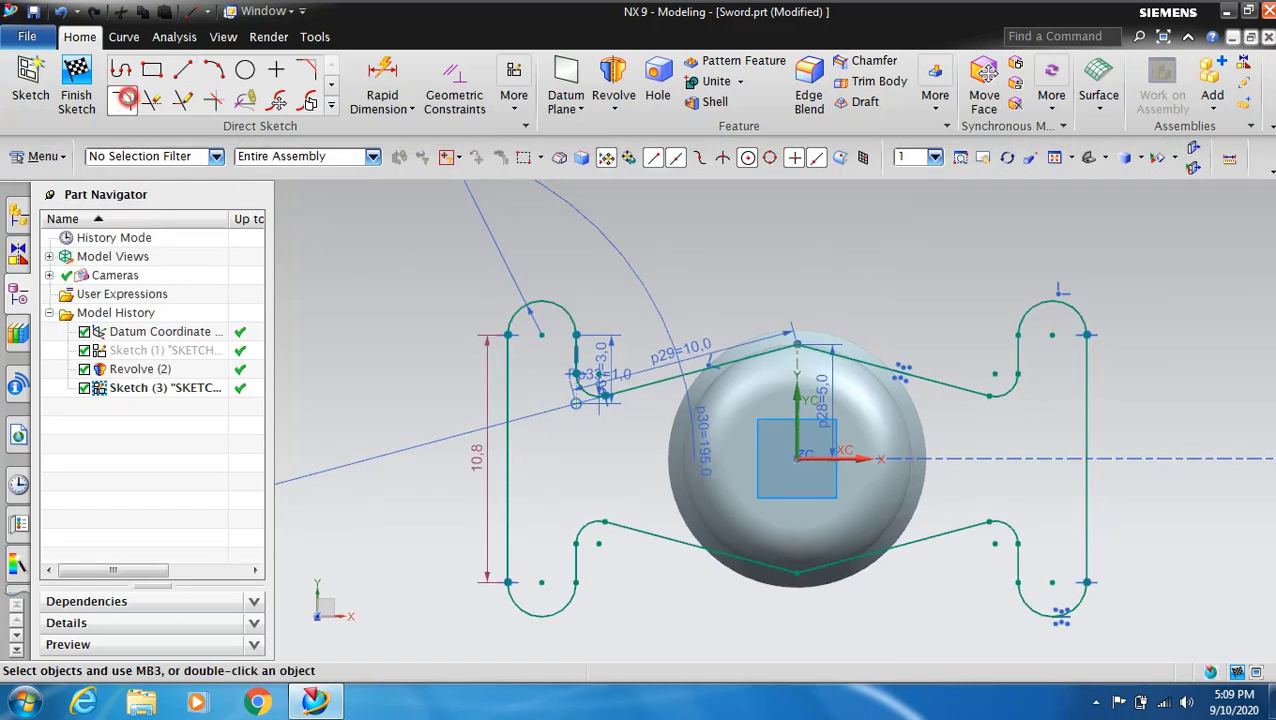
click(825, 355)
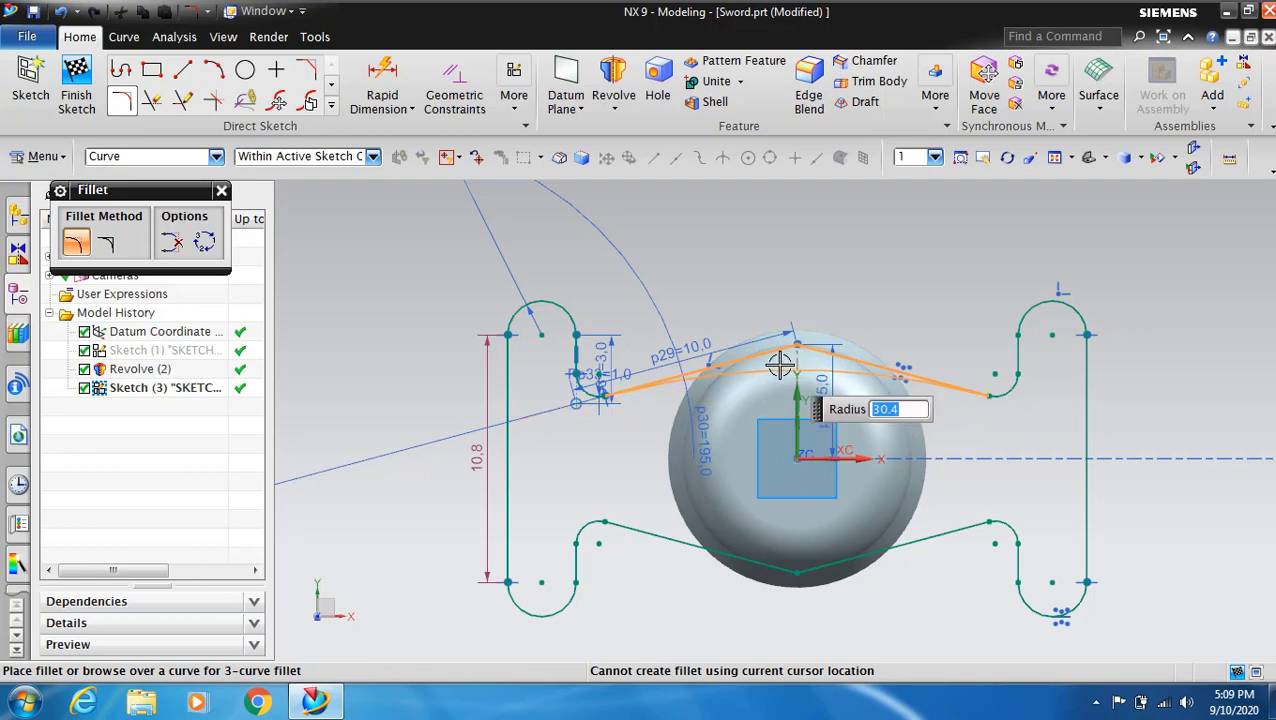
text(3)
click(779, 366)
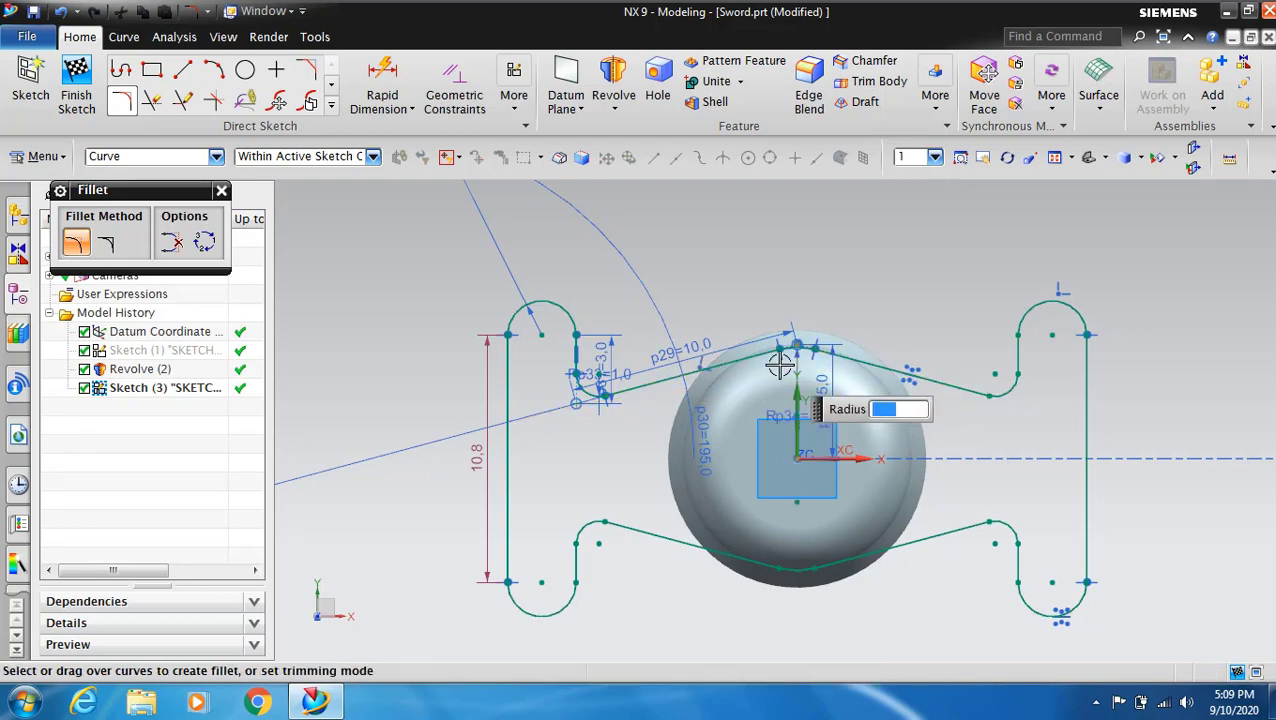
key(Escape)
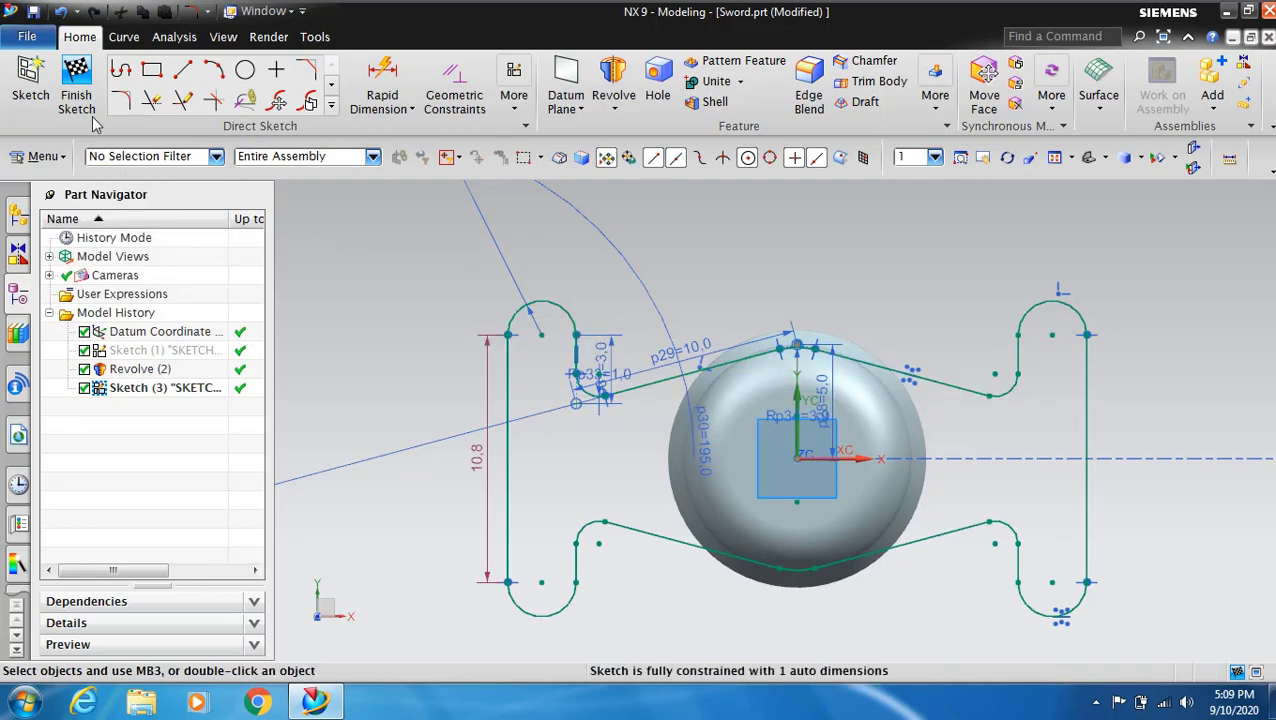
click(86, 100)
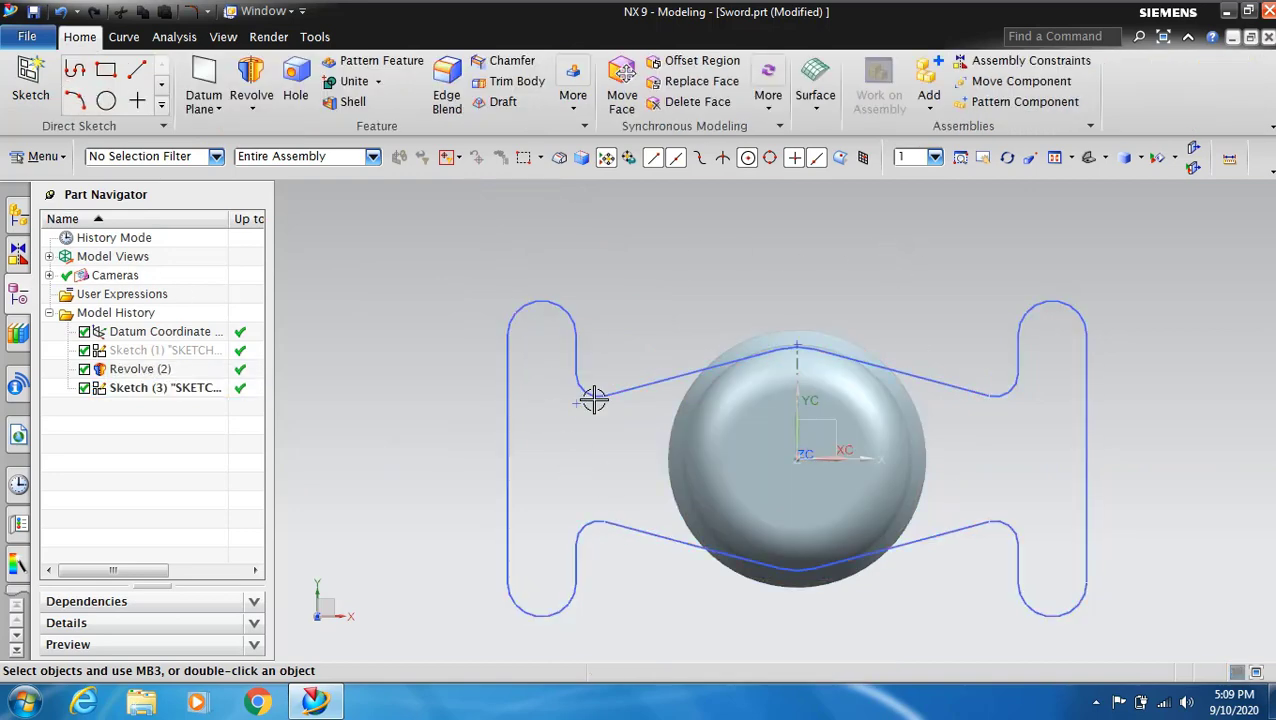
Step: Extrude the guard outline 4 mm, united with the handle, orbiting to check the preview
scroll(692, 421, up, 1)
click(251, 100)
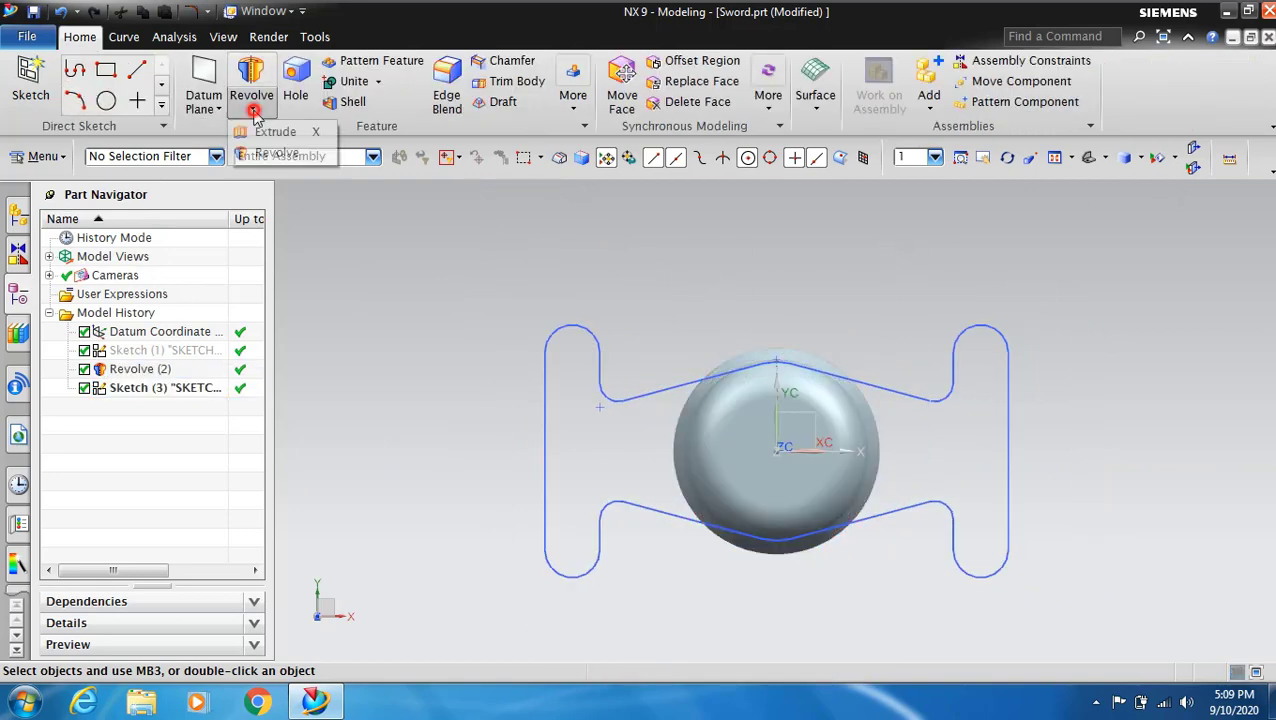
click(262, 130)
click(646, 393)
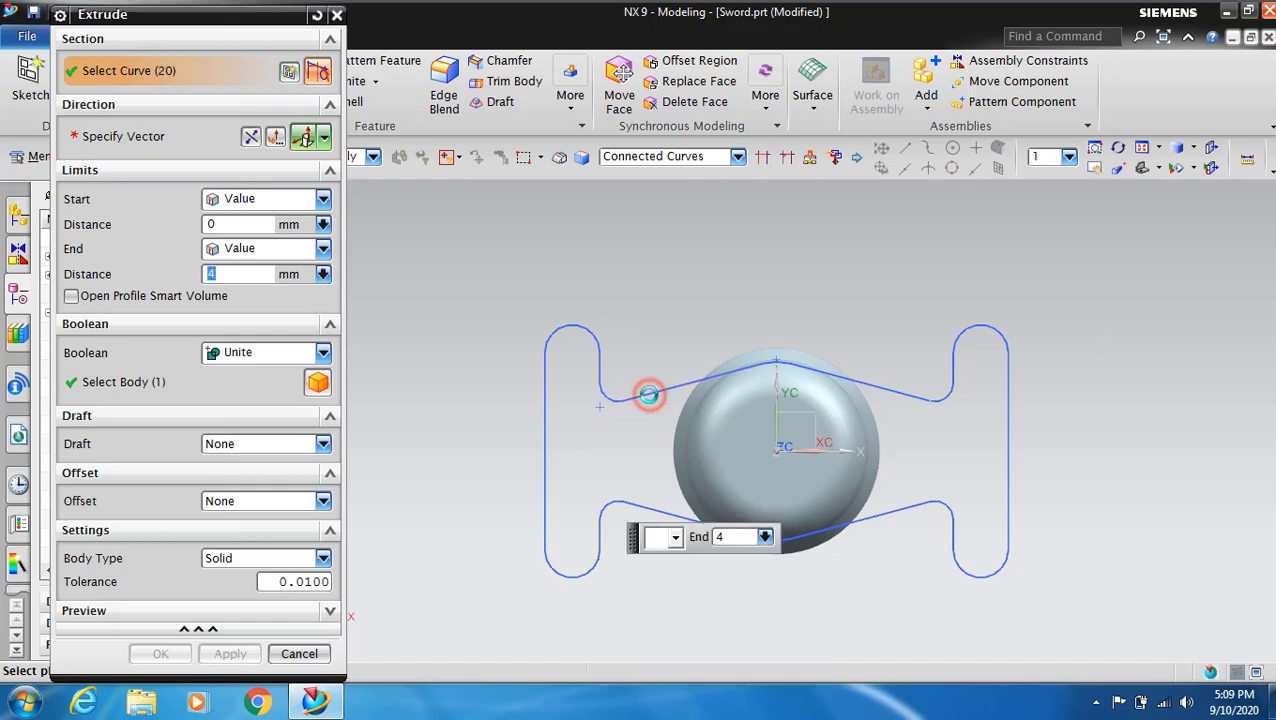
click(1117, 152)
mouse_move(1054, 315)
mouse_down()
mouse_move(1085, 316)
mouse_move(1085, 282)
mouse_move(1039, 449)
mouse_move(1142, 361)
mouse_move(1128, 350)
mouse_move(1062, 444)
mouse_move(1102, 293)
mouse_move(1111, 305)
mouse_up()
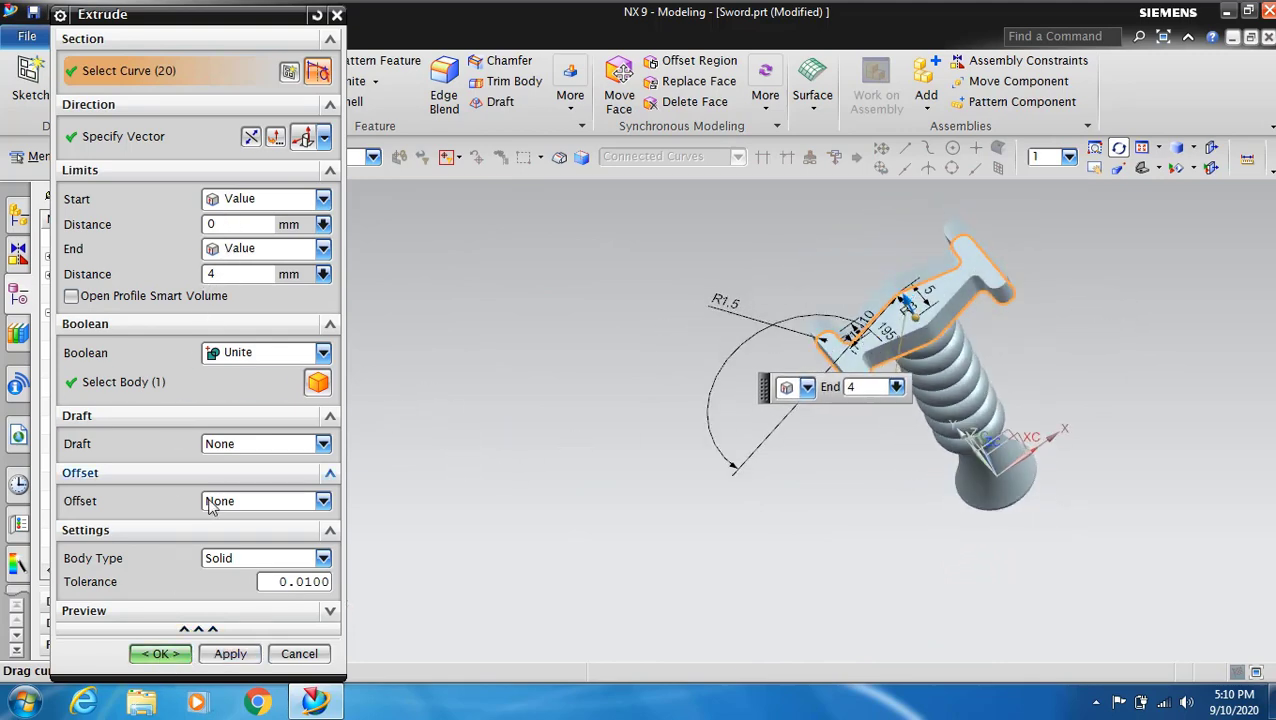
Step: Confirm the 4 mm guard extrusion and hide the guard sketch
click(162, 656)
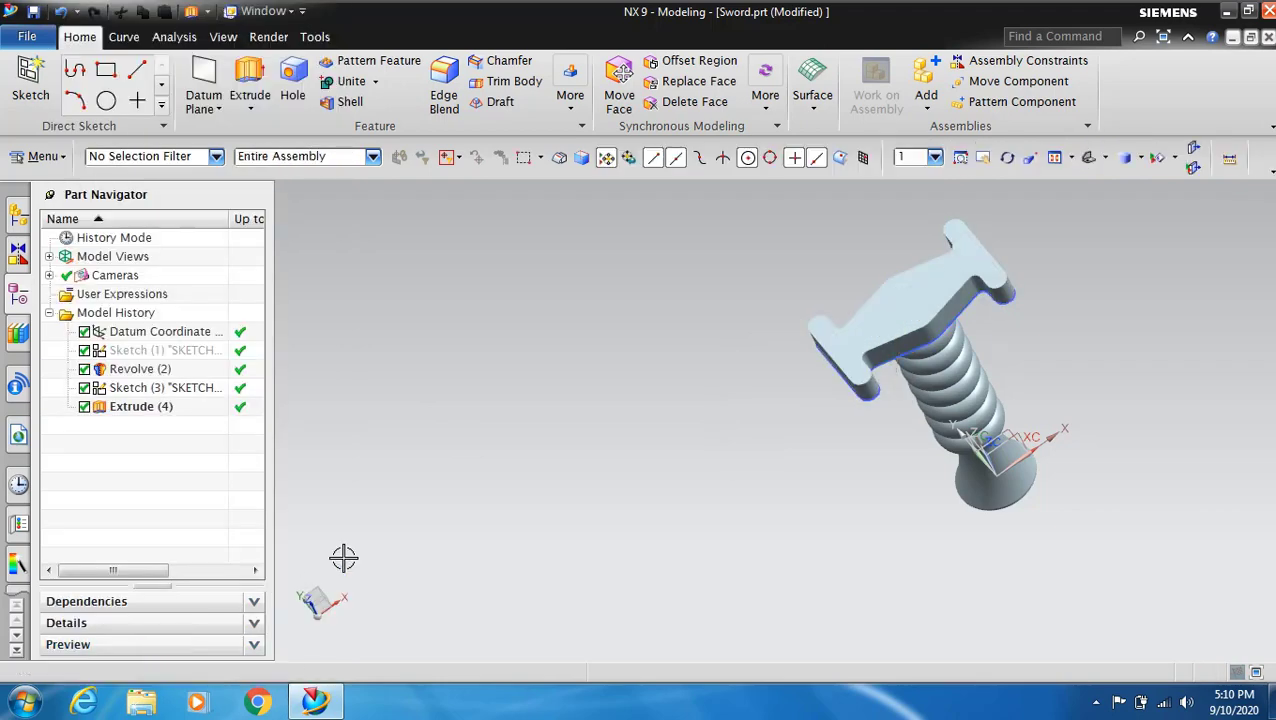
scroll(1040, 249, up, 2)
scroll(1040, 249, up, 2)
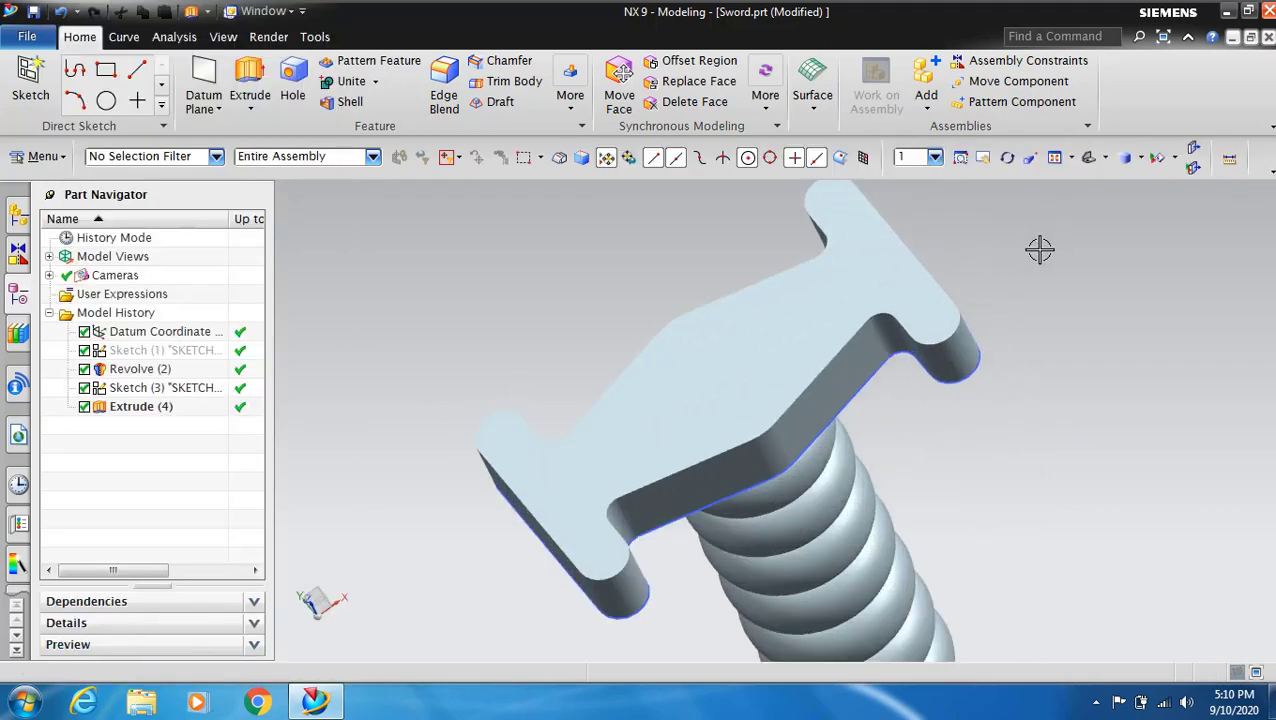
click(907, 382)
right_click(891, 372)
click(988, 493)
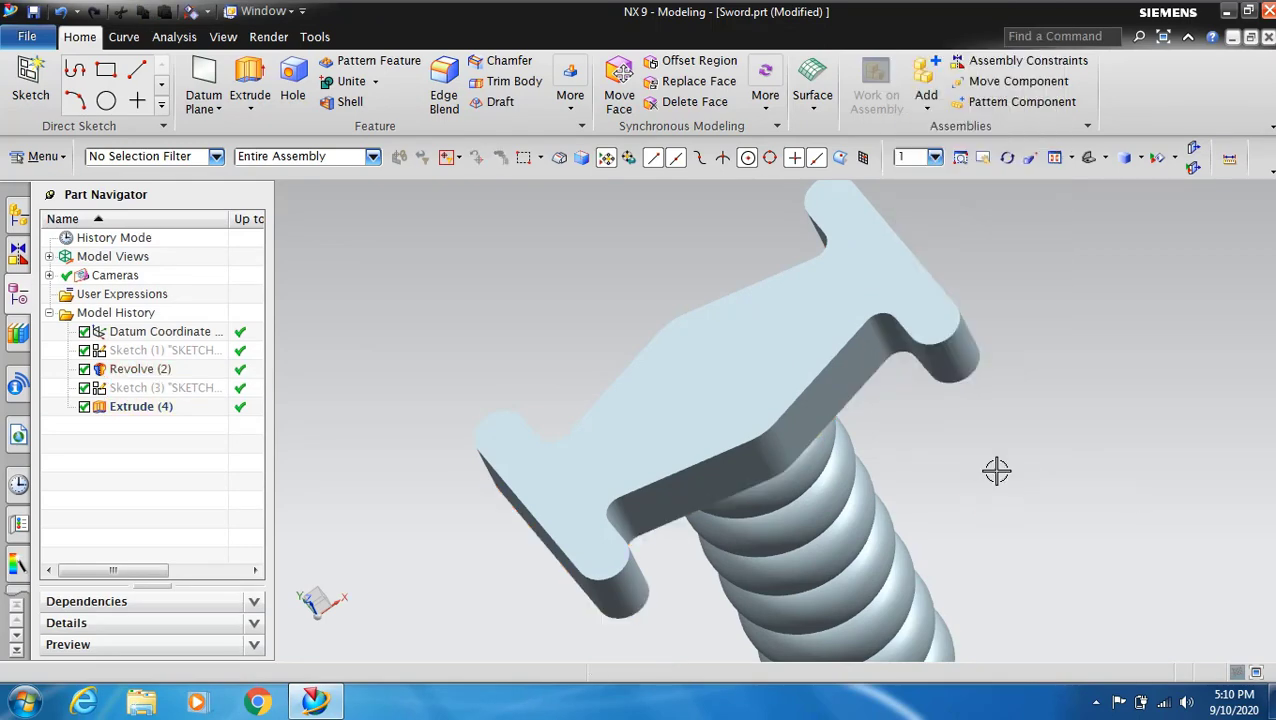
scroll(996, 470, down, 1)
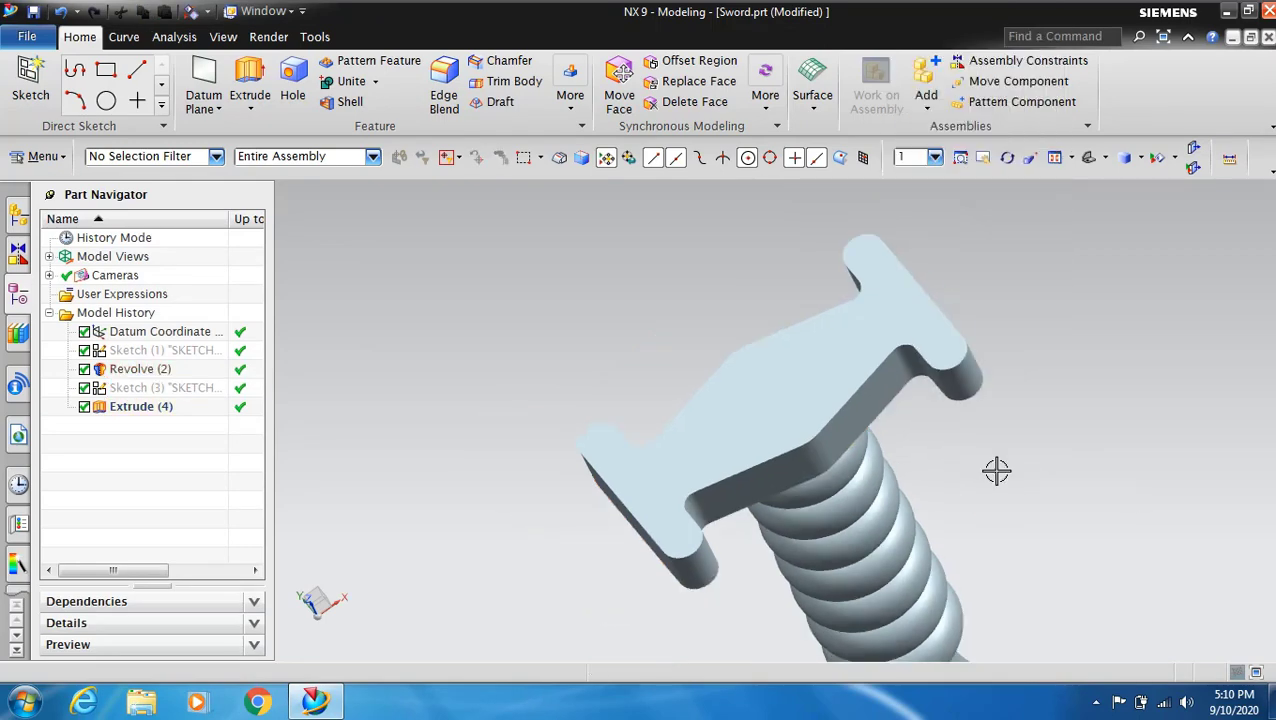
Step: Select the guard's top and back face edges for a 0.3 mm edge blend
click(445, 93)
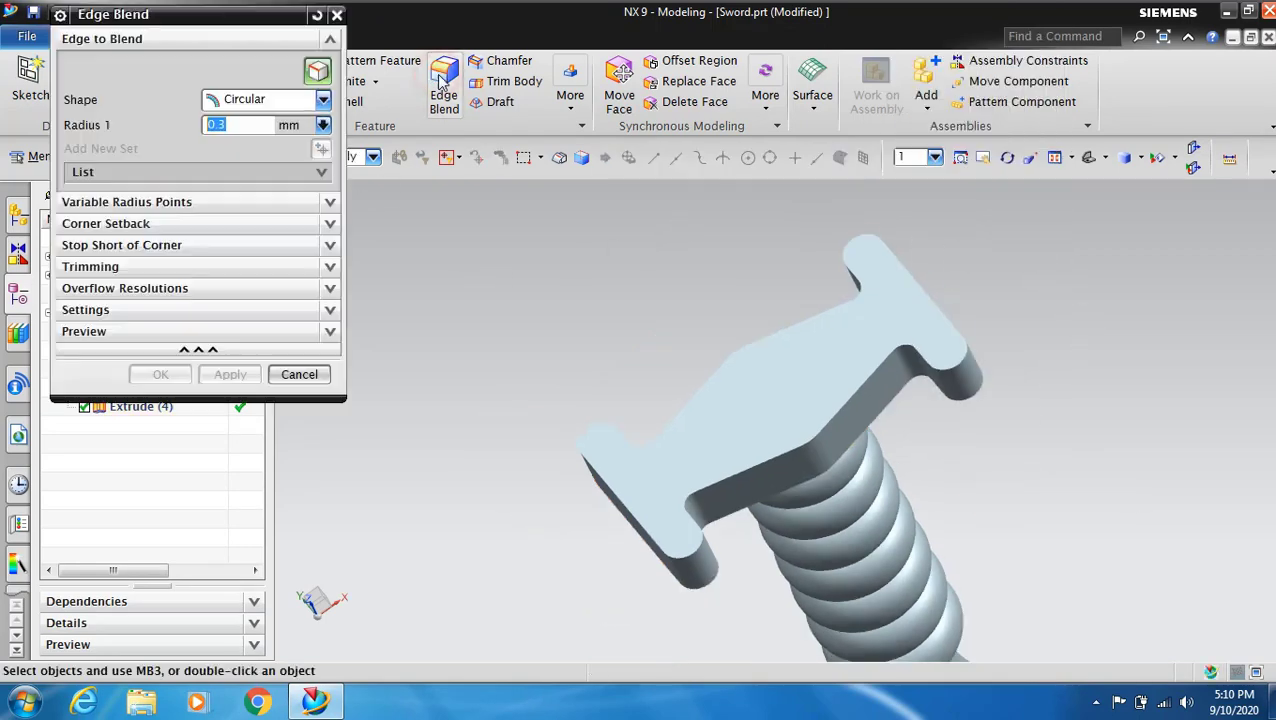
click(755, 414)
click(1116, 156)
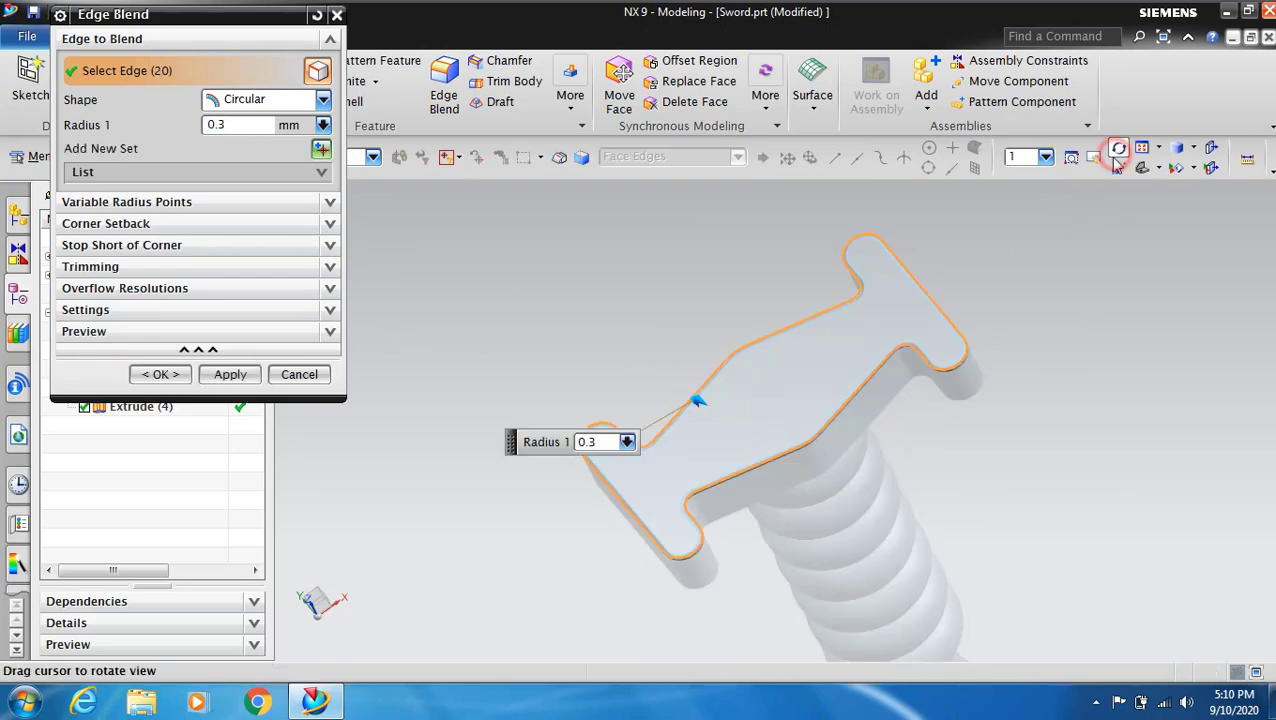
drag(1040, 399, 988, 313)
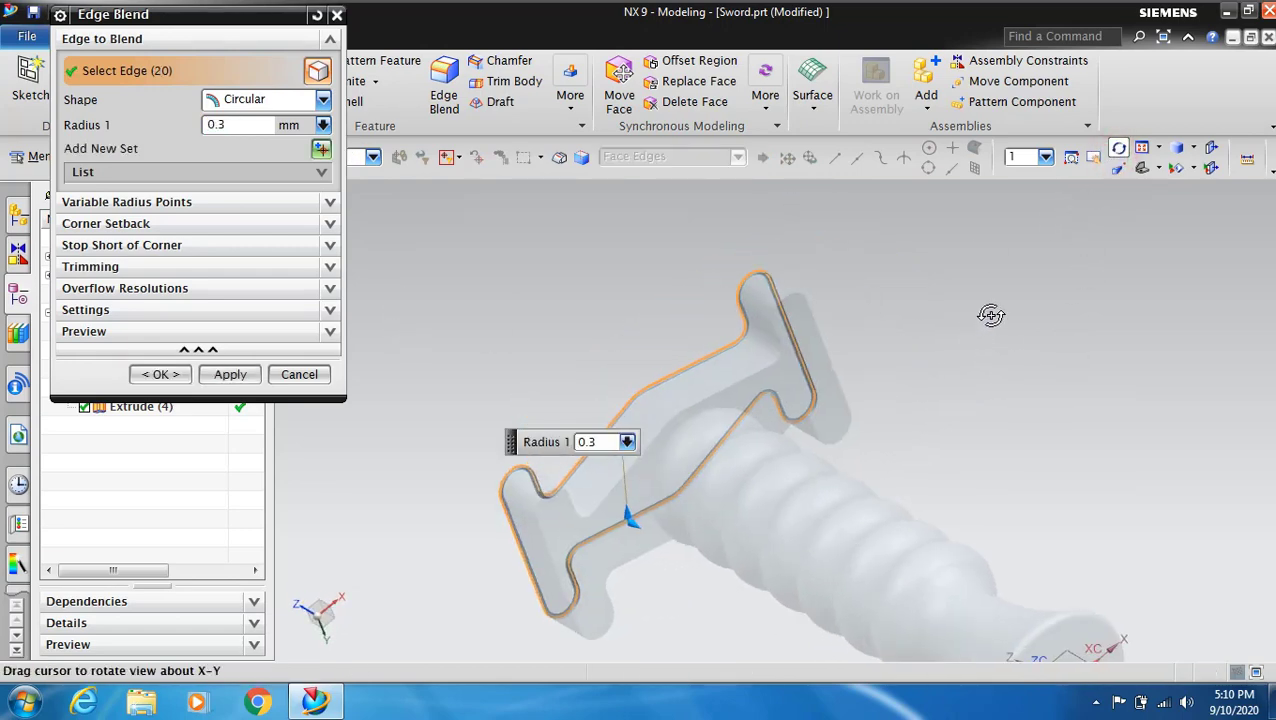
click(1120, 149)
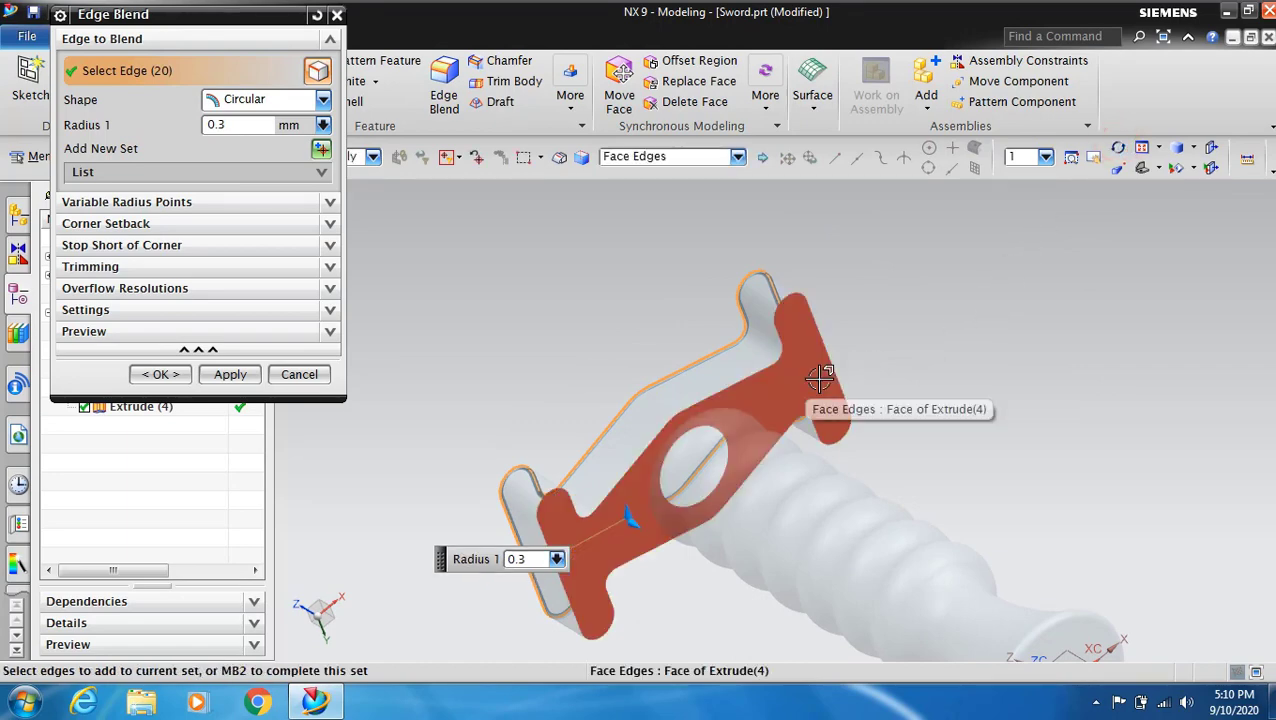
click(822, 367)
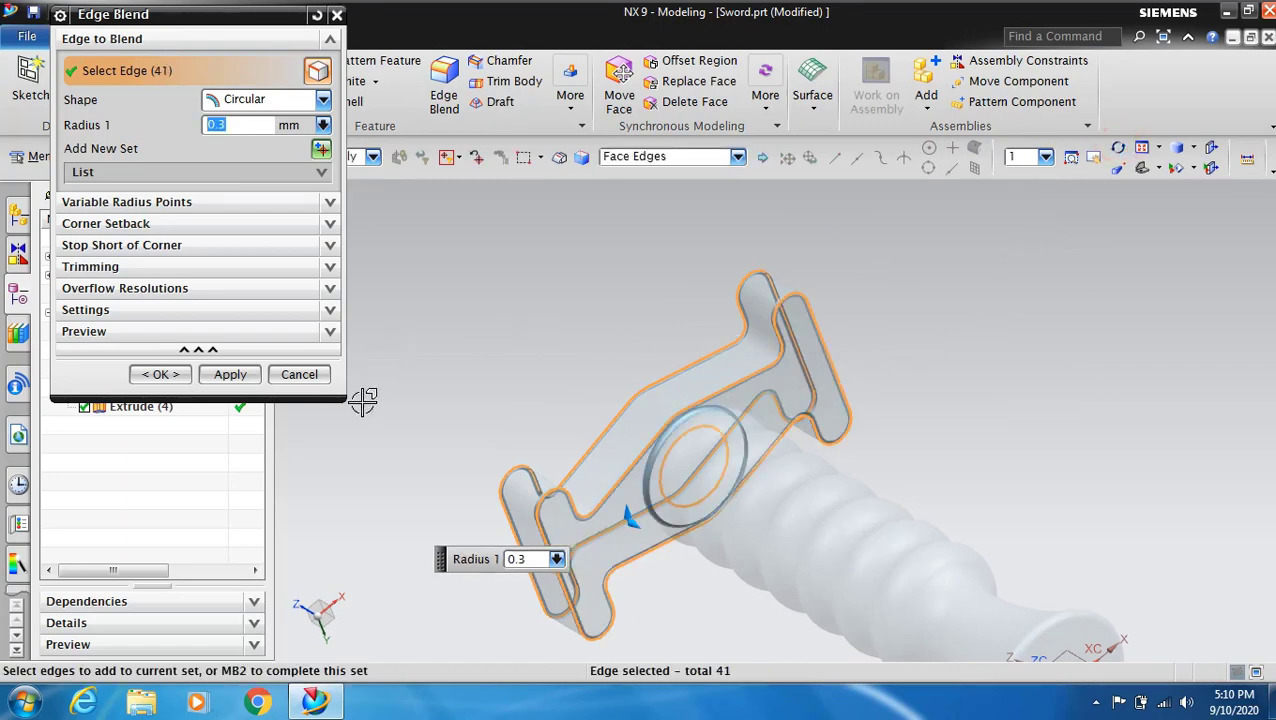
Step: Commit the 0.3 mm guard blend and start a new sketch on the guard's flat top face
click(158, 375)
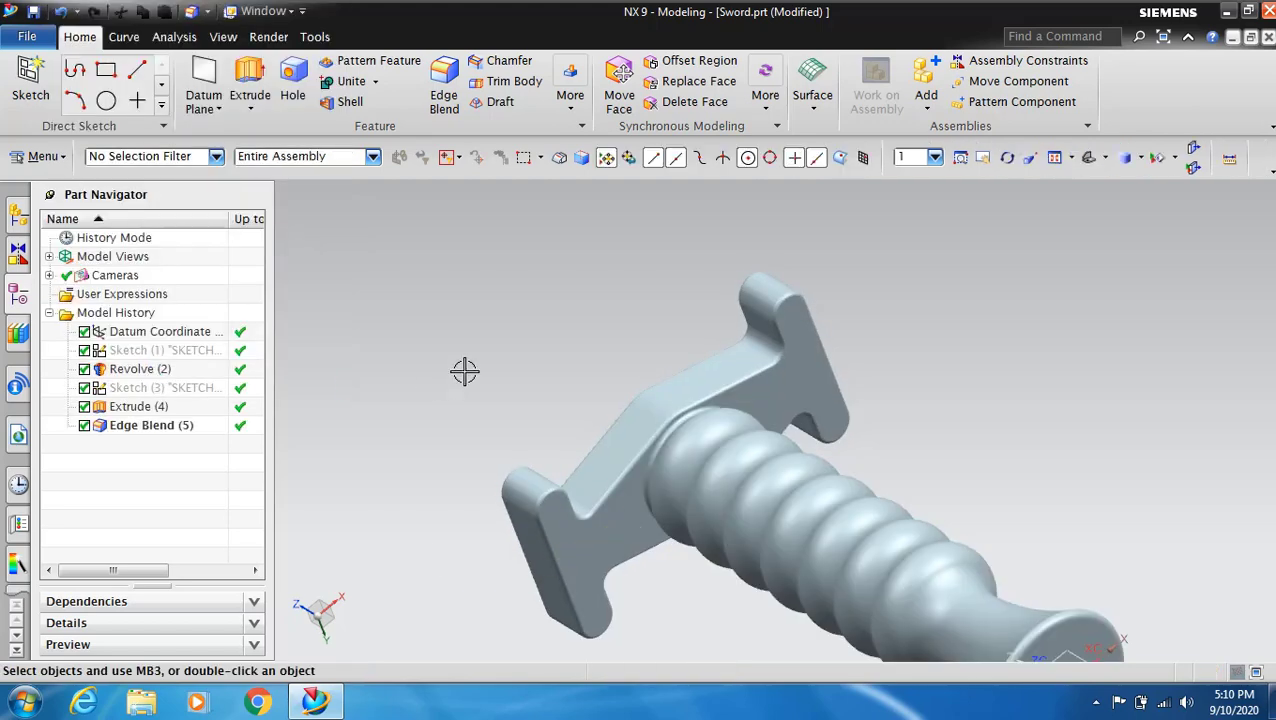
scroll(479, 345, down, 2)
click(1008, 158)
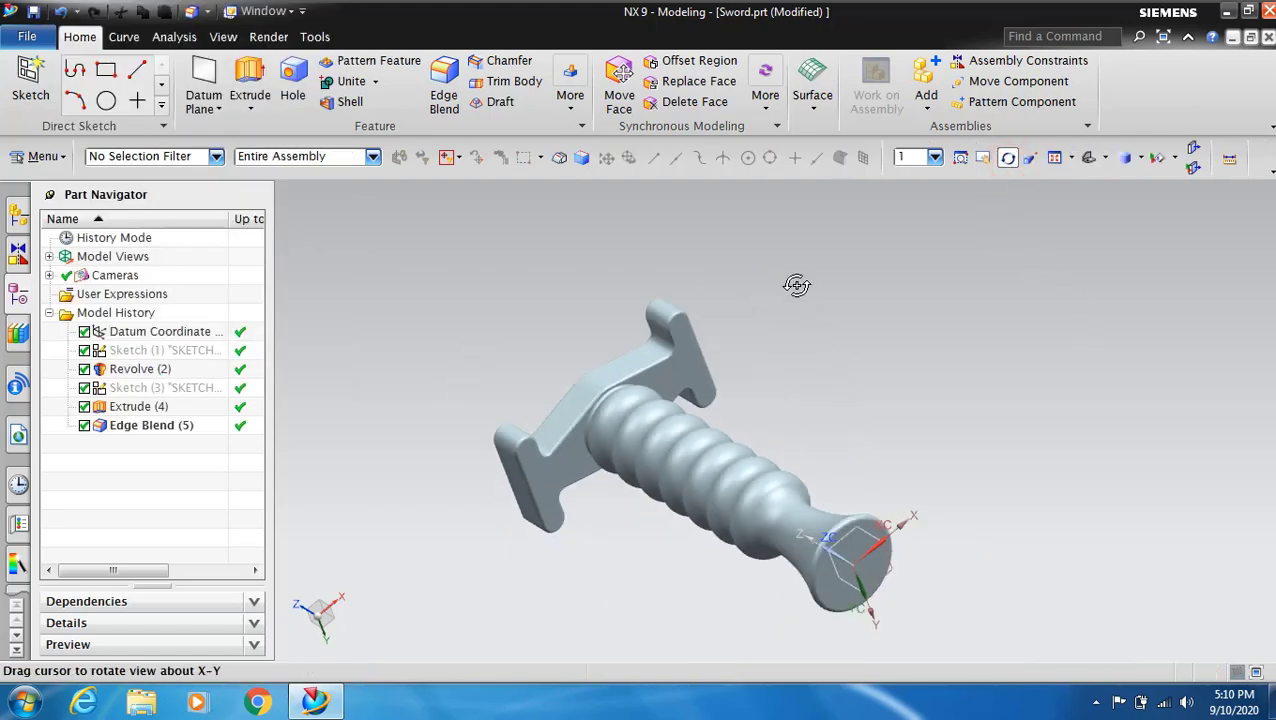
mouse_move(795, 285)
mouse_down()
mouse_move(823, 316)
mouse_move(837, 276)
mouse_move(827, 357)
mouse_move(800, 353)
mouse_move(812, 293)
mouse_move(812, 356)
mouse_move(835, 380)
mouse_up()
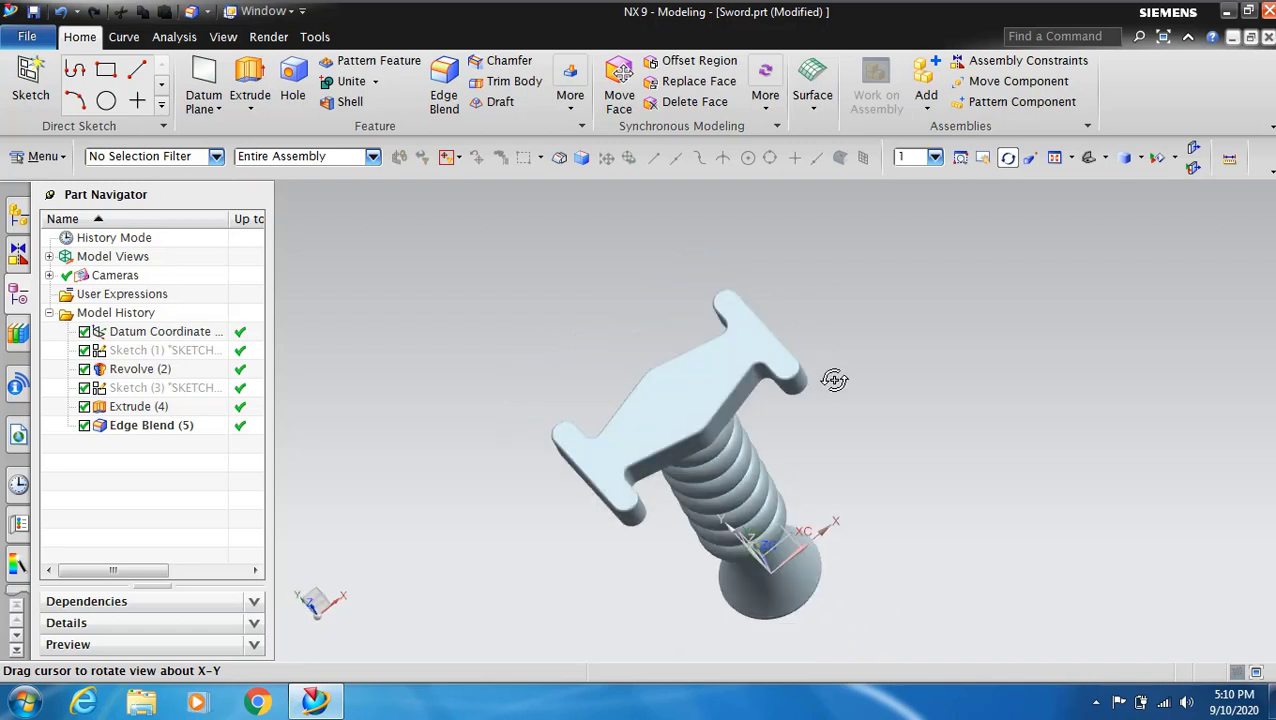
click(1010, 159)
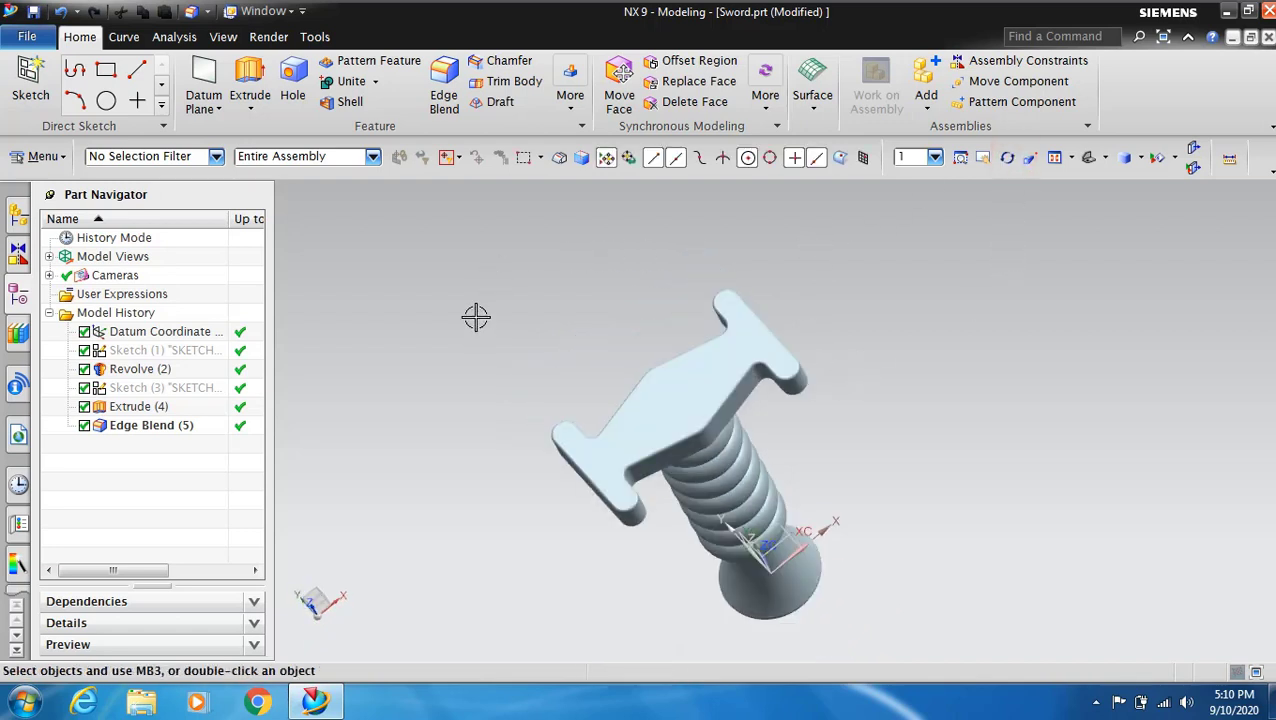
click(33, 93)
click(660, 390)
click(229, 286)
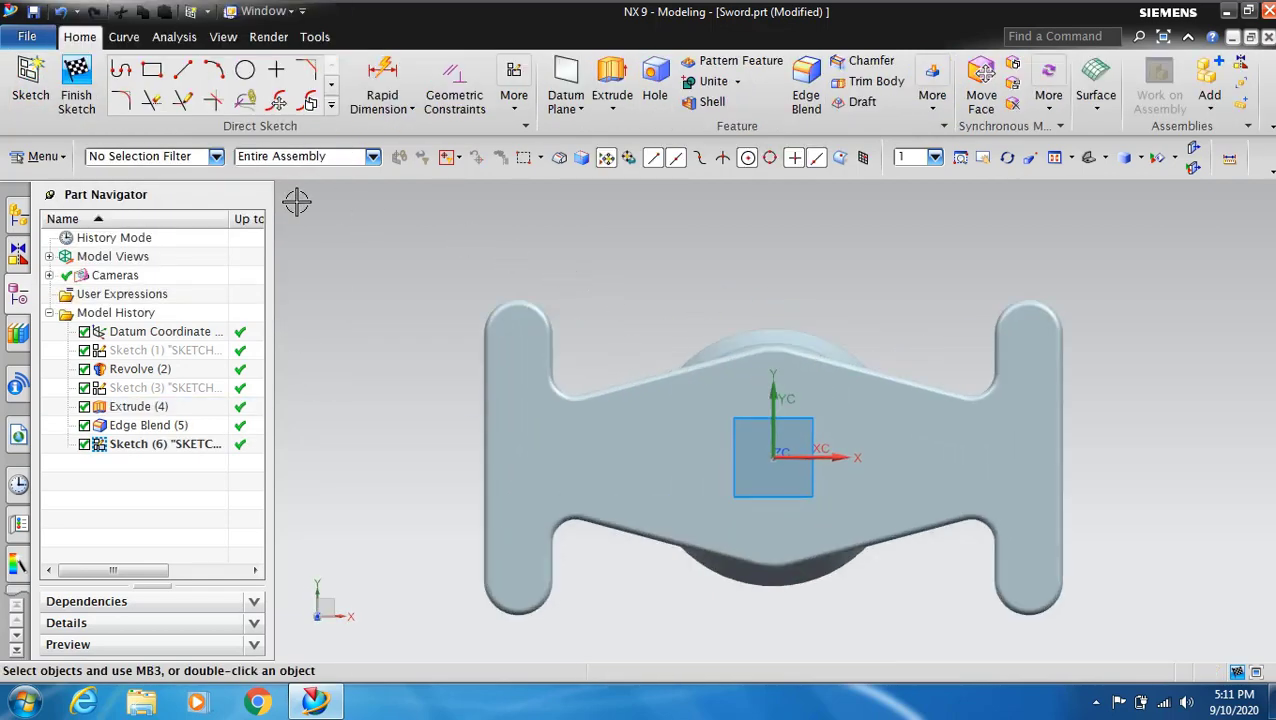
Step: Draw a 3-long vertical line and an 8-long horizontal line from the sketch origin
click(185, 69)
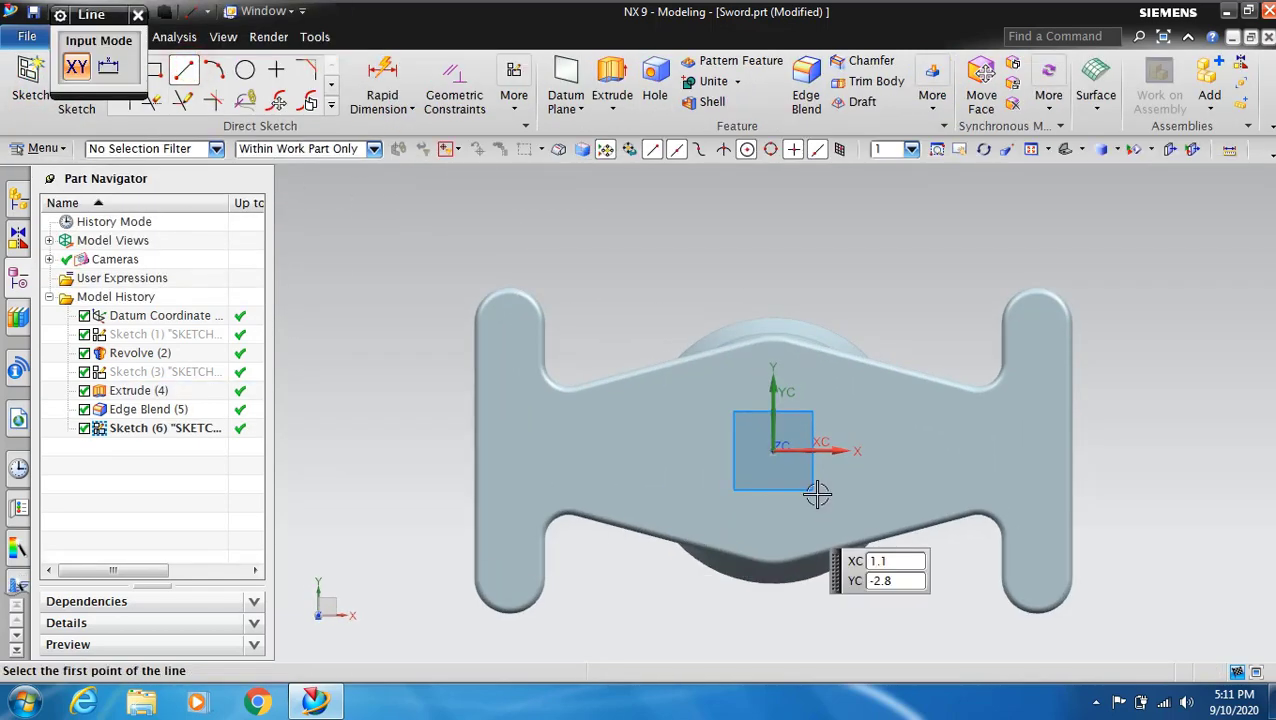
click(773, 450)
text(3)
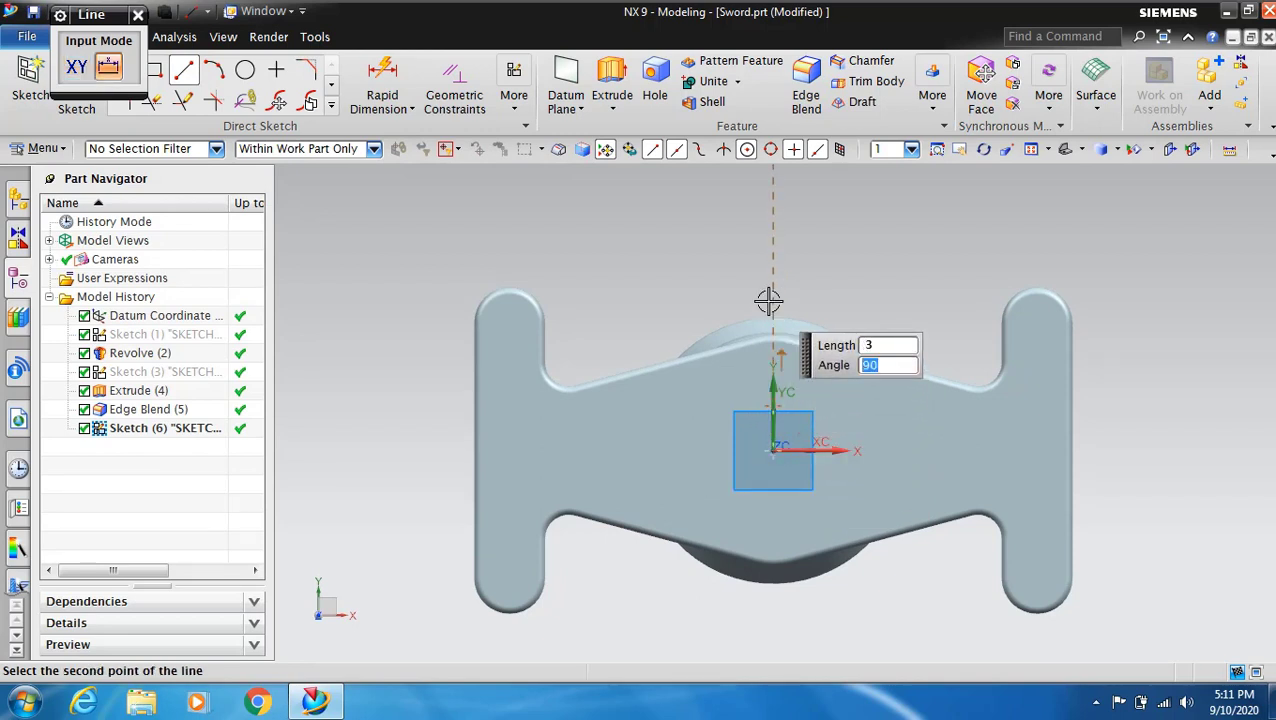
key(Return)
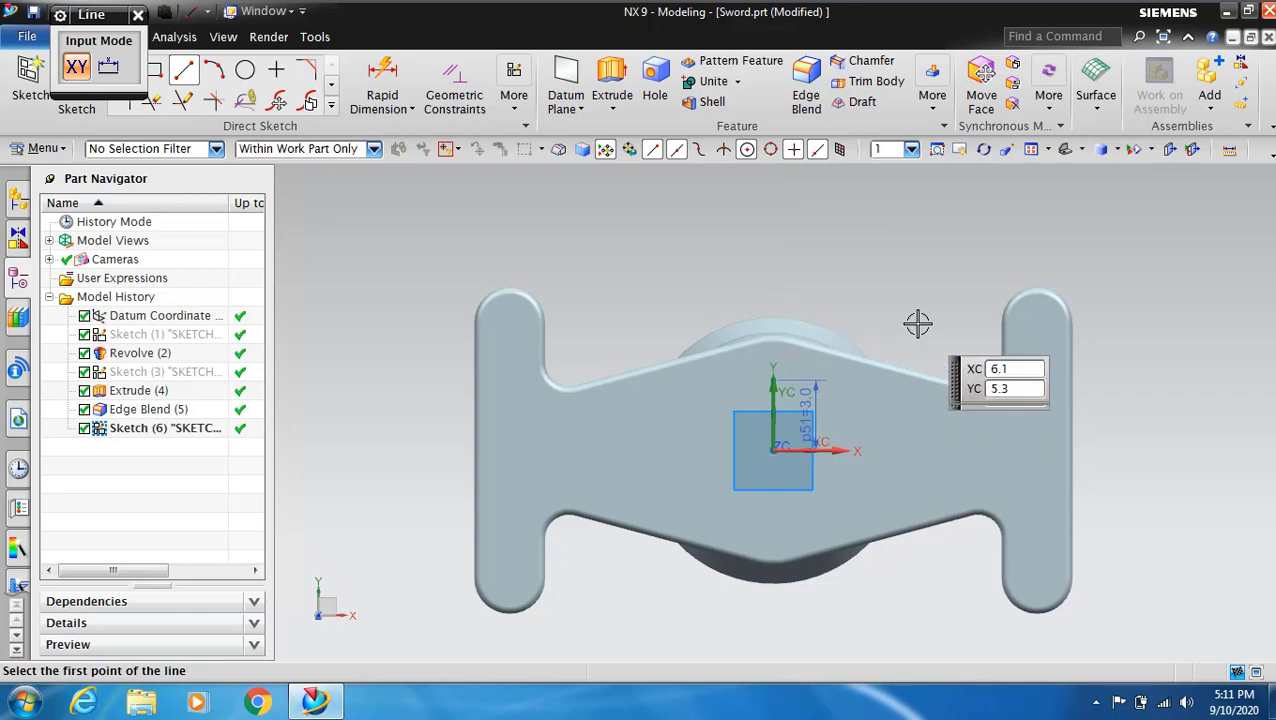
scroll(755, 393, down, 1)
scroll(755, 393, down, 2)
scroll(739, 386, up, 2)
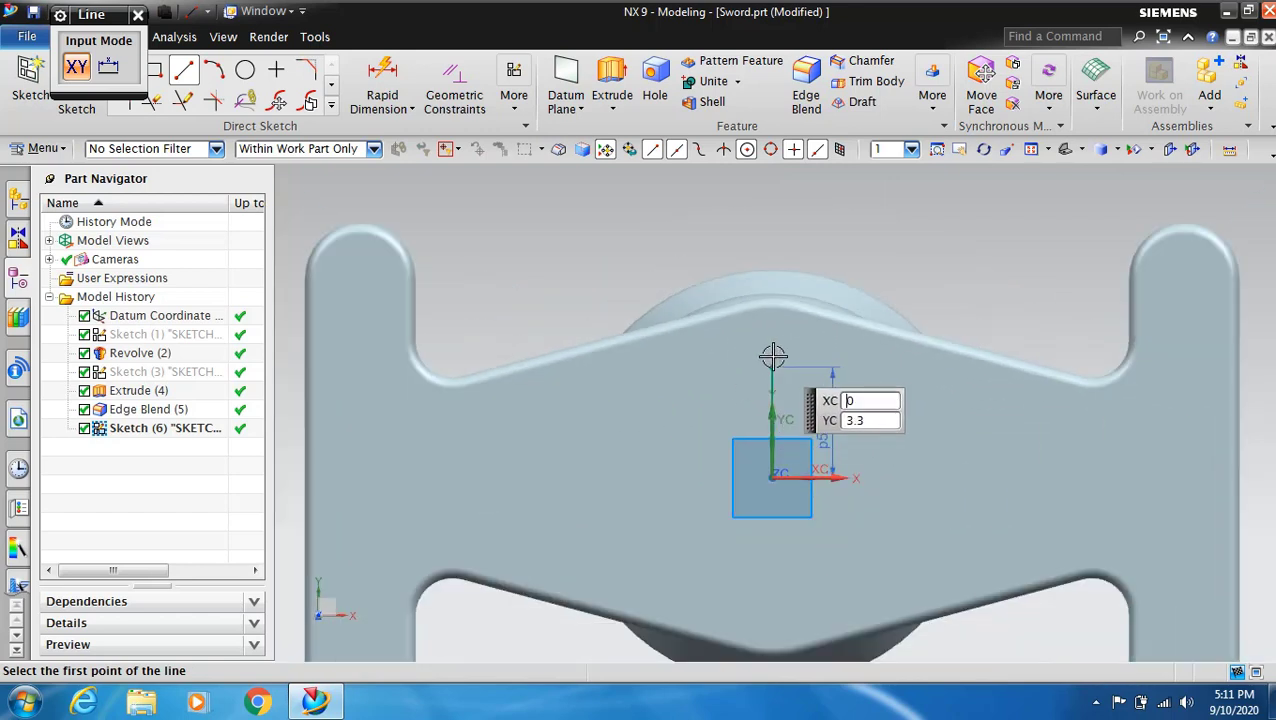
click(771, 368)
key(Escape)
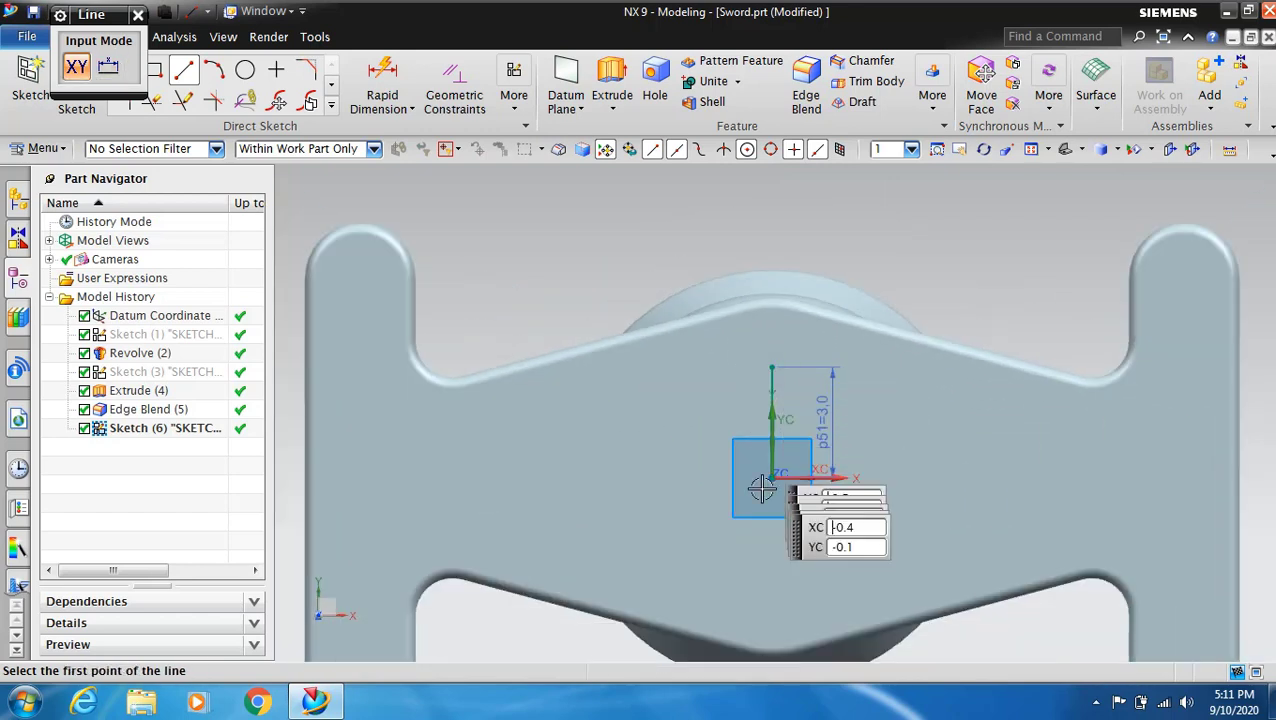
click(771, 477)
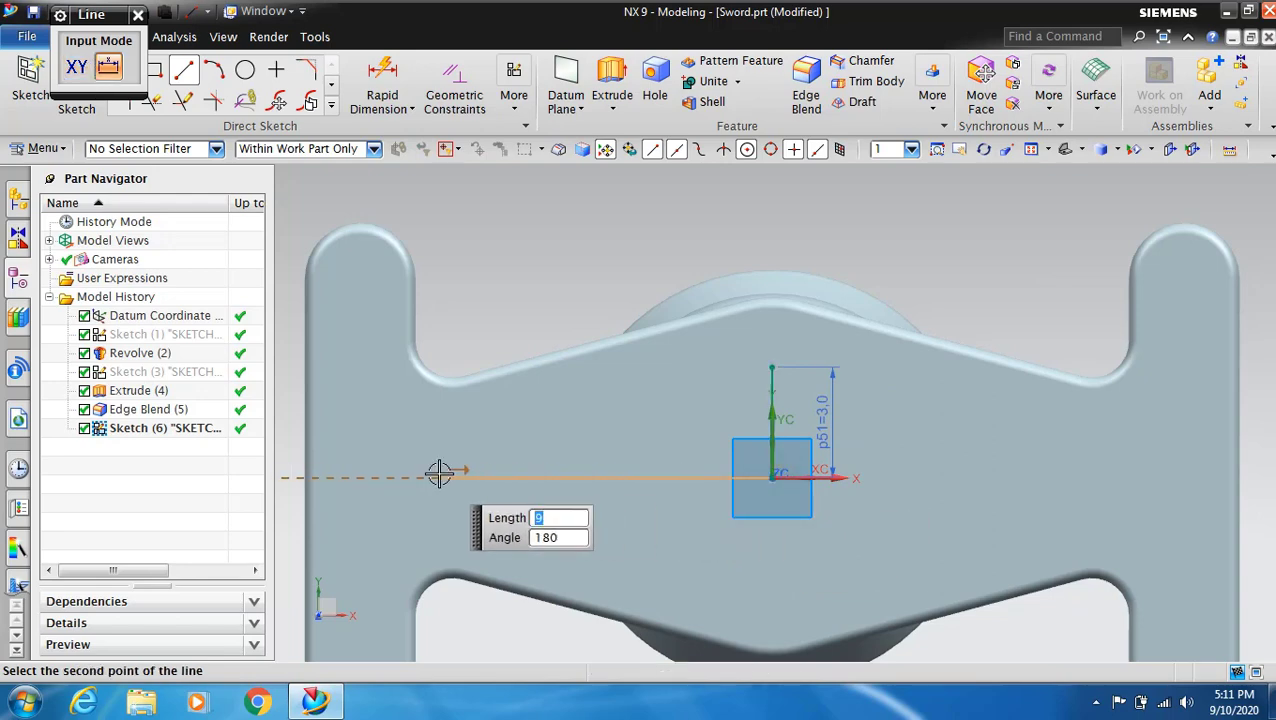
key(Return)
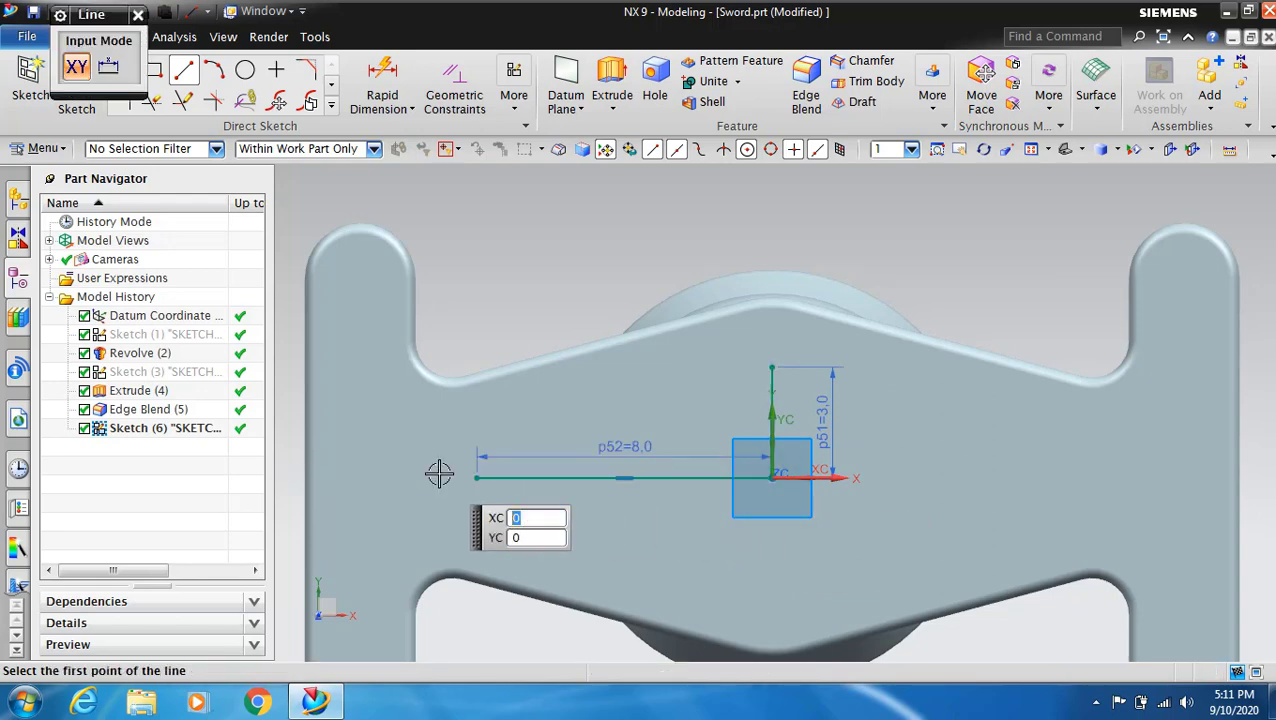
Step: Join their ends with a diagonal line and convert the vertical and horizontal lines to reference
click(771, 368)
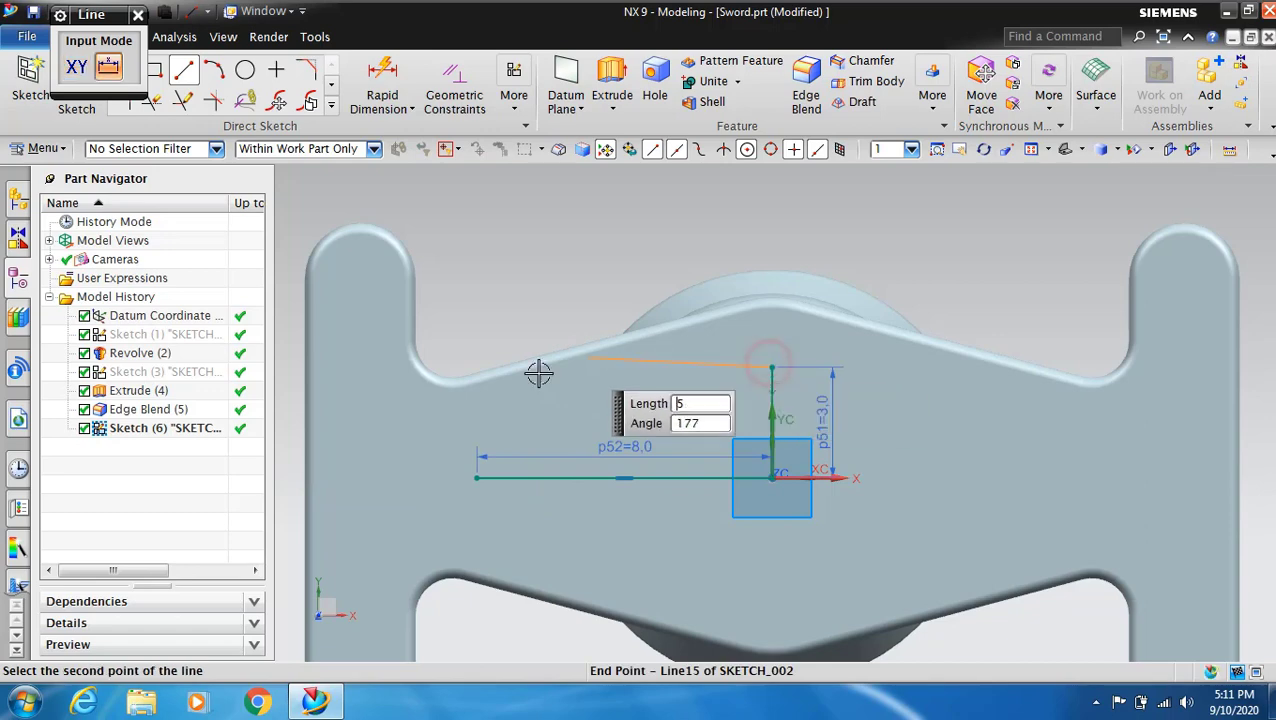
click(476, 477)
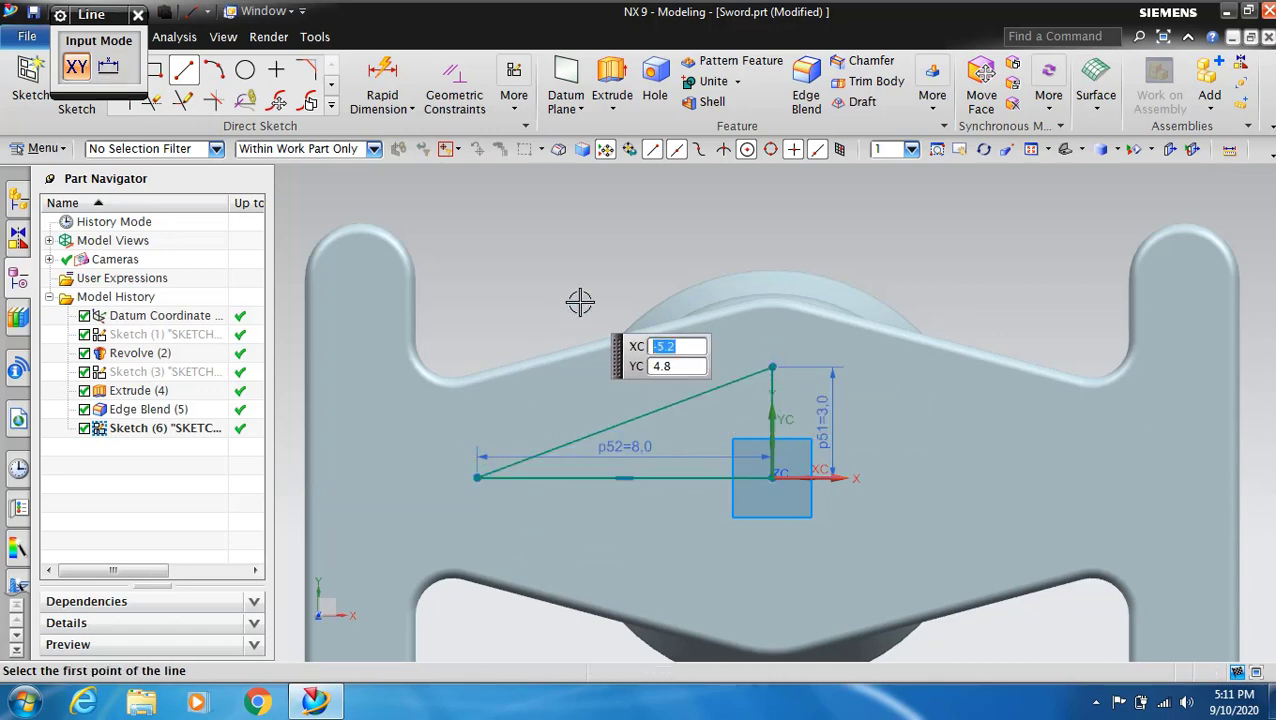
key(Escape)
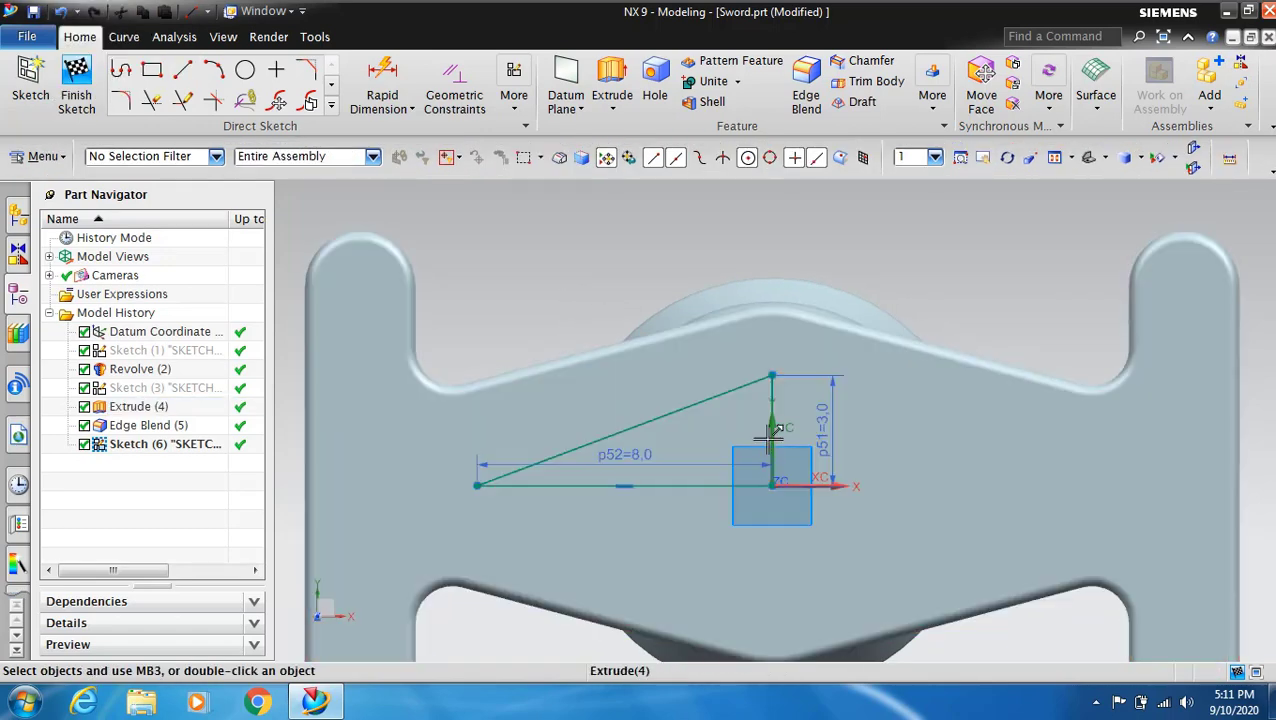
right_click(771, 428)
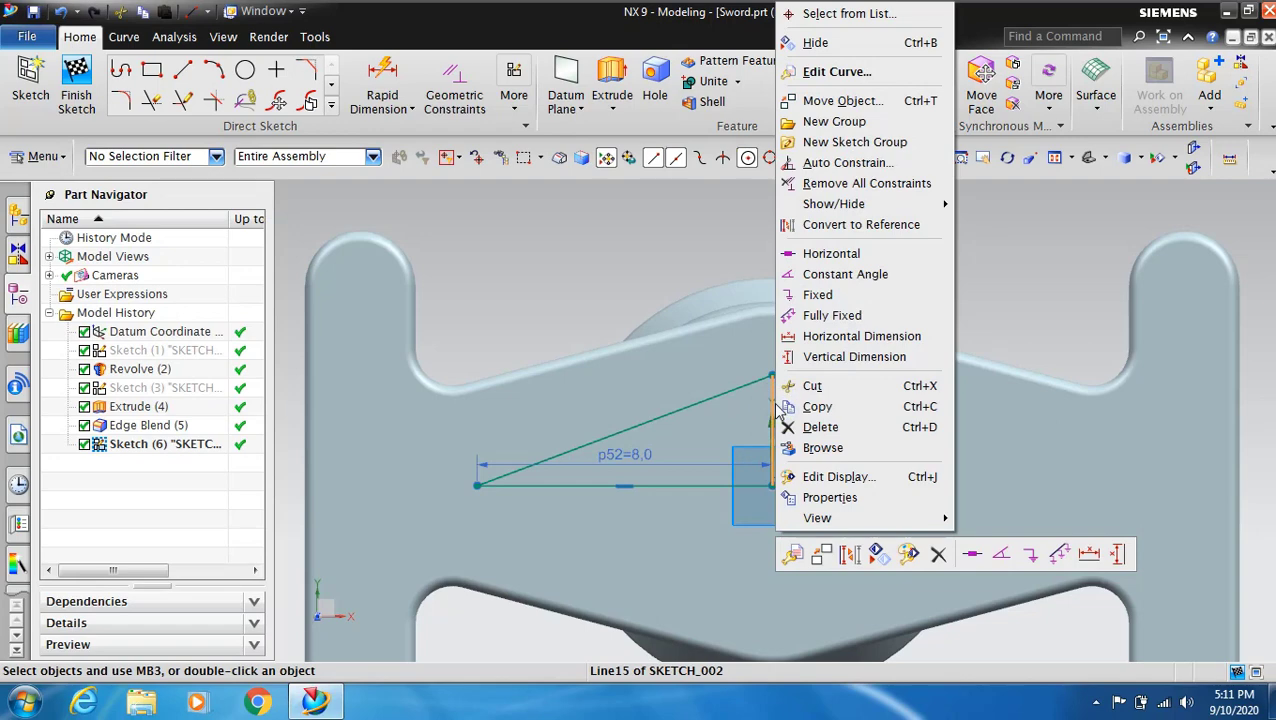
click(848, 556)
right_click(584, 484)
click(652, 550)
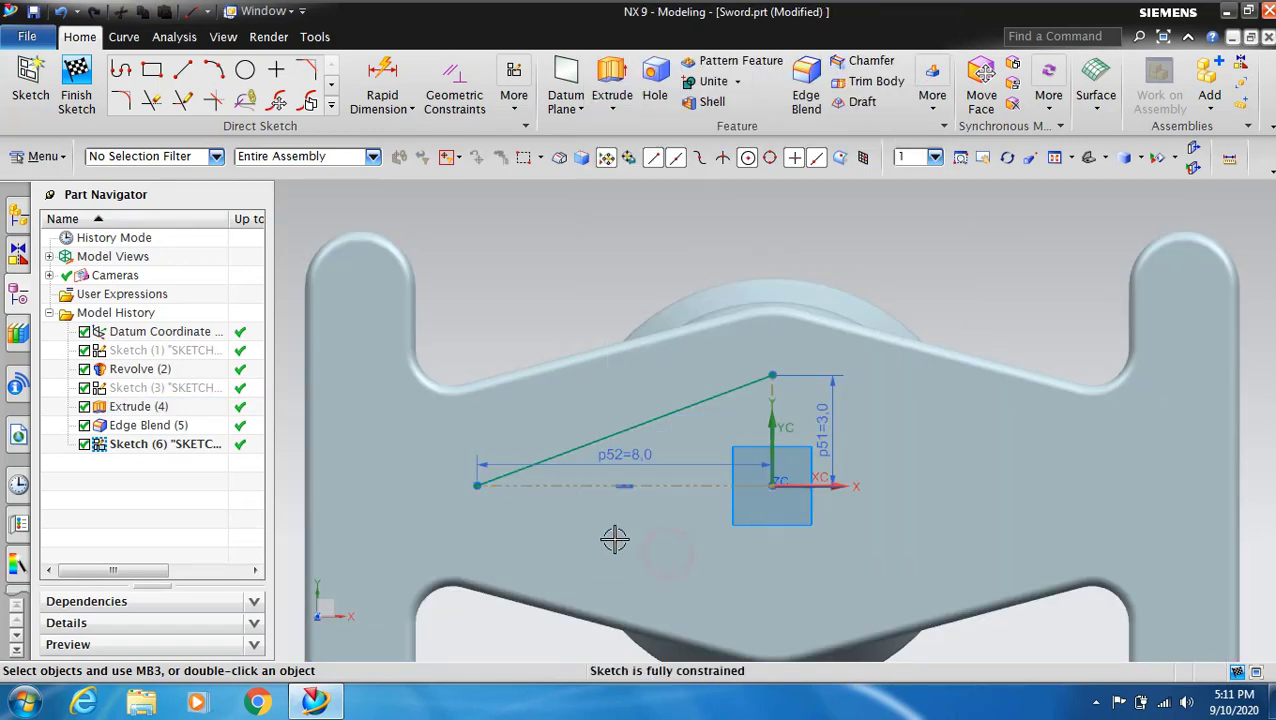
scroll(752, 428, up, 3)
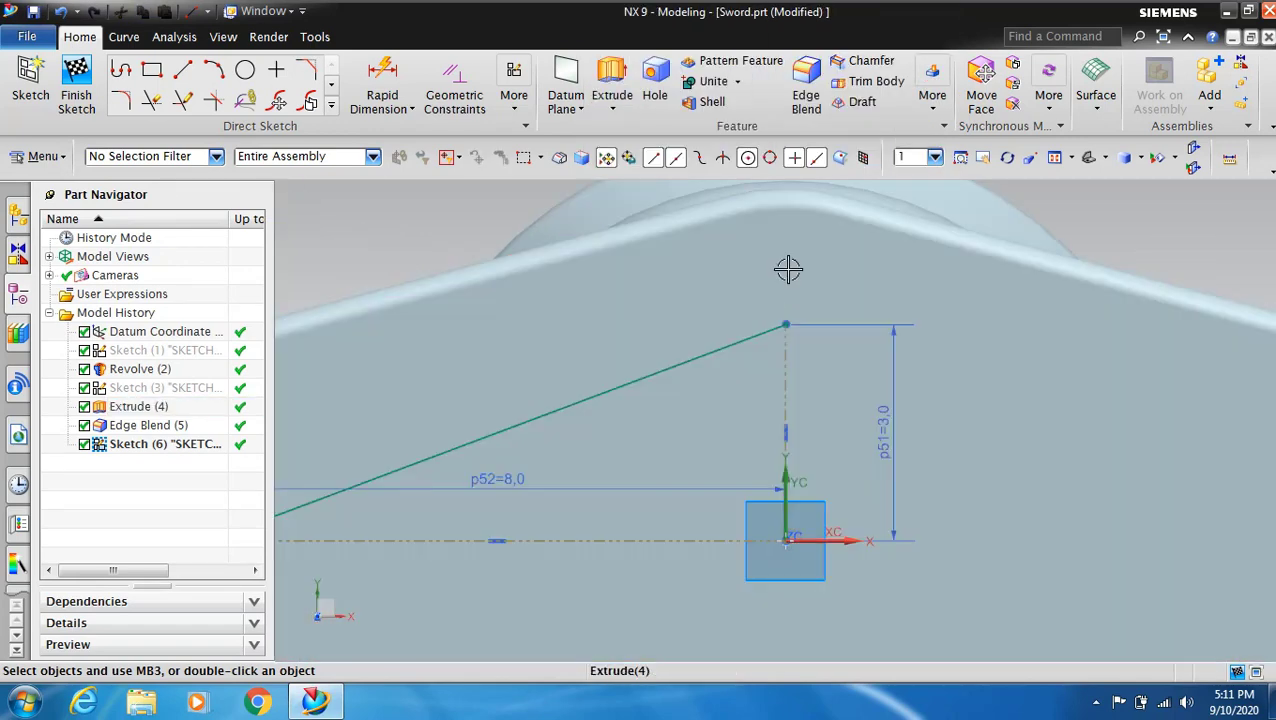
Step: Place a sketch point at X 0, Y 2.5, Z 0 using the Point dialog
click(279, 70)
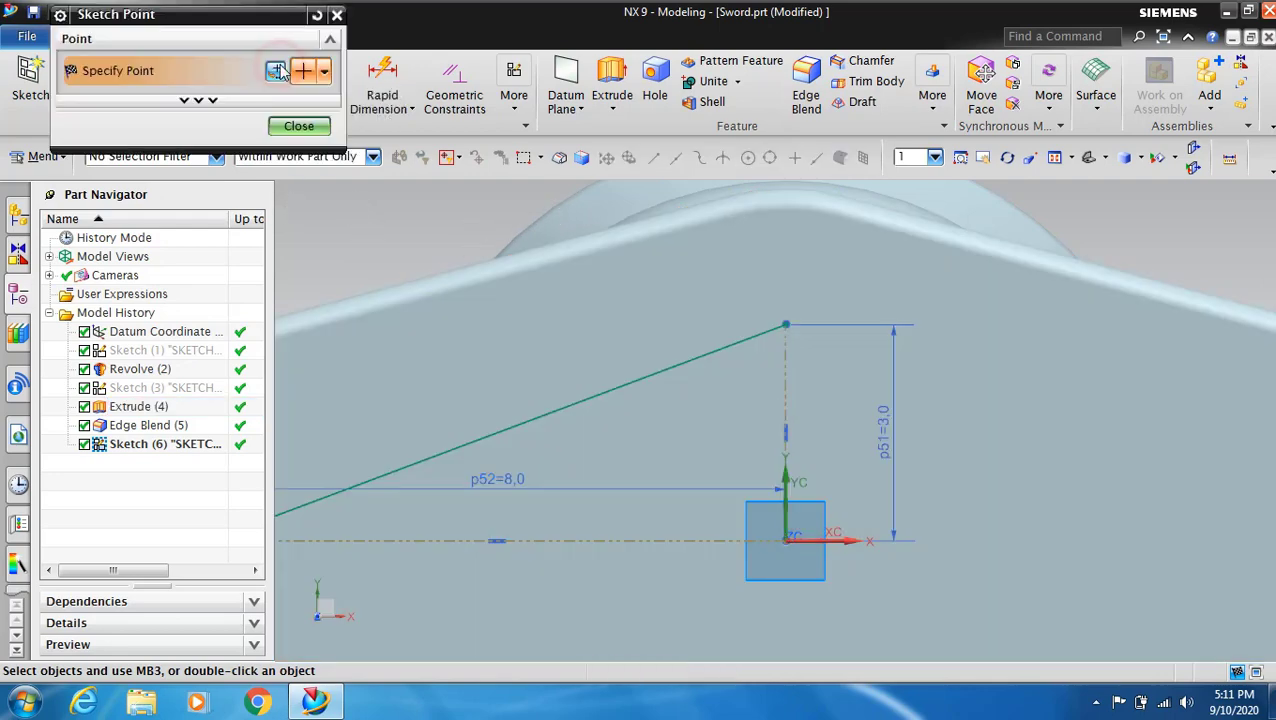
click(325, 72)
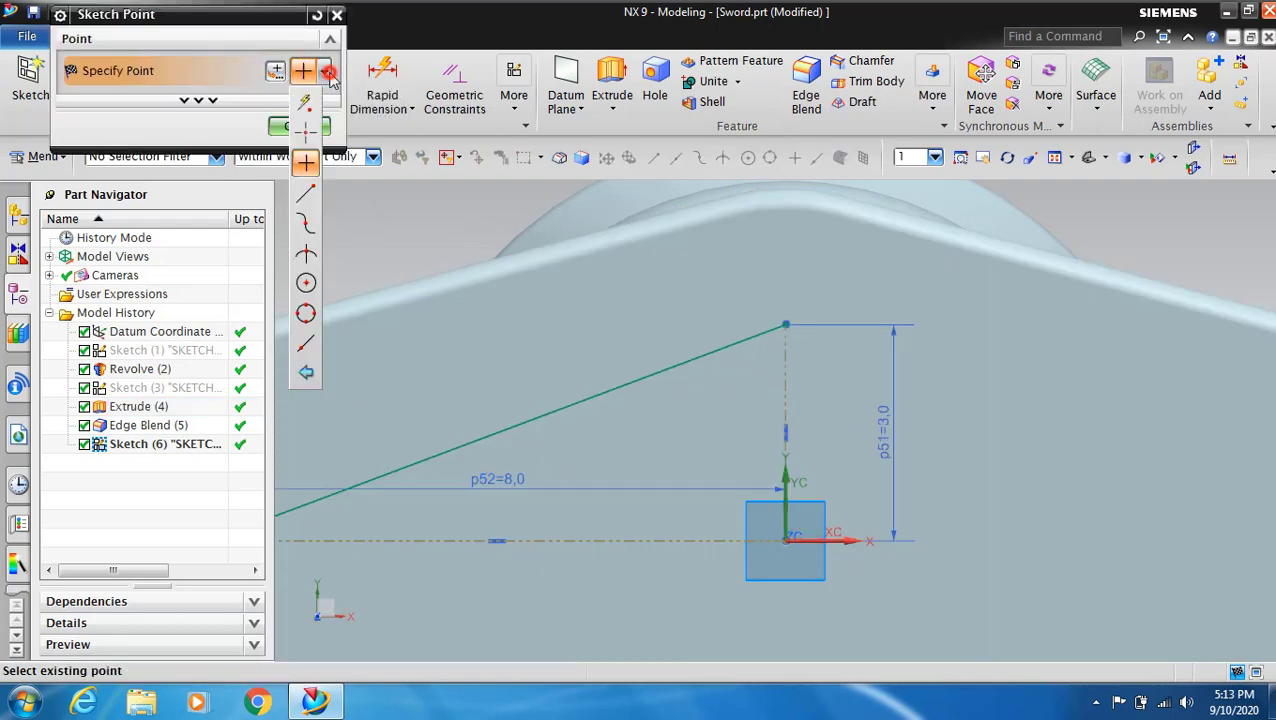
click(306, 104)
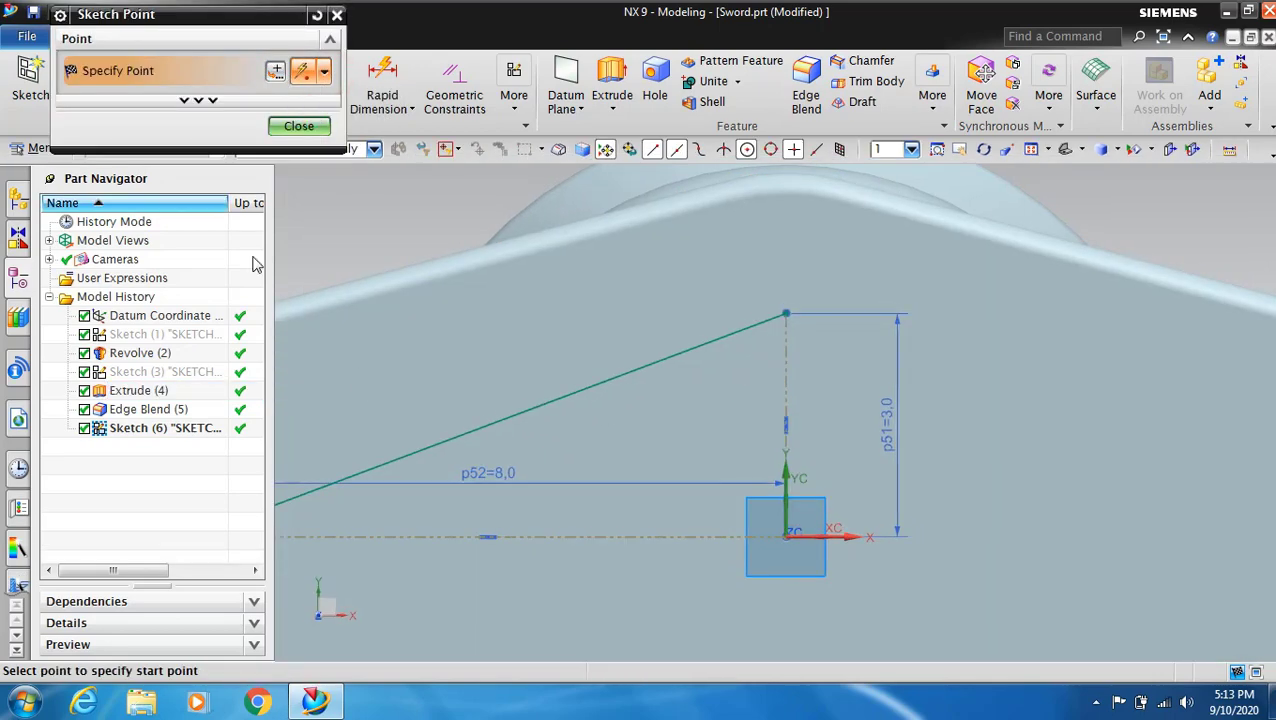
click(276, 72)
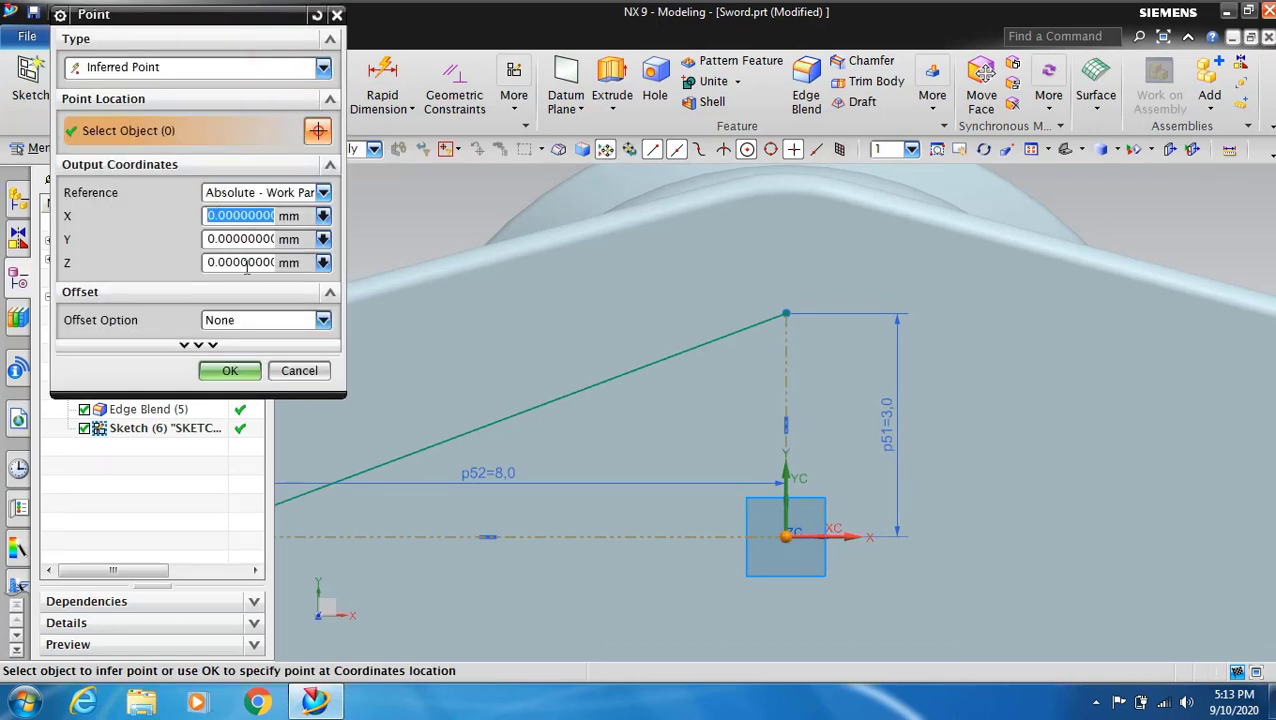
click(226, 238)
text(2.5)
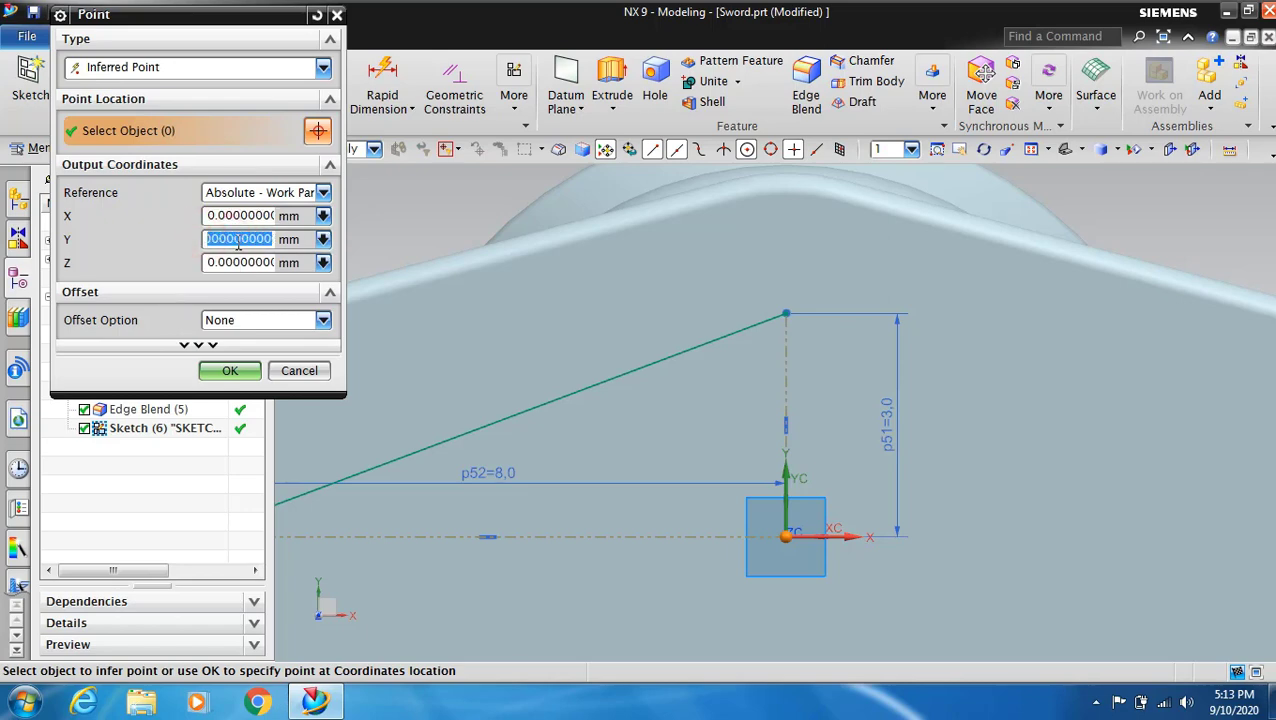
click(229, 372)
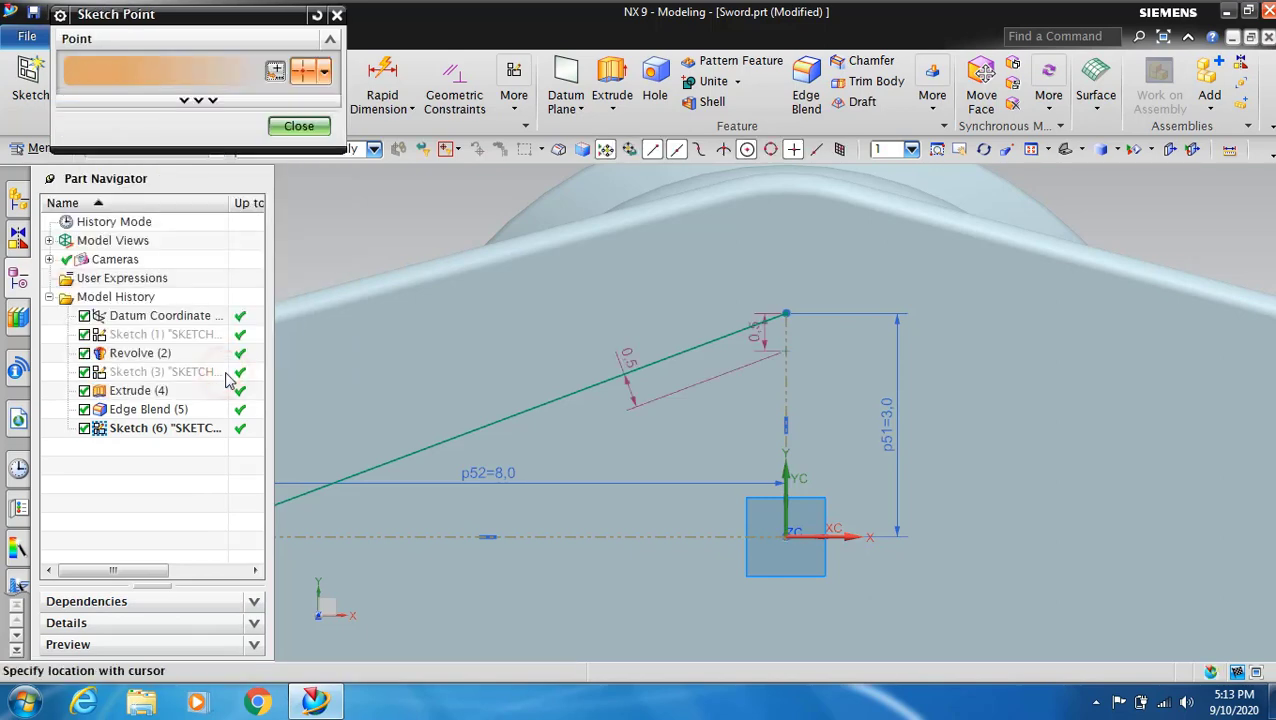
click(299, 127)
scroll(815, 375, up, 4)
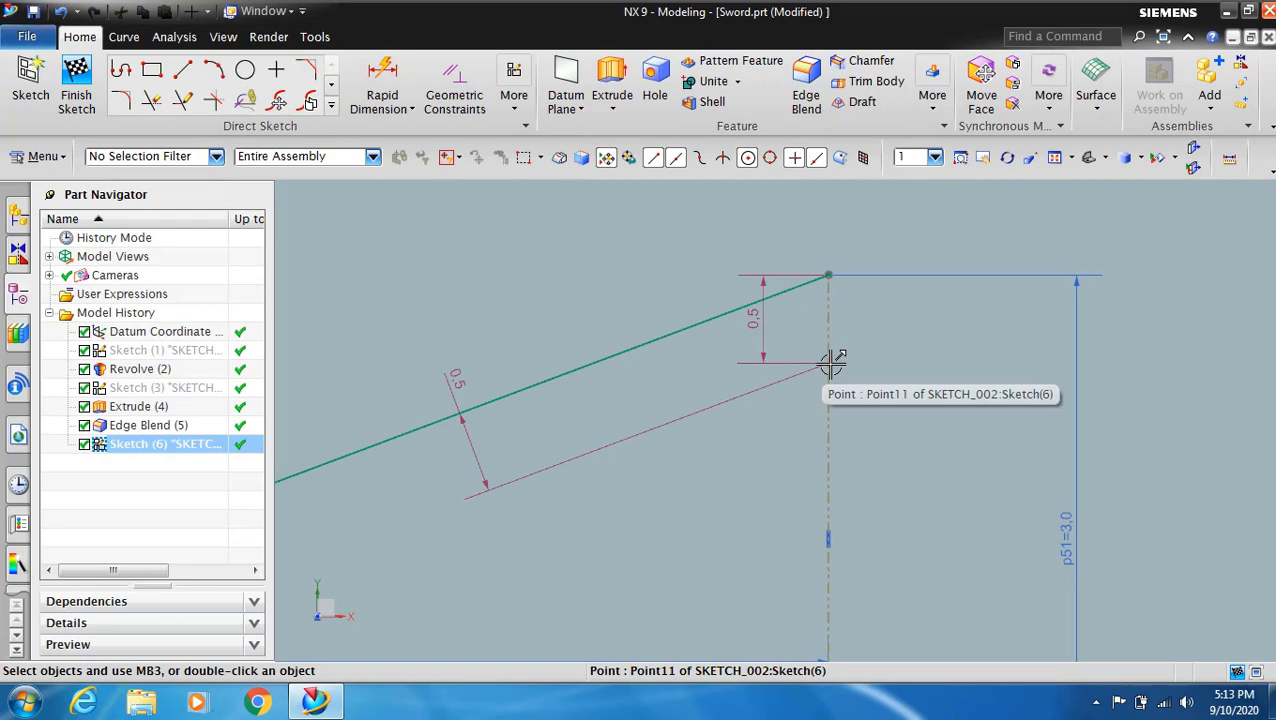
right_click(831, 364)
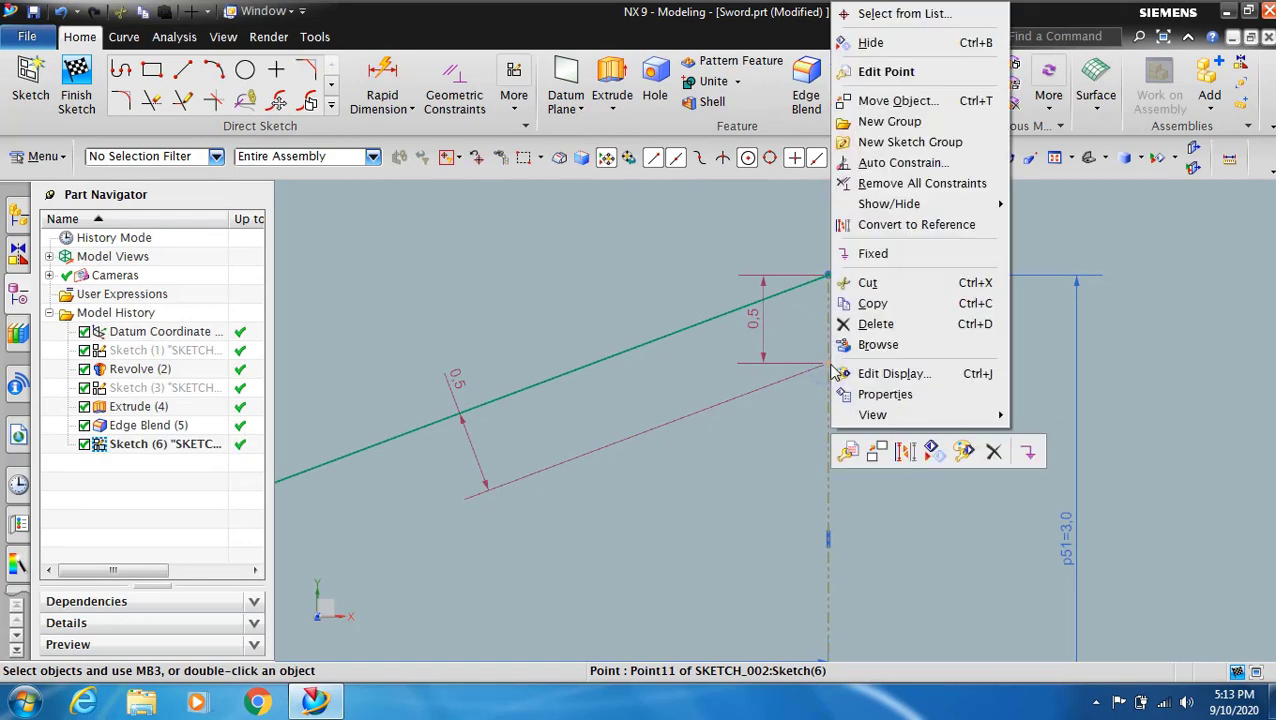
click(906, 452)
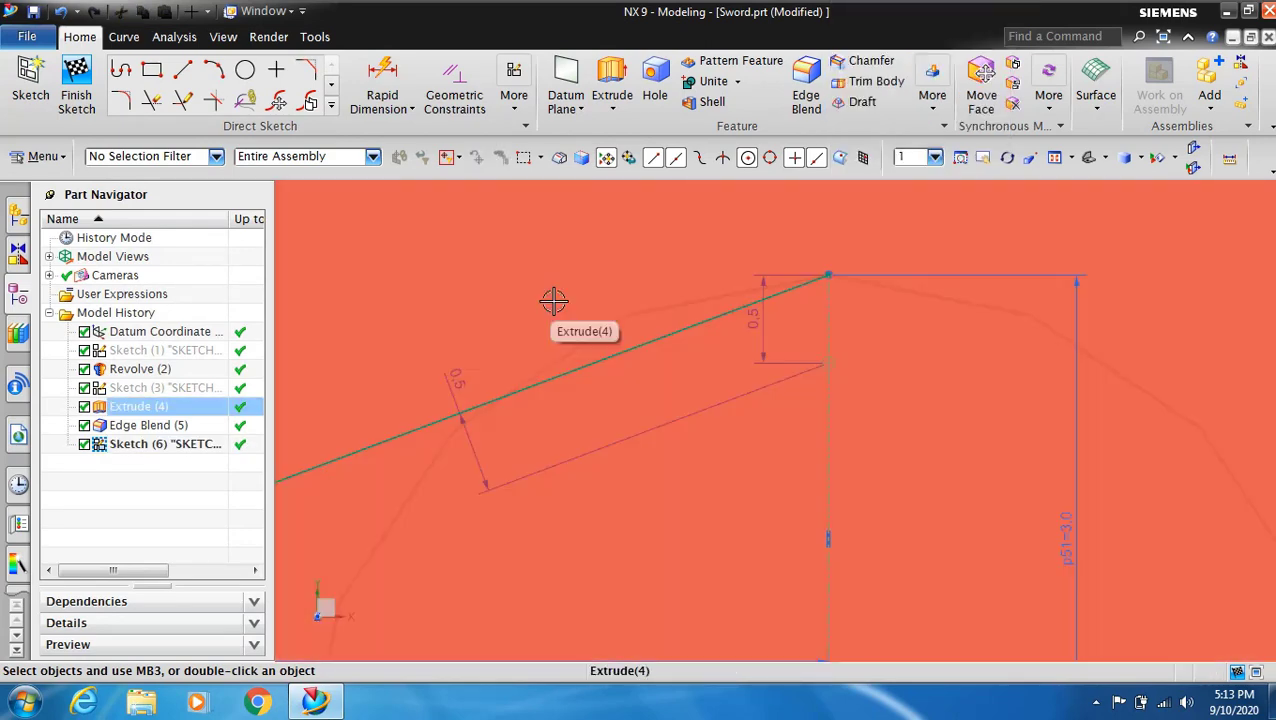
scroll(670, 395, down, 3)
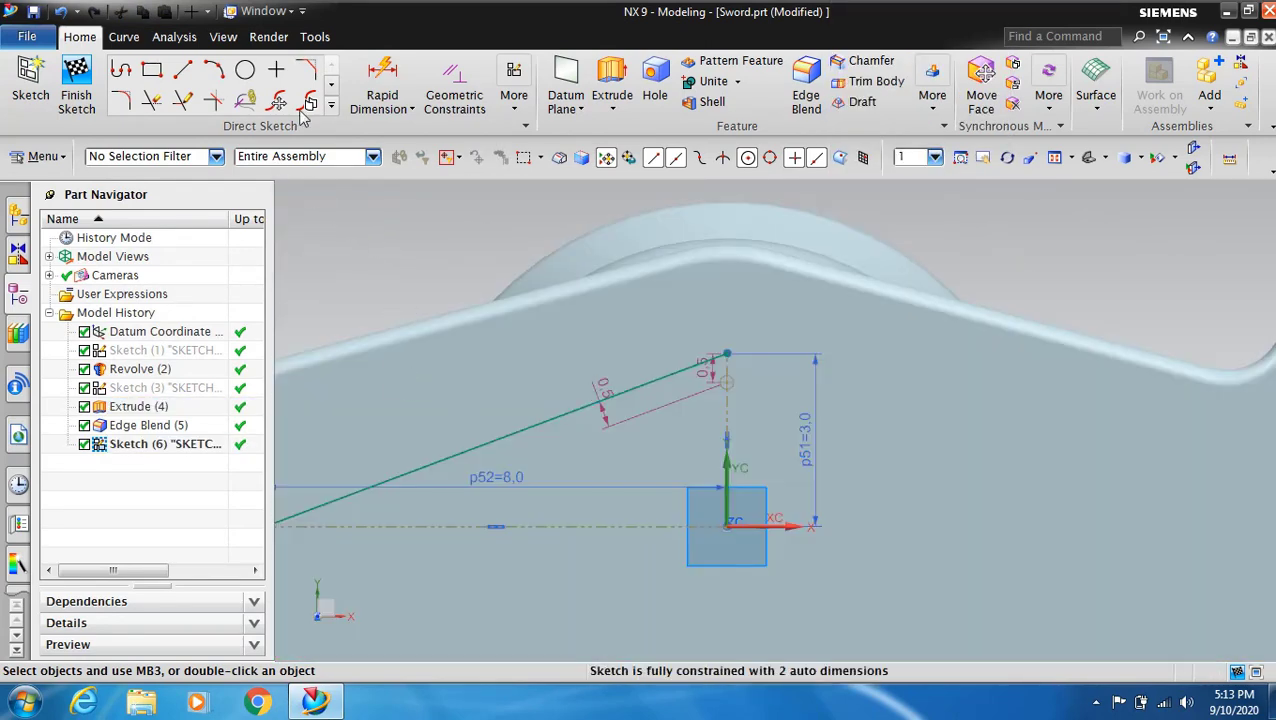
Step: Mirror the sloped left edge line across the vertical axis to create the right edge
click(333, 92)
click(153, 104)
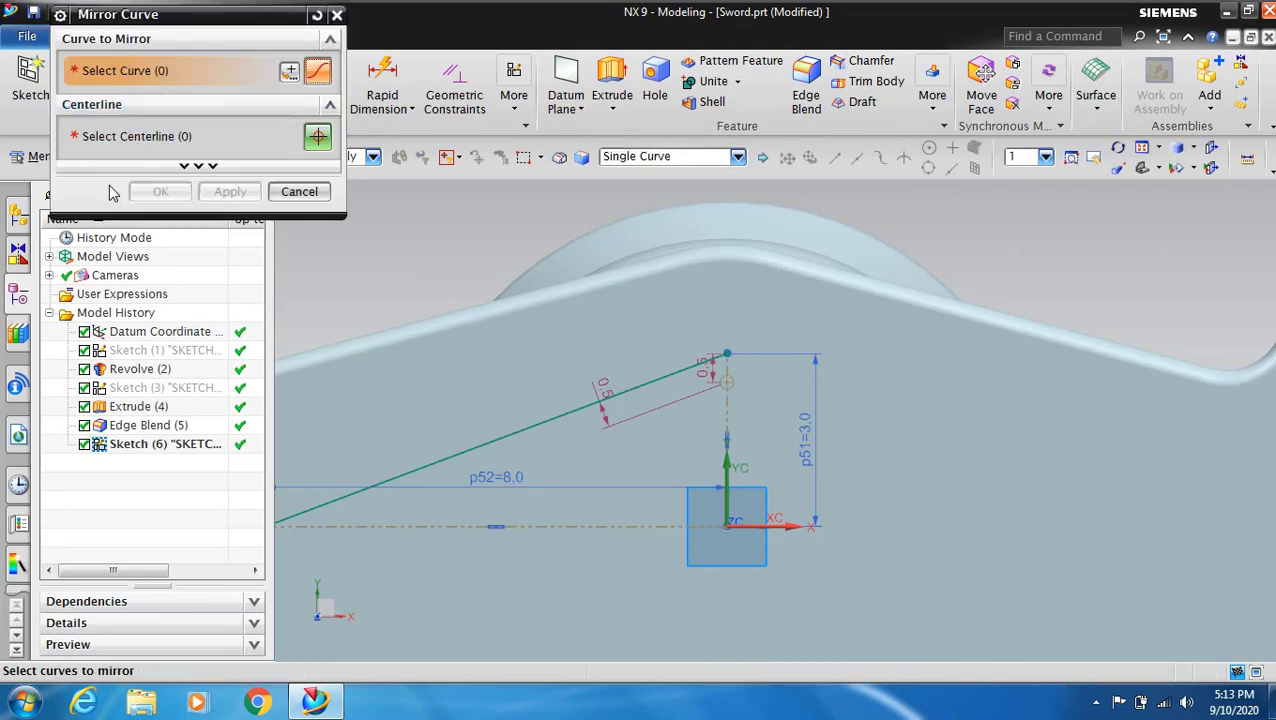
click(518, 428)
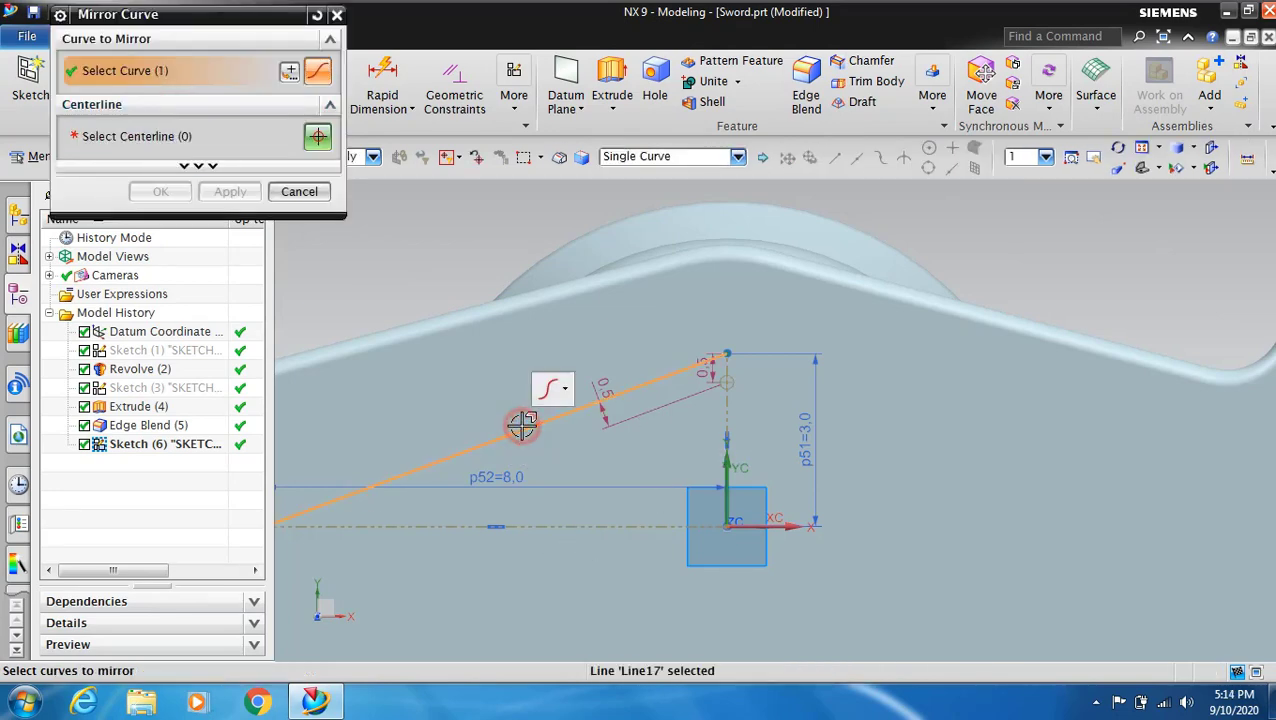
click(177, 134)
click(727, 402)
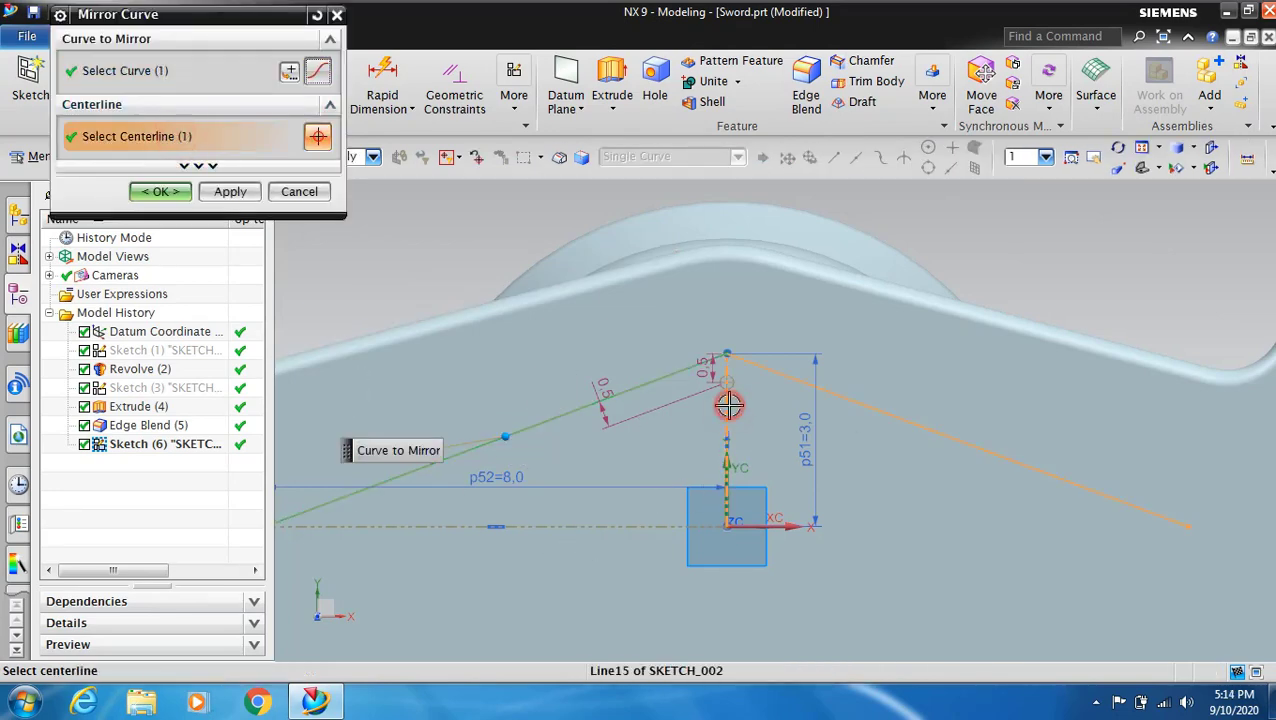
click(160, 191)
Step: Draw two 0.9-long lines from the Y 2.5 point up to the left and right edges
scroll(666, 347, up, 3)
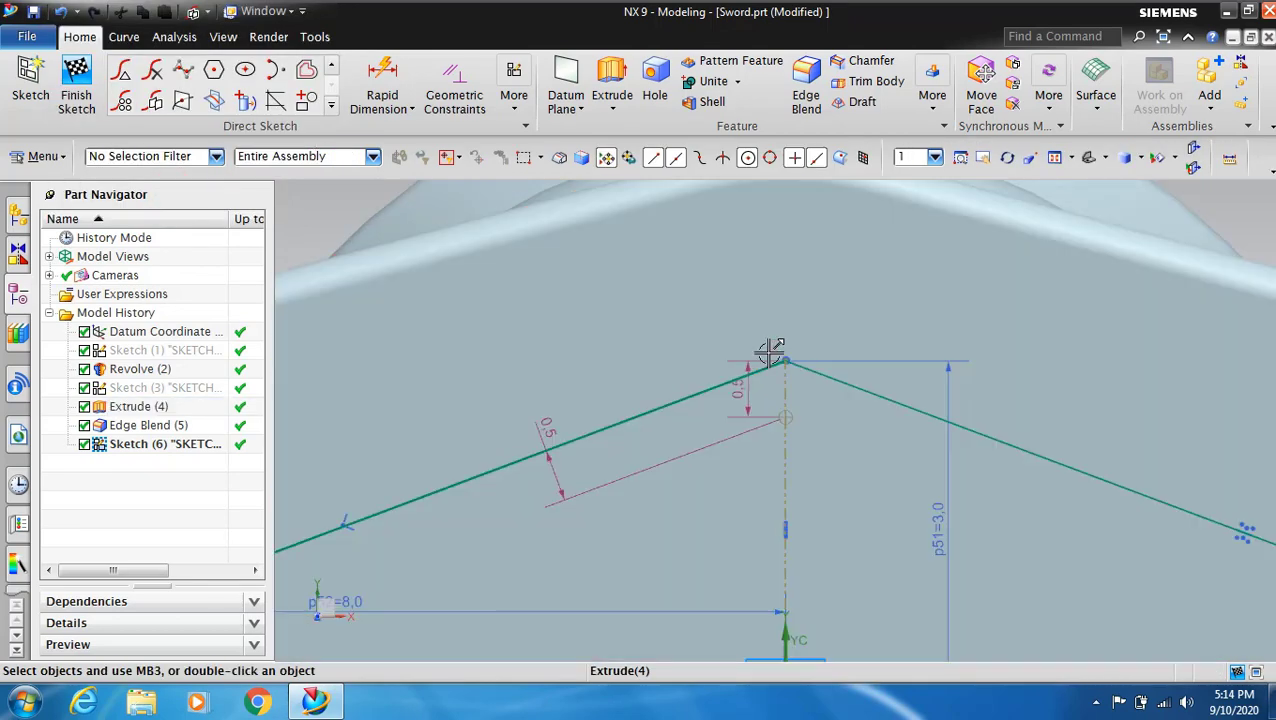
scroll(766, 340, up, 2)
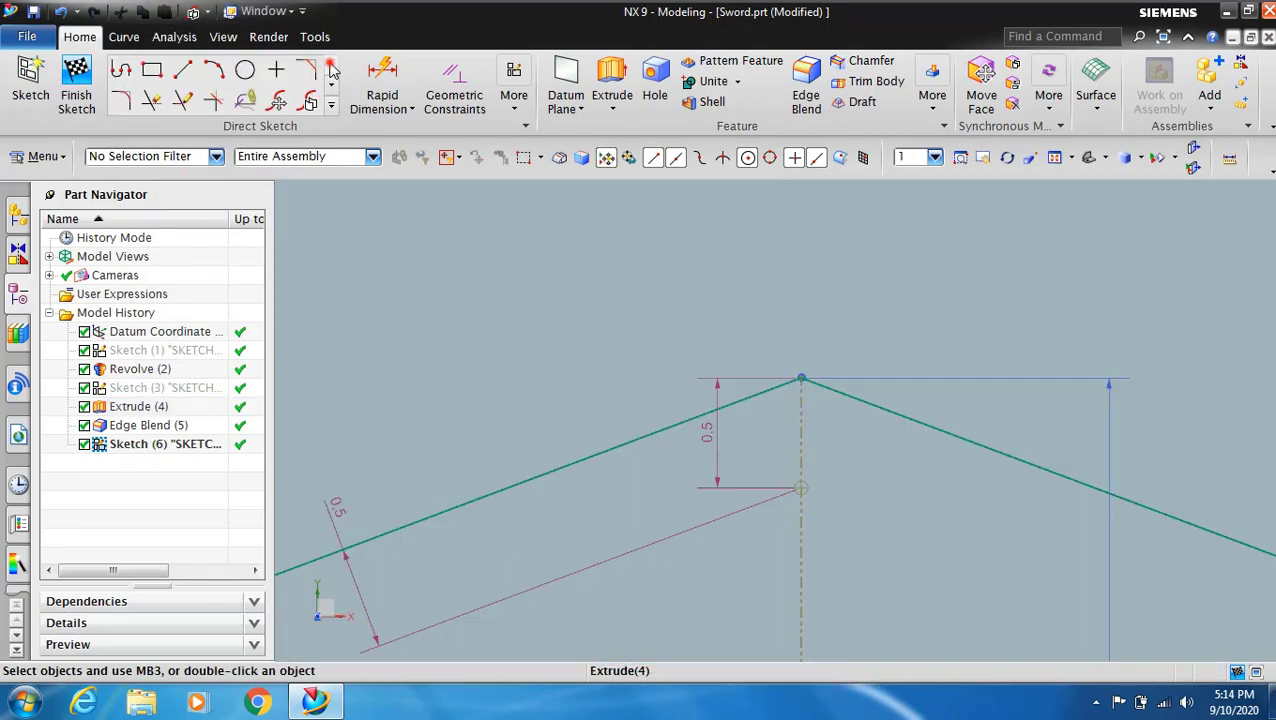
click(185, 75)
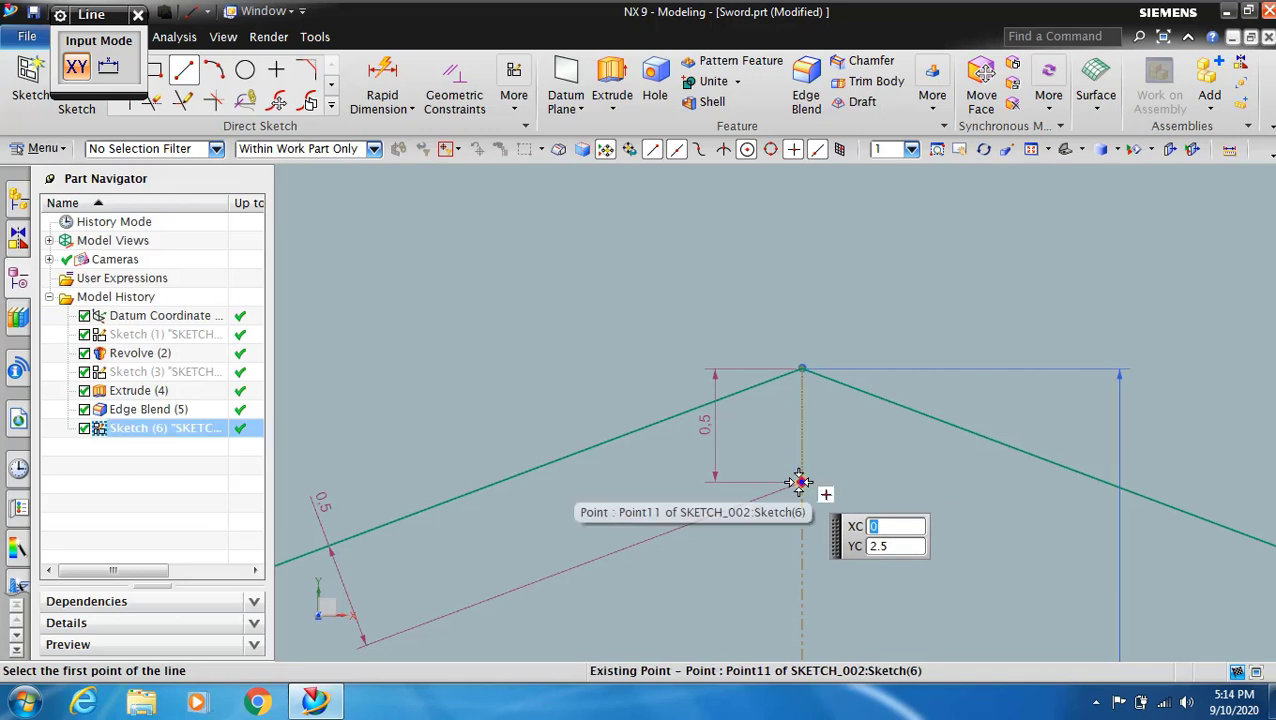
click(801, 482)
click(885, 491)
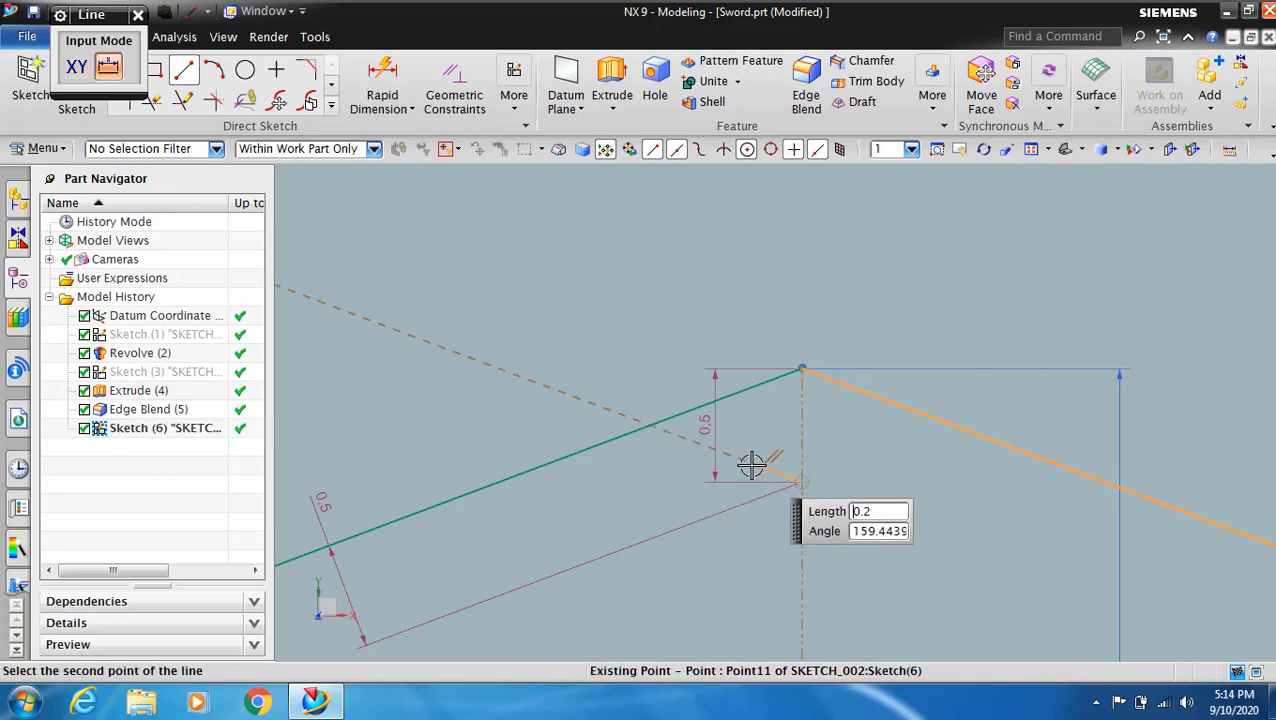
shift+middle_drag(749, 462, 655, 402)
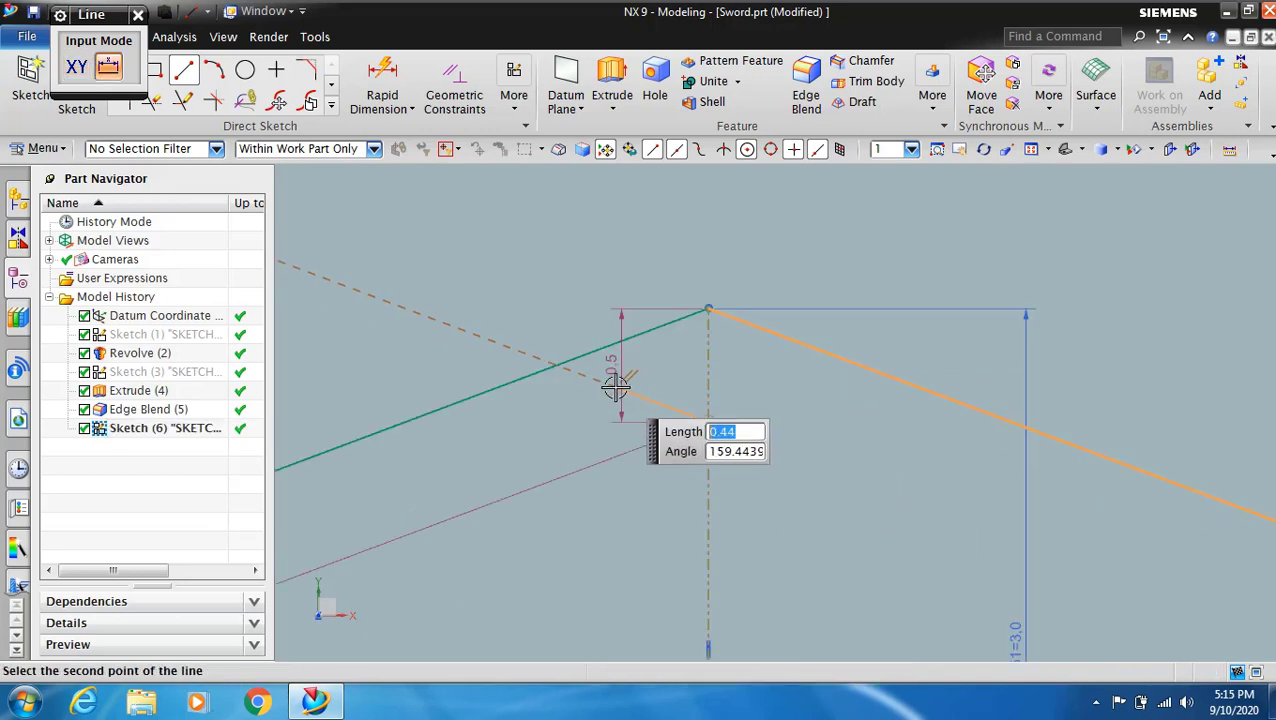
click(515, 350)
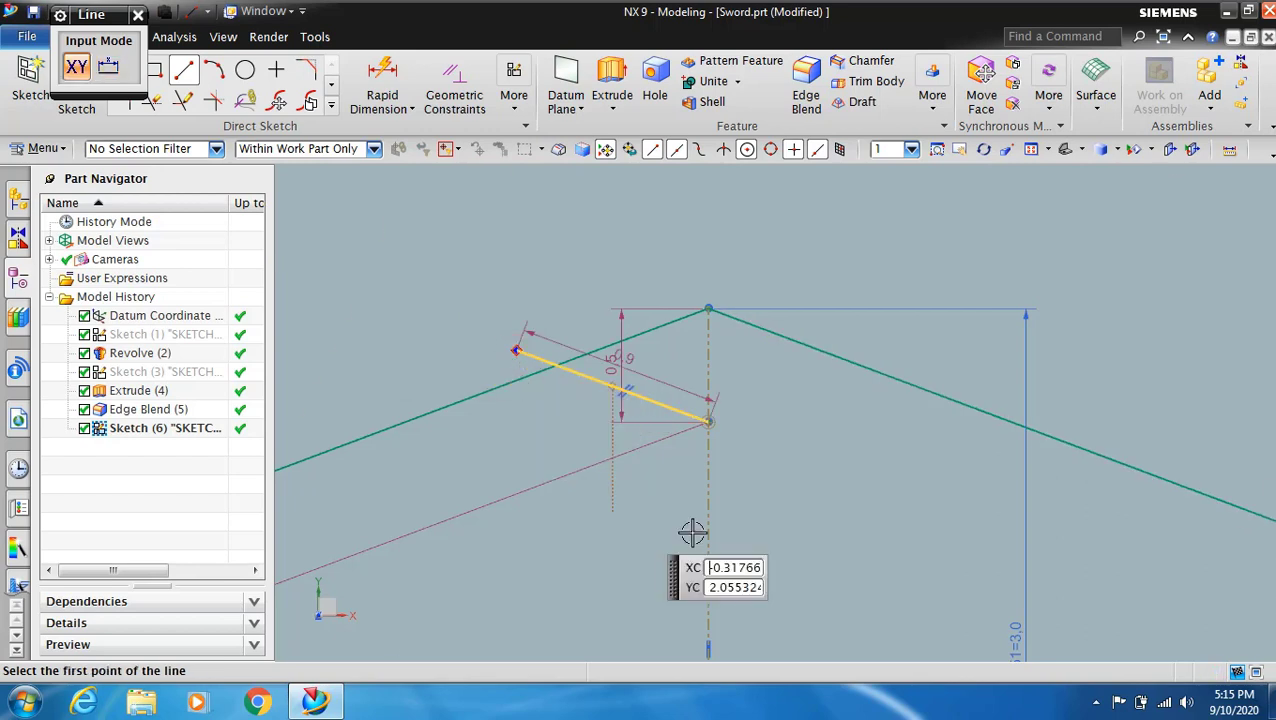
click(708, 421)
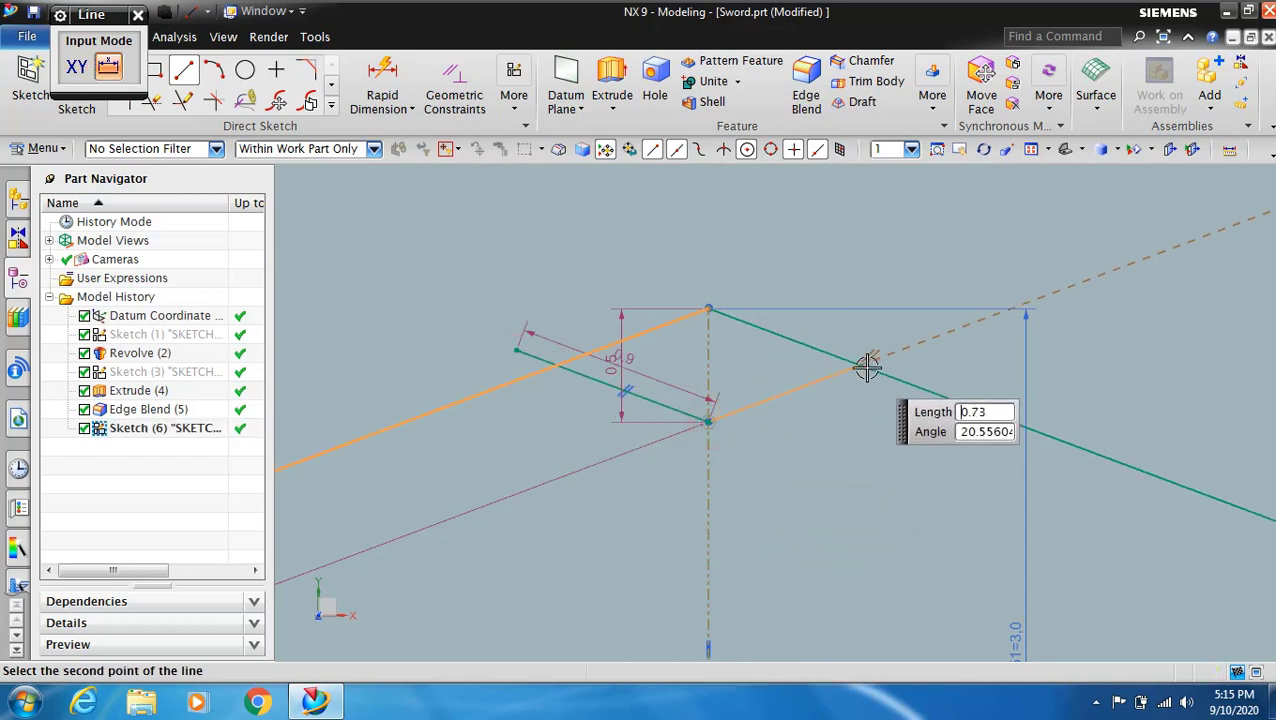
click(907, 355)
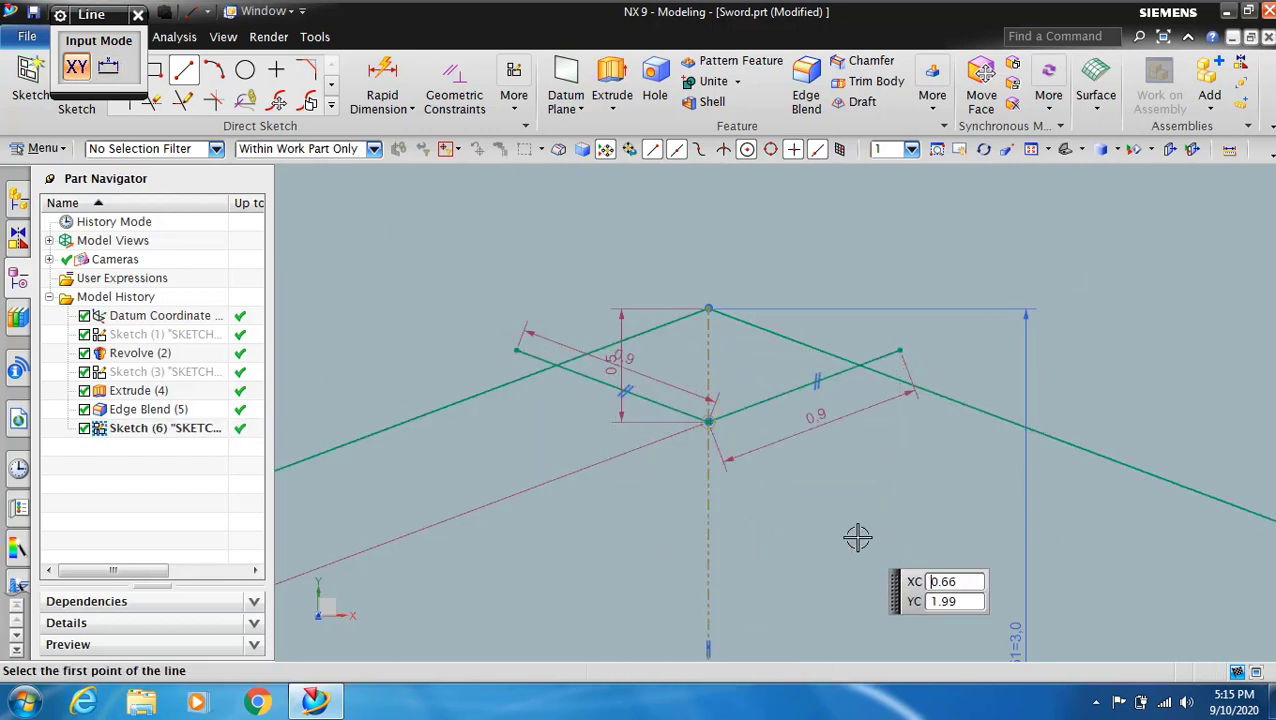
key(Escape)
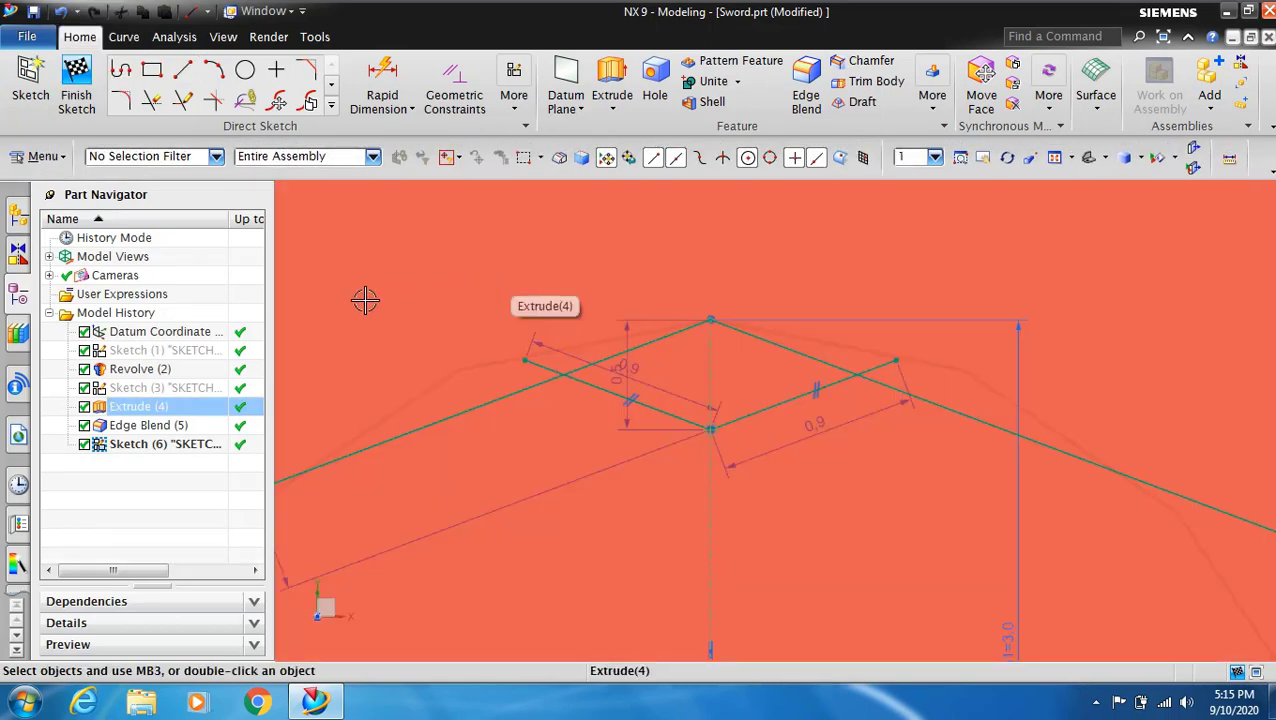
Step: Quick Trim the peak's left and right parts and the leftover stub into a V notch
click(151, 100)
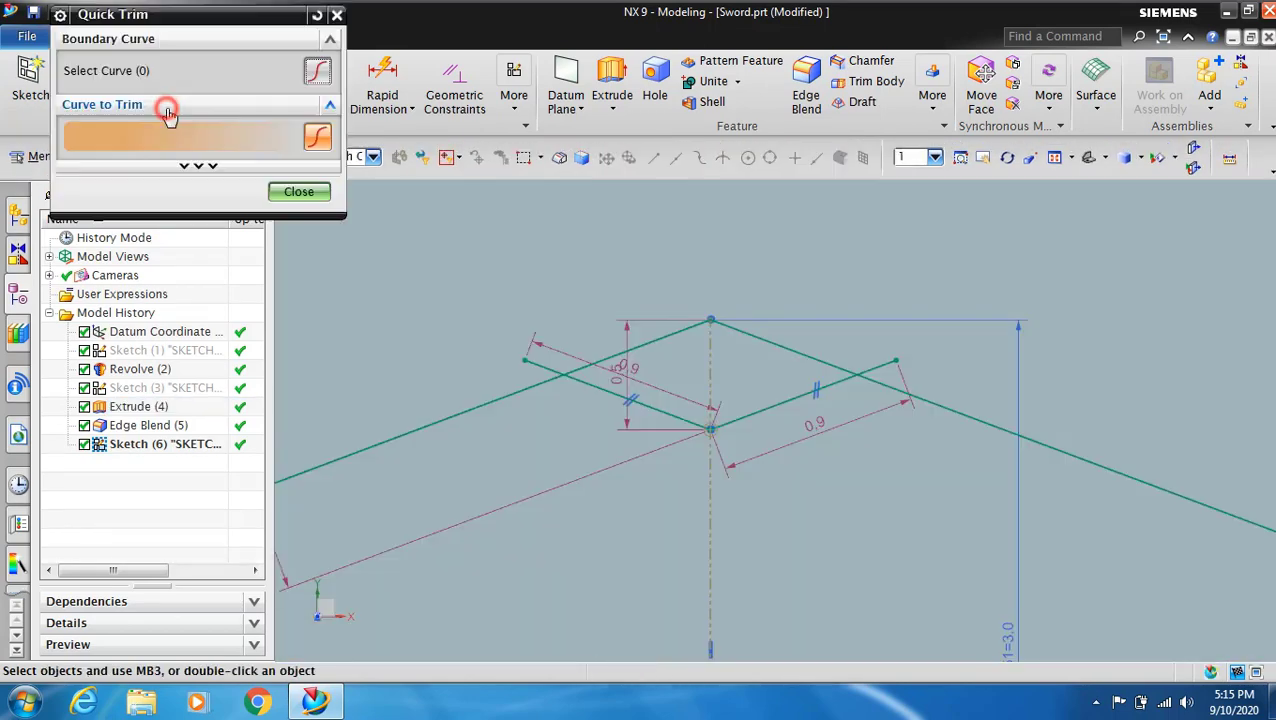
click(647, 340)
click(882, 364)
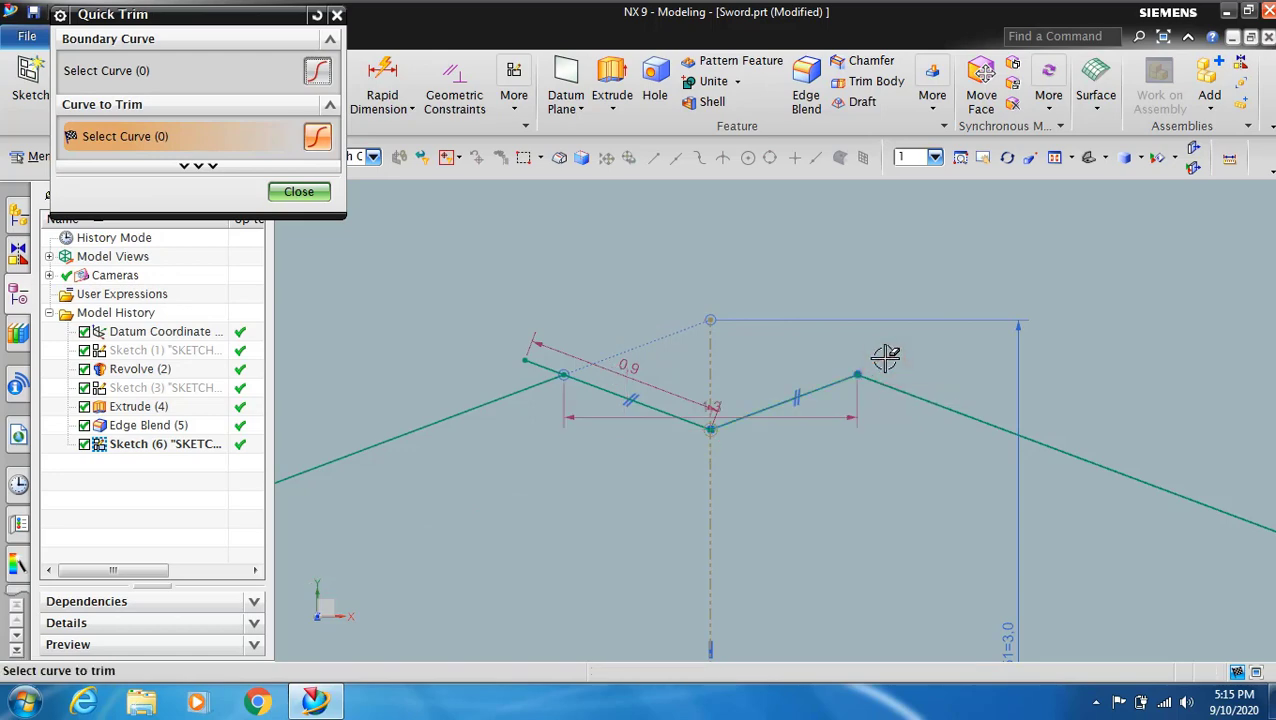
click(541, 366)
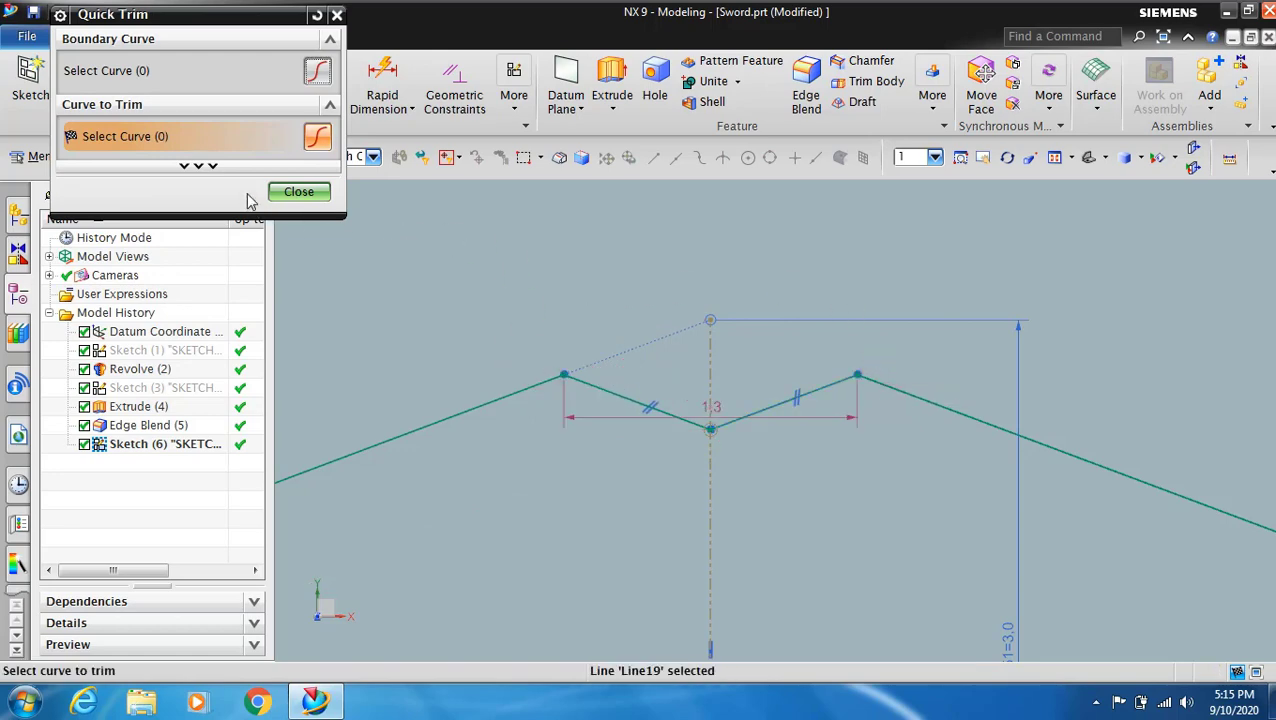
click(304, 199)
scroll(715, 420, down, 3)
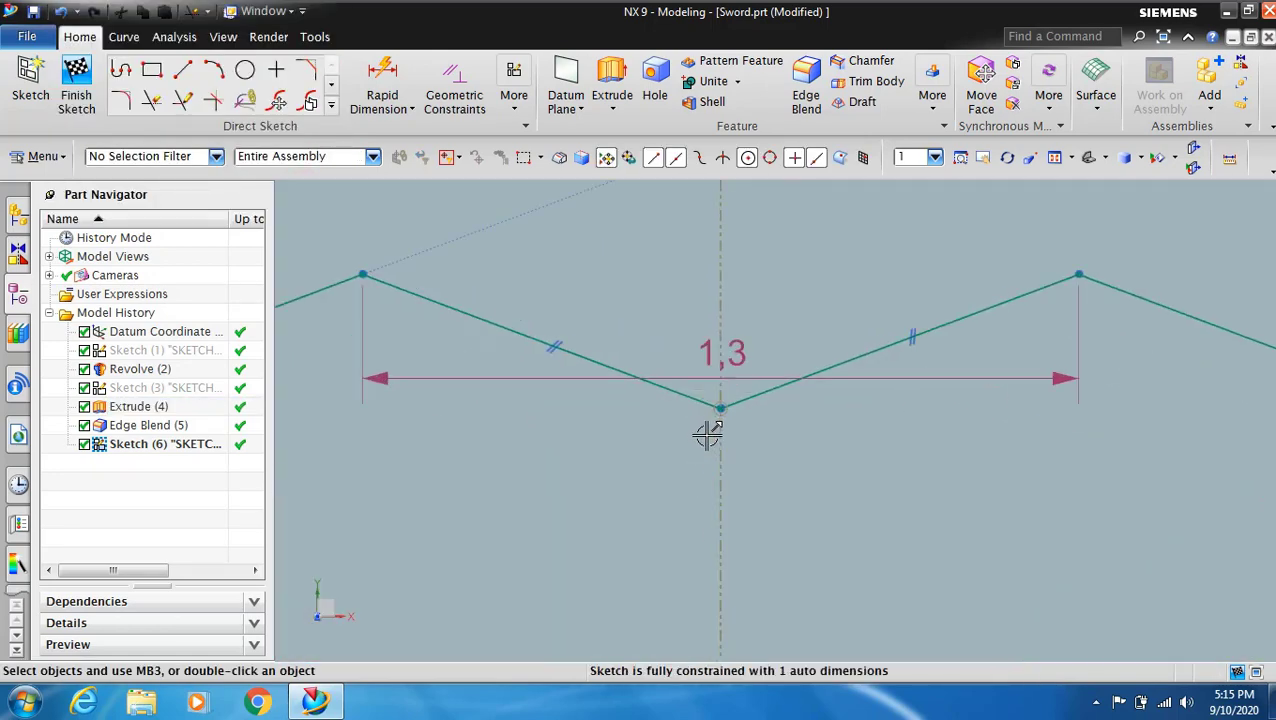
scroll(710, 398, down, 3)
scroll(758, 404, up, 2)
scroll(758, 404, up, 2)
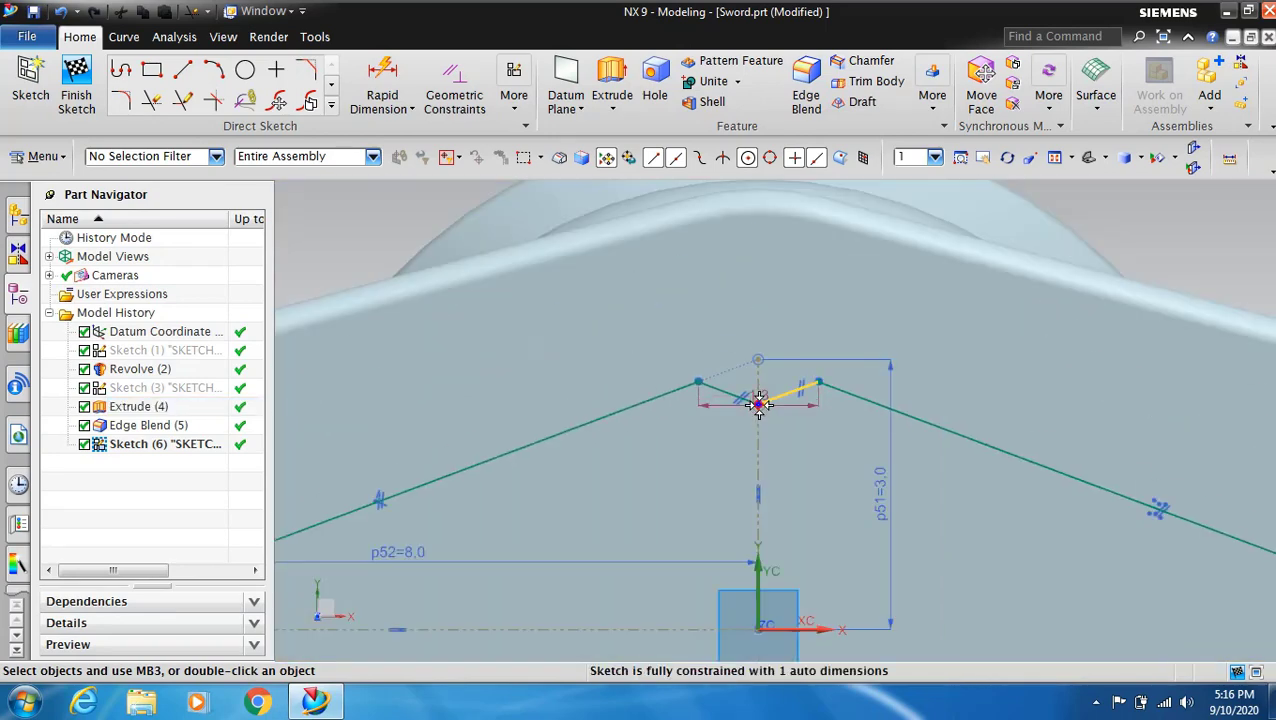
scroll(756, 450, up, 2)
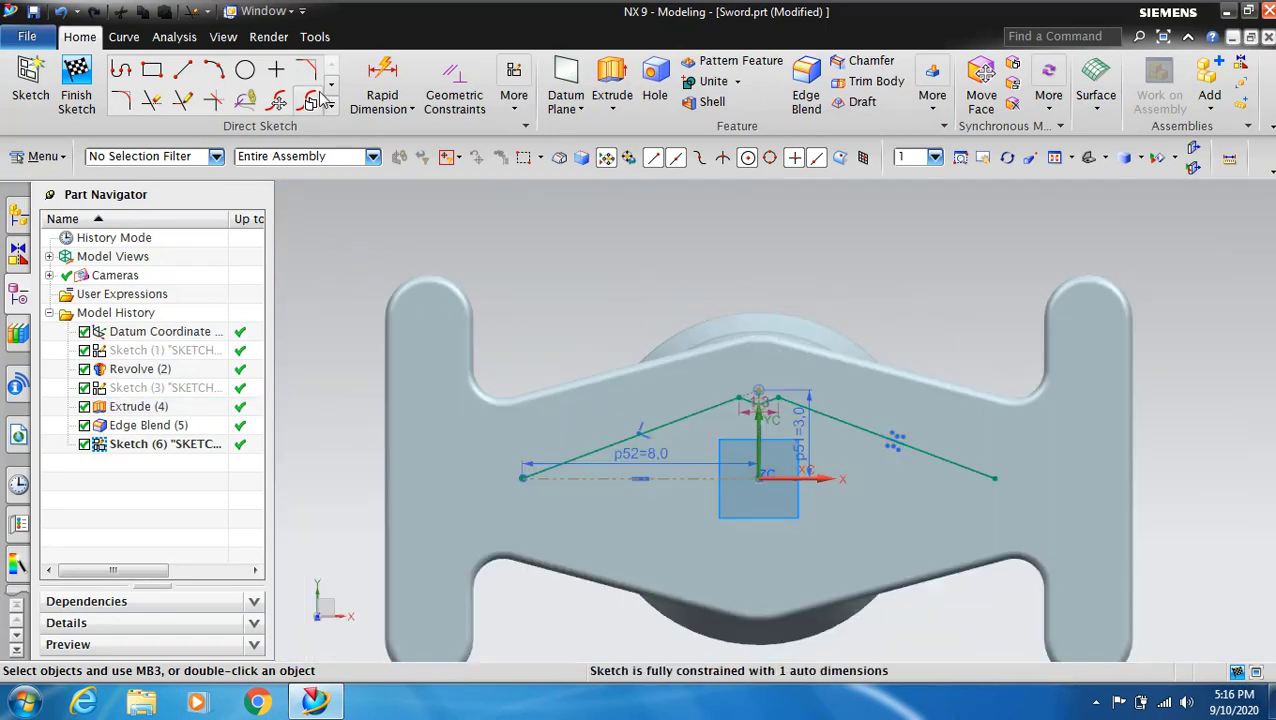
Step: Mirror the four top outline lines across the horizontal centreline into a diamond and finish the sketch
click(331, 90)
click(163, 106)
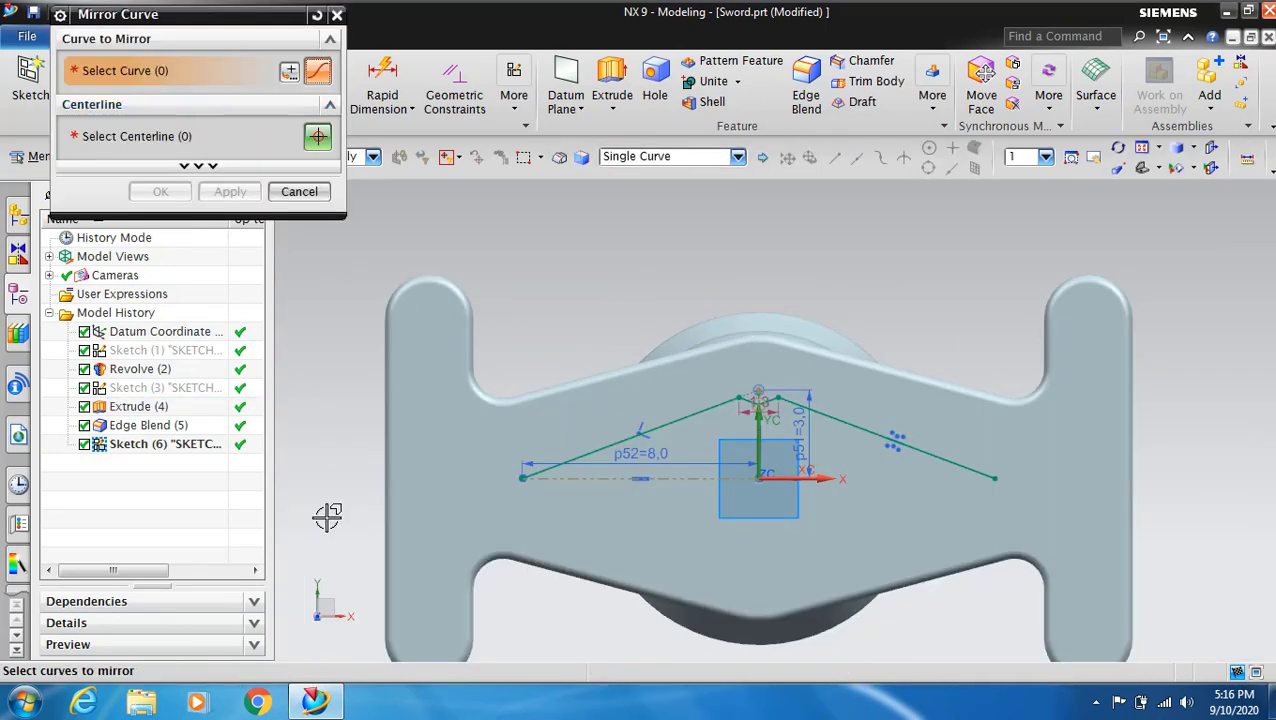
click(645, 433)
click(775, 405)
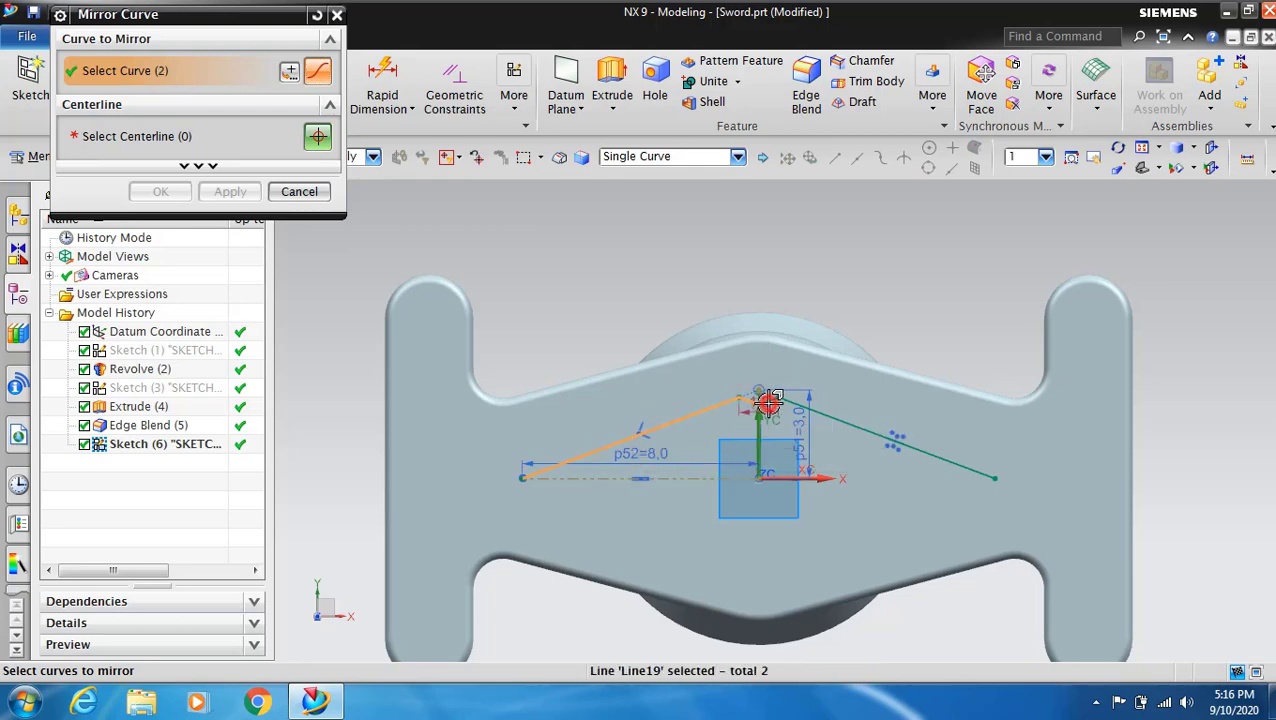
click(810, 405)
click(850, 424)
middle_click(228, 418)
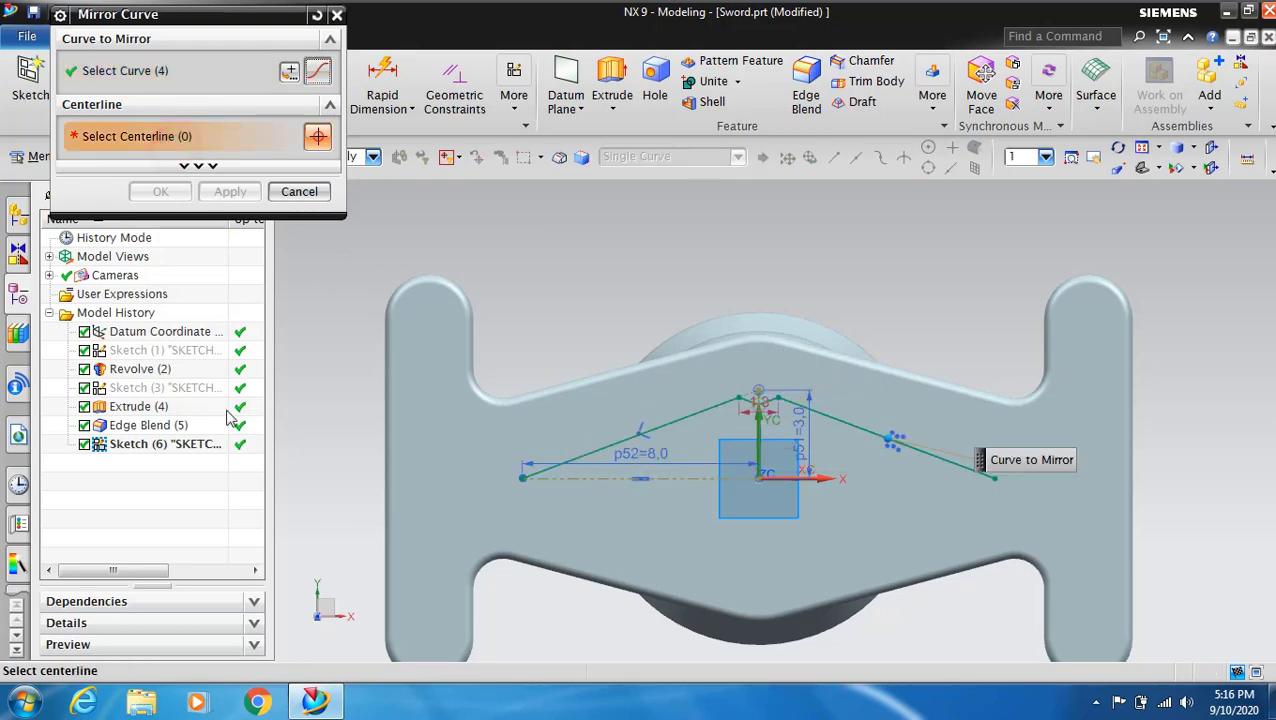
click(680, 479)
click(178, 191)
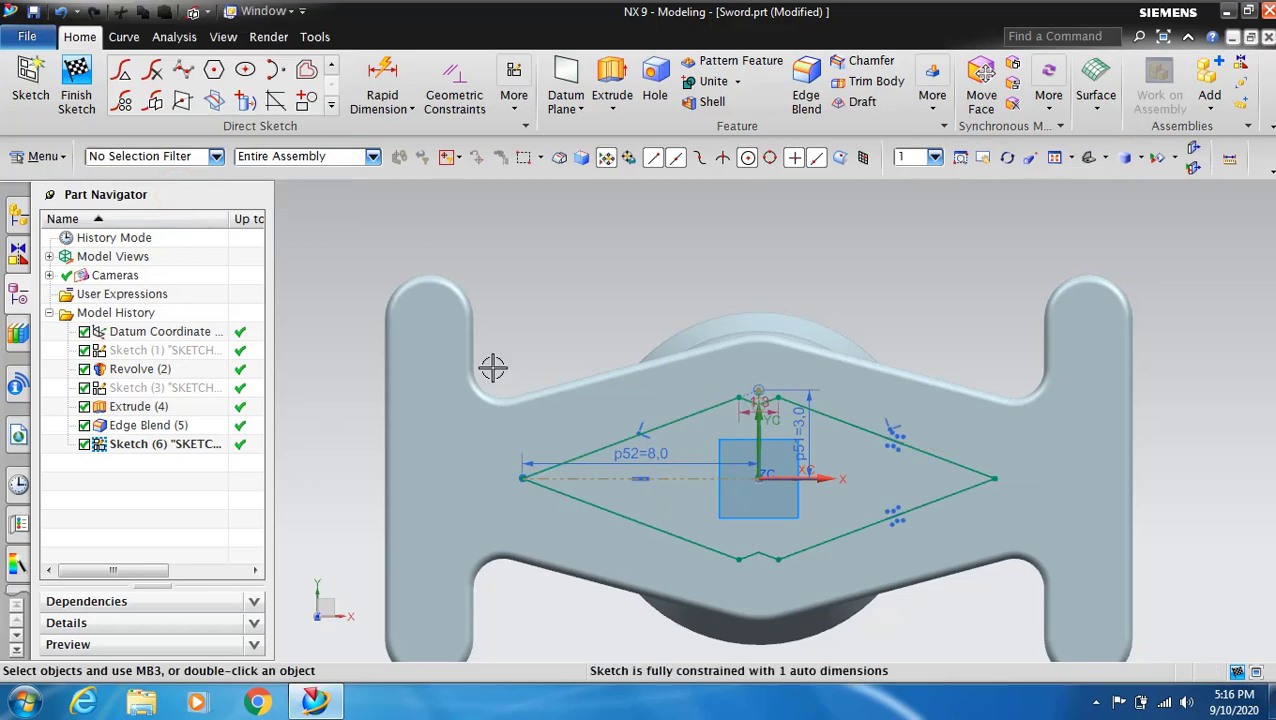
scroll(617, 318, down, 1)
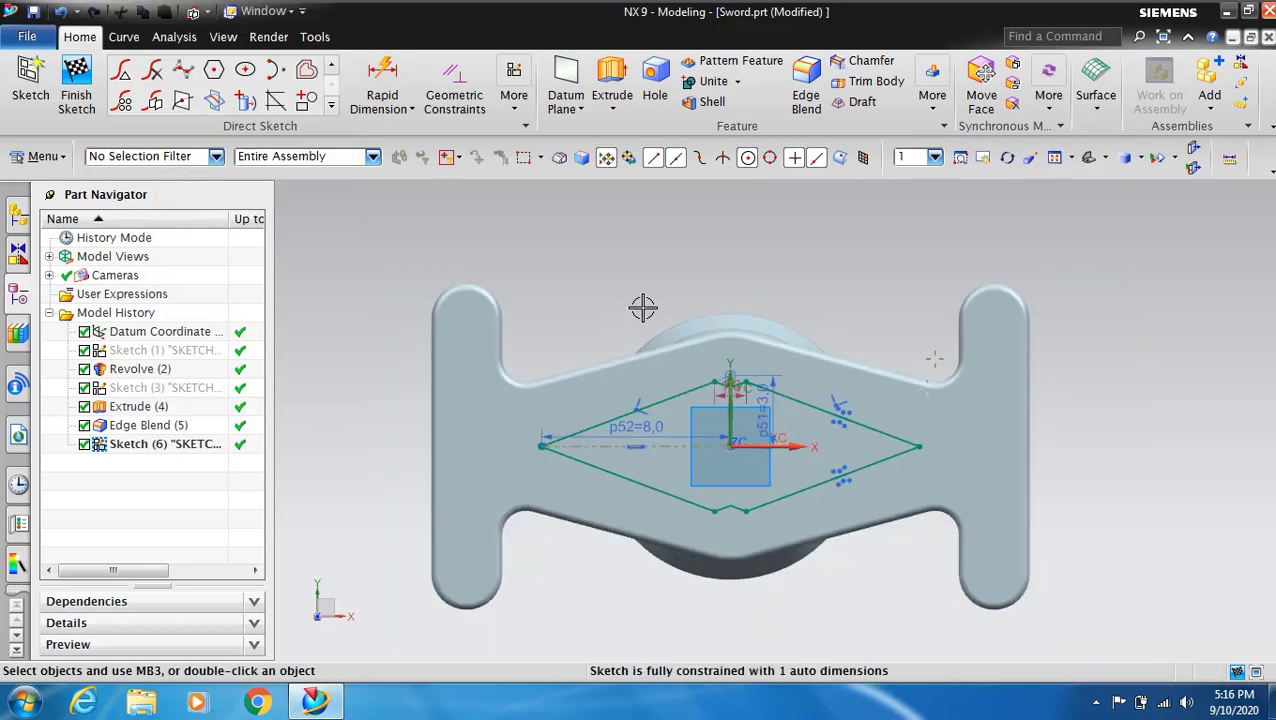
click(76, 85)
Step: Create Datum Plane (7) offset 50 mm from the flat guard face
scroll(797, 265, down, 1)
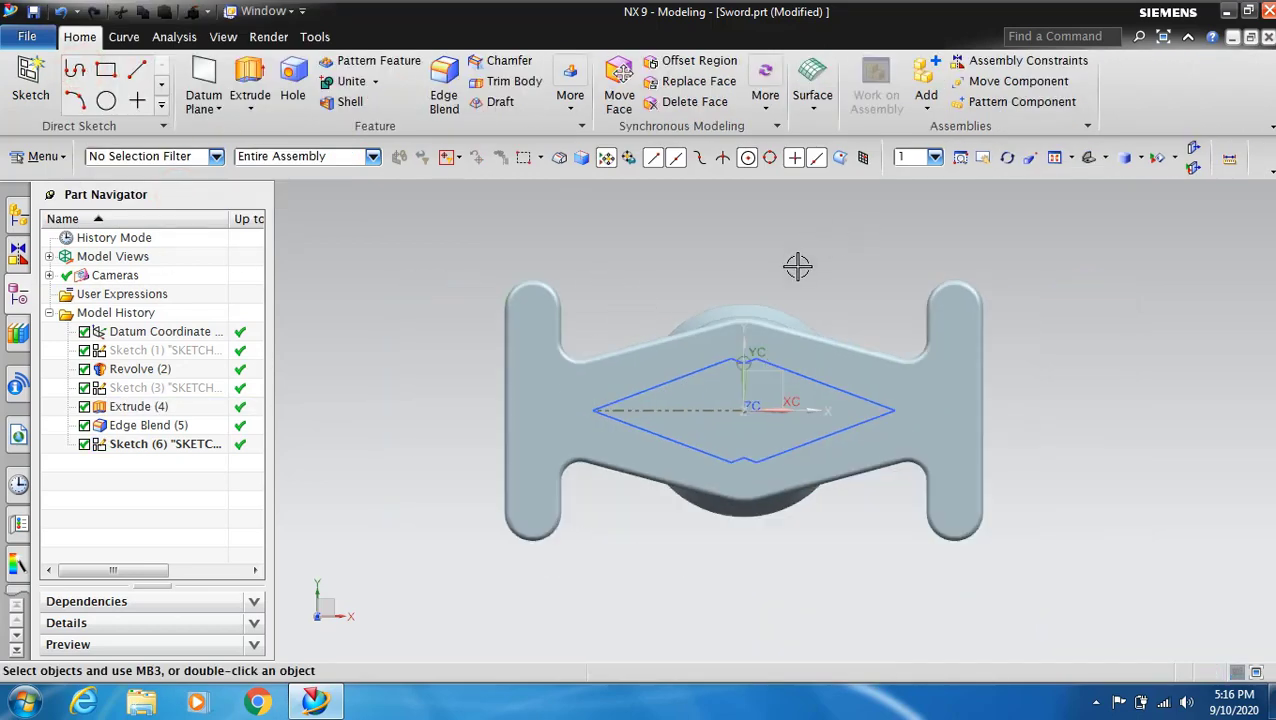
click(1008, 157)
mouse_move(769, 245)
mouse_down()
mouse_move(806, 262)
mouse_move(952, 265)
mouse_up()
click(1008, 157)
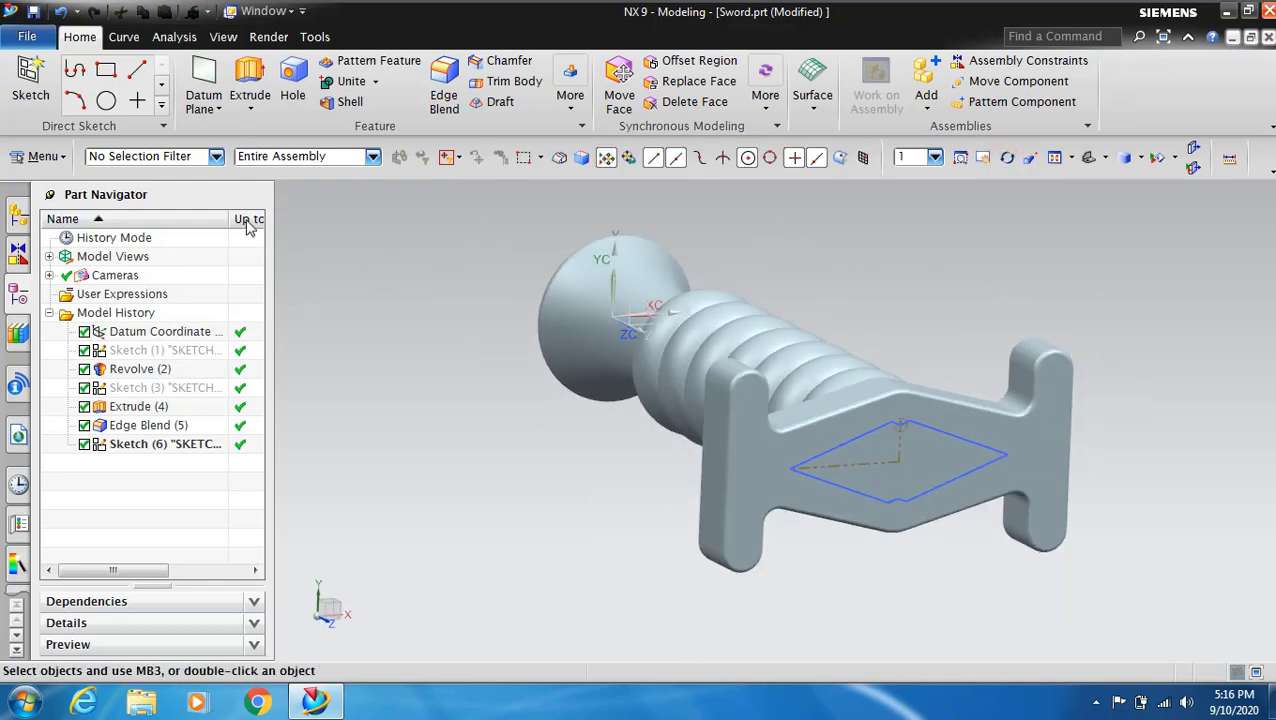
click(198, 80)
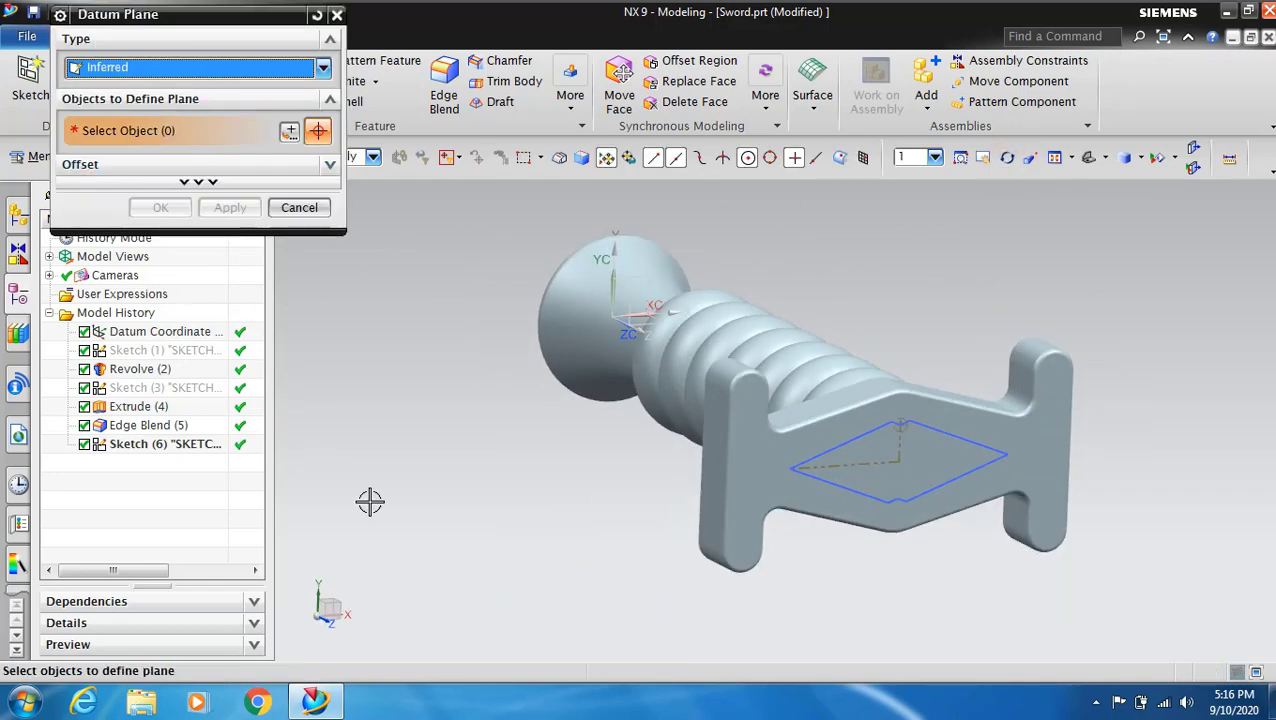
click(774, 481)
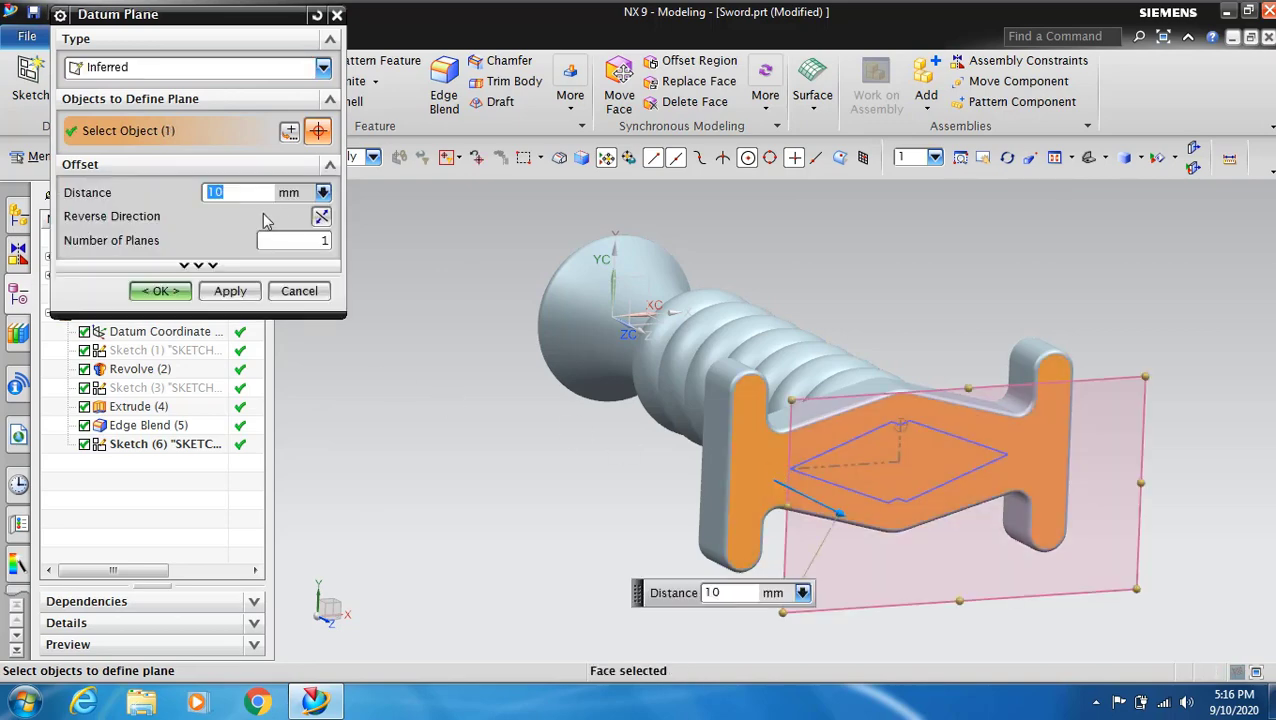
text(50)
key(Return)
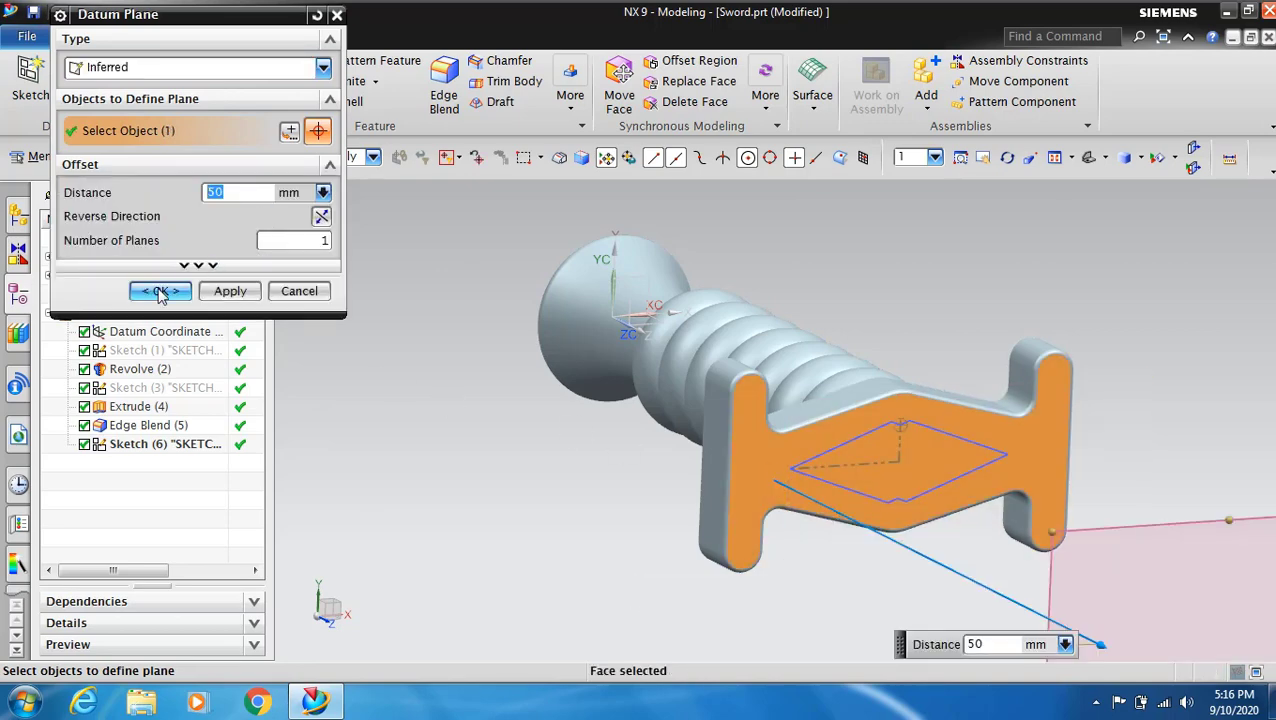
click(160, 291)
Step: Start Sketch (8) on the new datum plane and show the extra sketch curve tools
scroll(373, 474, down, 3)
scroll(376, 477, up, 2)
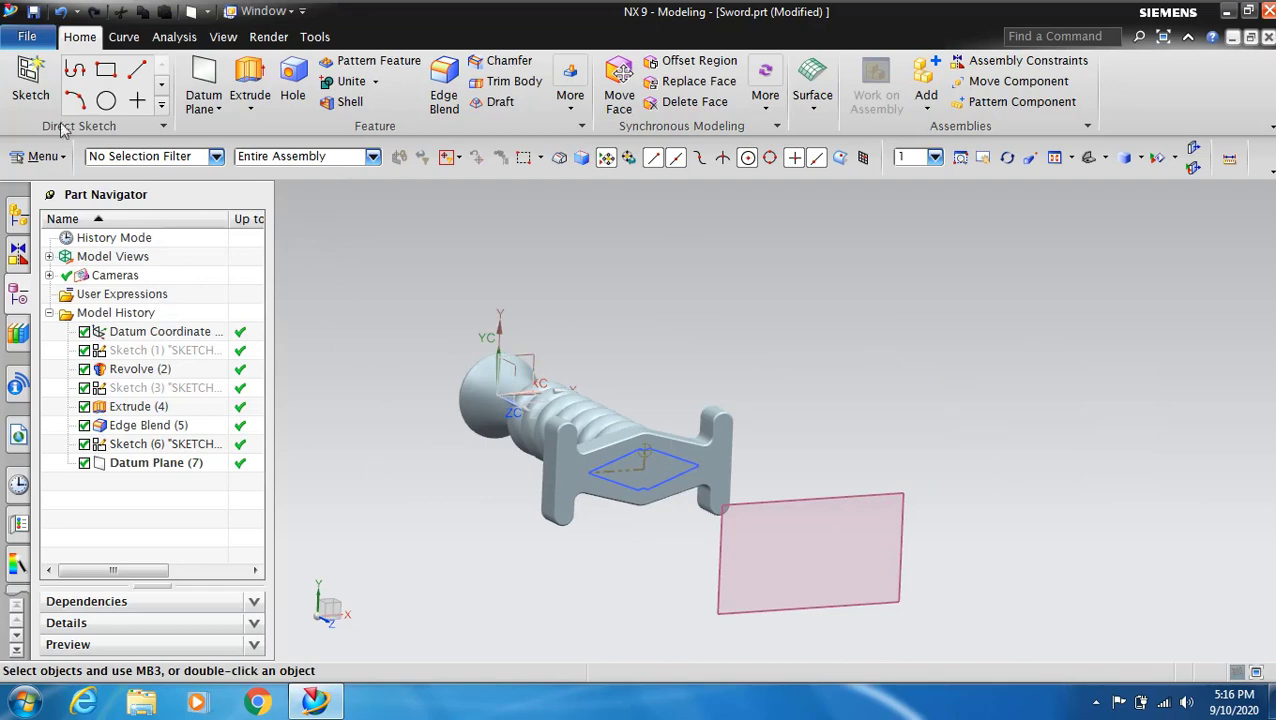
click(30, 80)
click(871, 486)
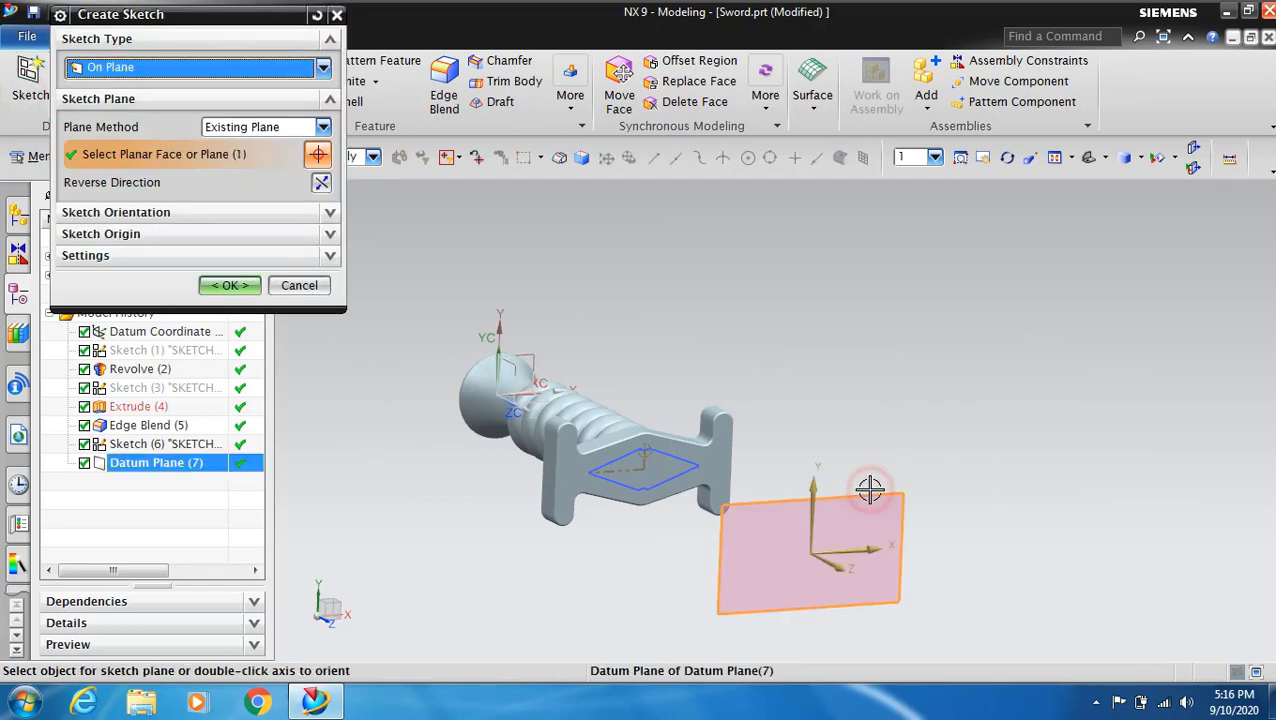
click(240, 293)
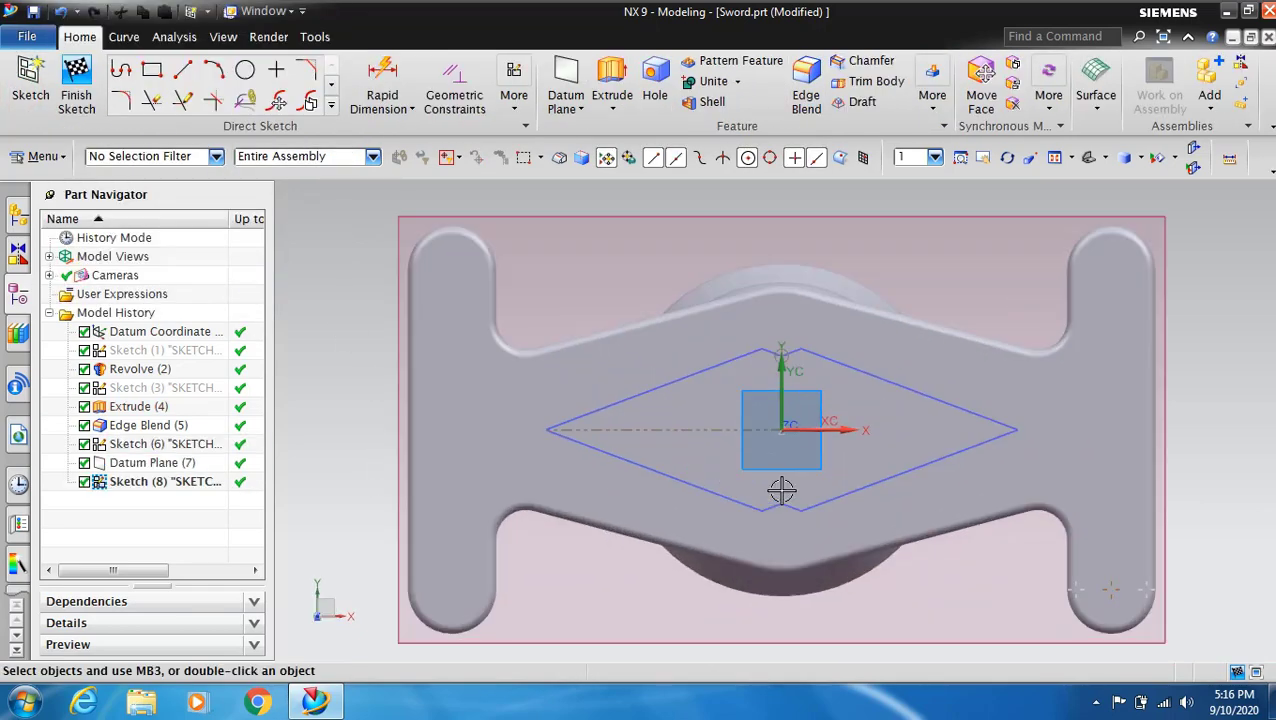
scroll(782, 490, up, 2)
scroll(782, 490, down, 1)
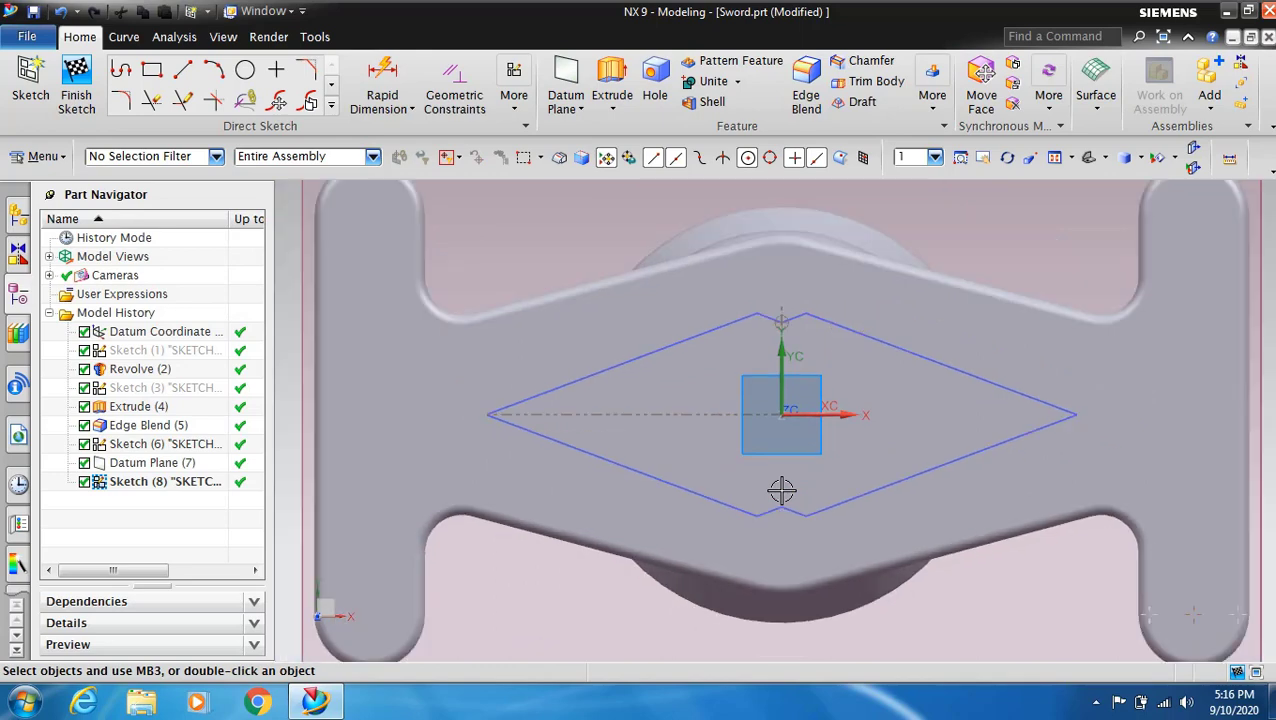
click(330, 87)
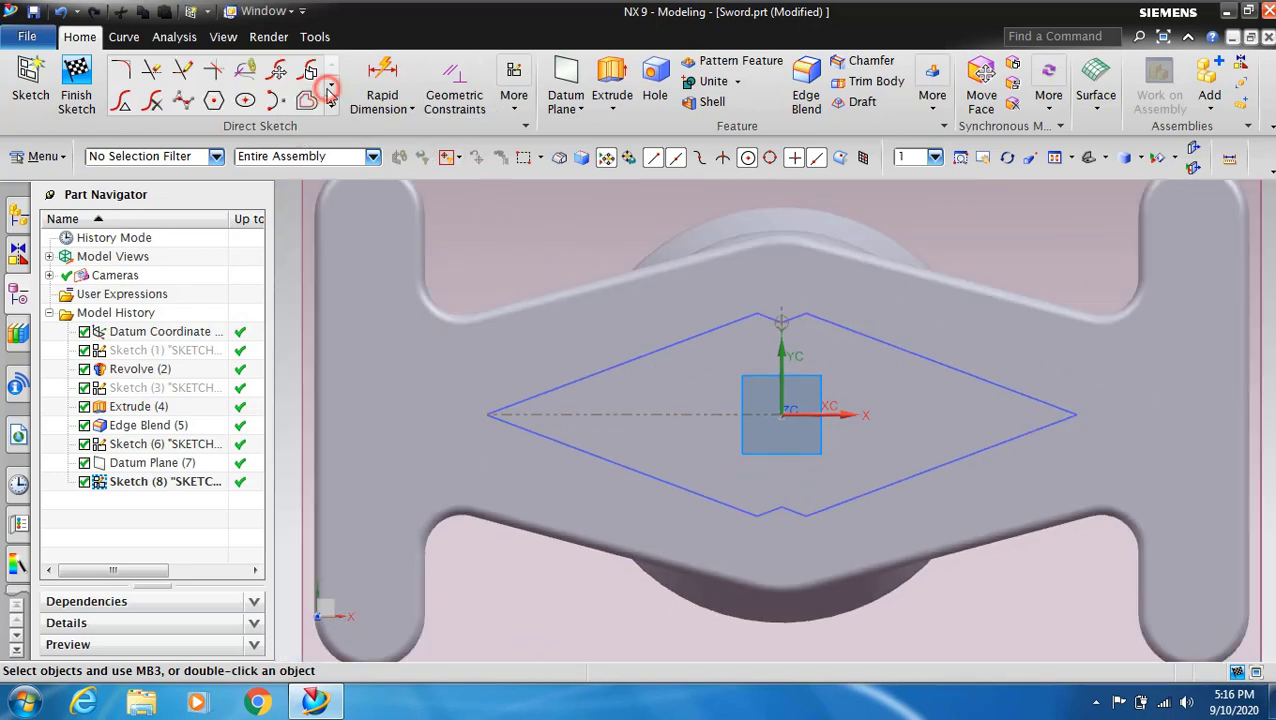
Step: Offset the connected diamond curves 1 mm inward, then finish Sketch (8)
click(308, 103)
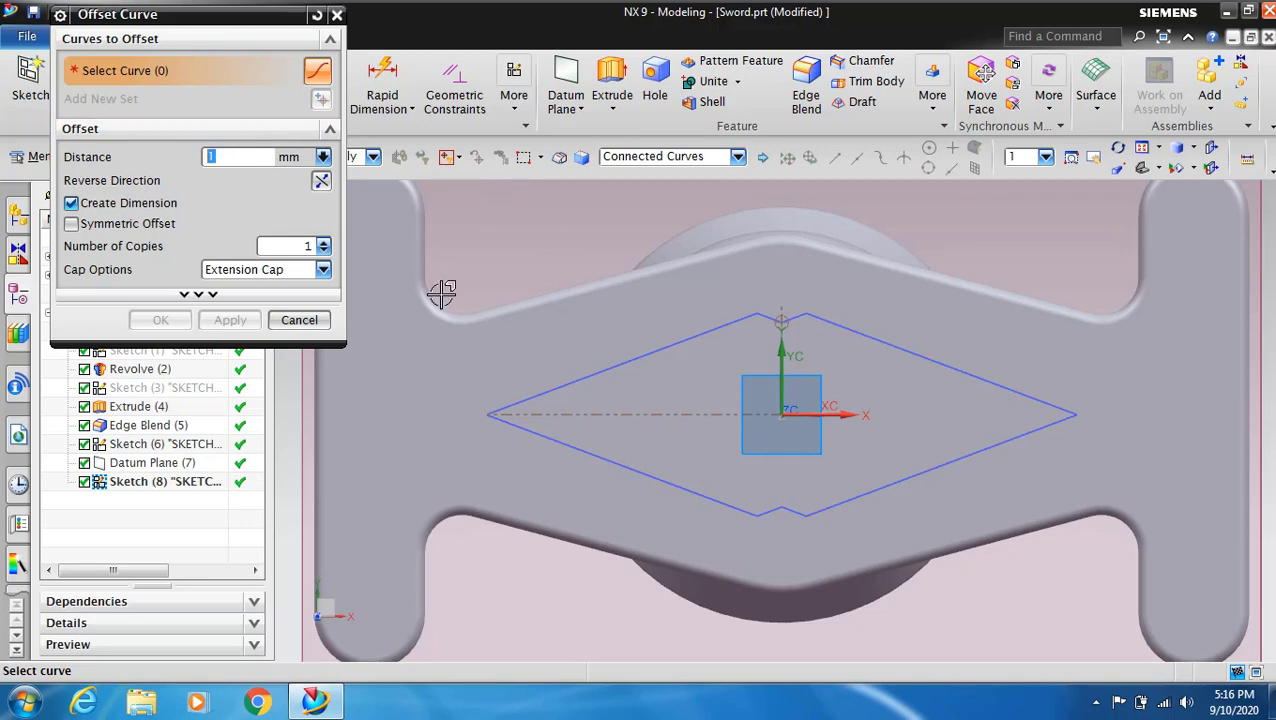
click(664, 349)
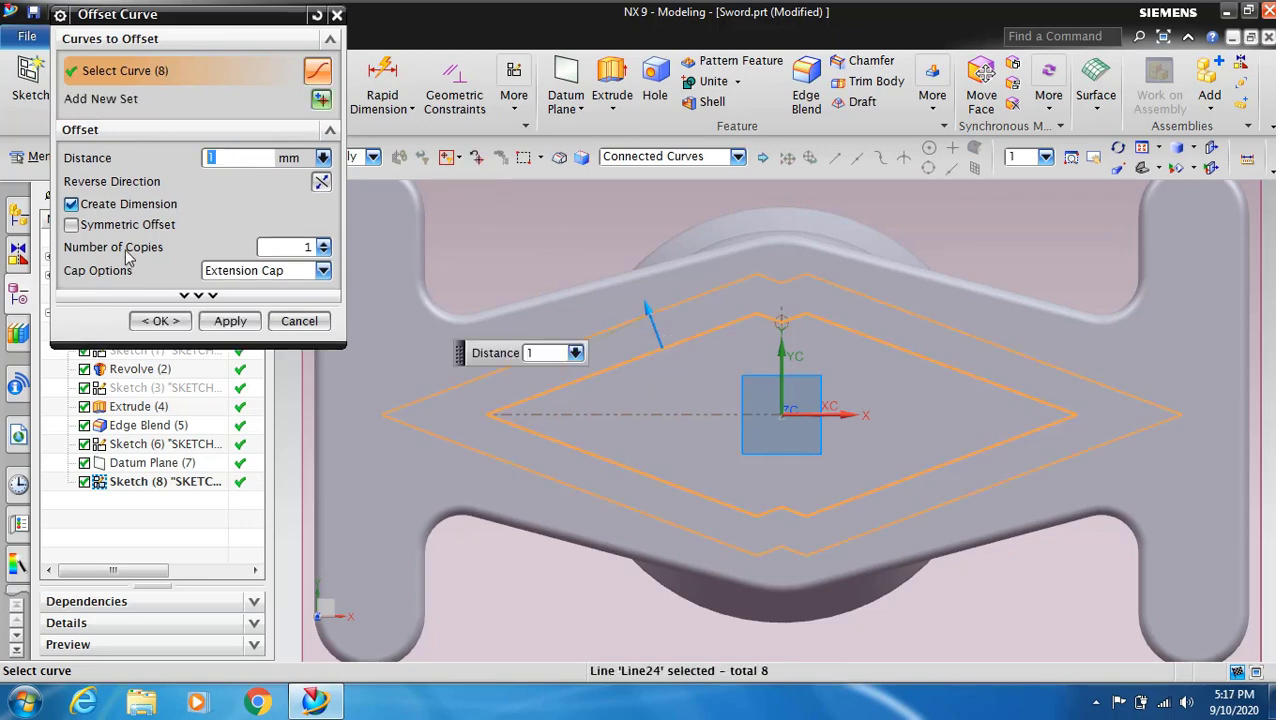
click(320, 182)
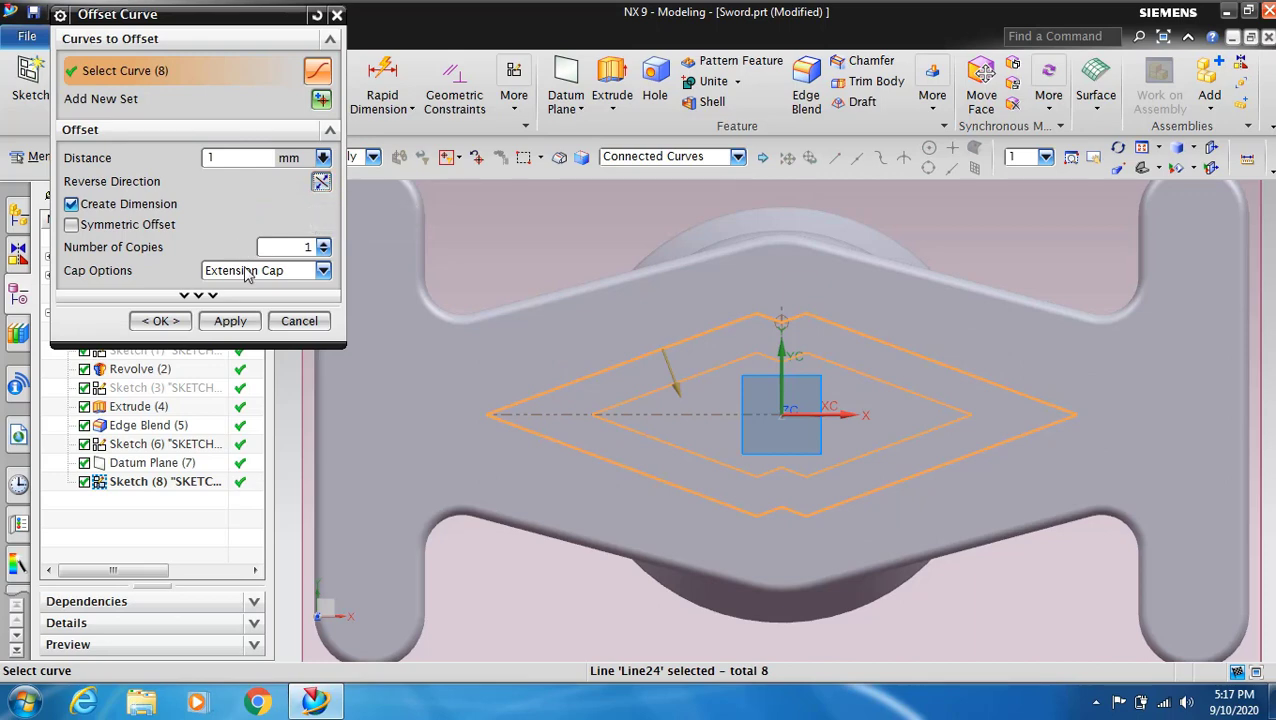
click(160, 321)
scroll(570, 363, down, 5)
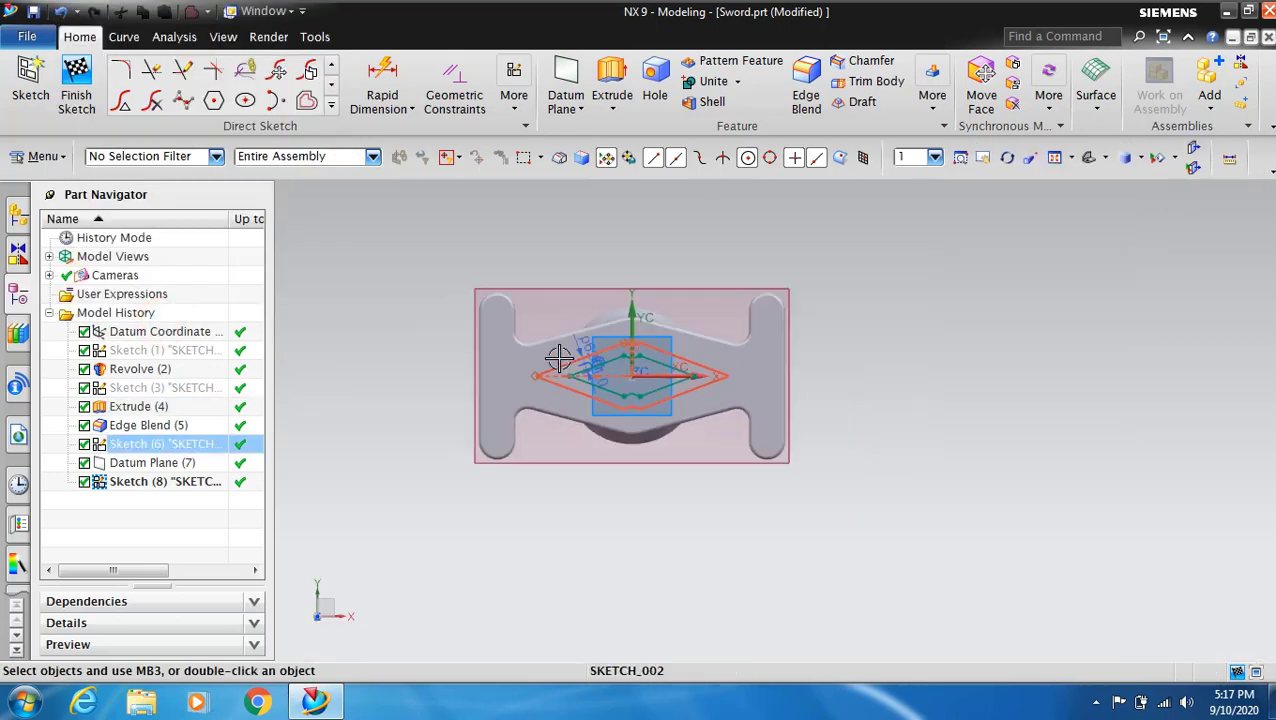
click(1007, 158)
drag(903, 292, 900, 326)
click(1007, 158)
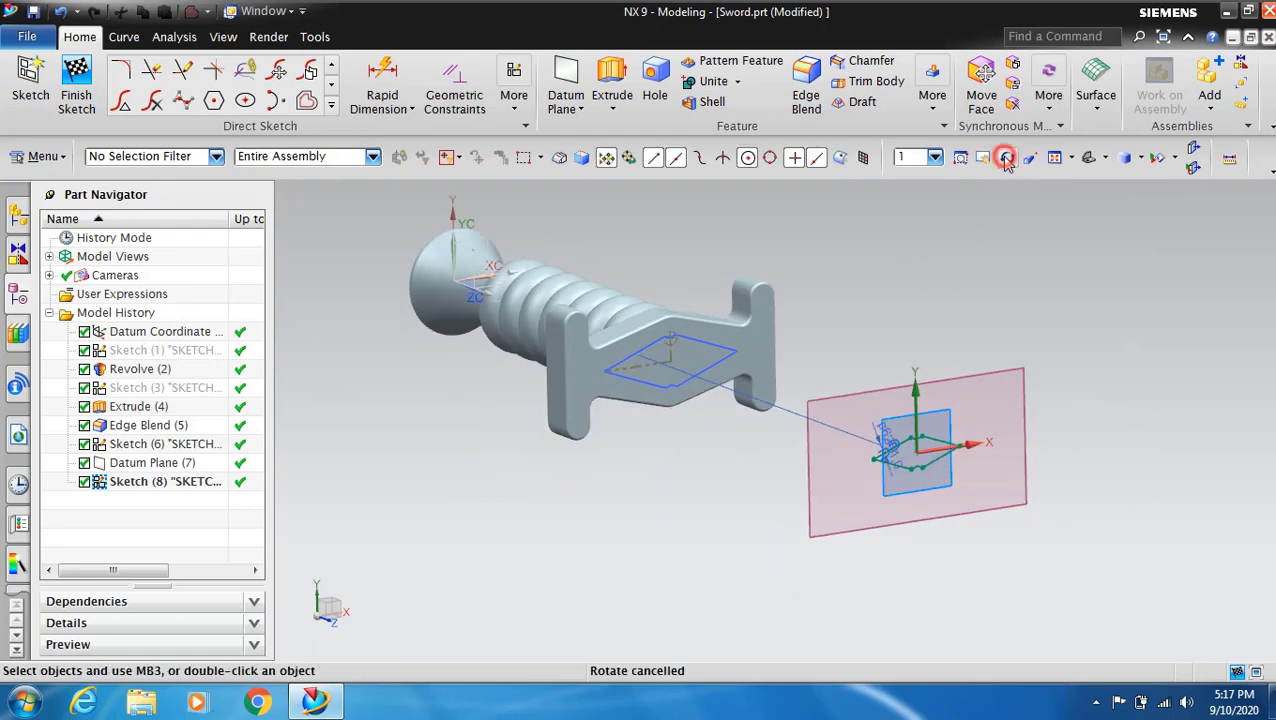
click(76, 85)
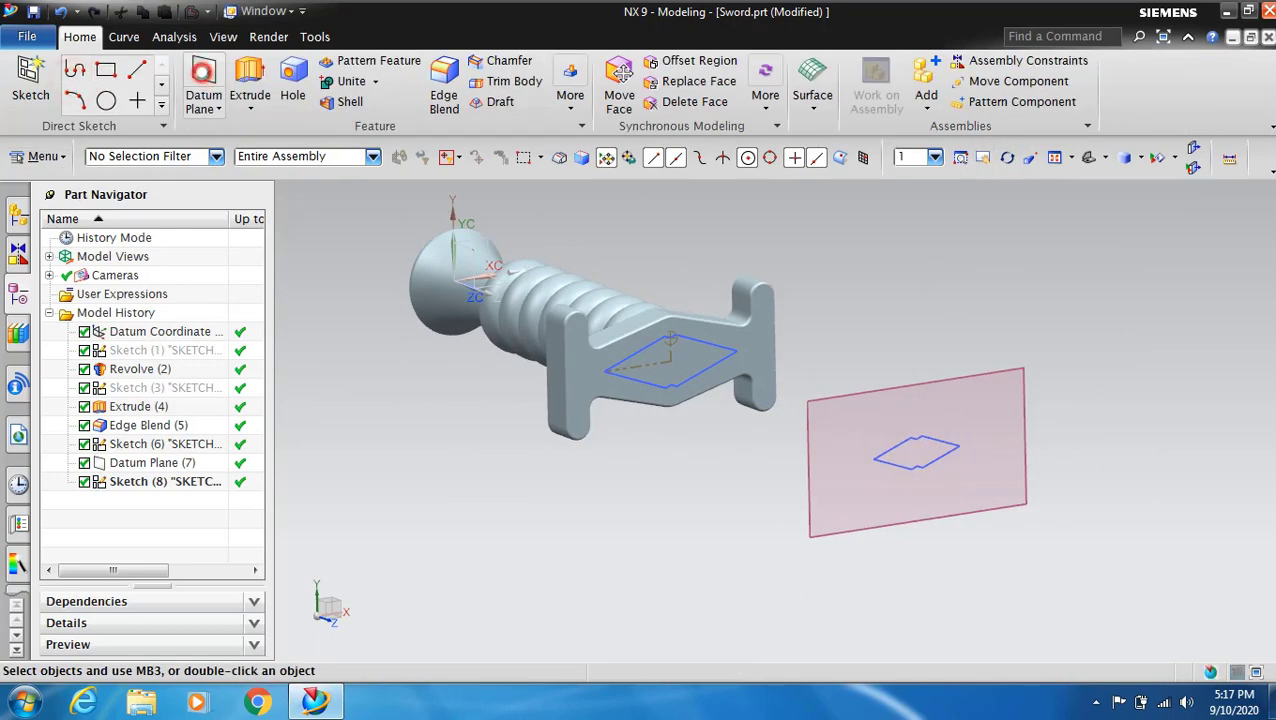
click(203, 72)
Step: Add Datum Plane (9) 50 mm beyond Datum Plane (7) and start a sketch on it
click(808, 497)
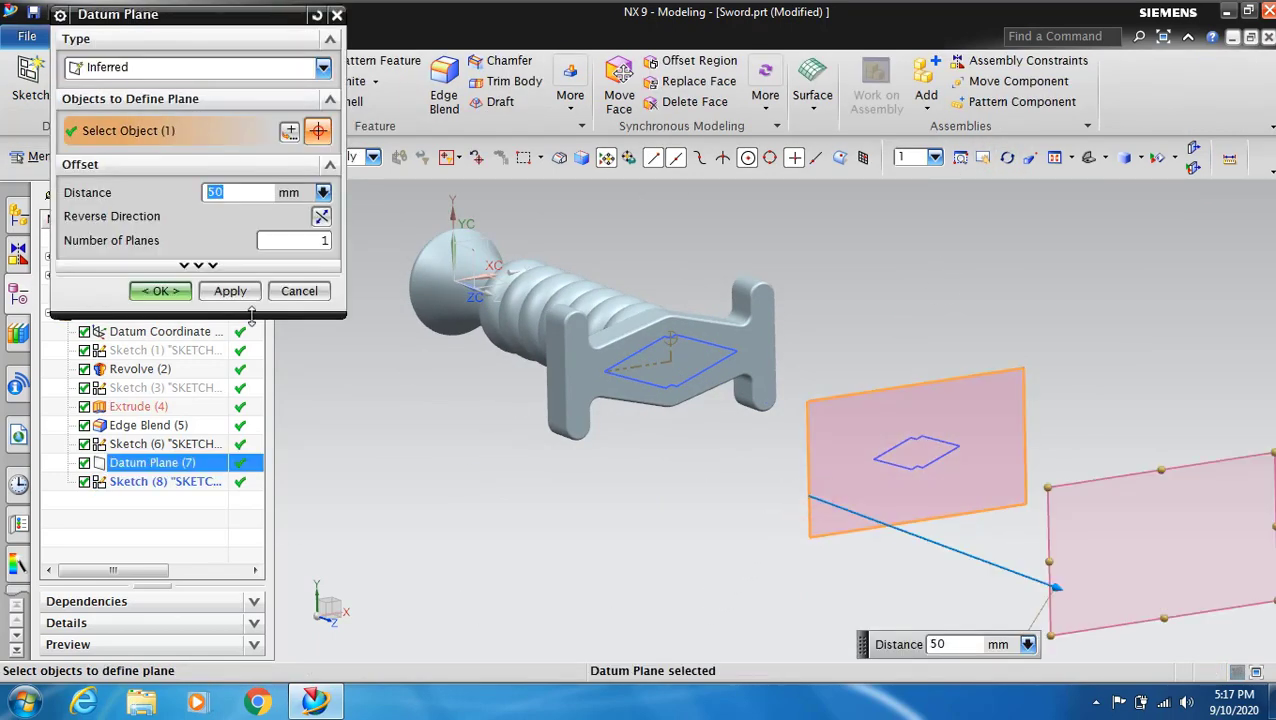
click(158, 291)
scroll(444, 469, down, 2)
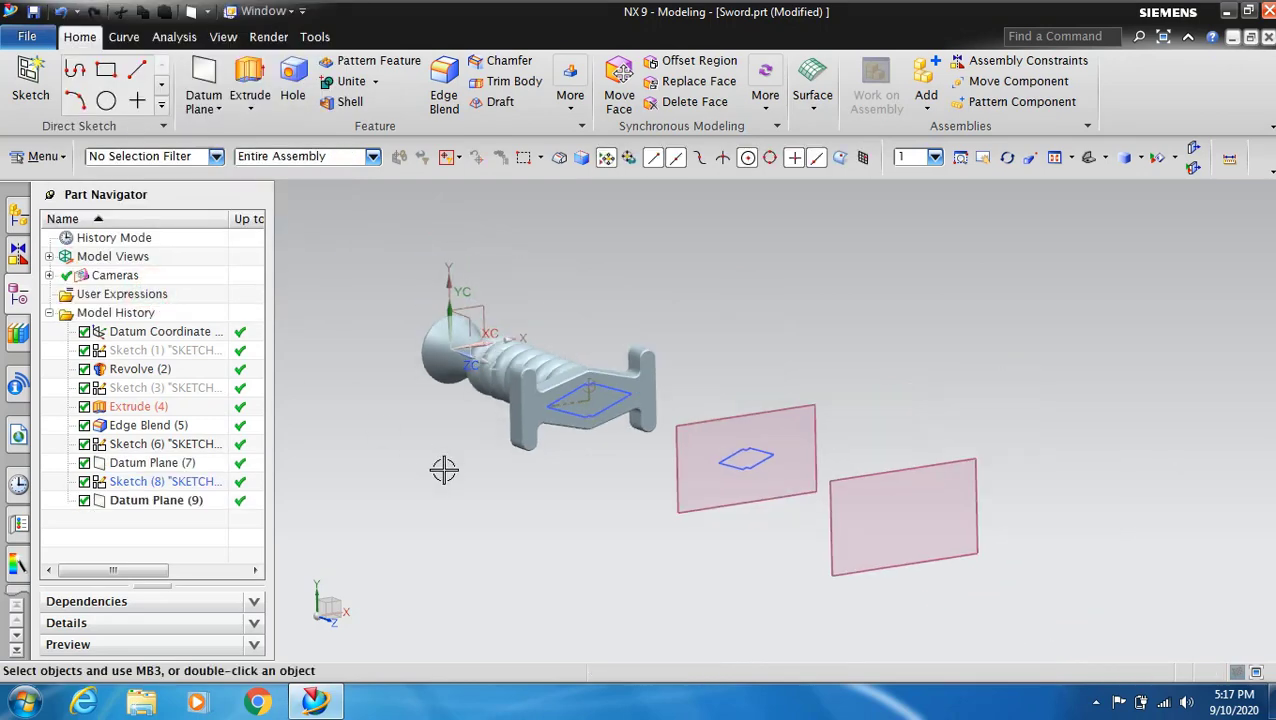
click(28, 90)
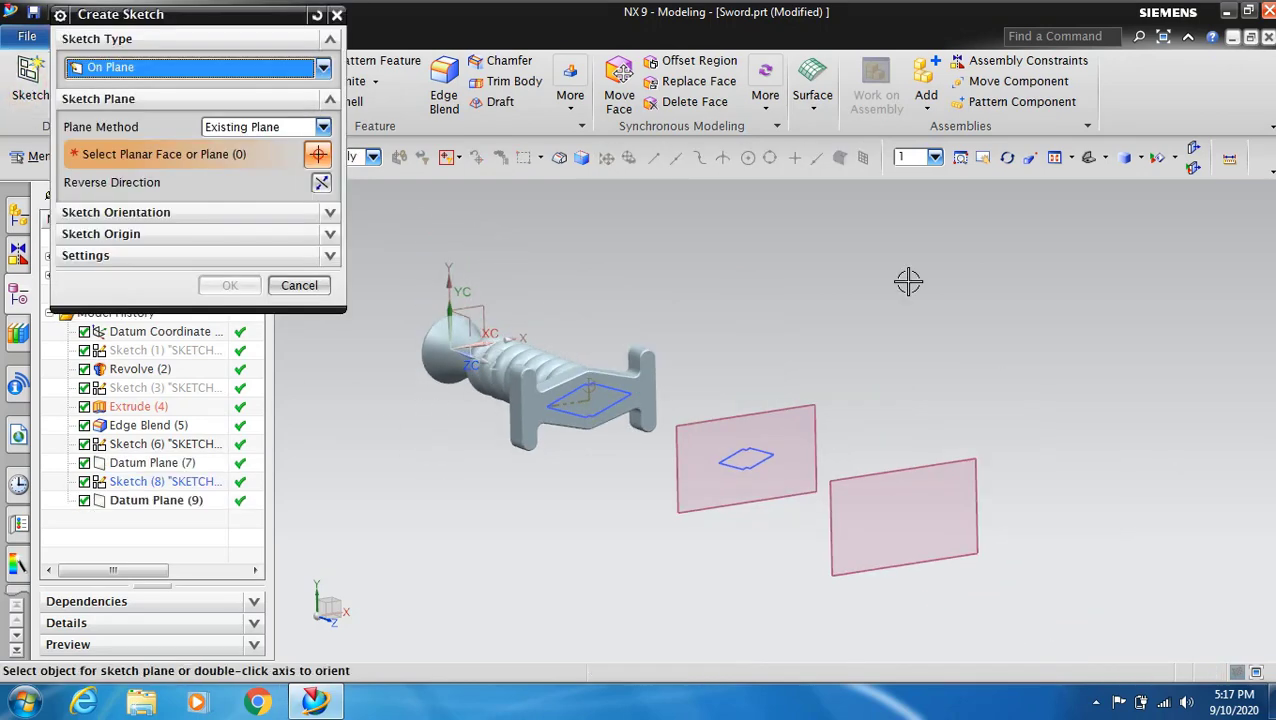
click(900, 500)
click(230, 286)
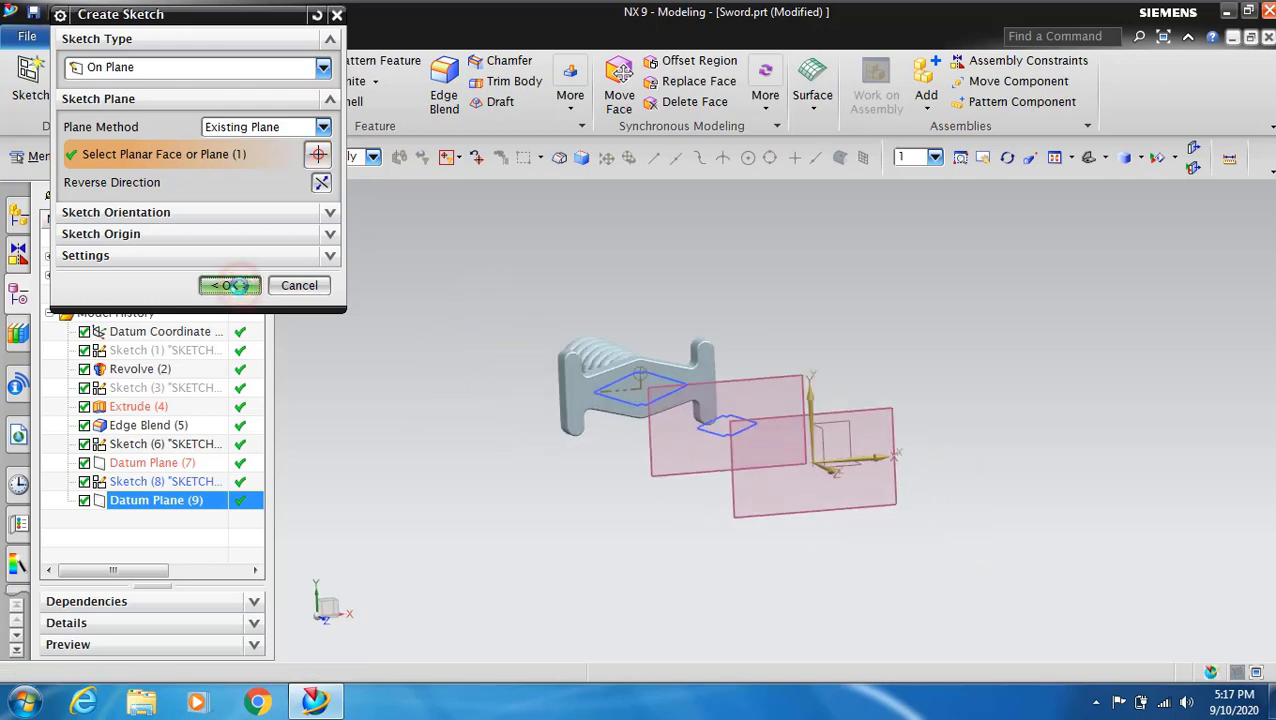
scroll(800, 468, up, 2)
scroll(760, 462, up, 3)
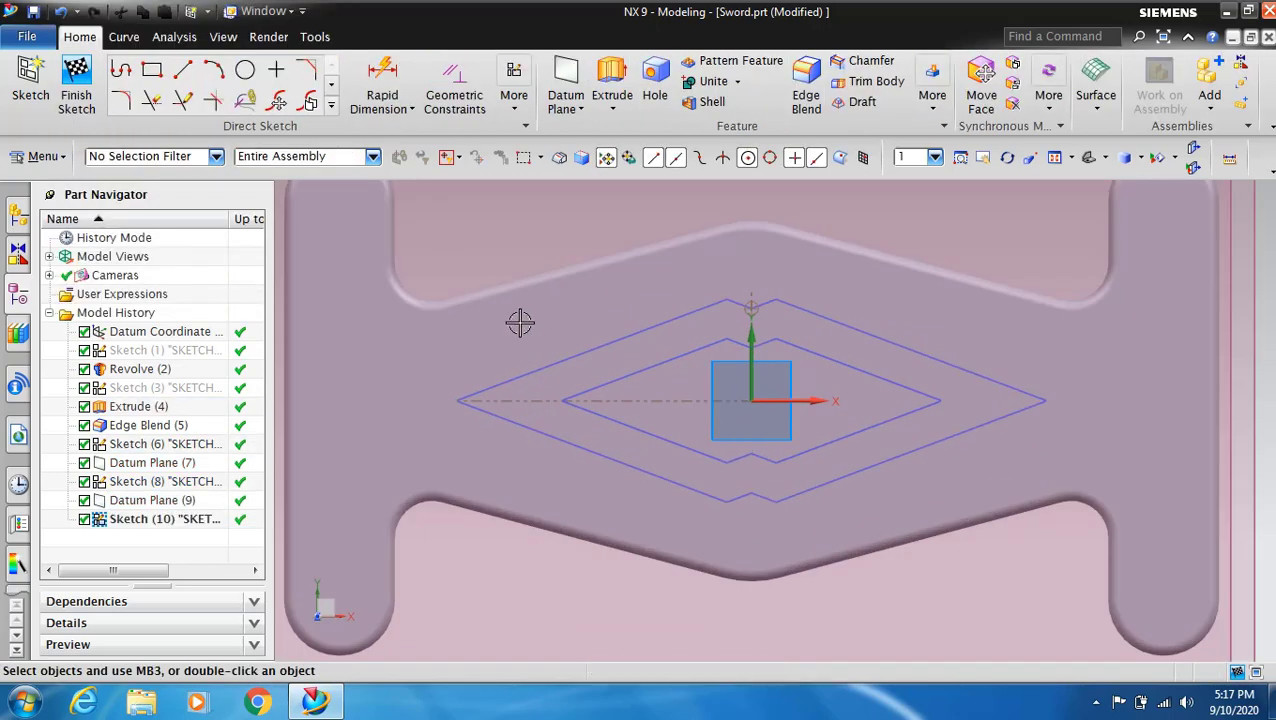
Step: Offset the inner diamond 0.7 mm inward and finish Sketch (10)
click(312, 102)
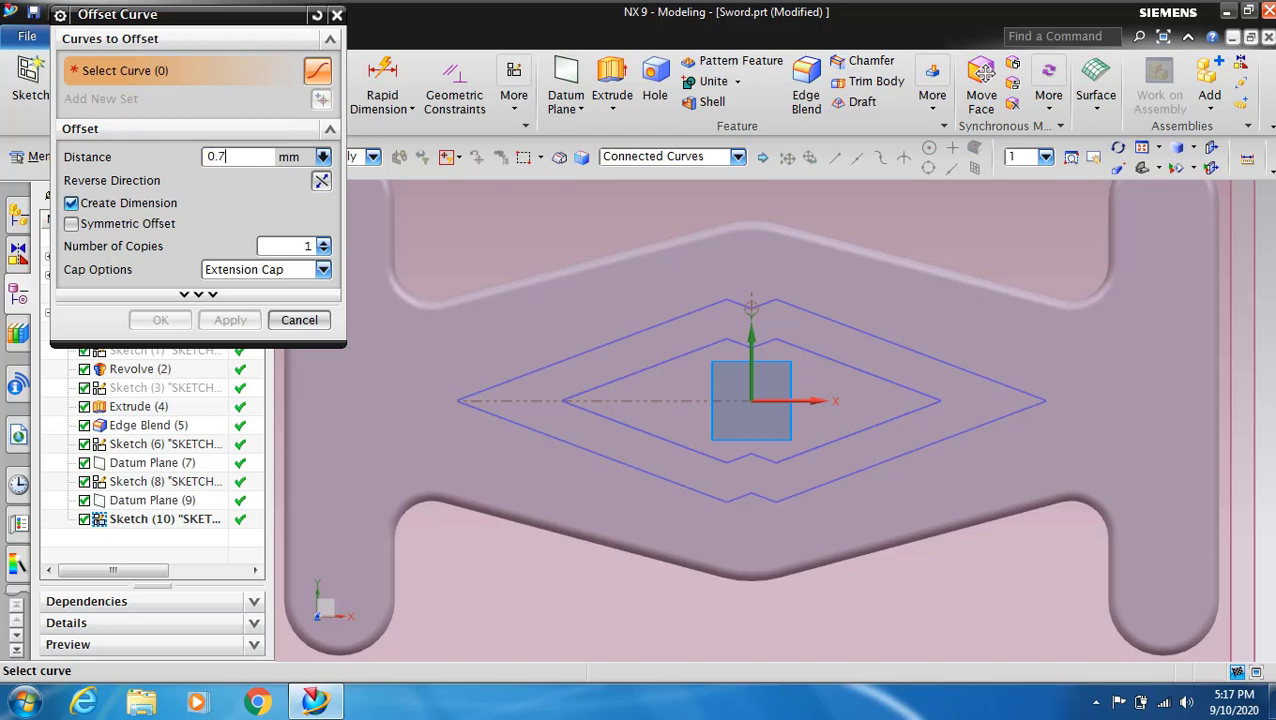
click(668, 366)
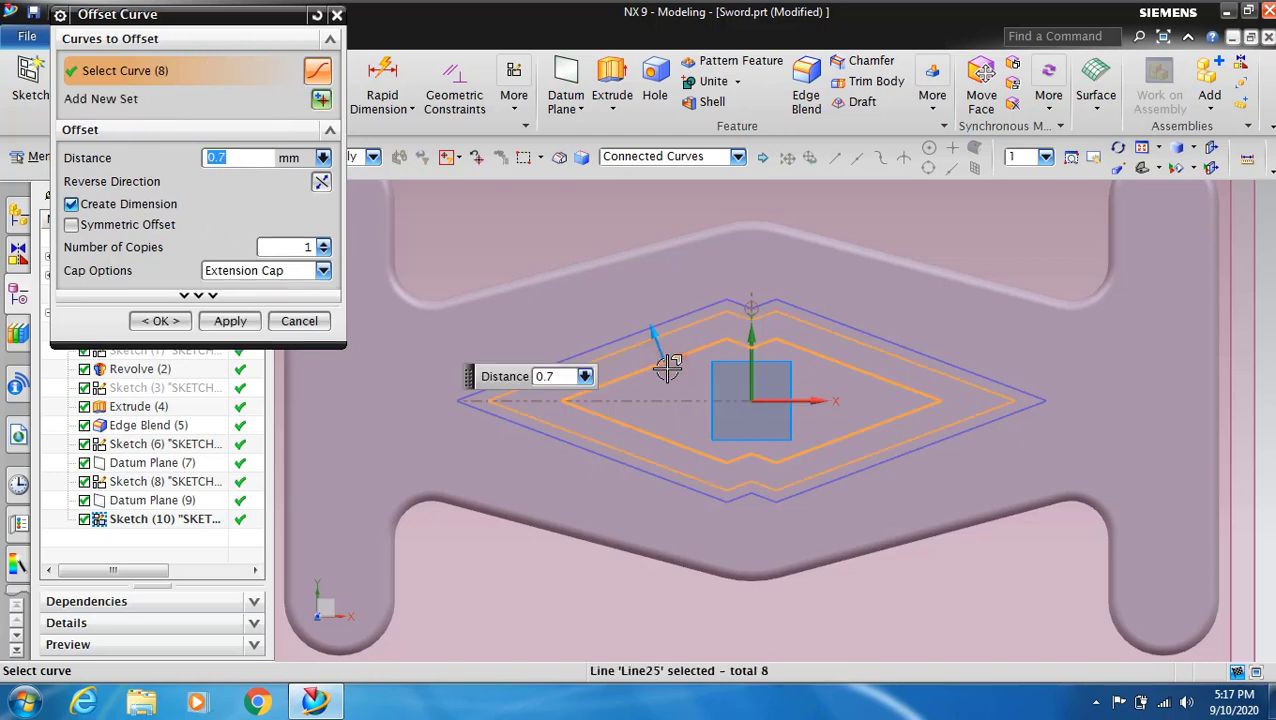
click(321, 181)
click(161, 321)
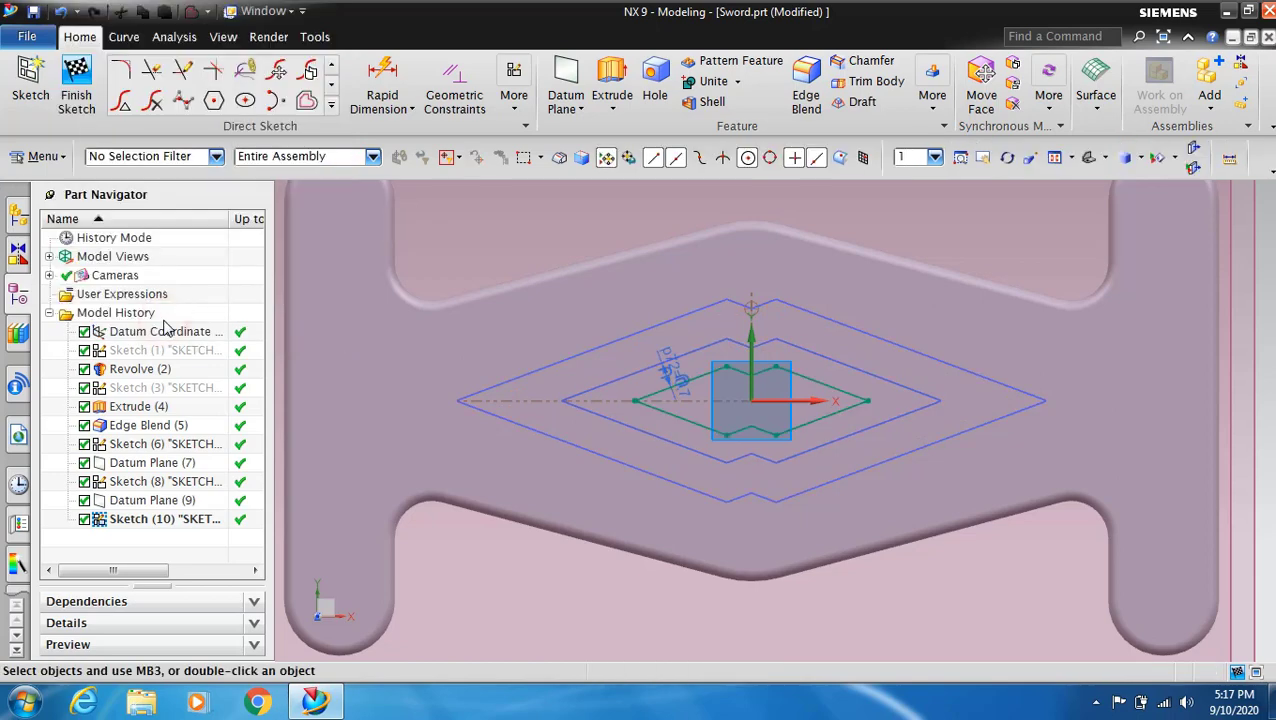
scroll(578, 413, down, 3)
scroll(605, 420, down, 1)
click(1012, 155)
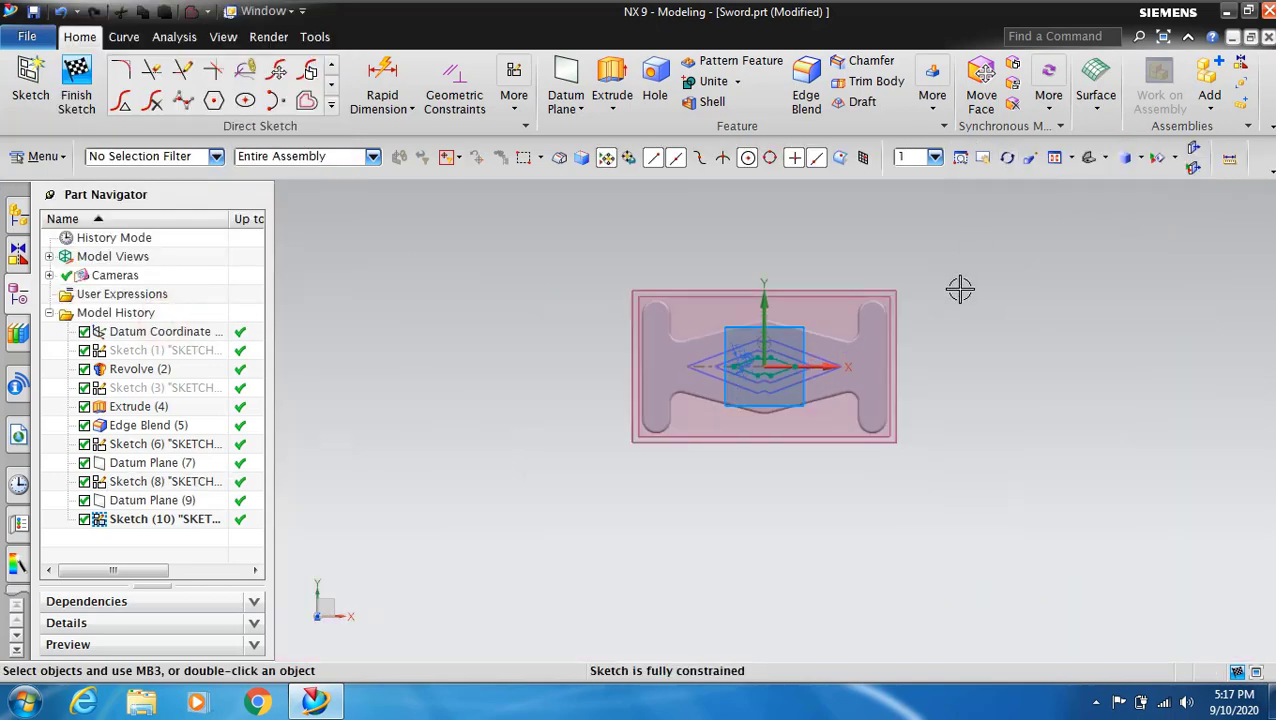
mouse_move(977, 250)
mouse_down()
mouse_move(997, 276)
mouse_move(778, 434)
mouse_move(1040, 413)
mouse_up()
click(1008, 157)
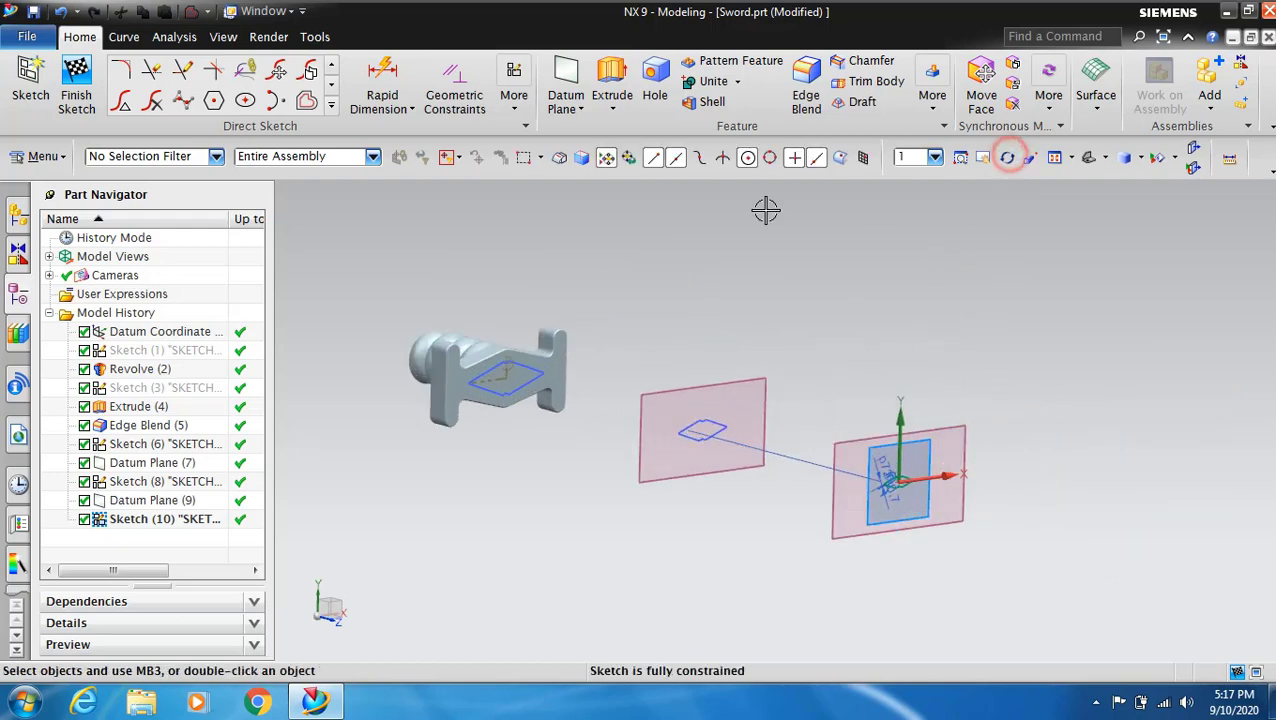
click(76, 88)
Step: Create Datum Plane (11) 10 mm beyond the farthest plane and start a sketch on it
click(200, 75)
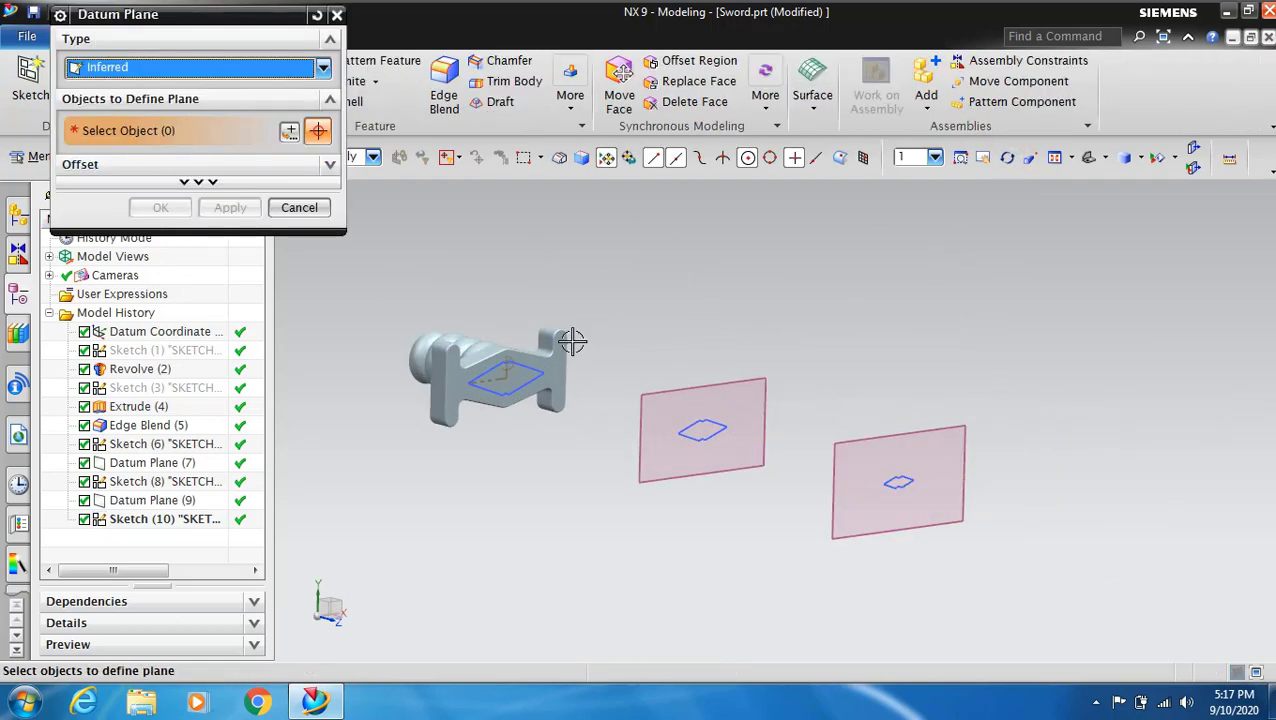
click(877, 434)
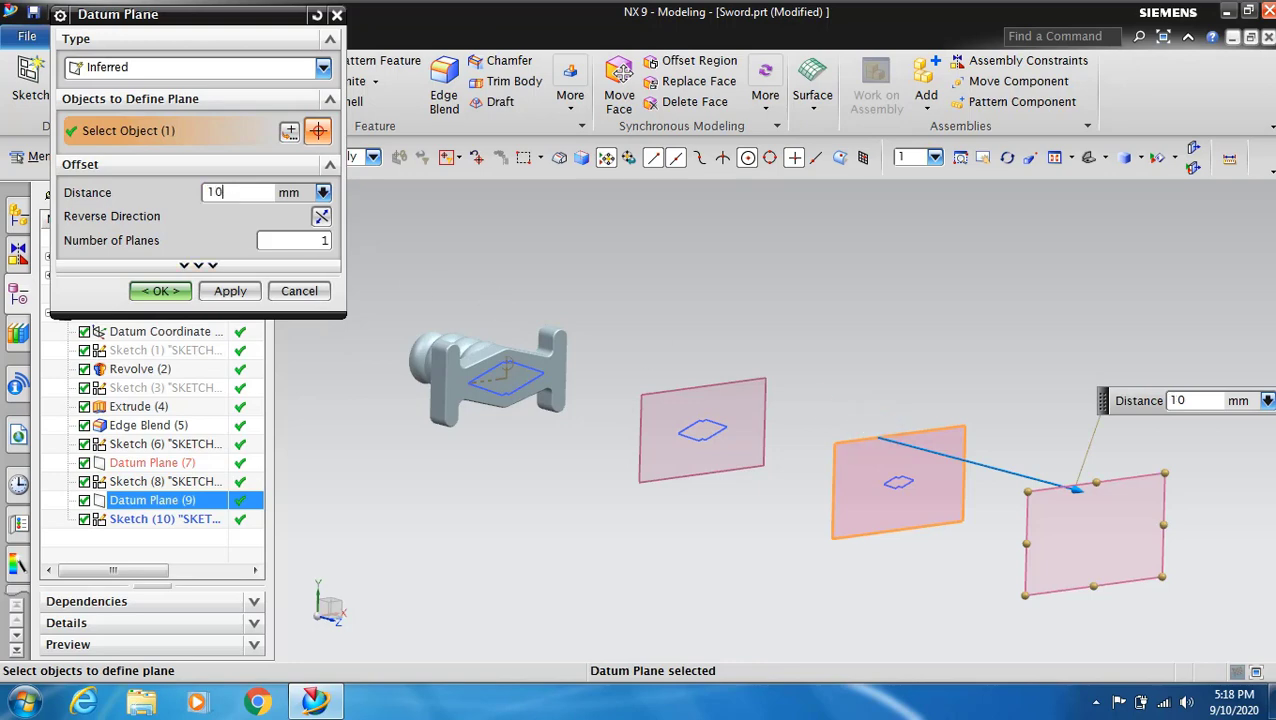
double_click(229, 197)
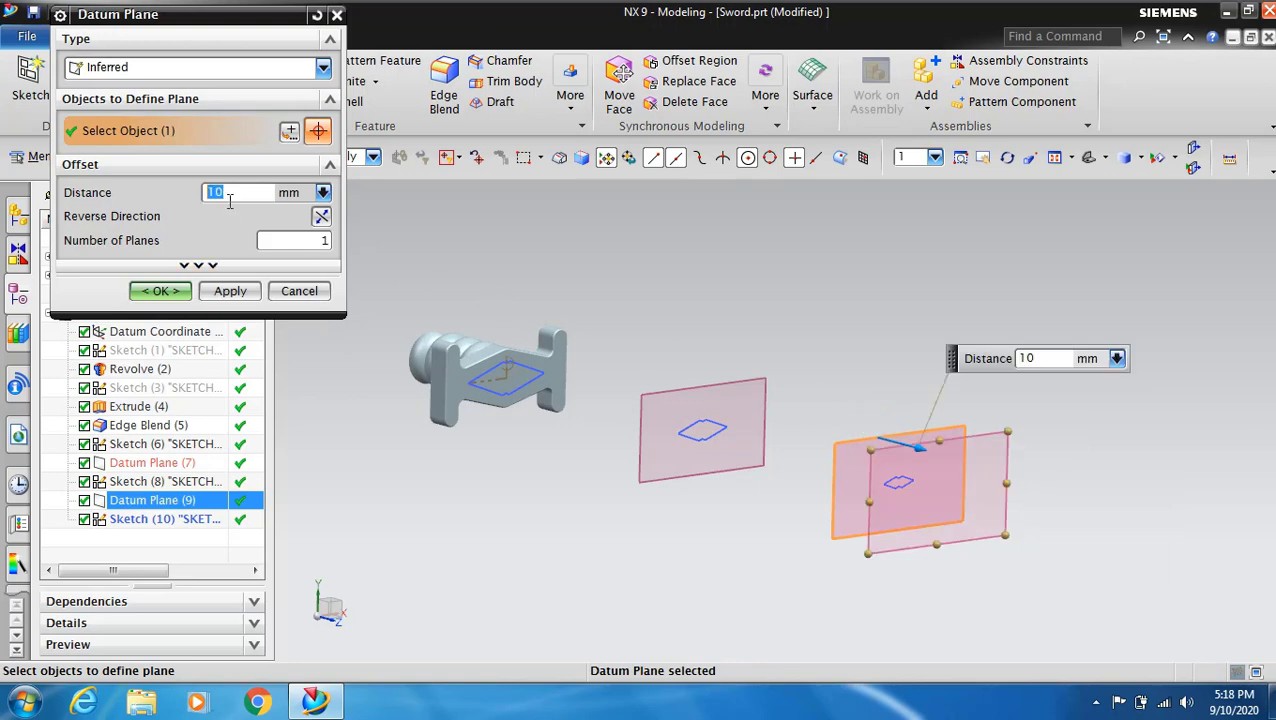
click(160, 291)
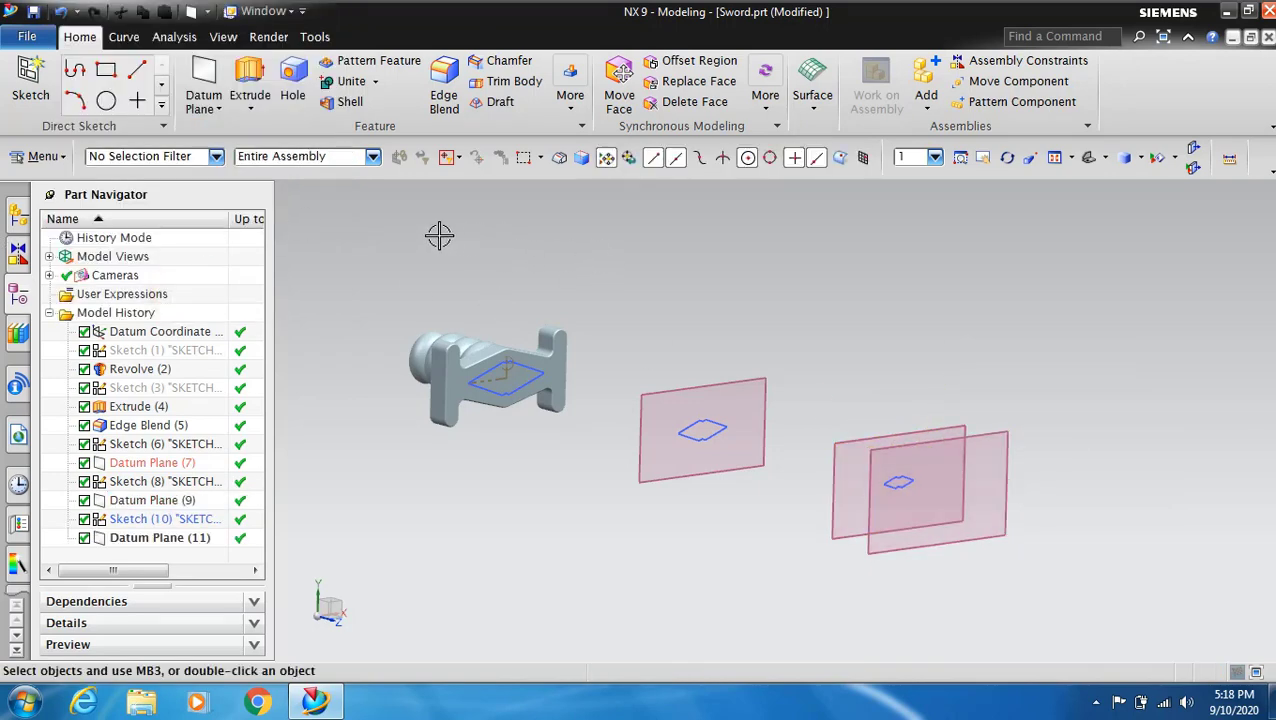
click(22, 108)
click(1008, 428)
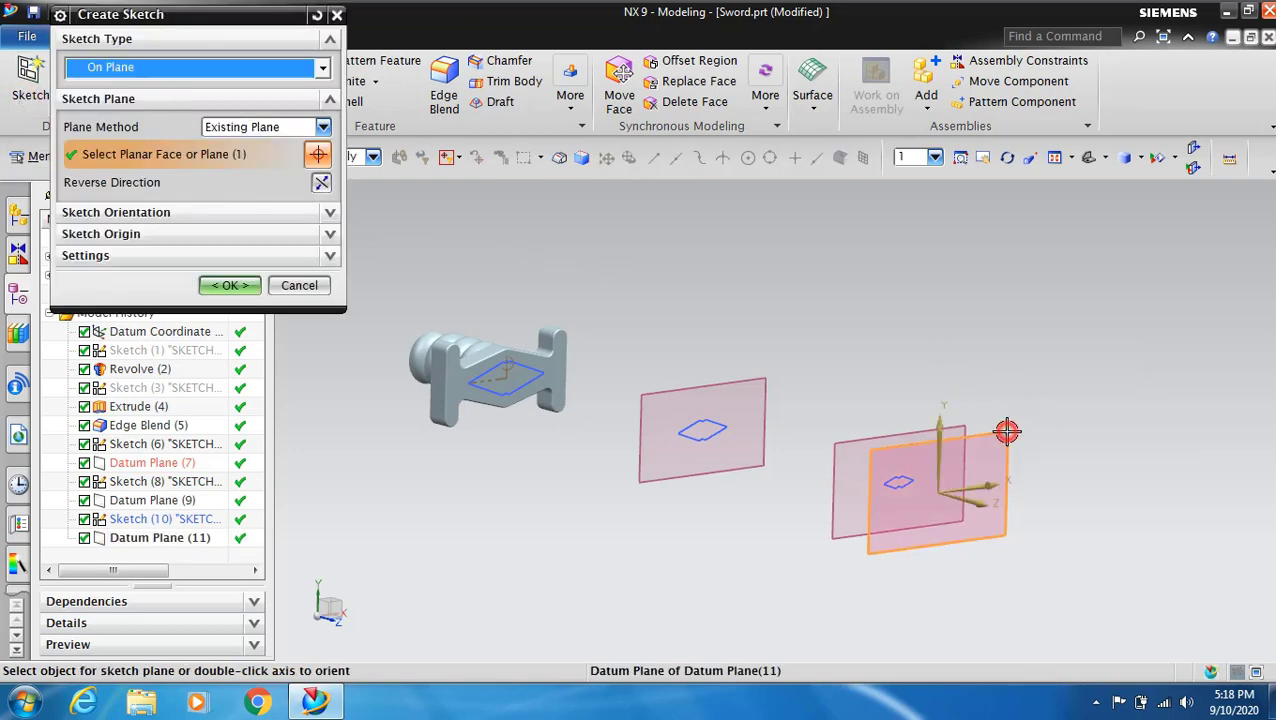
click(230, 285)
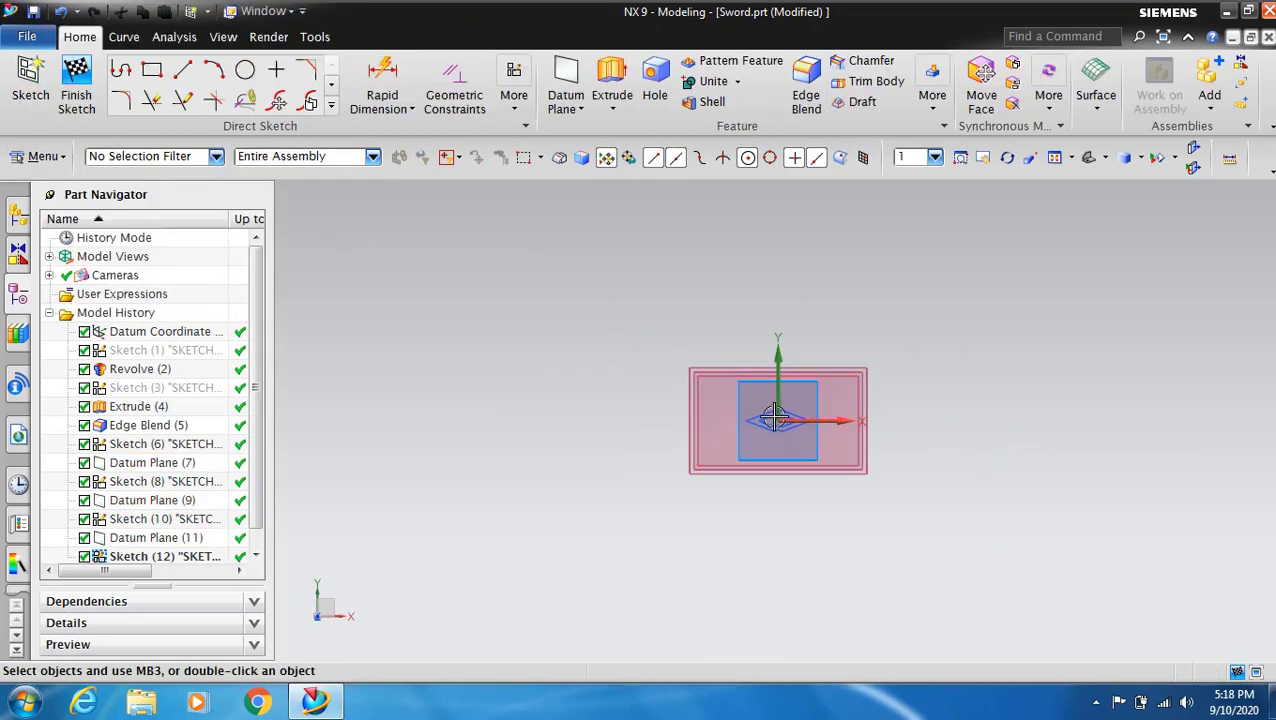
scroll(763, 413, up, 4)
scroll(744, 399, up, 1)
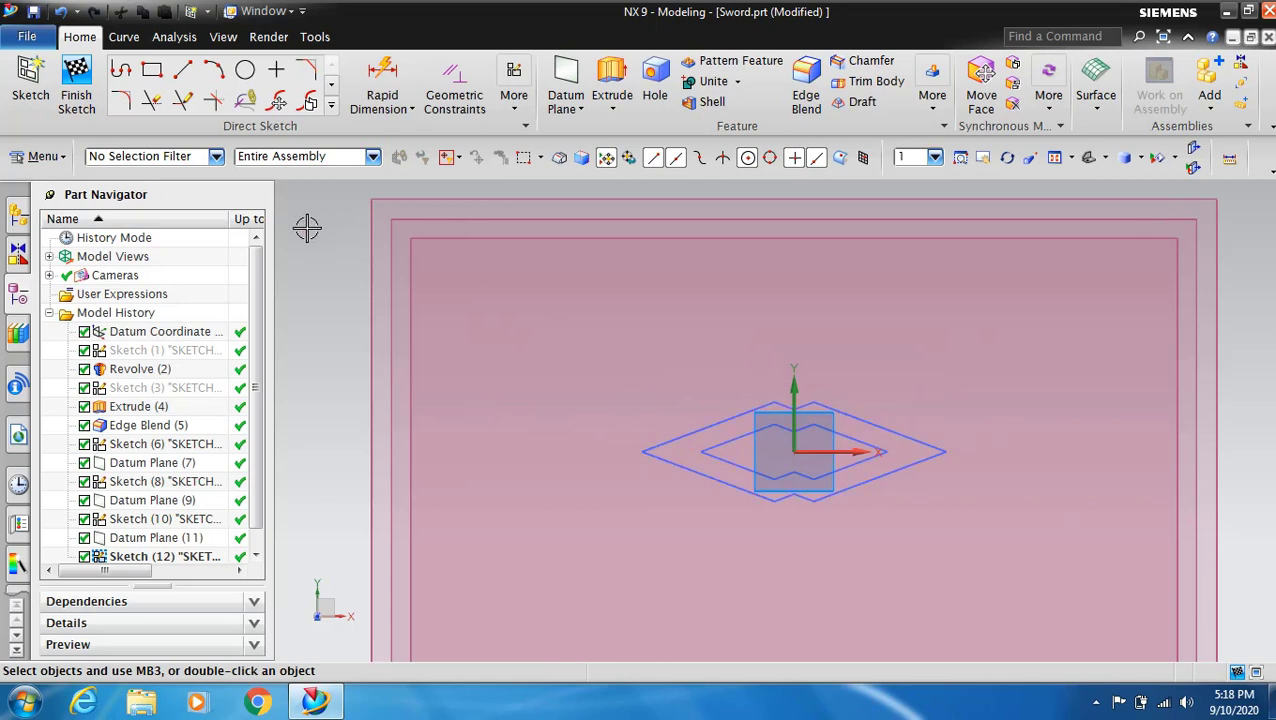
Step: Place the blade-tip sketch point at the sketch origin, at Z 154 mm
click(277, 72)
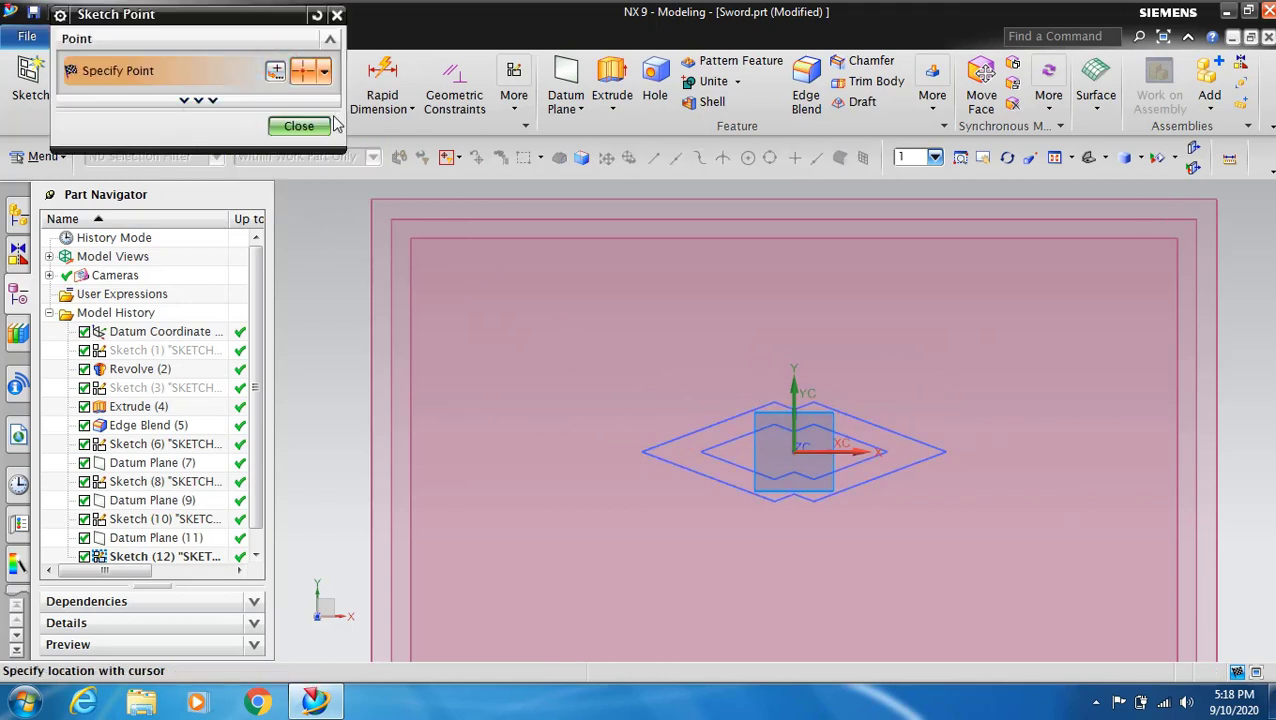
click(322, 74)
click(306, 163)
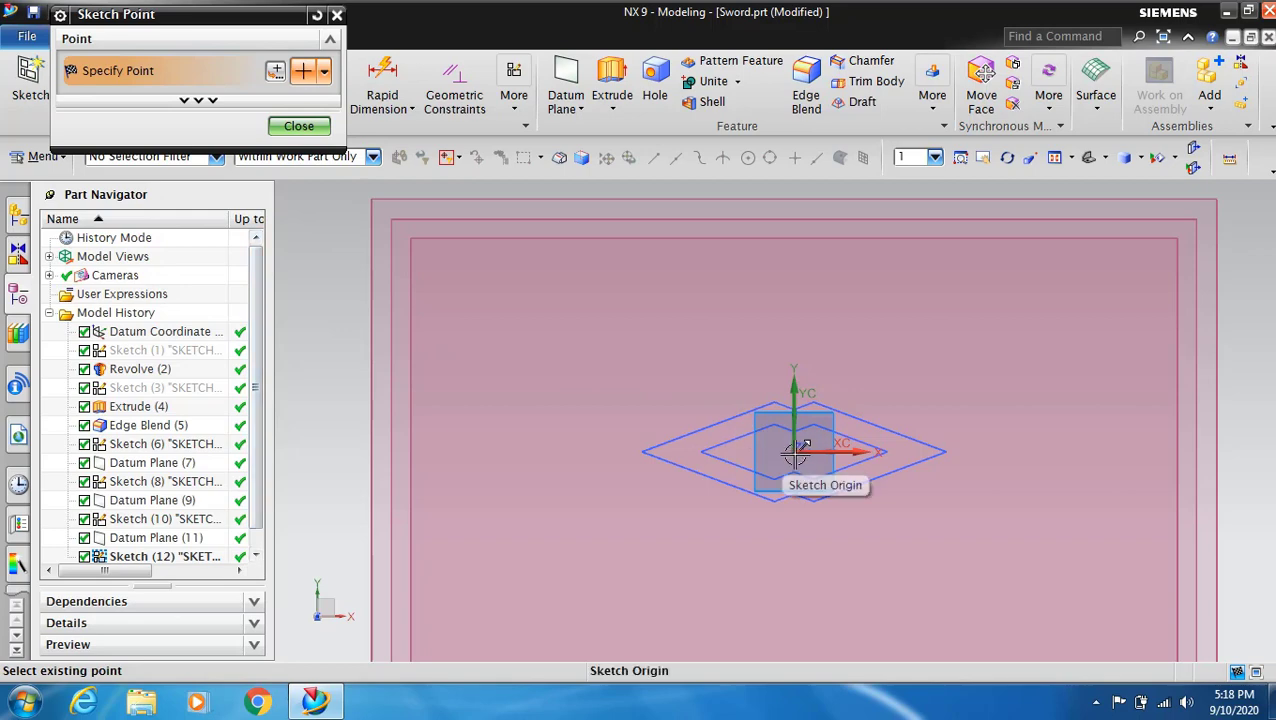
click(279, 75)
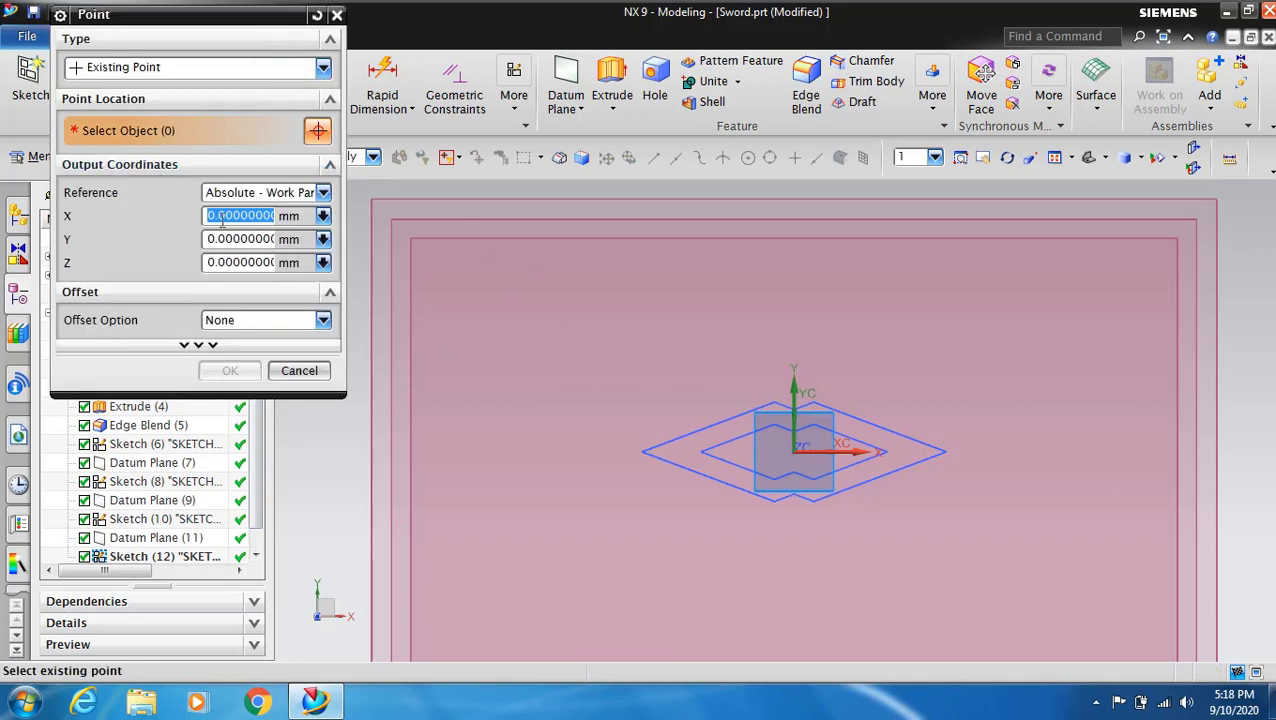
click(795, 449)
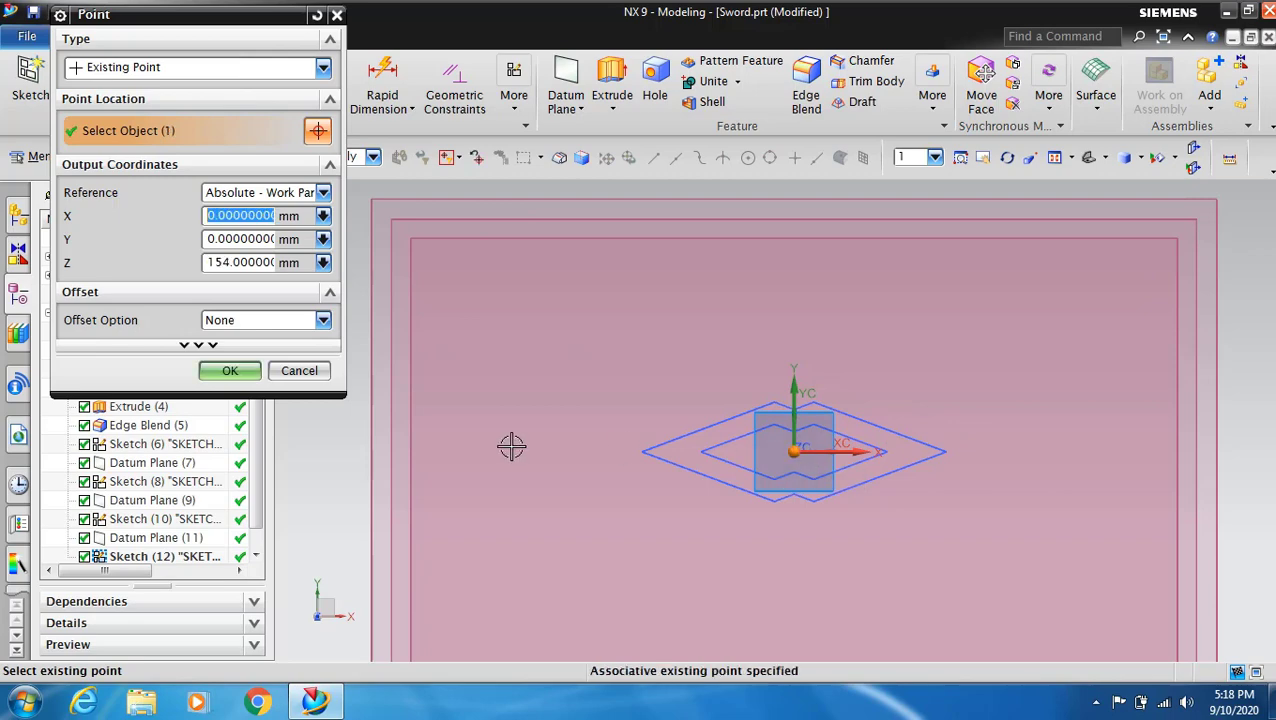
click(230, 371)
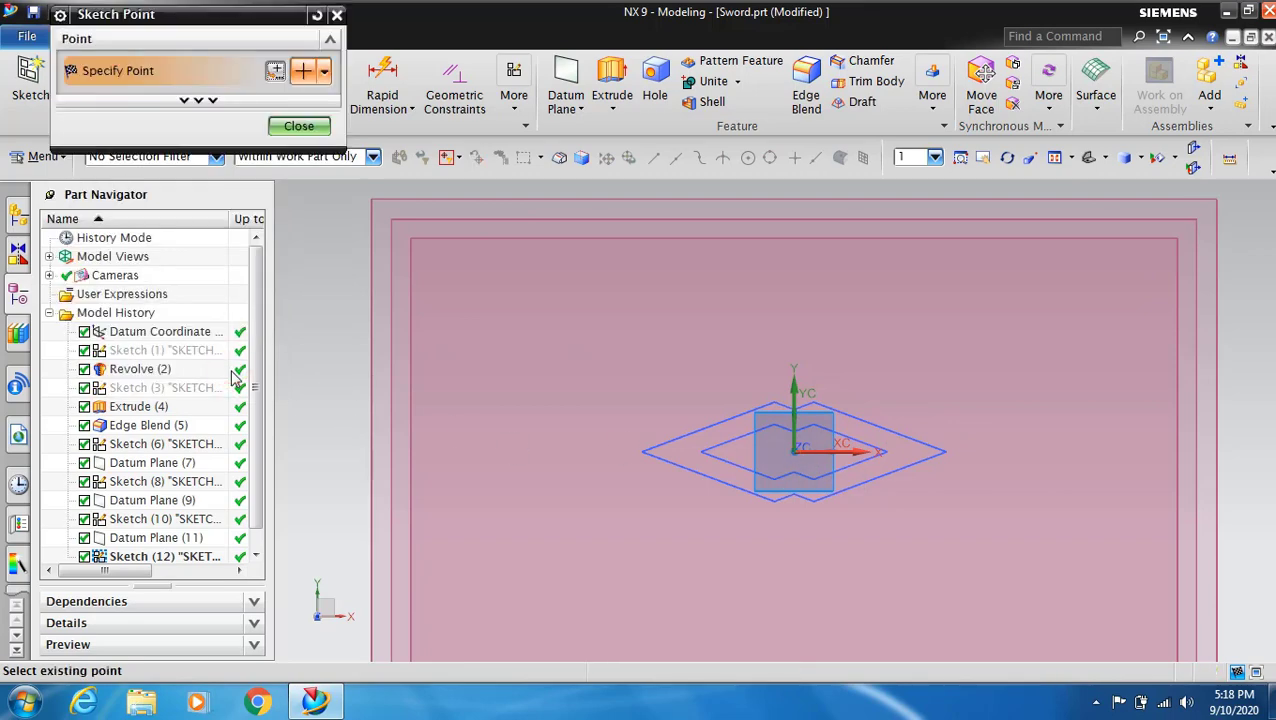
click(300, 126)
Step: Finish Sketch (12) and orbit to view the hilt and datum planes
scroll(636, 412, down, 3)
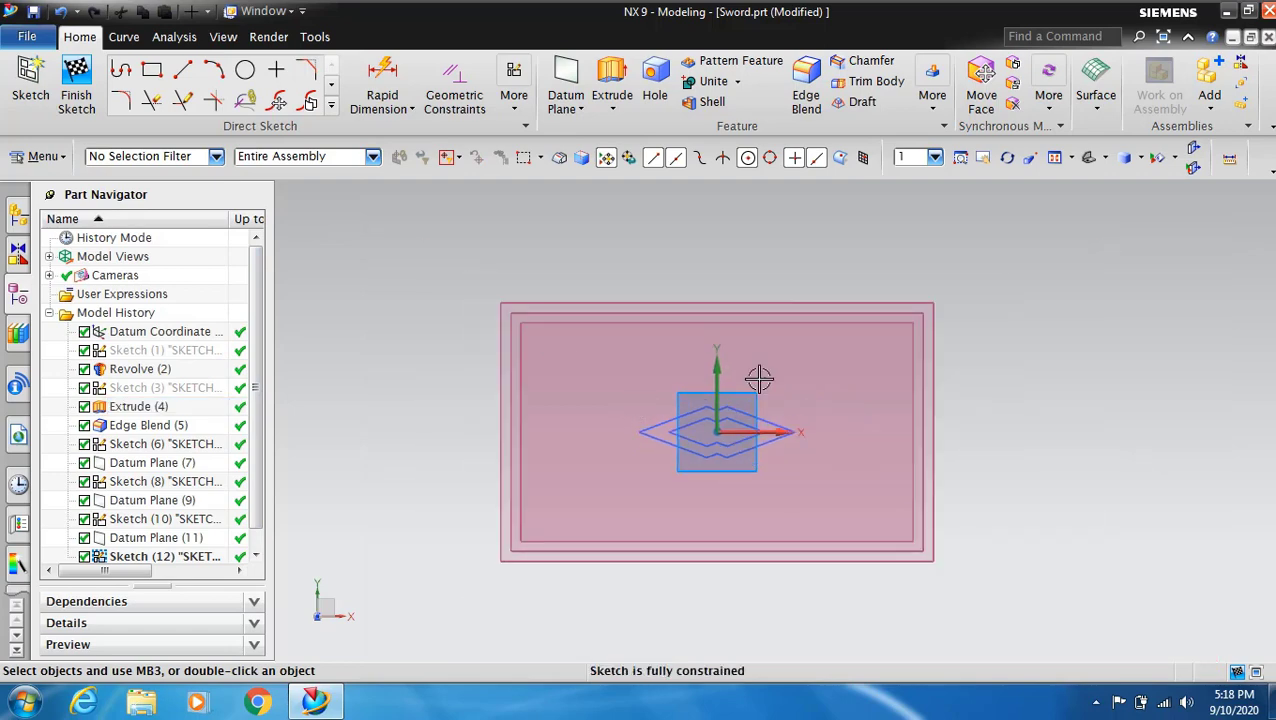
click(76, 90)
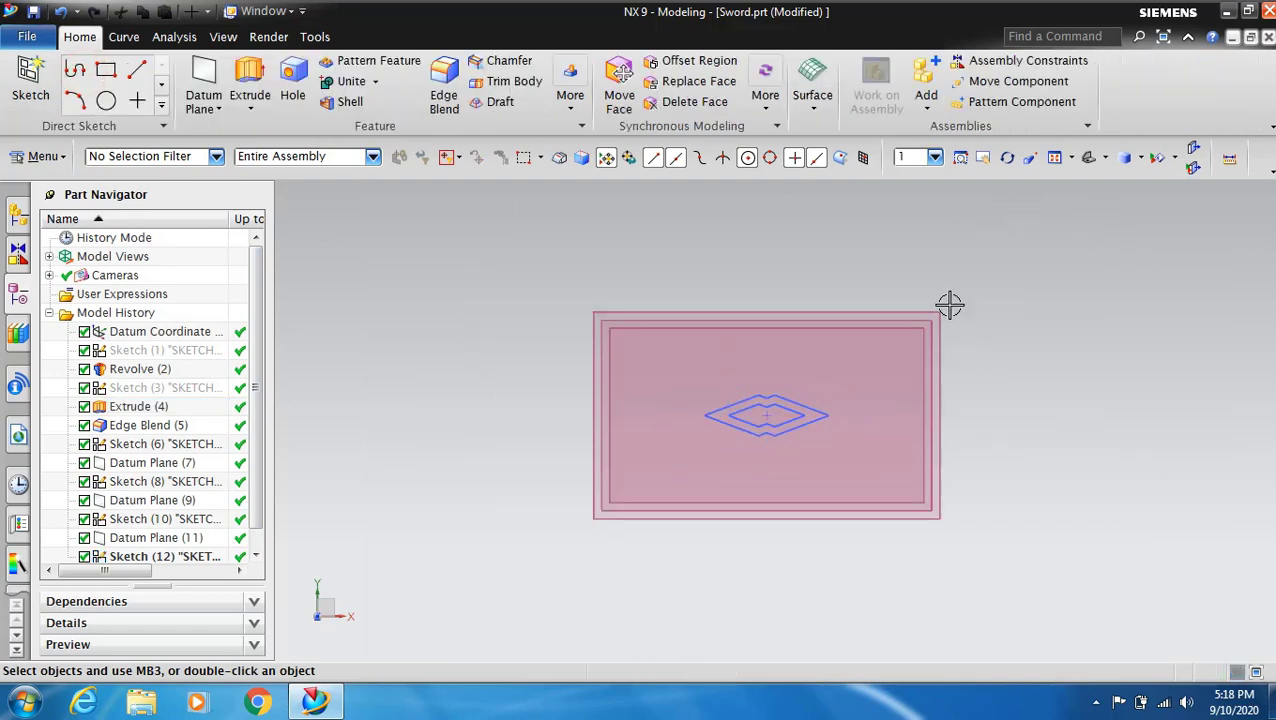
scroll(926, 306, down, 2)
mouse_move(731, 259)
middle_down()
mouse_move(763, 266)
mouse_move(615, 364)
mouse_move(833, 293)
mouse_move(858, 297)
mouse_move(1022, 185)
middle_up()
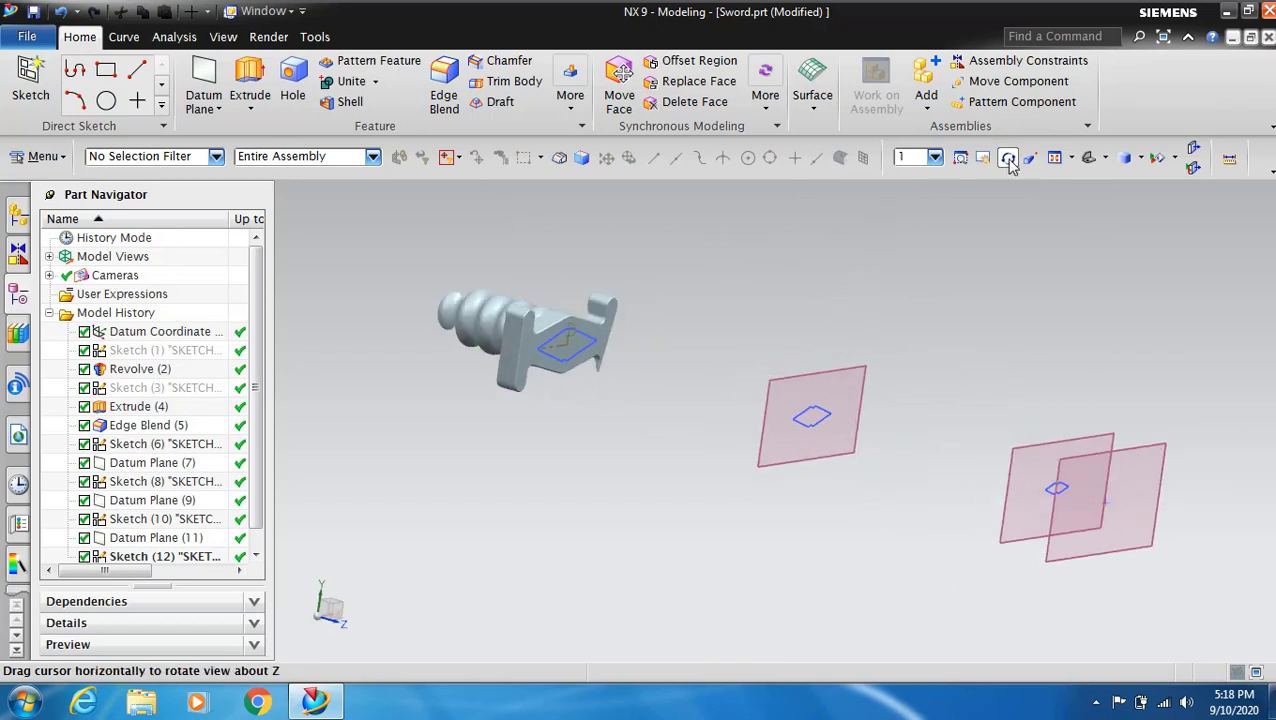
click(1006, 158)
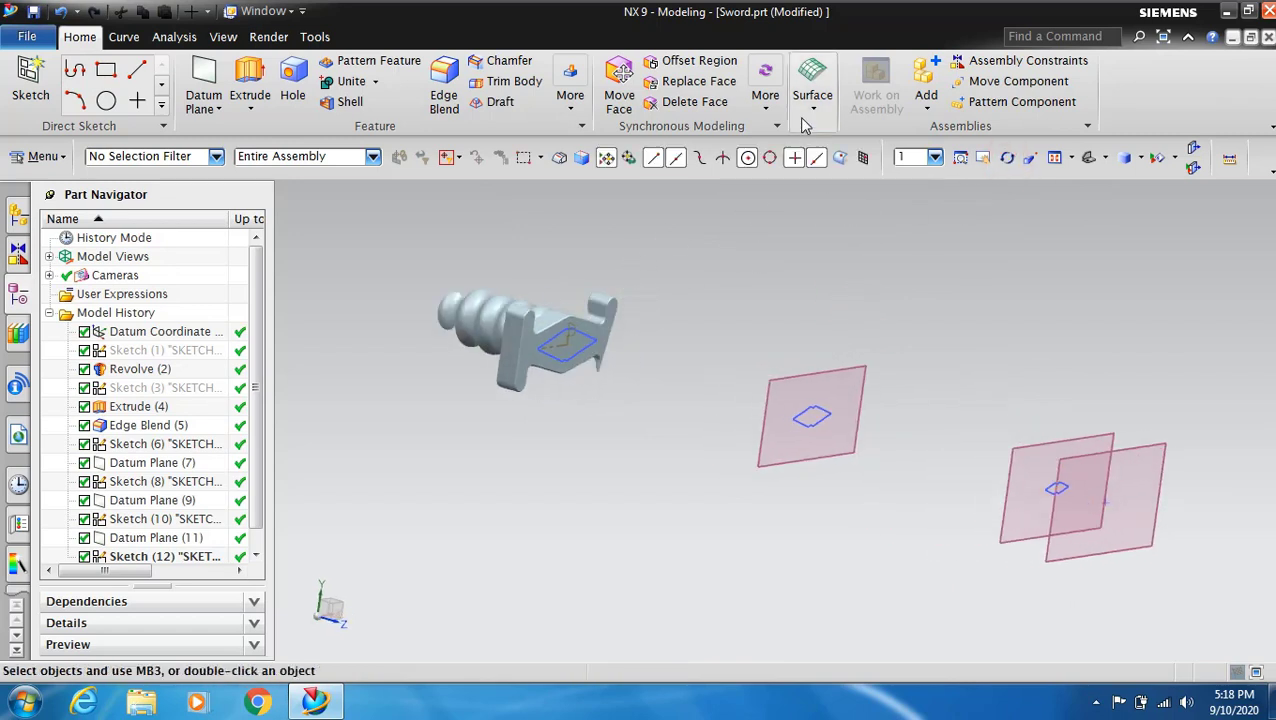
Step: Start a Through Curves loft with sections: tip point, Sketch (10), Sketch (8), Sketch (6)
click(806, 124)
click(932, 146)
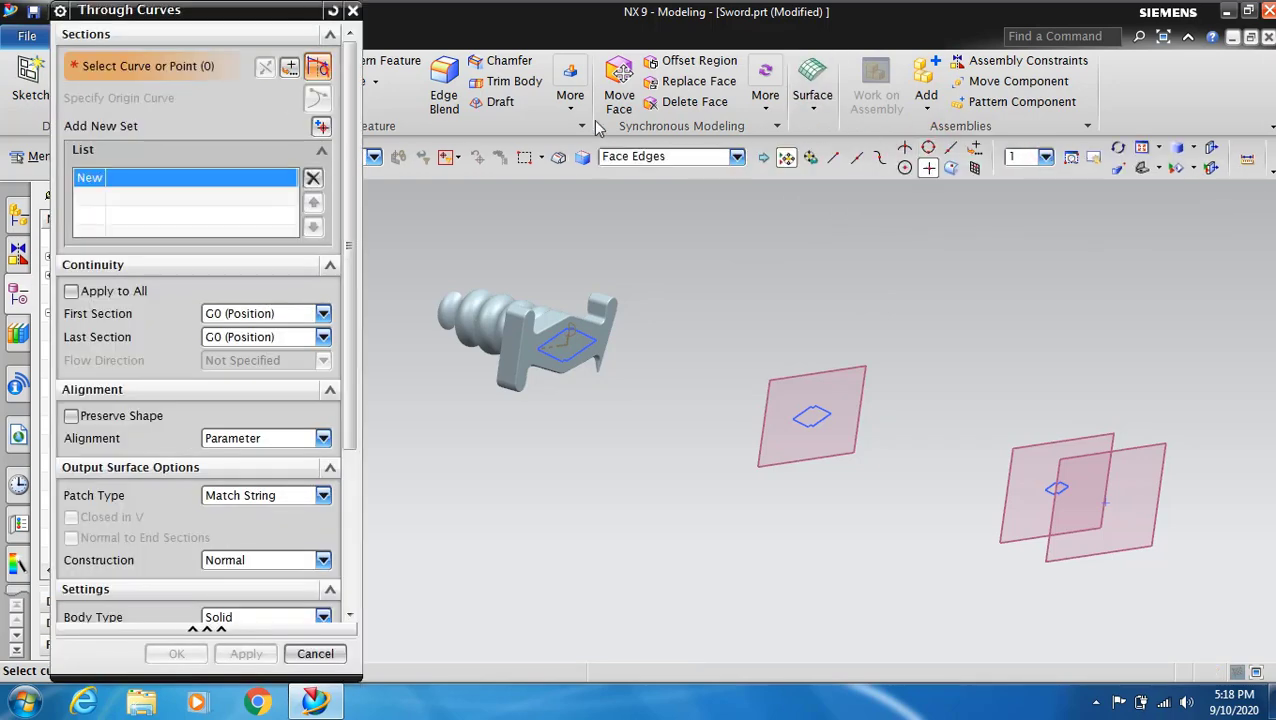
drag(196, 17, 356, 15)
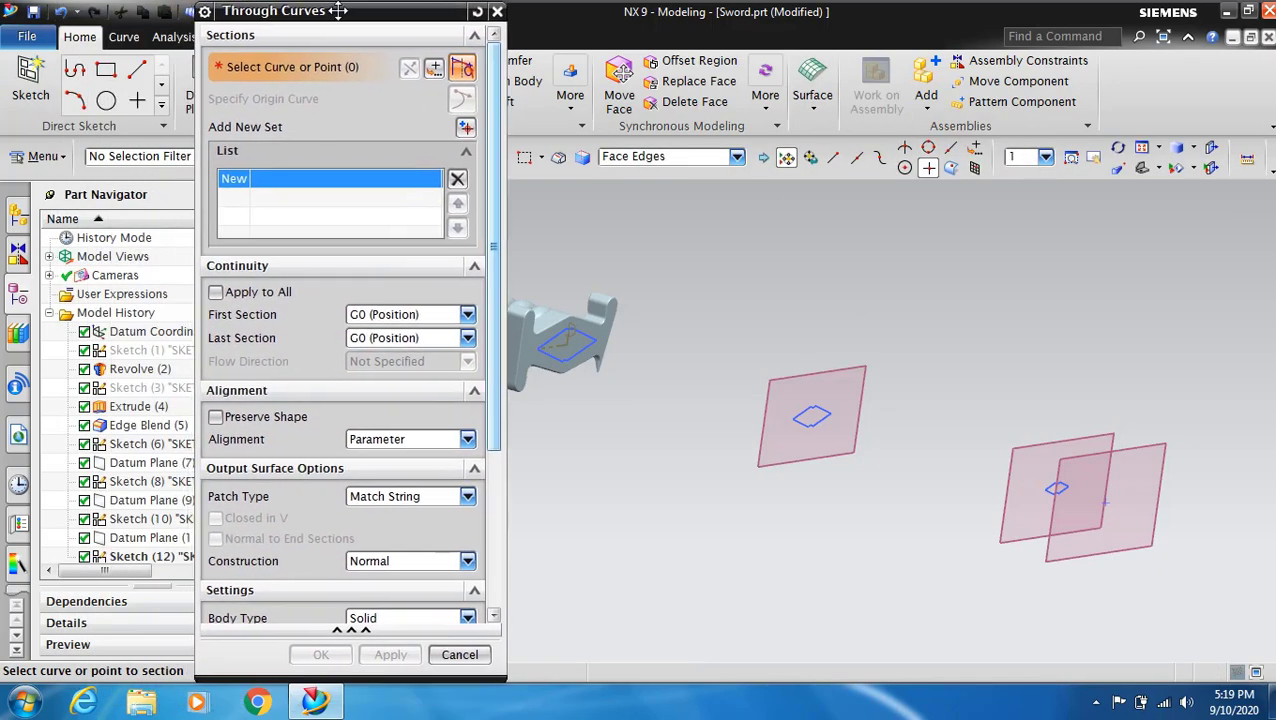
scroll(127, 405, down, 1)
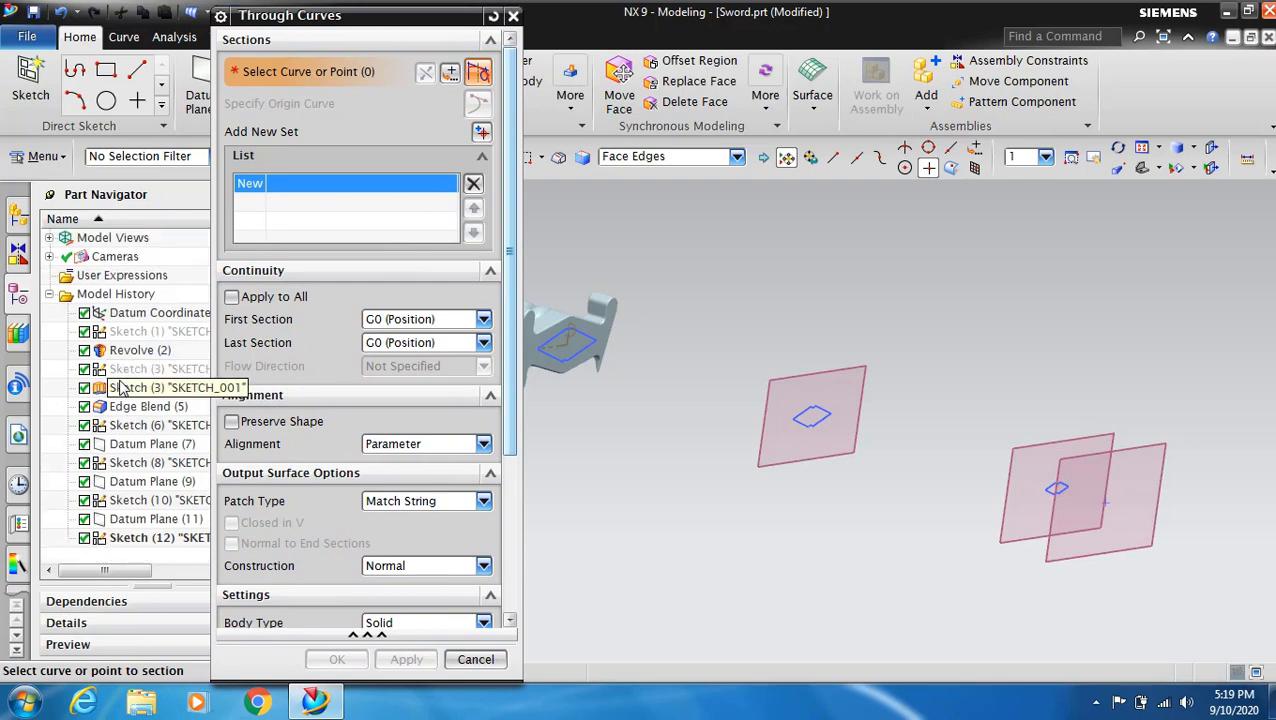
click(1105, 503)
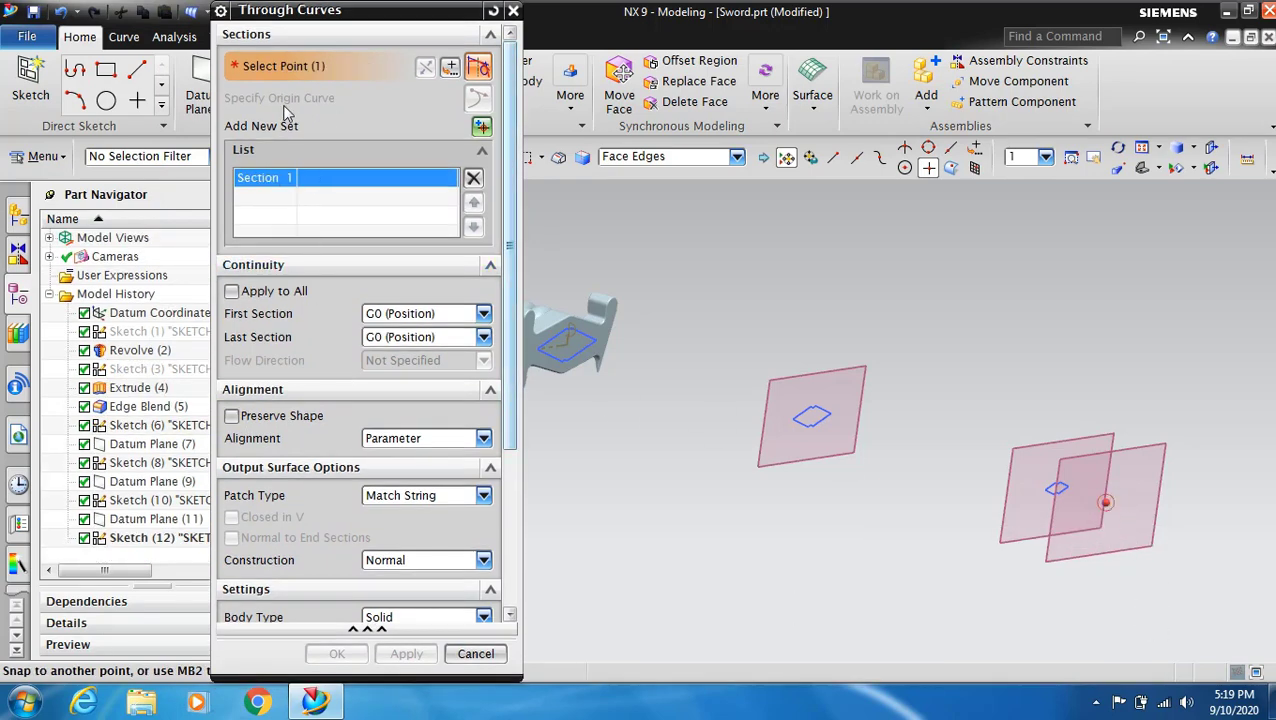
click(482, 127)
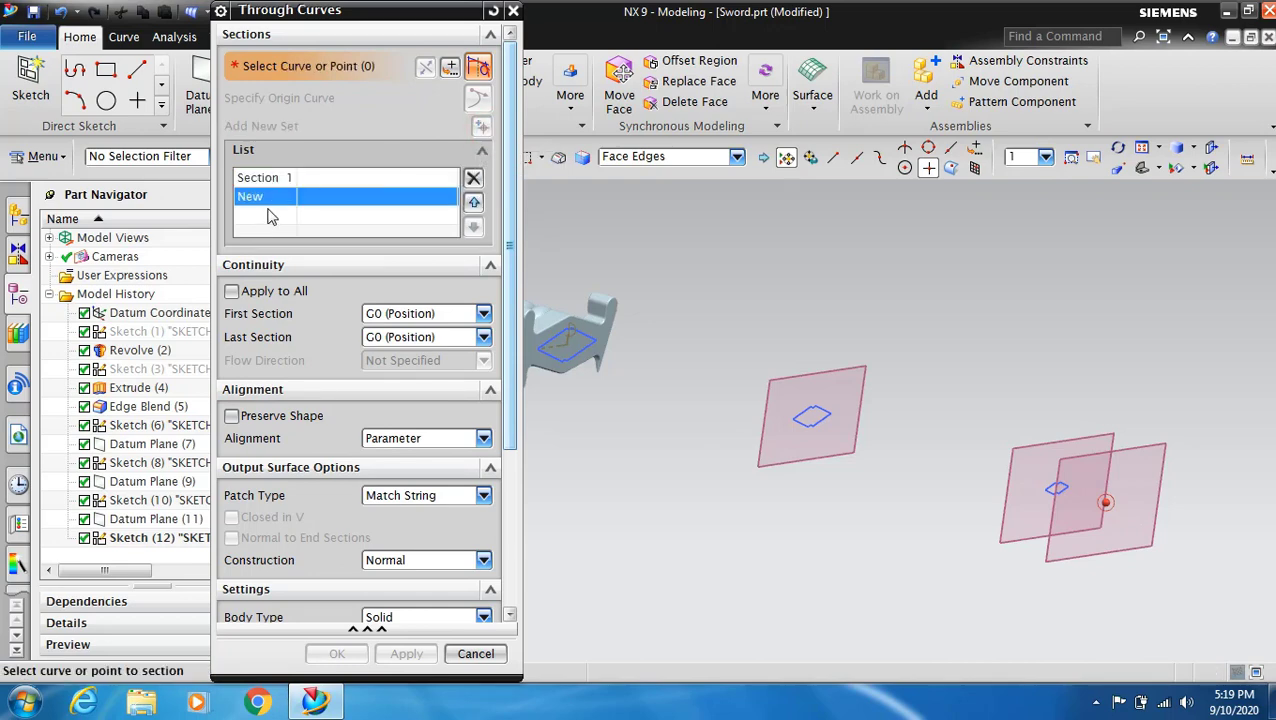
click(157, 503)
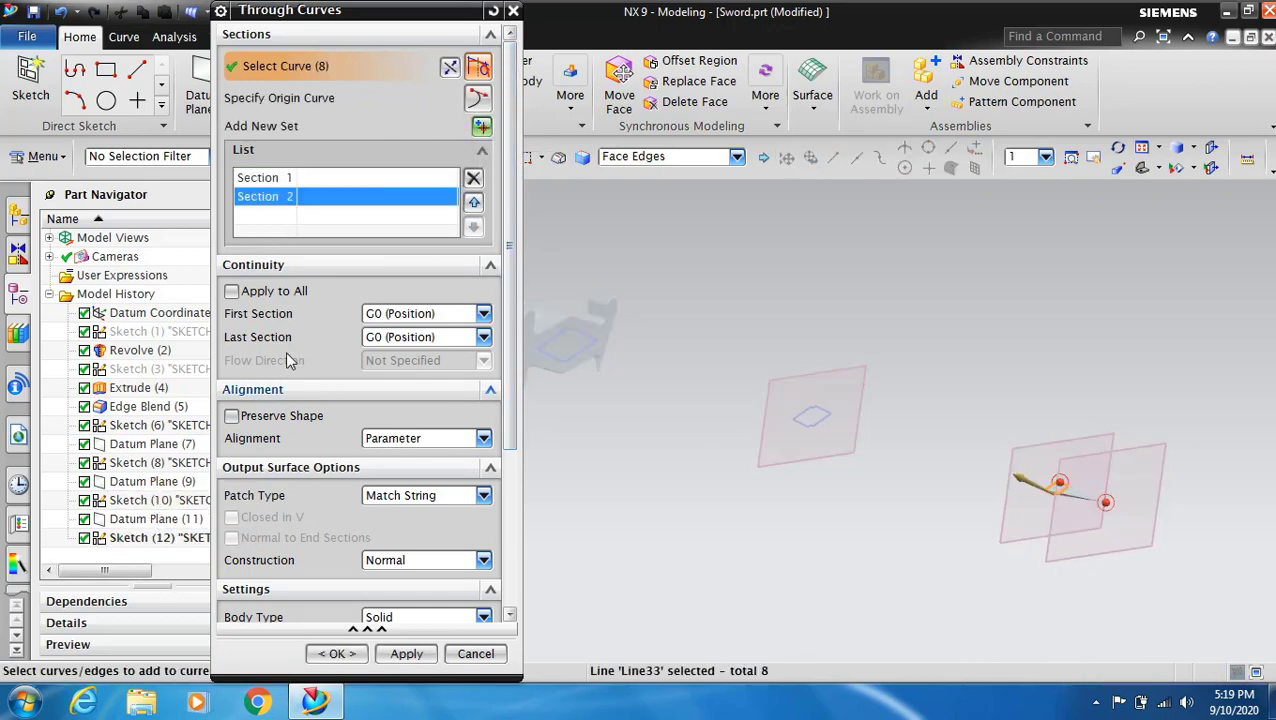
click(481, 128)
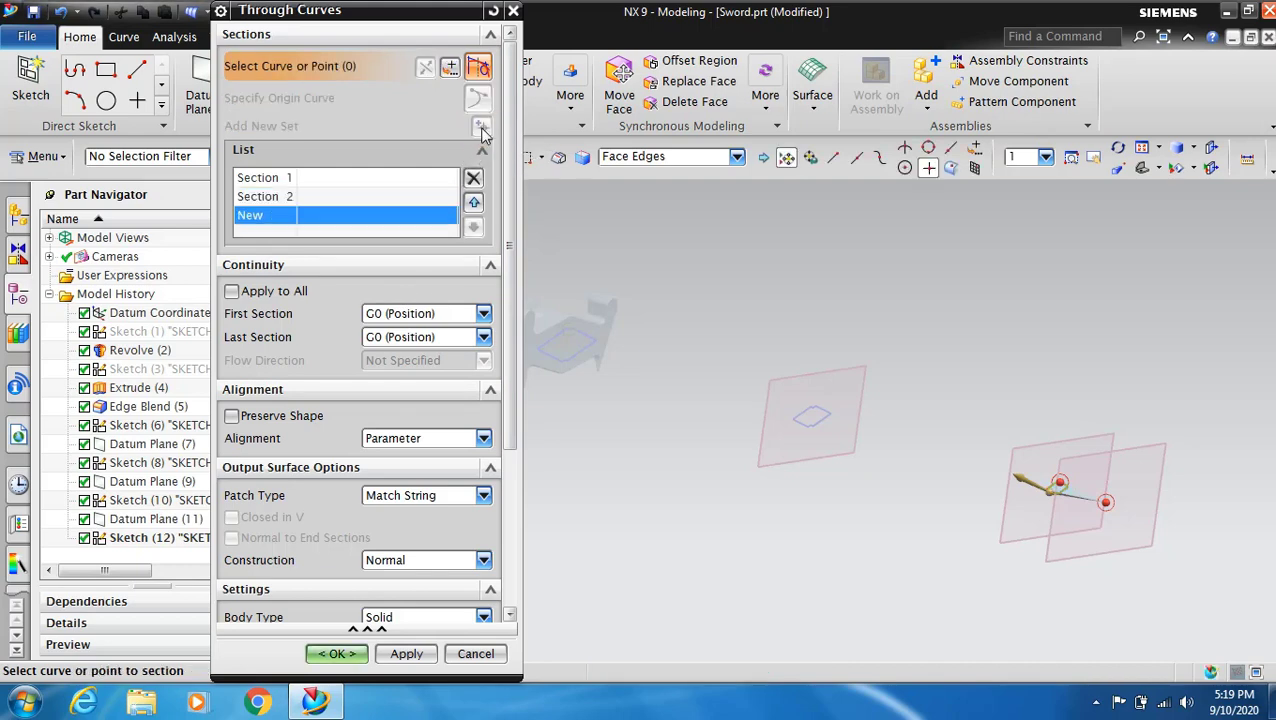
click(147, 465)
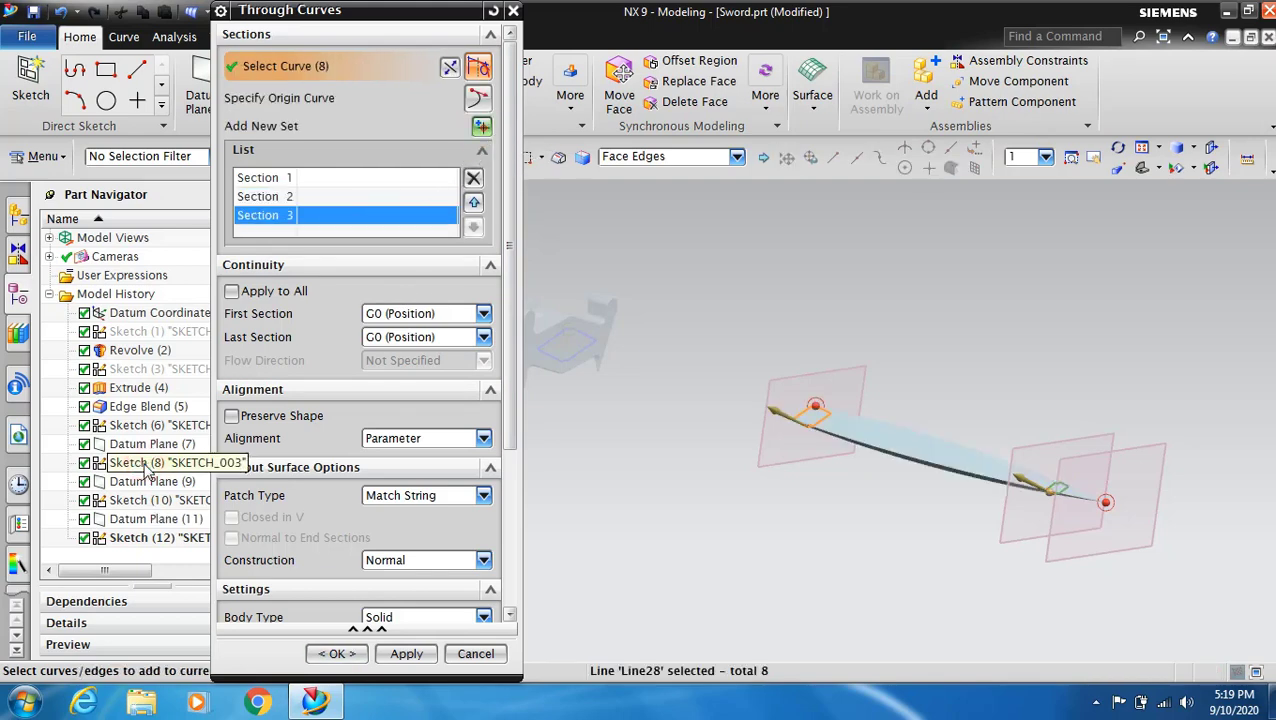
click(481, 128)
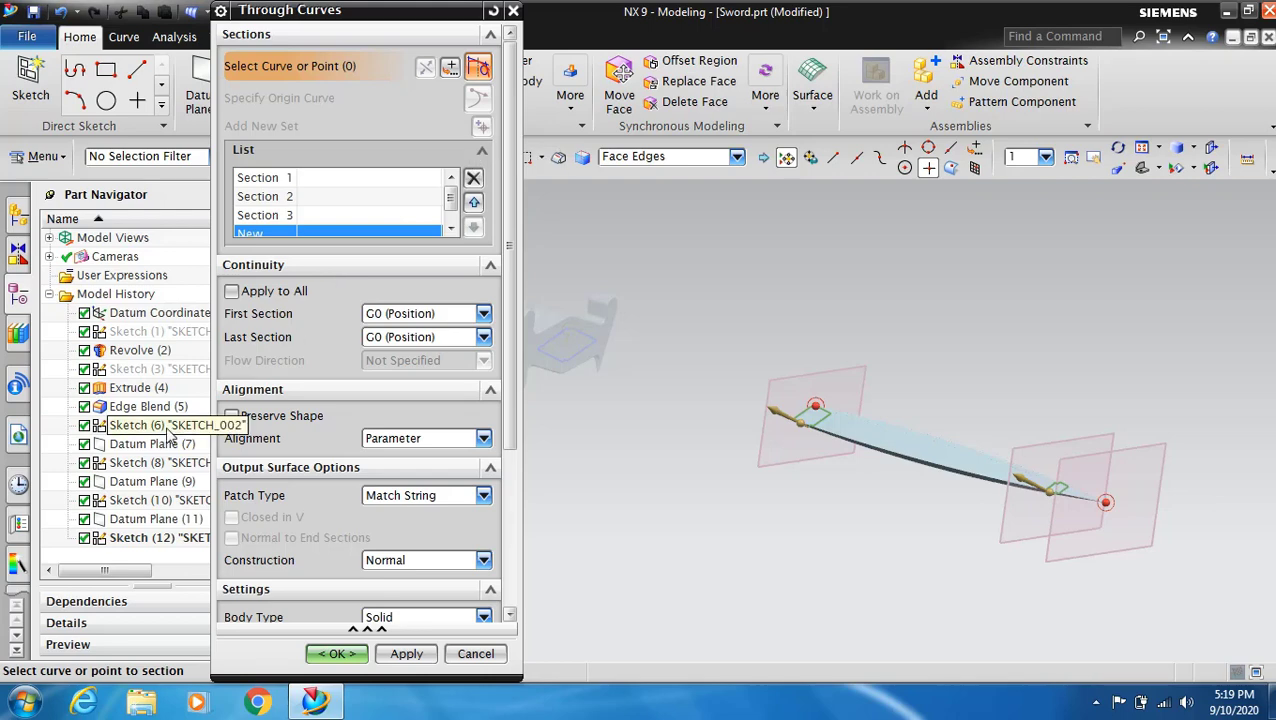
click(168, 430)
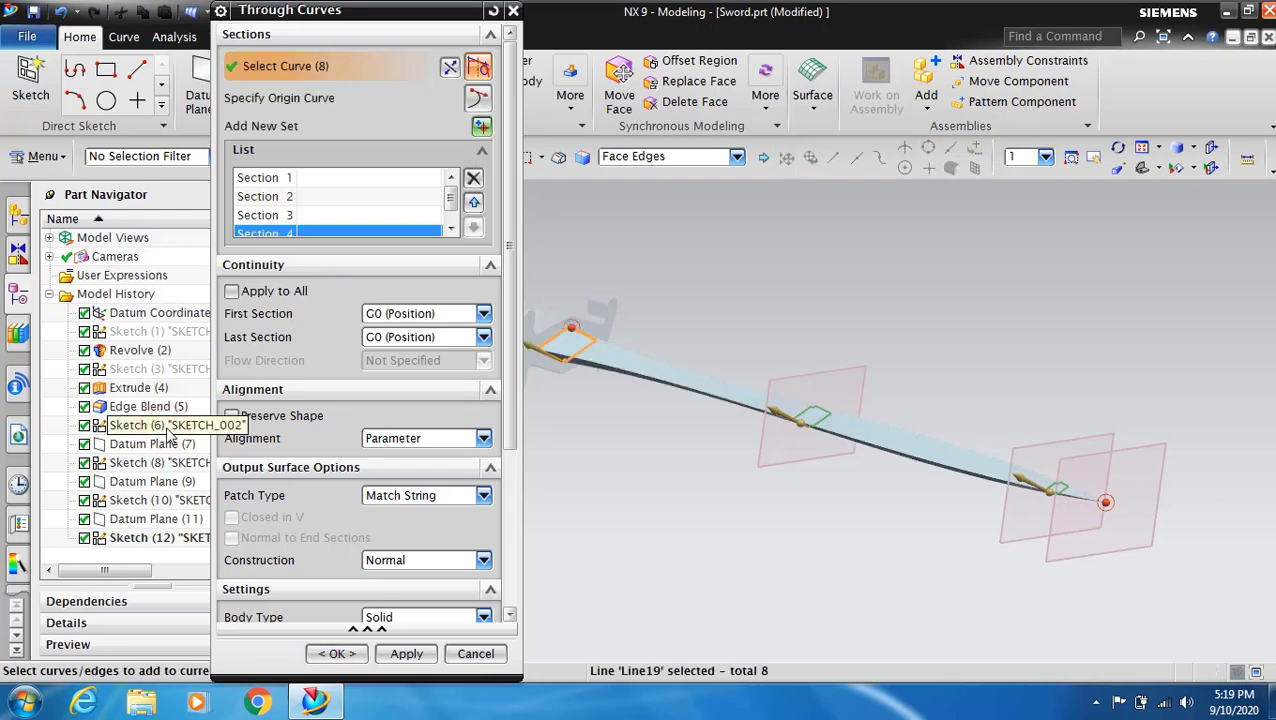
Step: Set the loft's Patch Type to Single and create the blade solid
click(1118, 148)
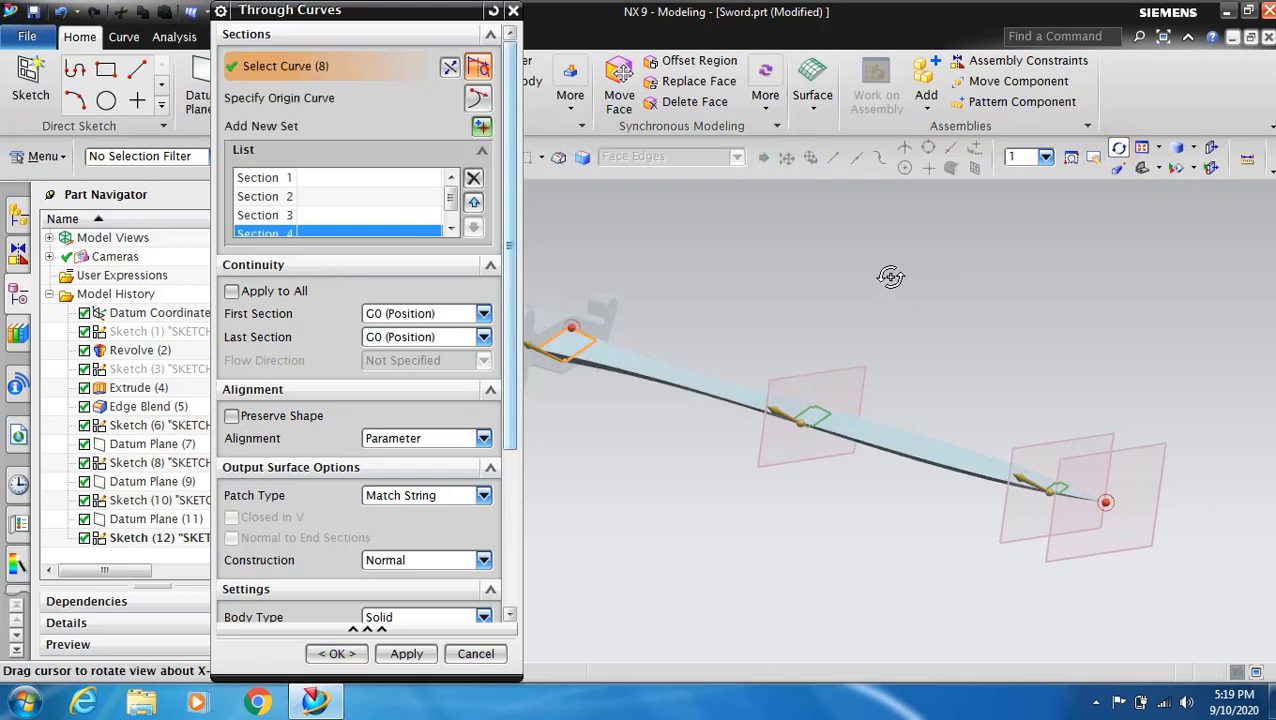
mouse_move(889, 276)
mouse_down()
mouse_move(934, 320)
mouse_move(923, 334)
mouse_move(894, 239)
mouse_move(907, 185)
mouse_up()
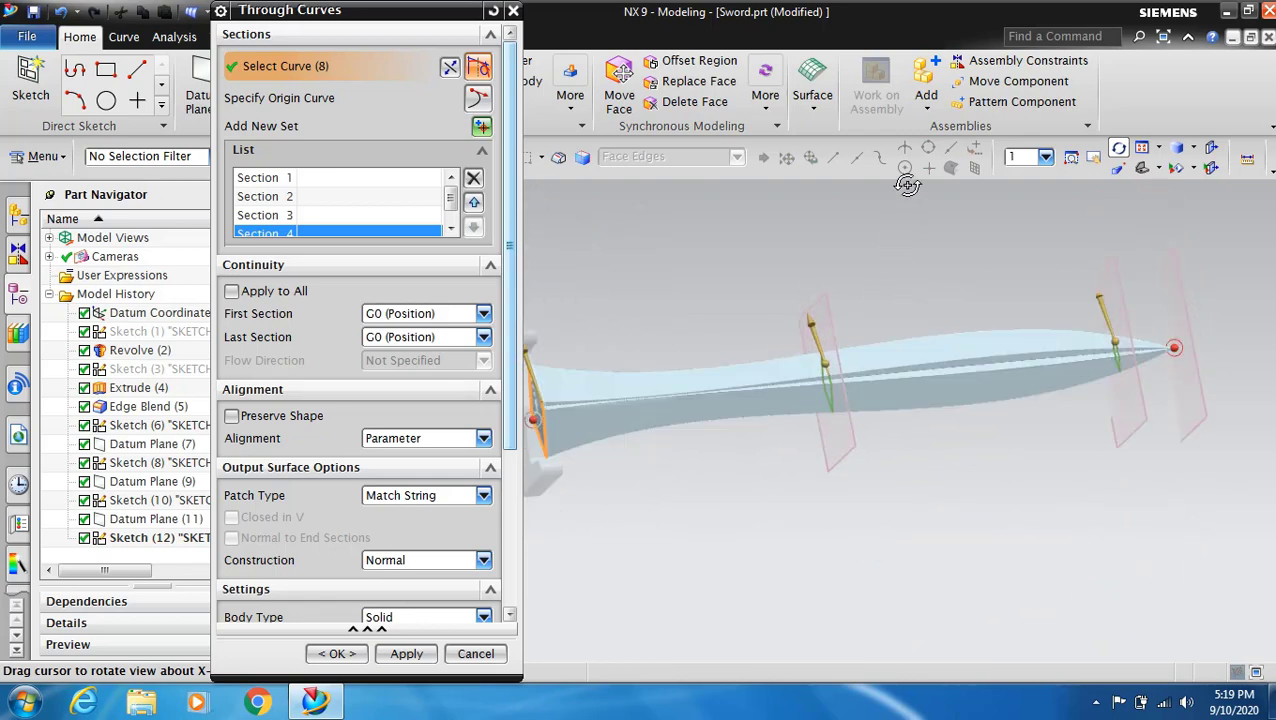
click(482, 495)
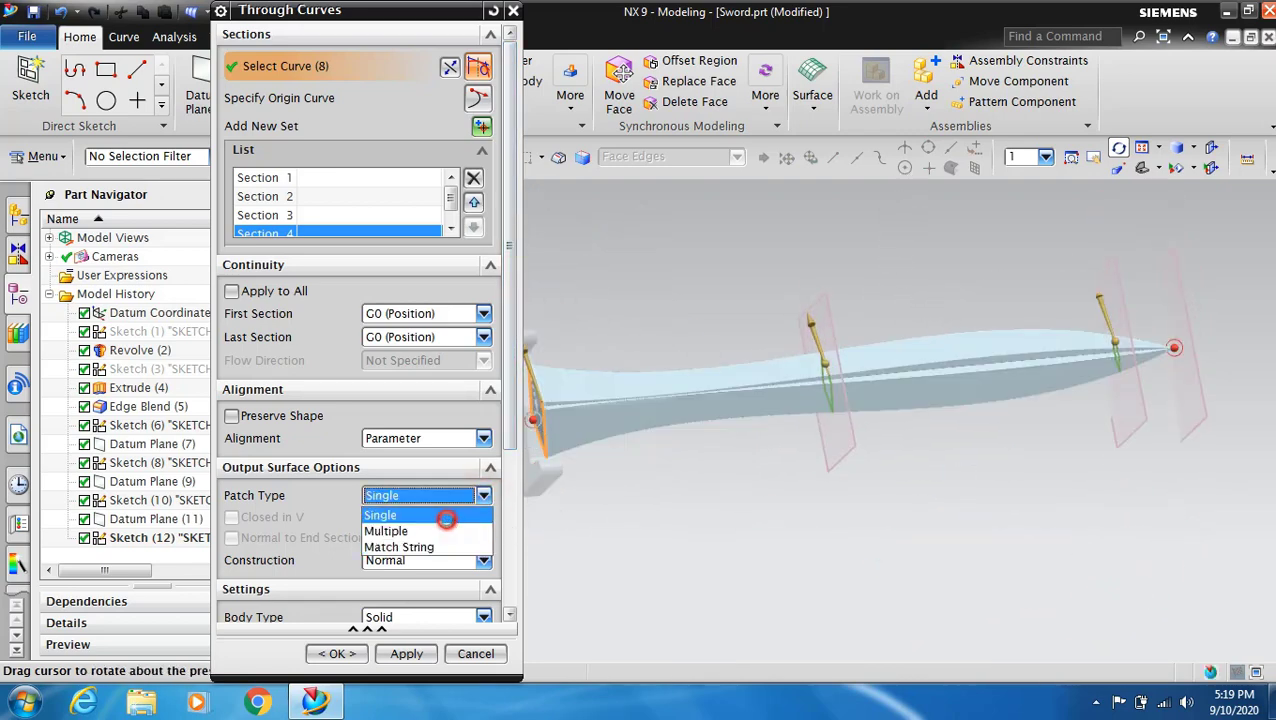
click(444, 514)
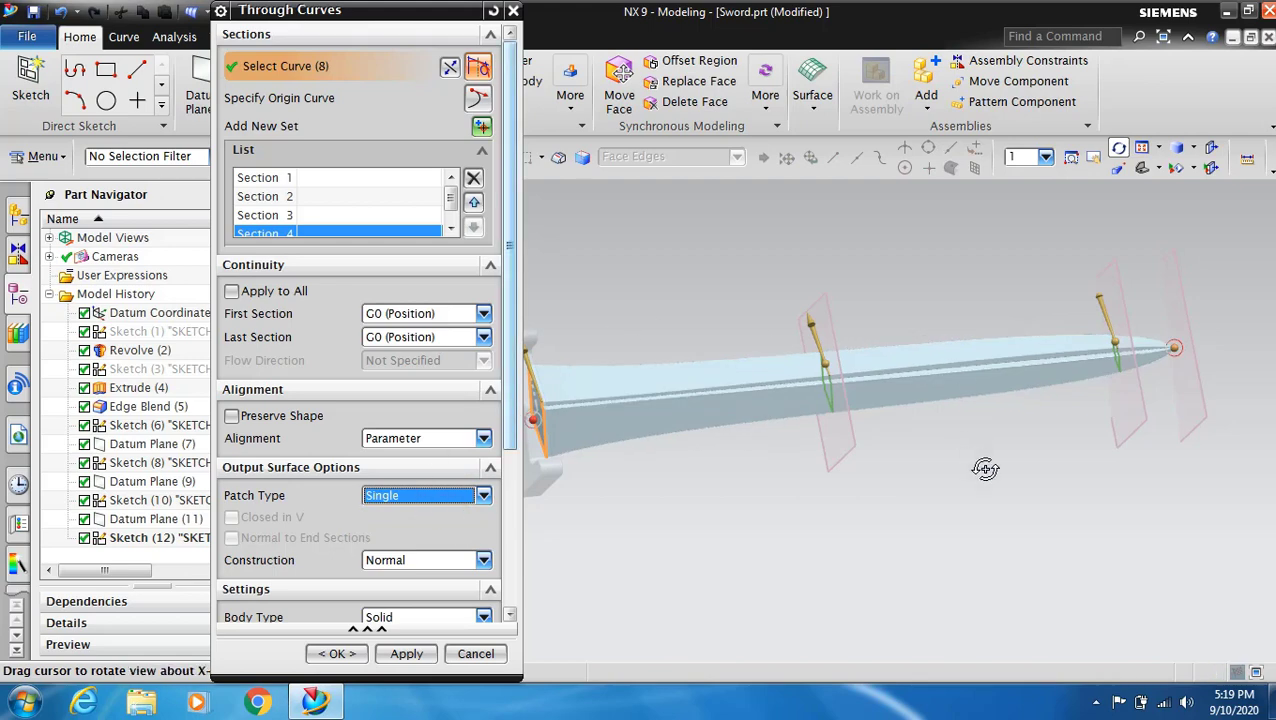
mouse_move(985, 469)
mouse_down()
mouse_move(1080, 407)
mouse_move(1095, 458)
mouse_up()
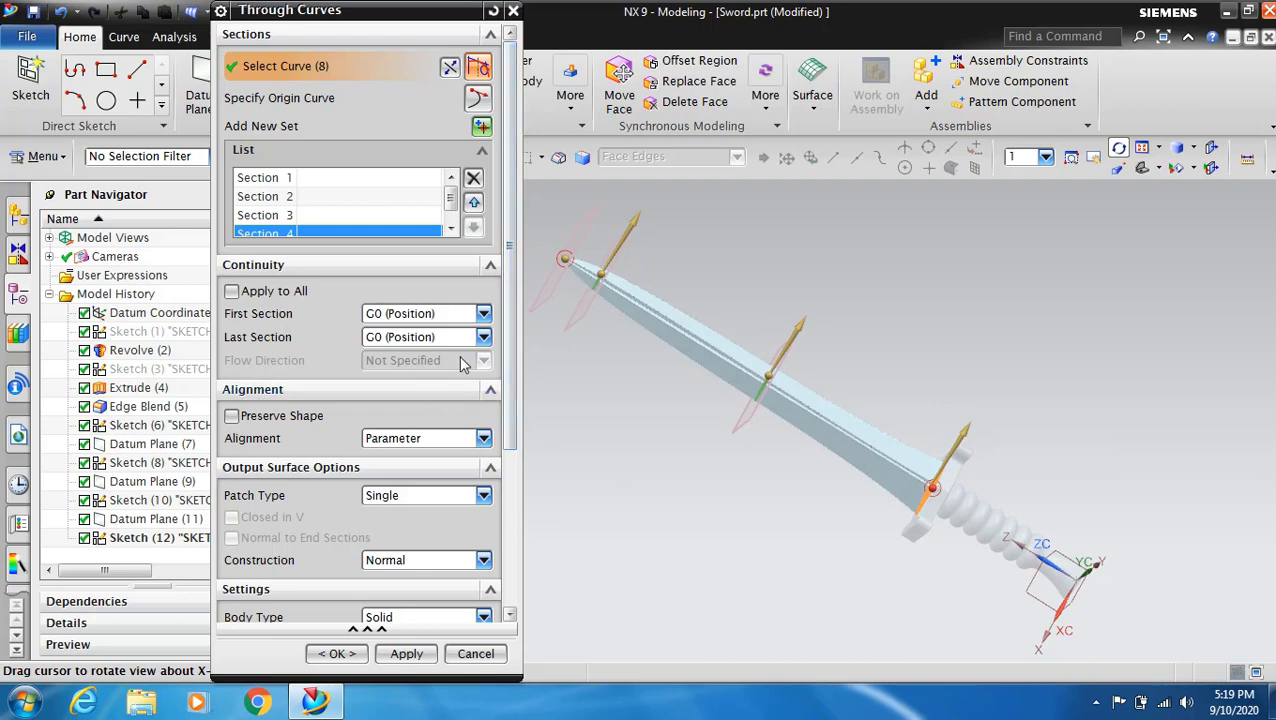
click(350, 658)
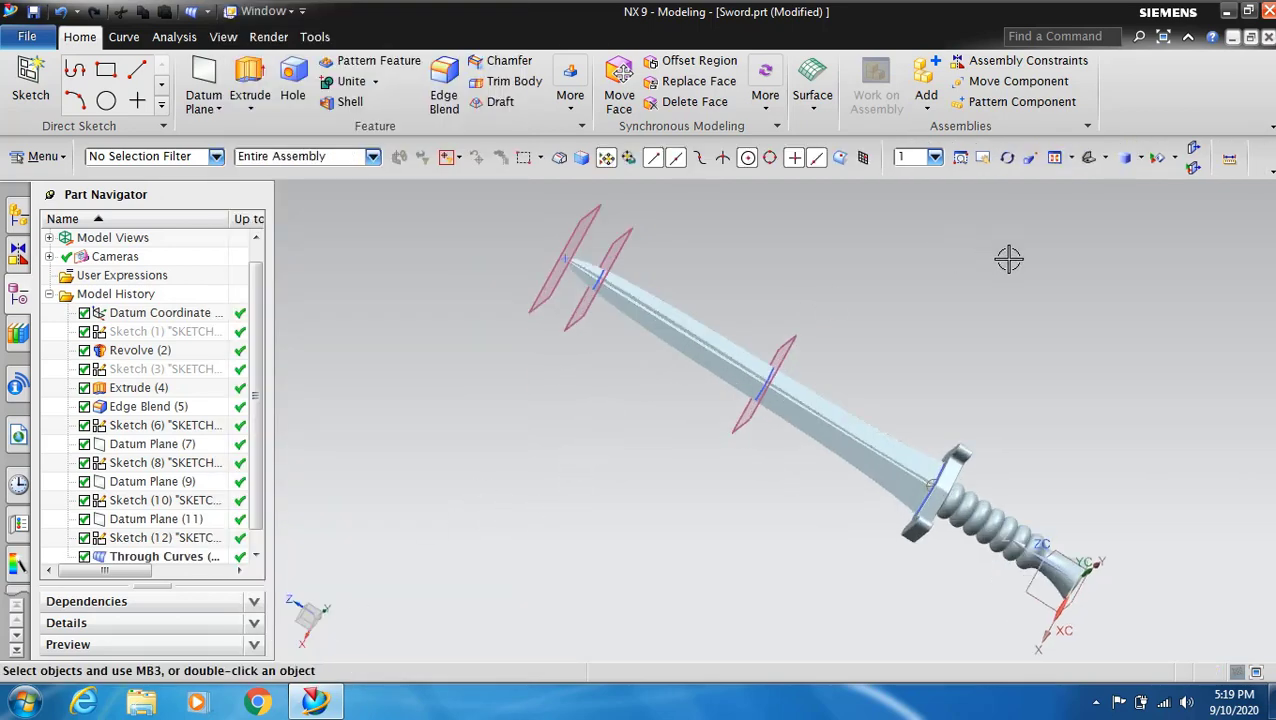
Step: Hide all sketches and datum planes, then orbit the sword to a side-on view
click(1157, 160)
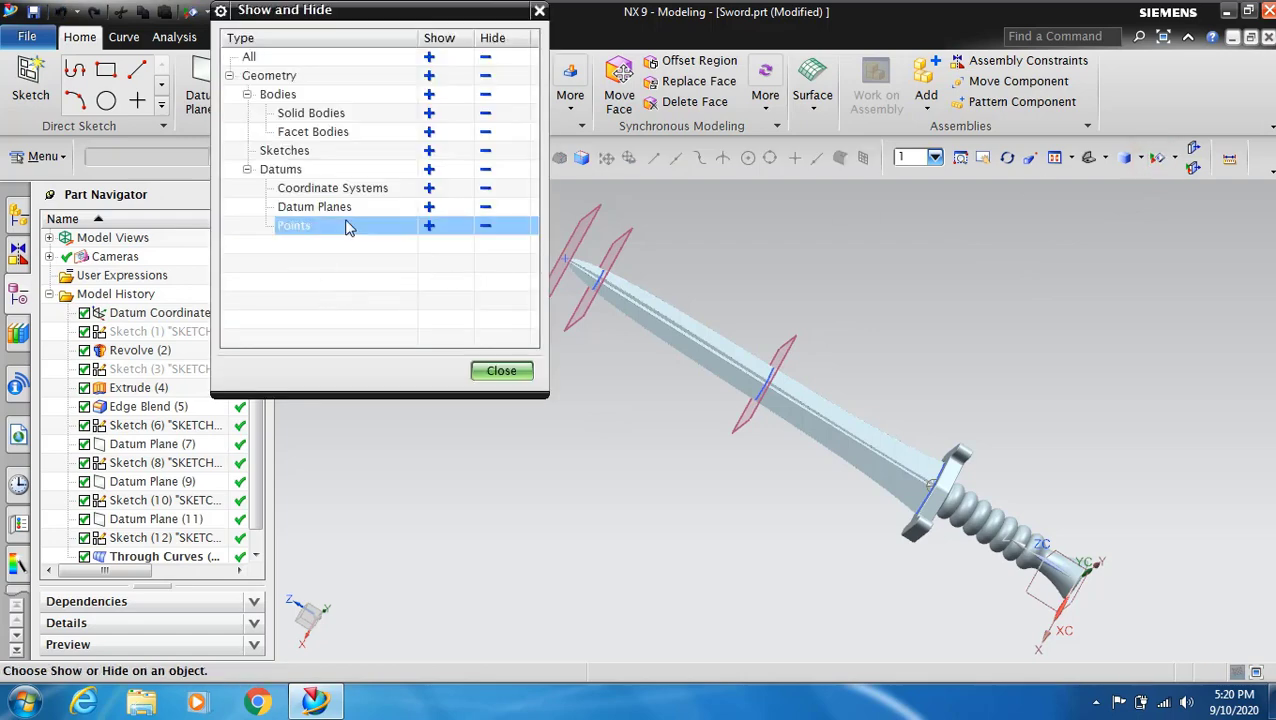
click(486, 151)
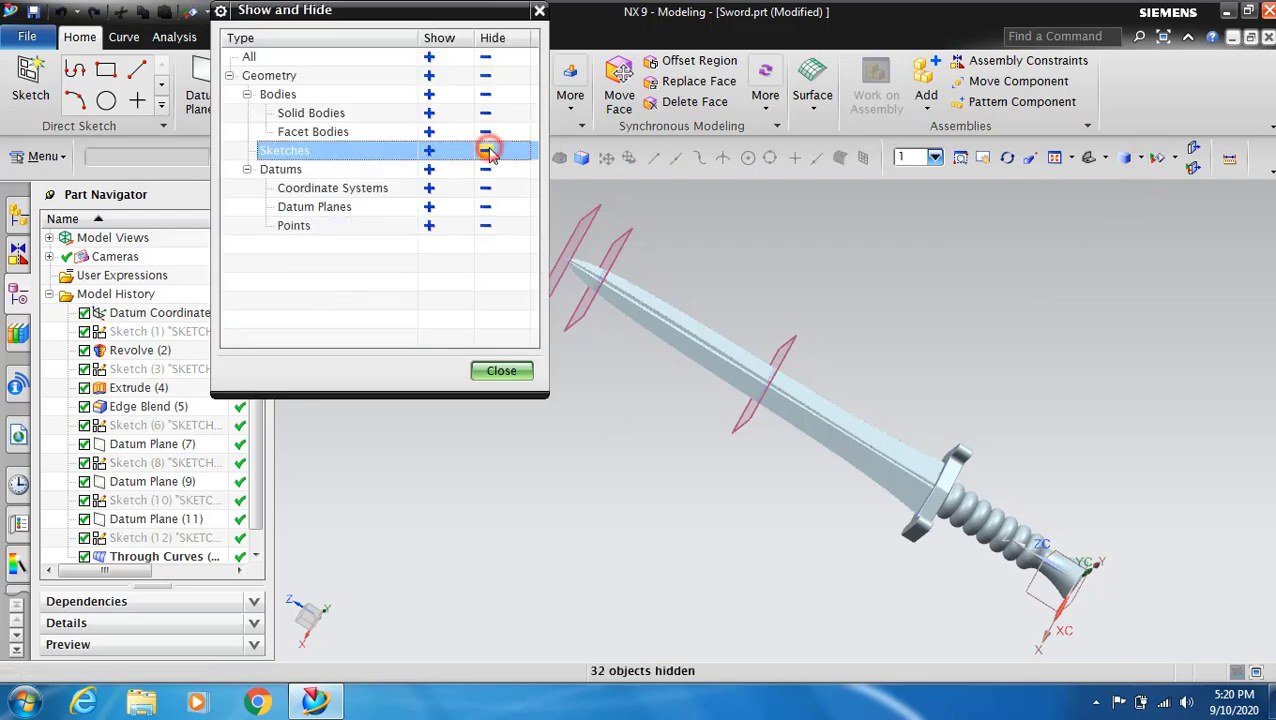
click(486, 207)
click(505, 372)
scroll(448, 470, down, 1)
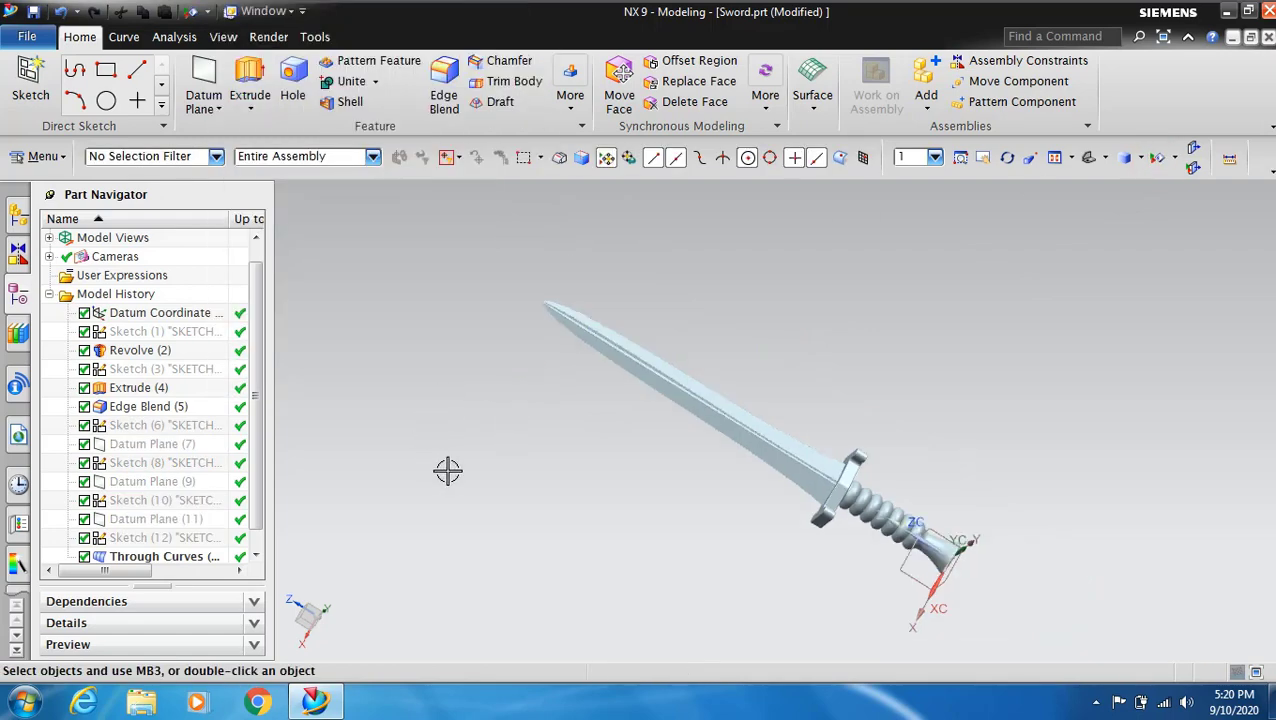
scroll(613, 610, up, 1)
scroll(684, 566, up, 1)
click(1007, 157)
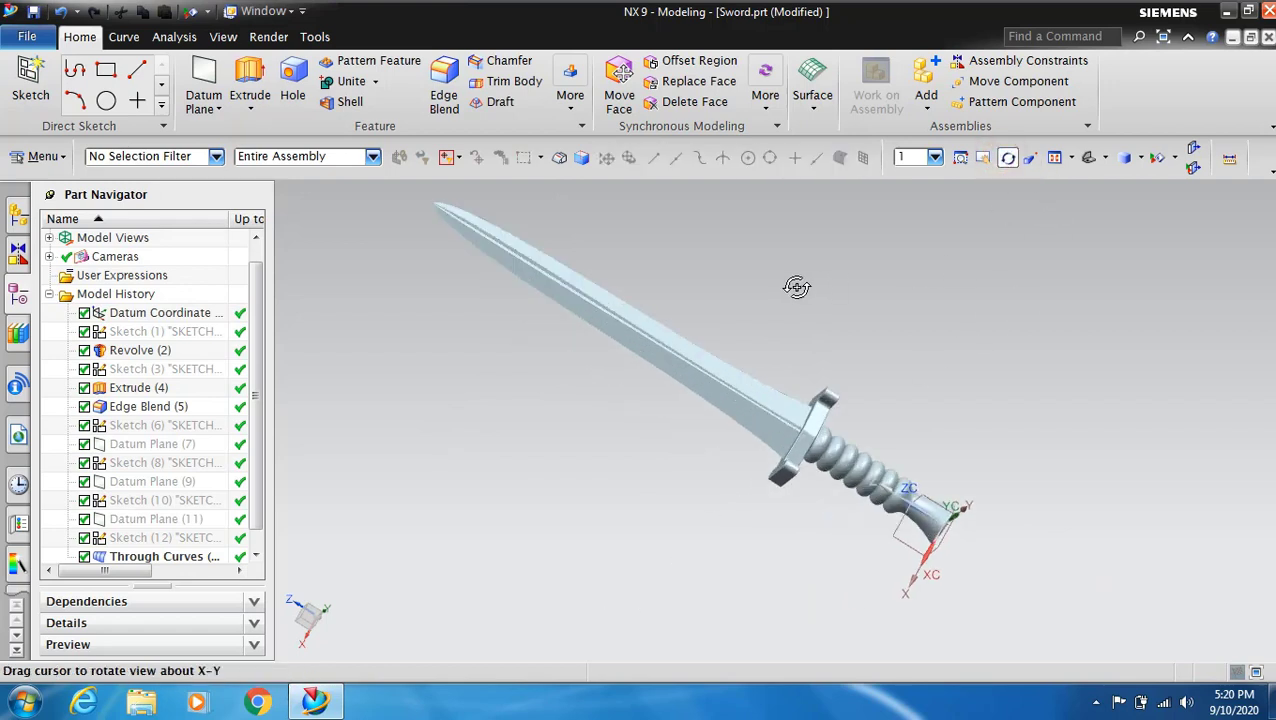
mouse_move(785, 286)
mouse_down()
mouse_move(752, 330)
mouse_move(726, 430)
mouse_move(682, 441)
mouse_move(684, 478)
mouse_move(712, 456)
mouse_move(763, 356)
mouse_move(823, 322)
mouse_move(809, 484)
mouse_move(971, 424)
mouse_move(918, 375)
mouse_move(934, 359)
mouse_move(883, 365)
mouse_move(957, 319)
mouse_move(942, 372)
mouse_move(985, 353)
mouse_move(854, 433)
mouse_move(748, 301)
mouse_move(683, 333)
mouse_move(735, 335)
mouse_up()
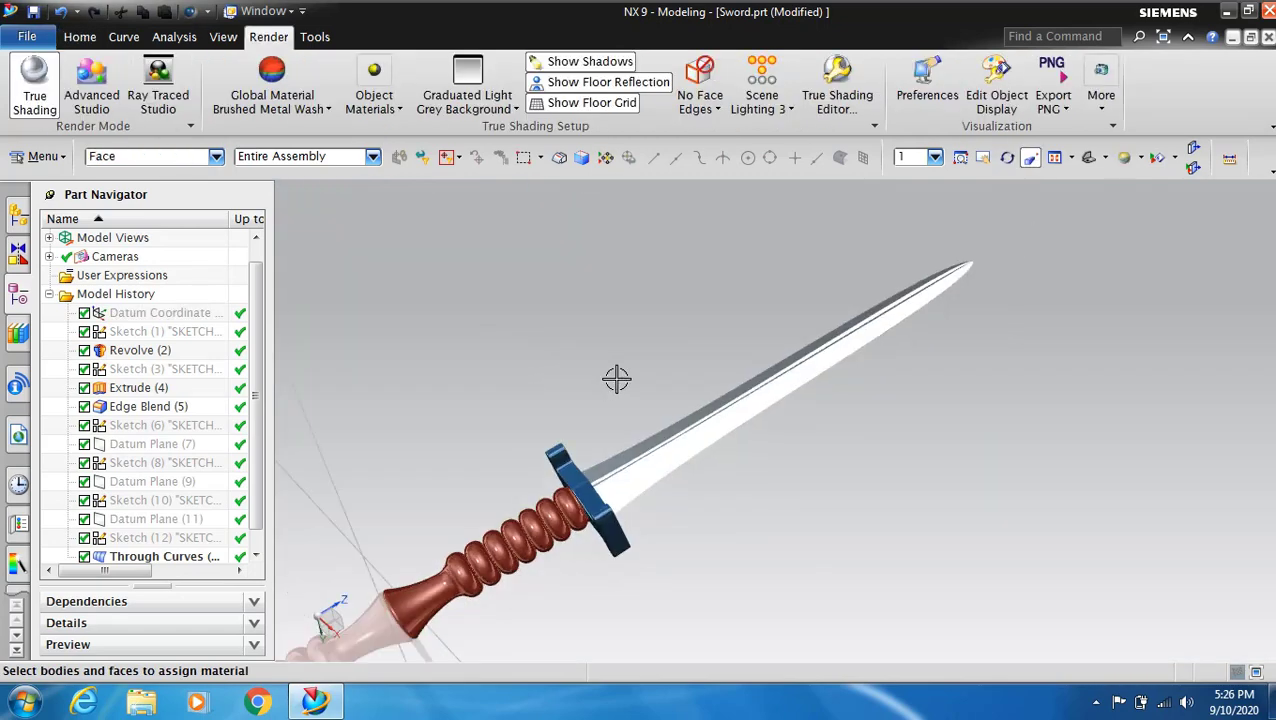
click(1008, 157)
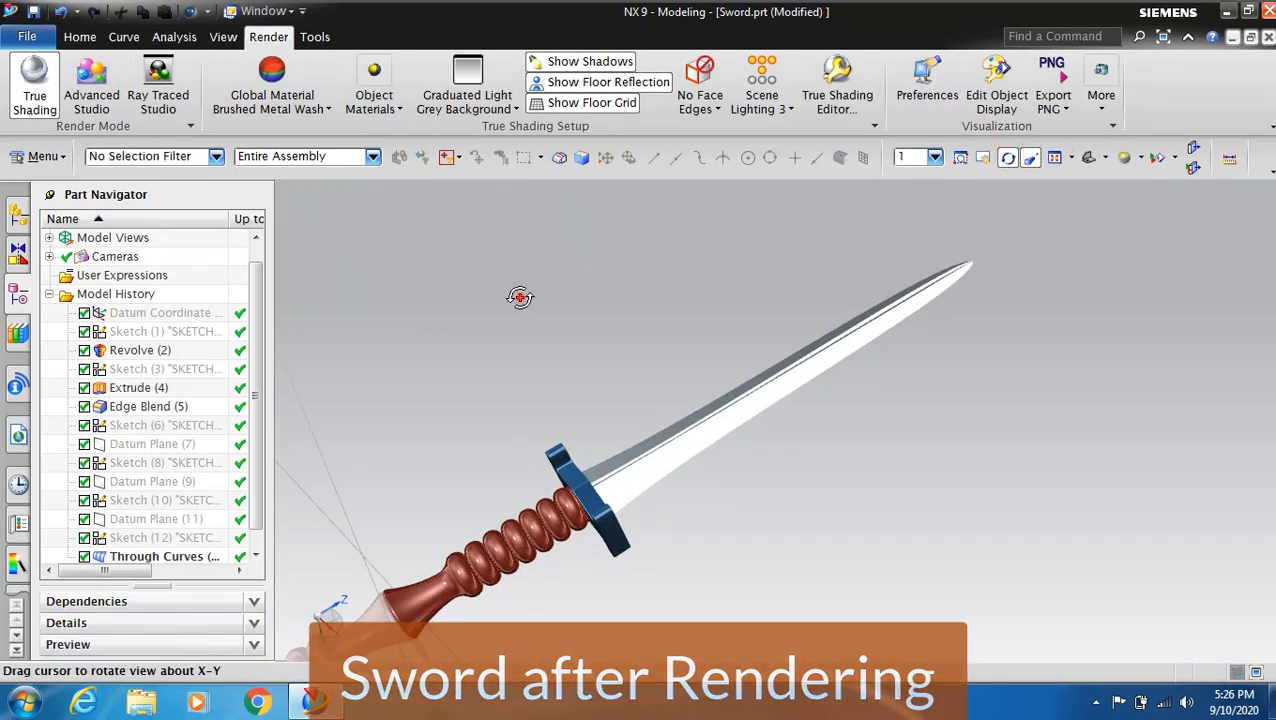
drag(519, 297, 576, 280)
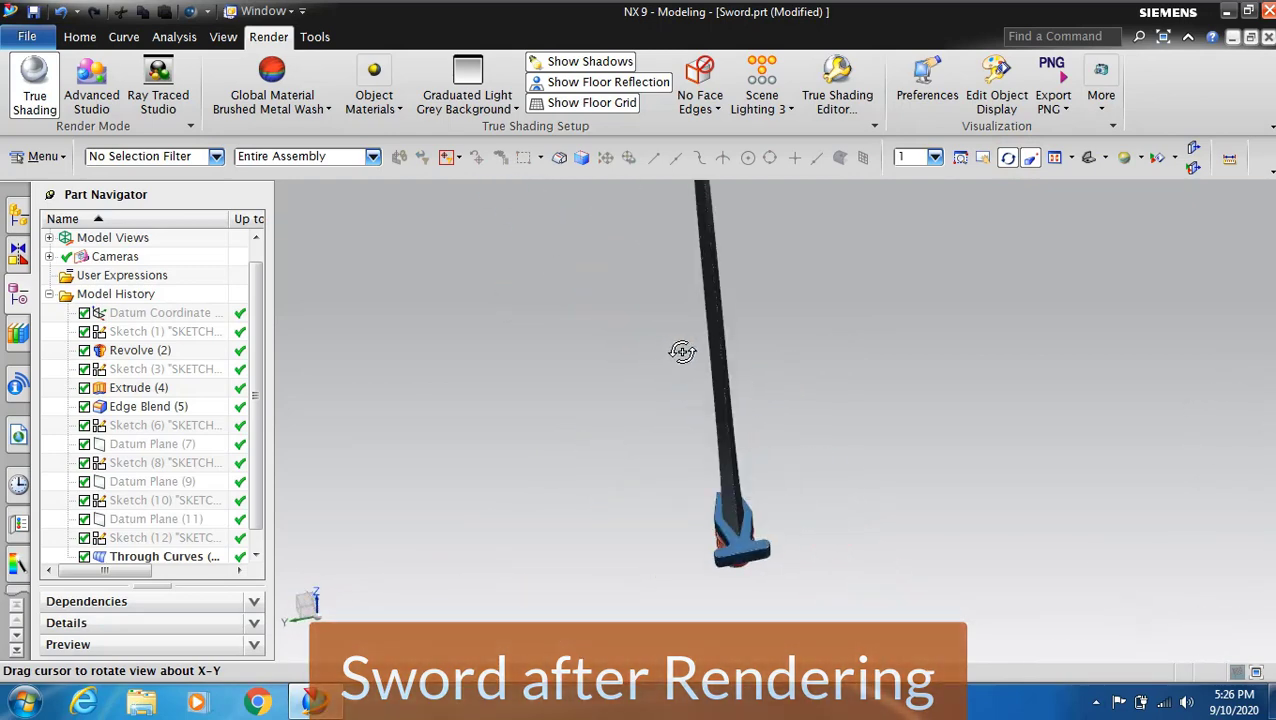
mouse_move(682, 352)
mouse_down()
mouse_move(755, 336)
mouse_move(763, 287)
mouse_move(810, 307)
mouse_up()
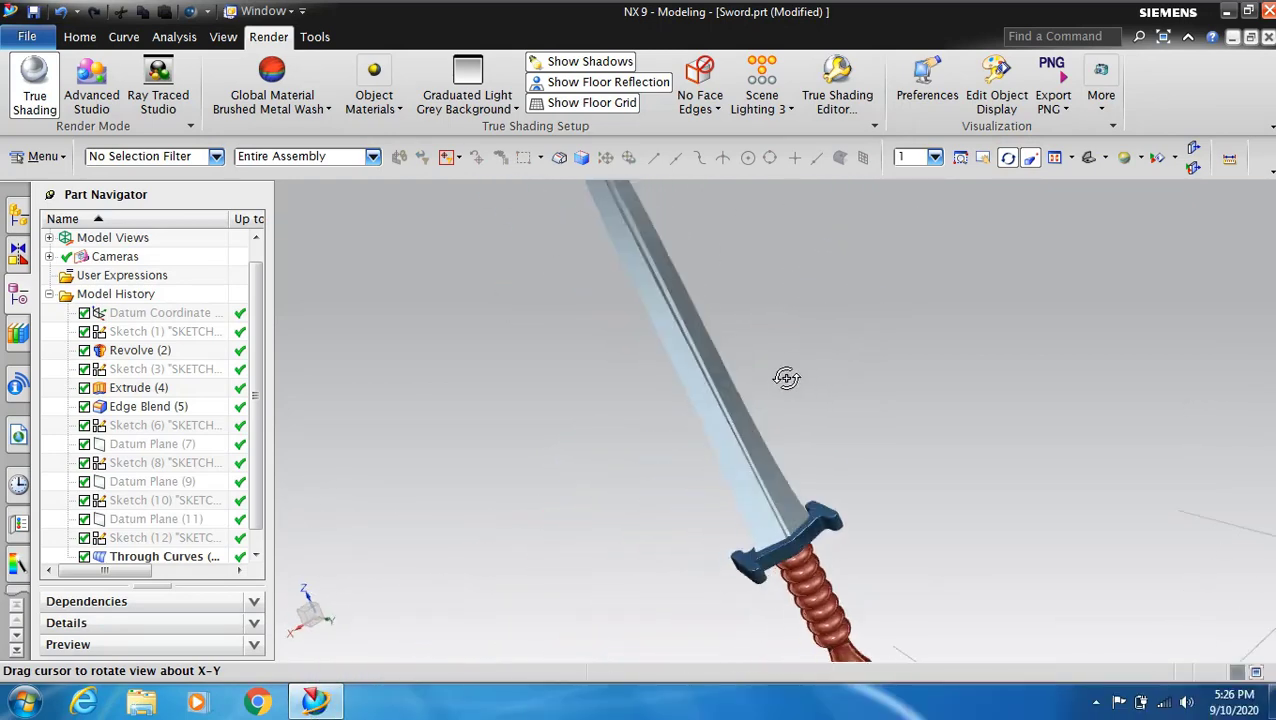